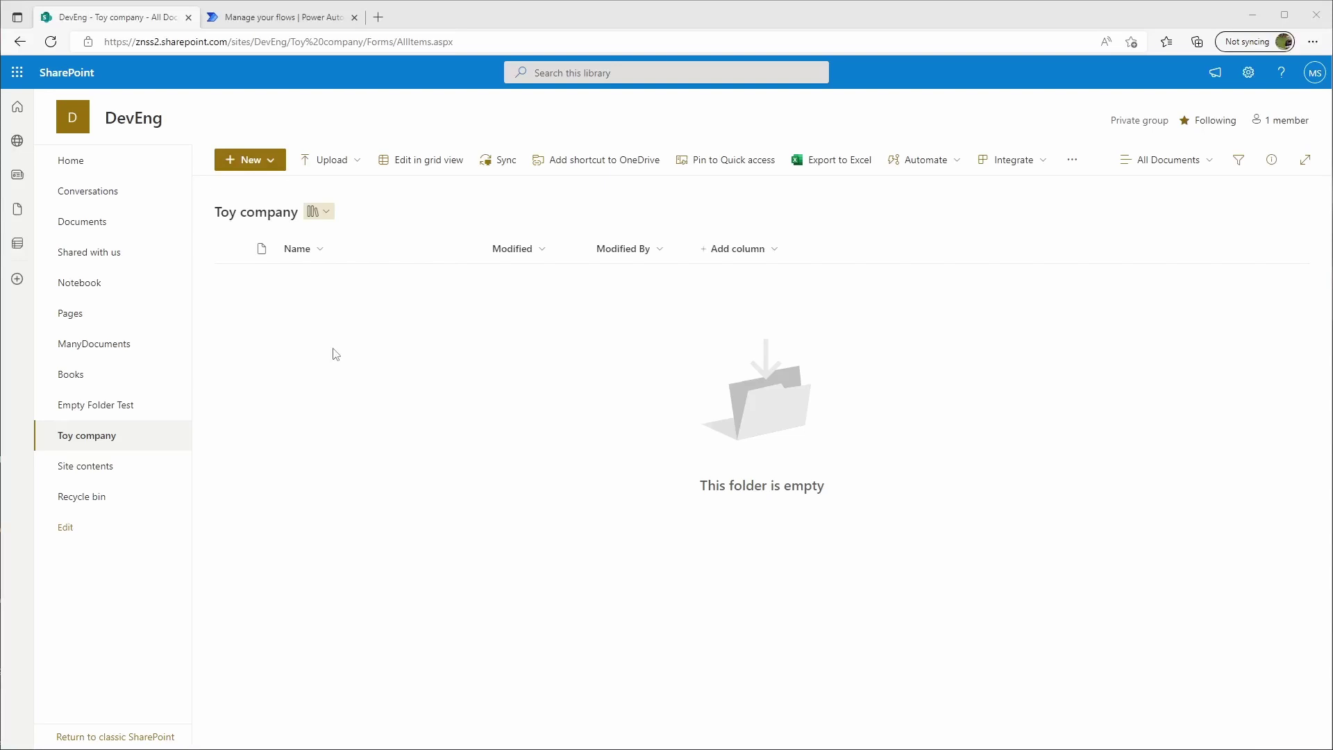
Create a new Excel workbook and name it TotalSales
click(275, 162)
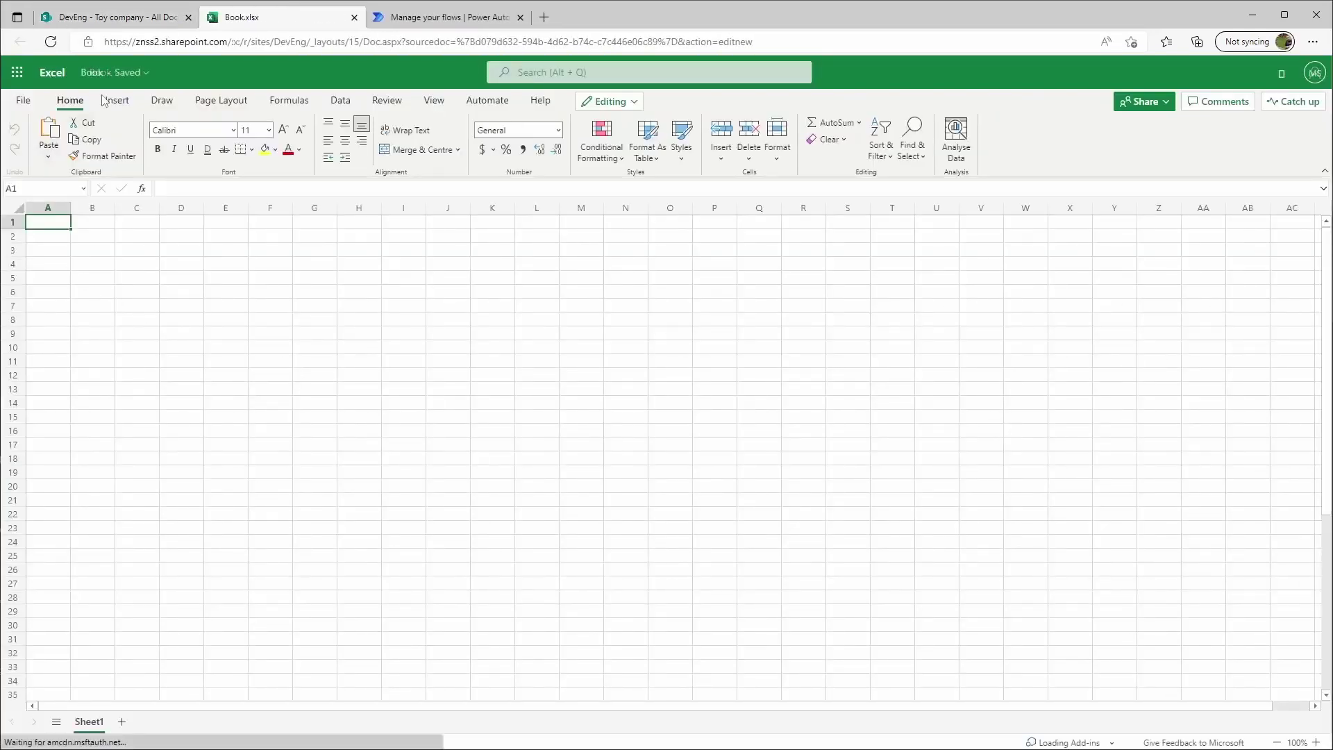
click(108, 73)
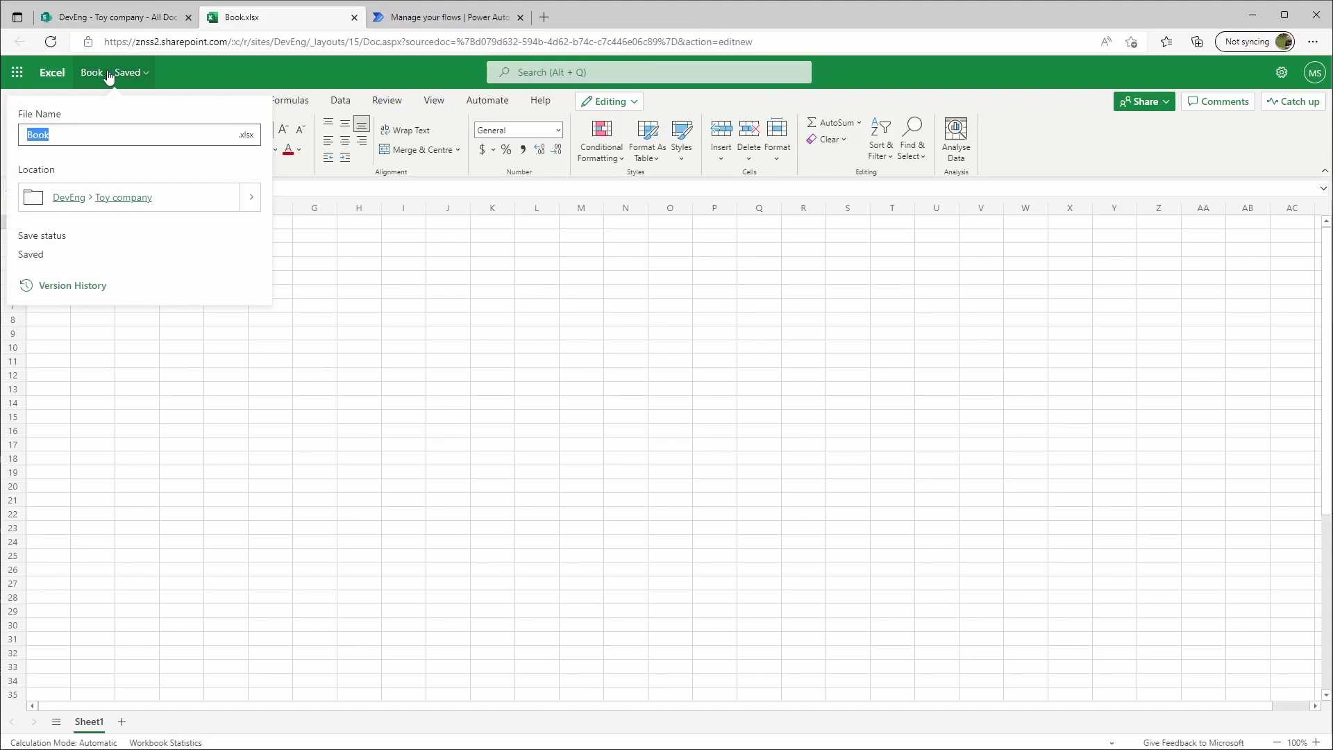
text(TotalSales)
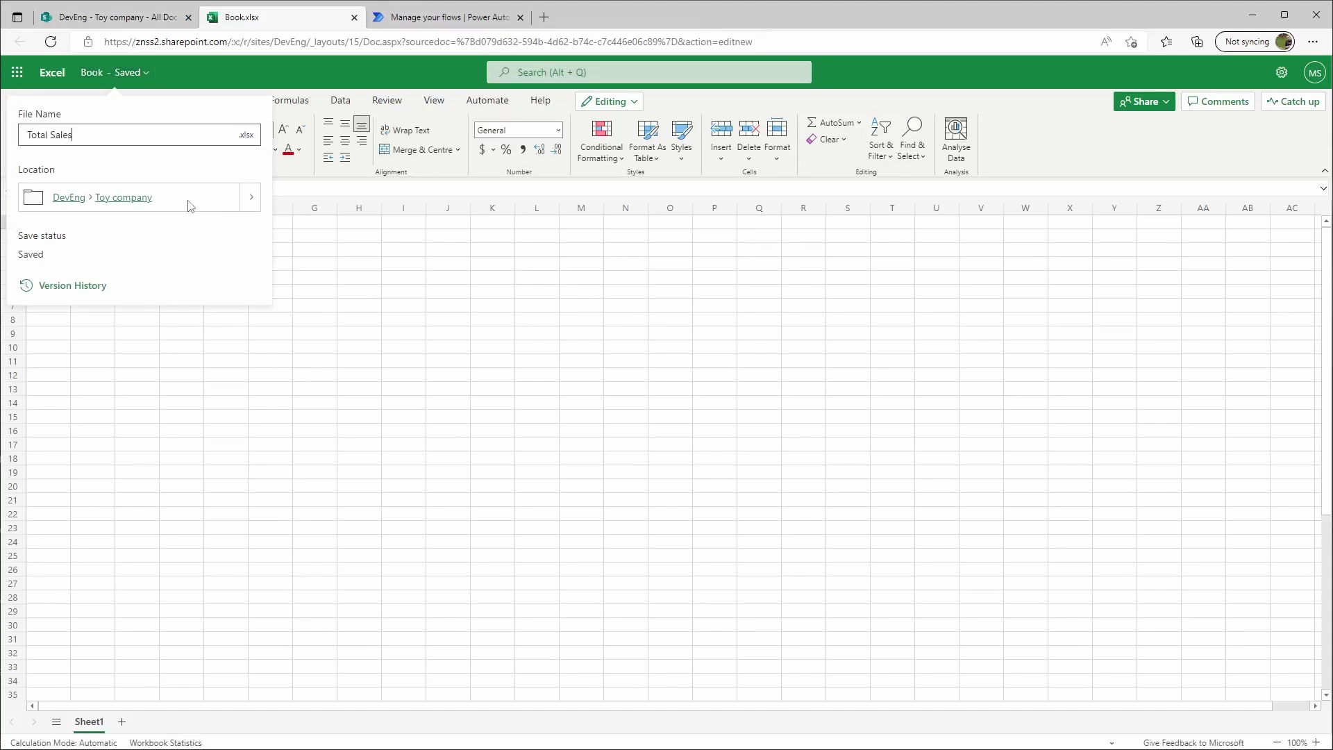
key(Return)
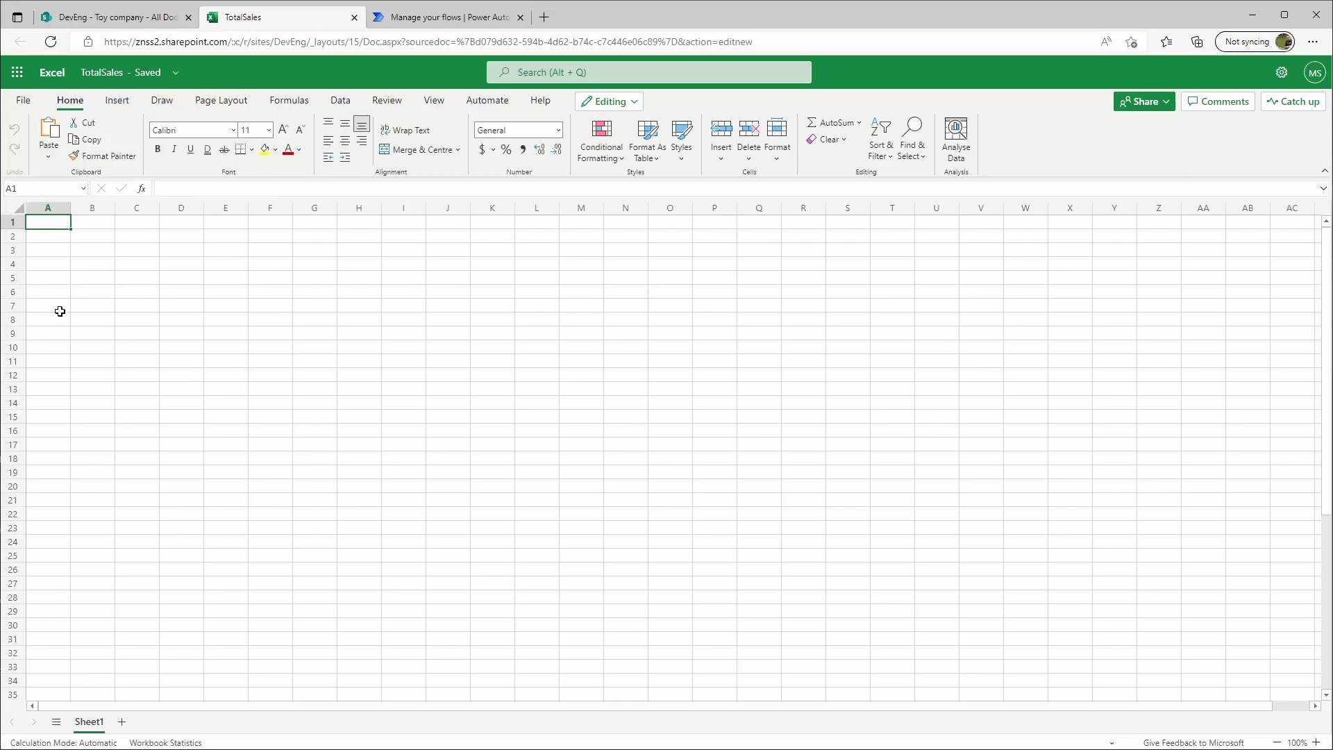
Enter the headers Year, Month, Product and Sales across A1:D1
text(Year)
key(Tab)
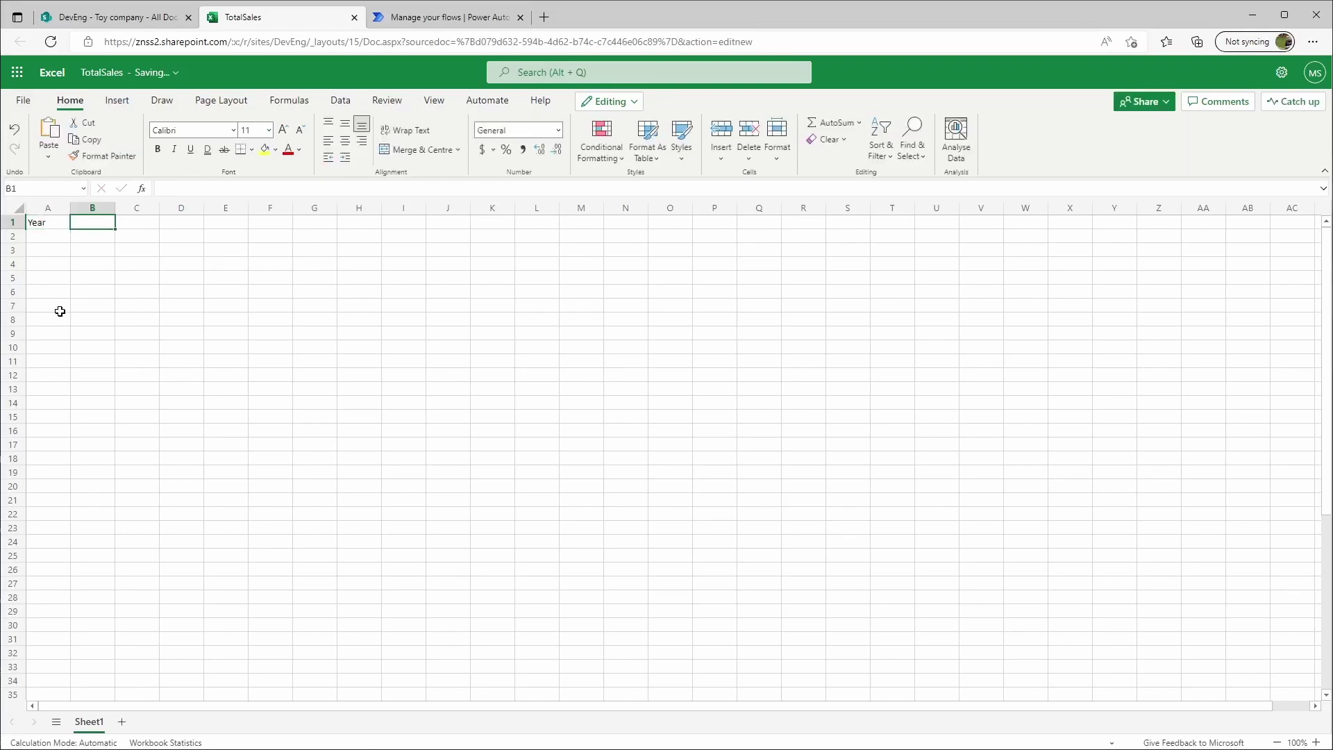
text(Month)
key(Tab)
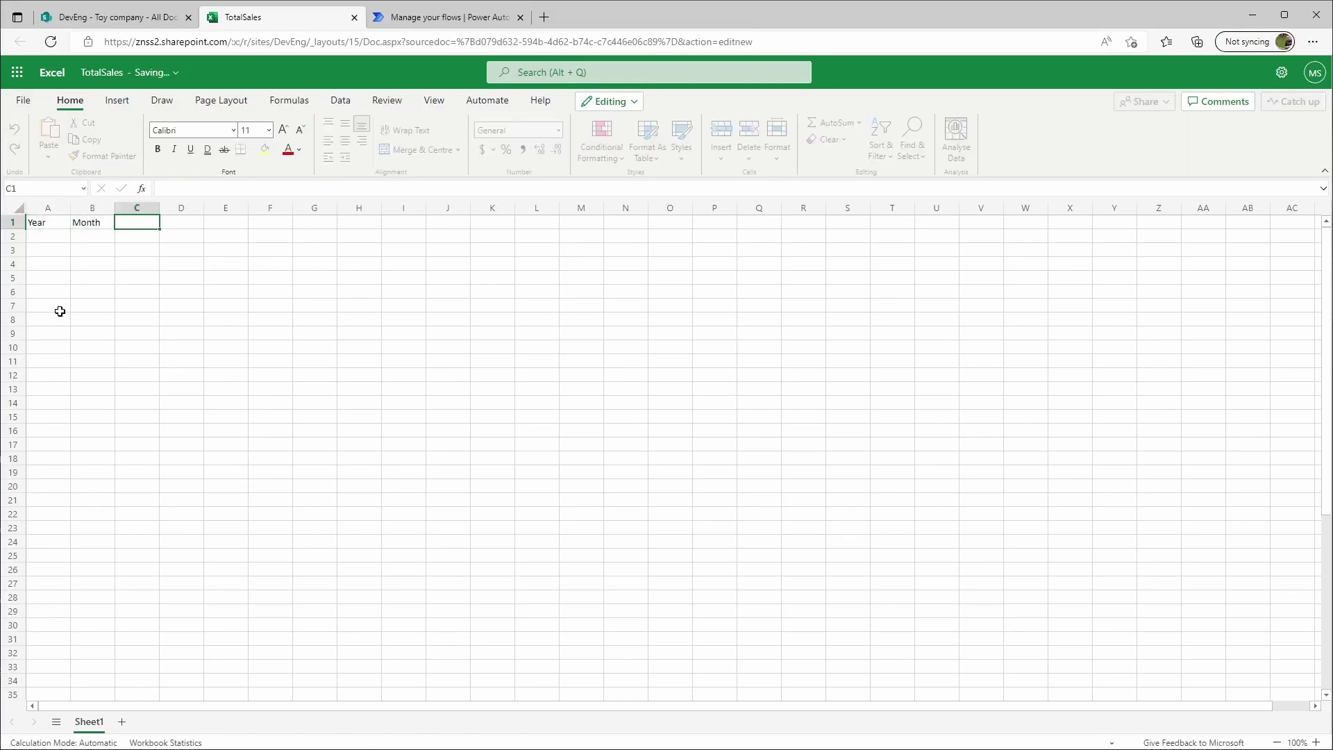
text(Product)
key(Tab)
text(Sales)
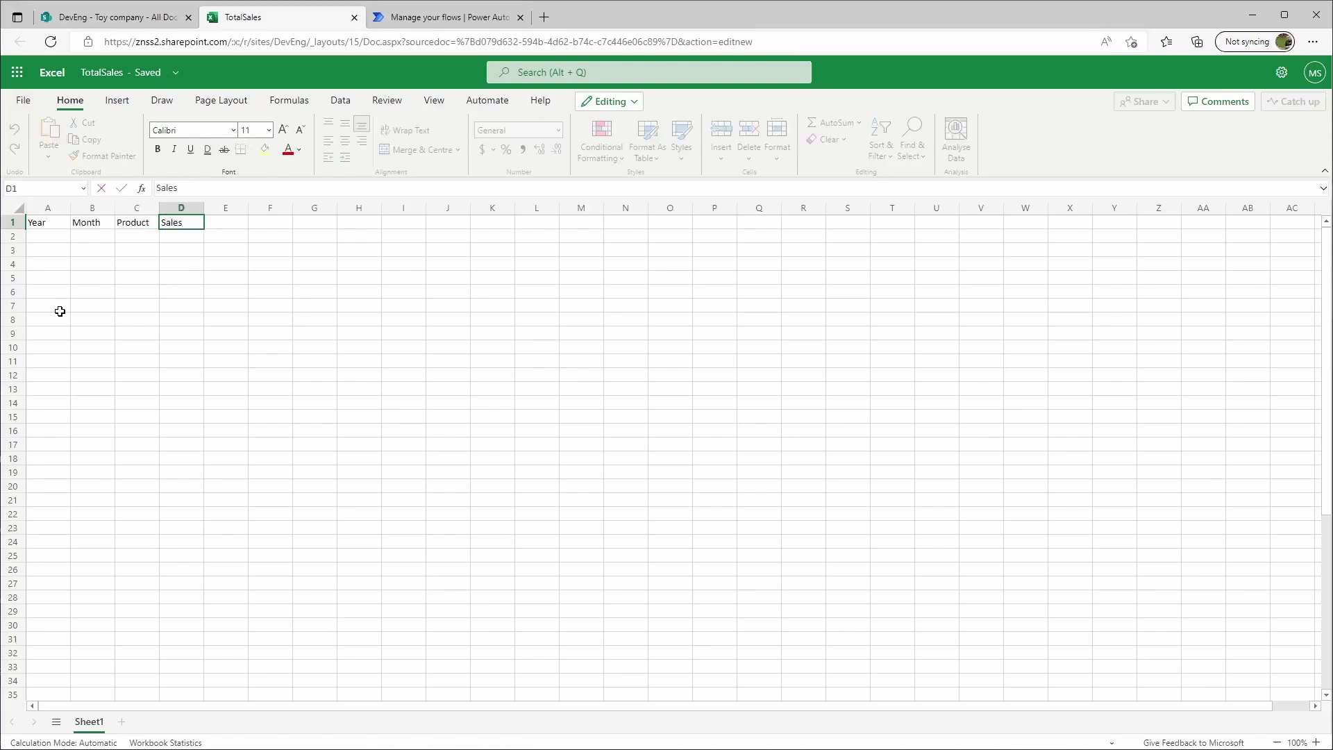
key(ctrl+Return)
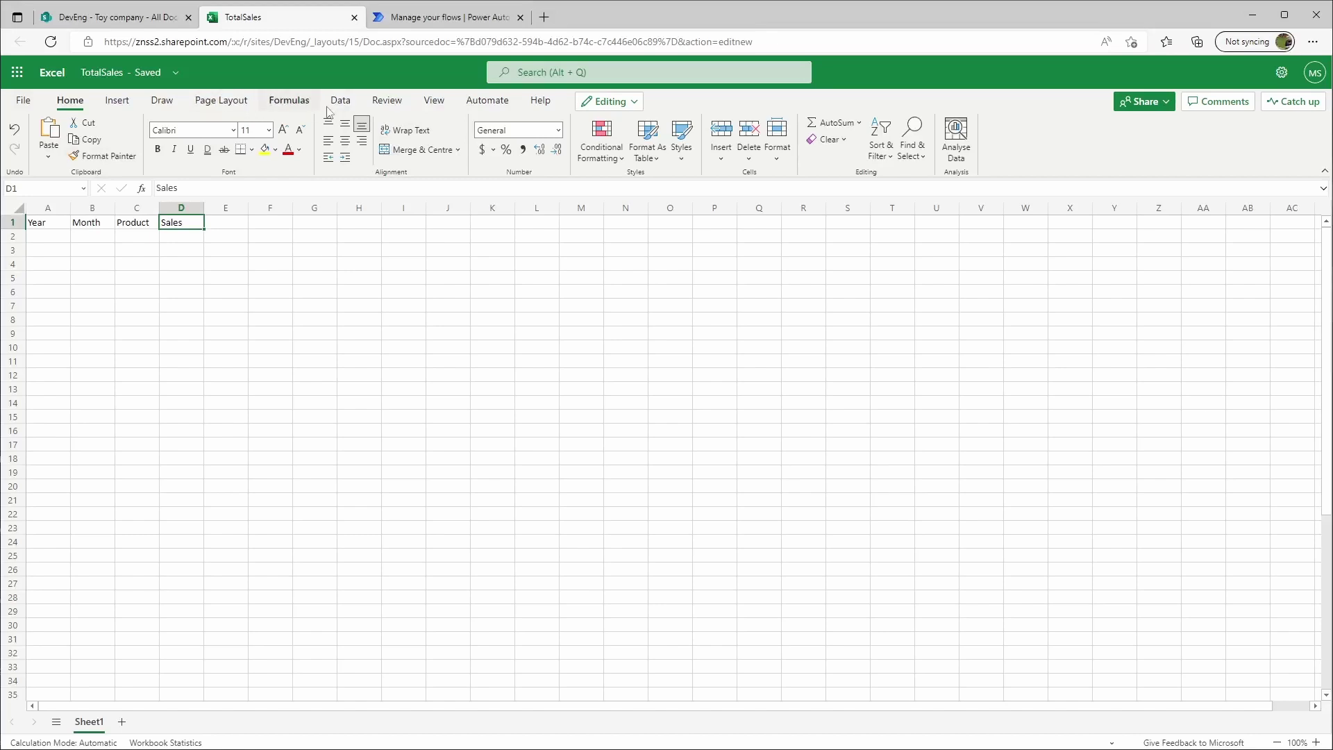
Format the four headers as a table with the My table has headers option ticked
click(119, 104)
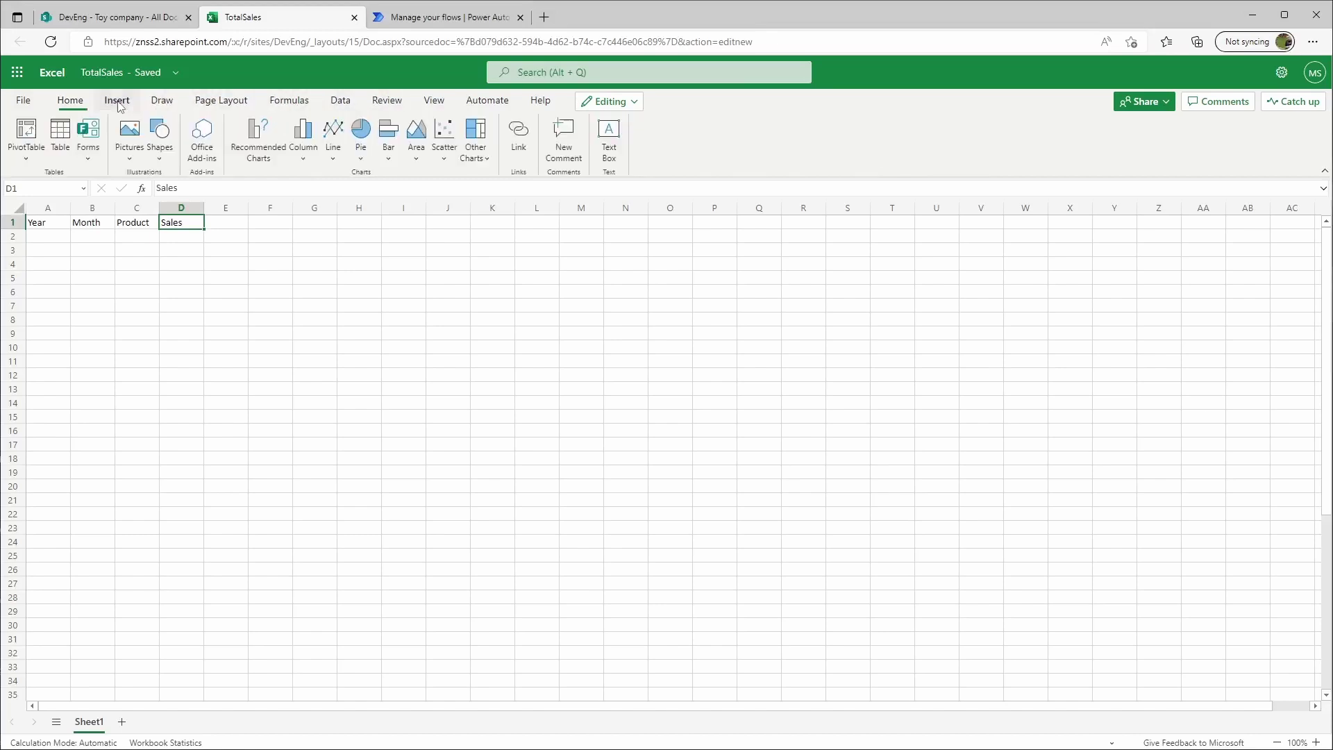
click(61, 148)
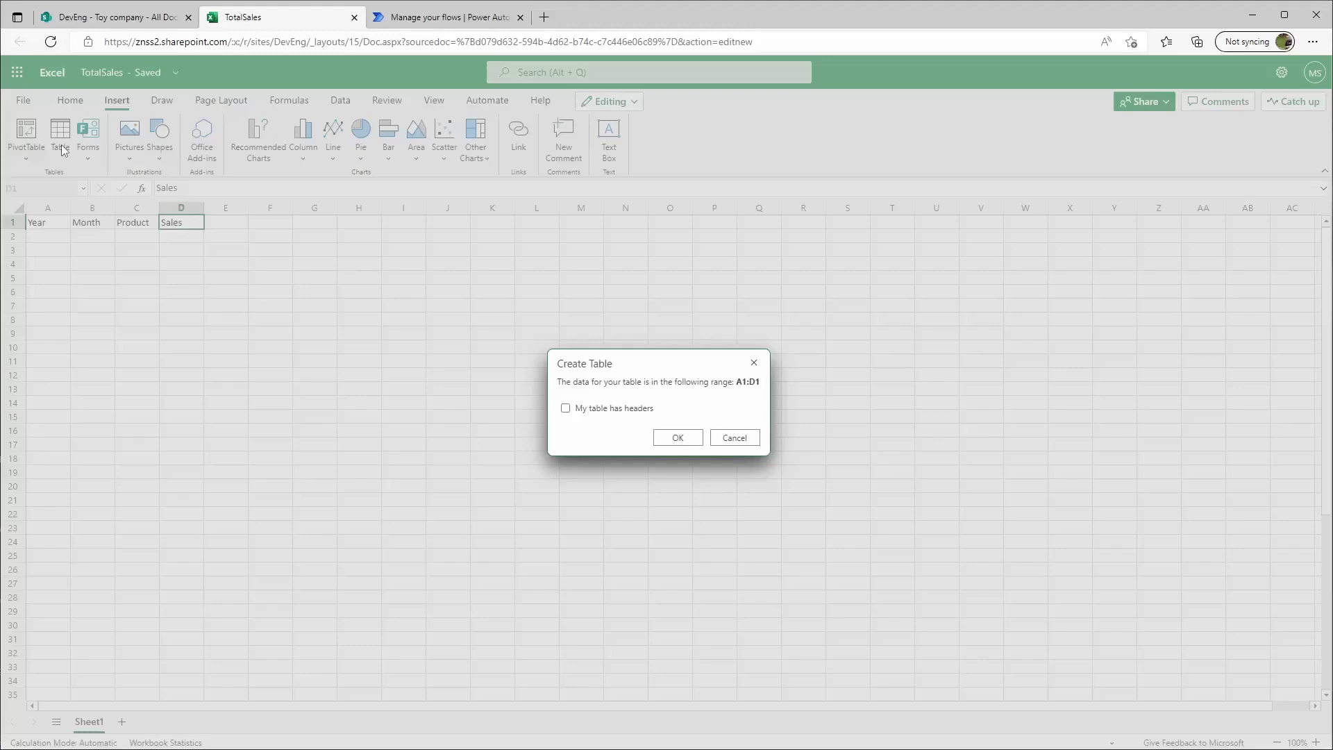
click(566, 409)
click(673, 438)
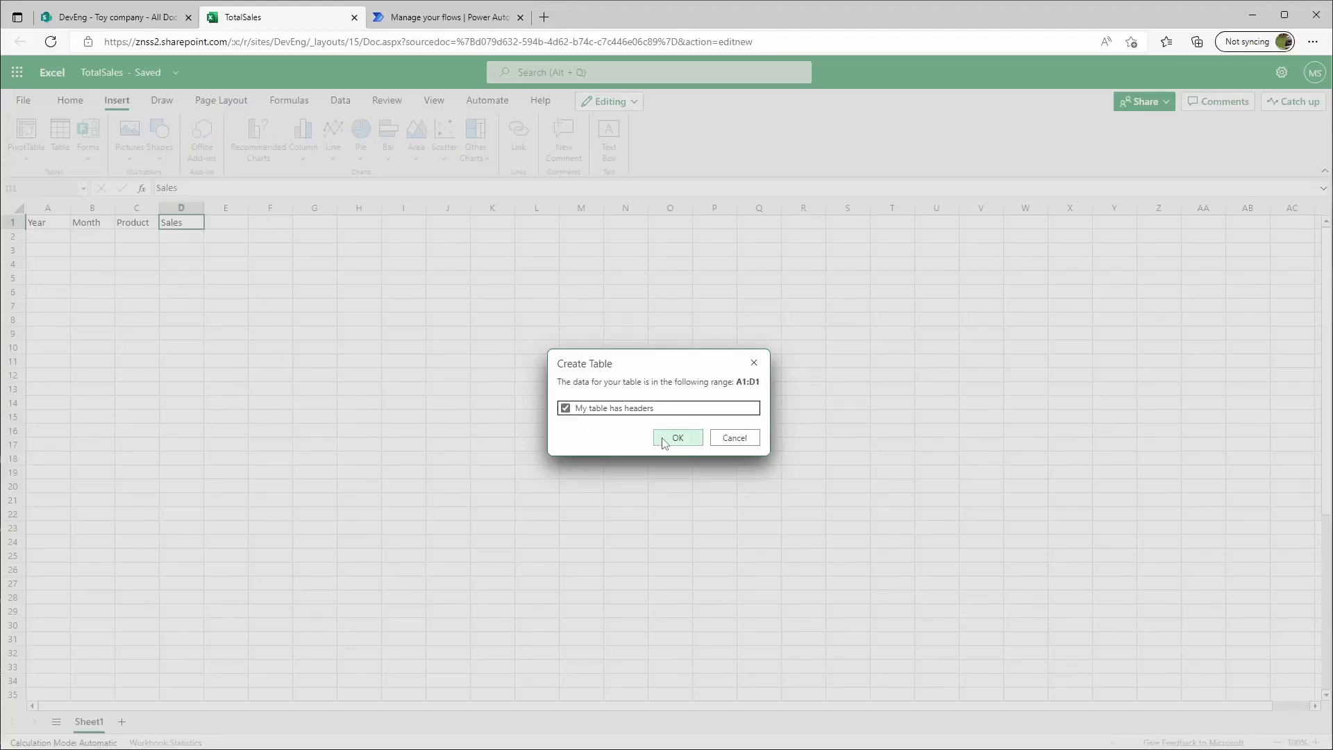
click(50, 239)
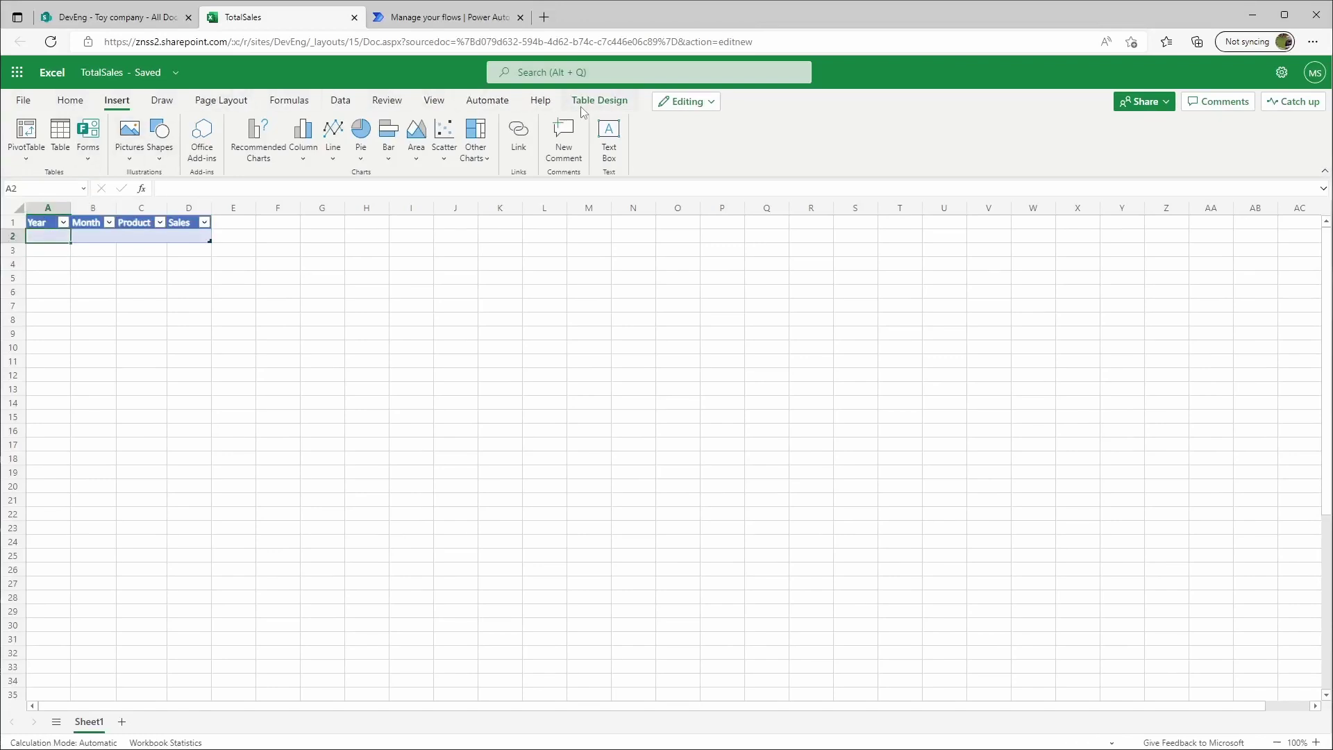
Name the table TotalSales in Table Design
click(589, 104)
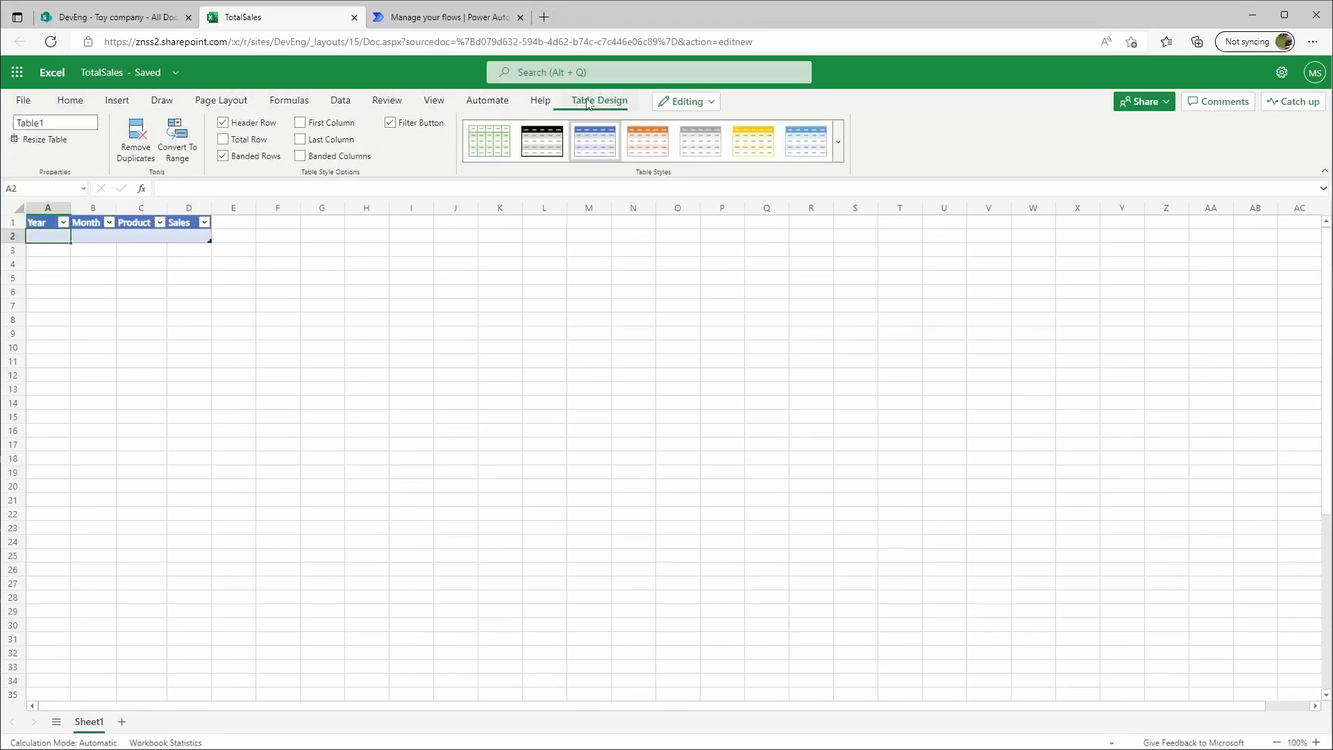
click(58, 123)
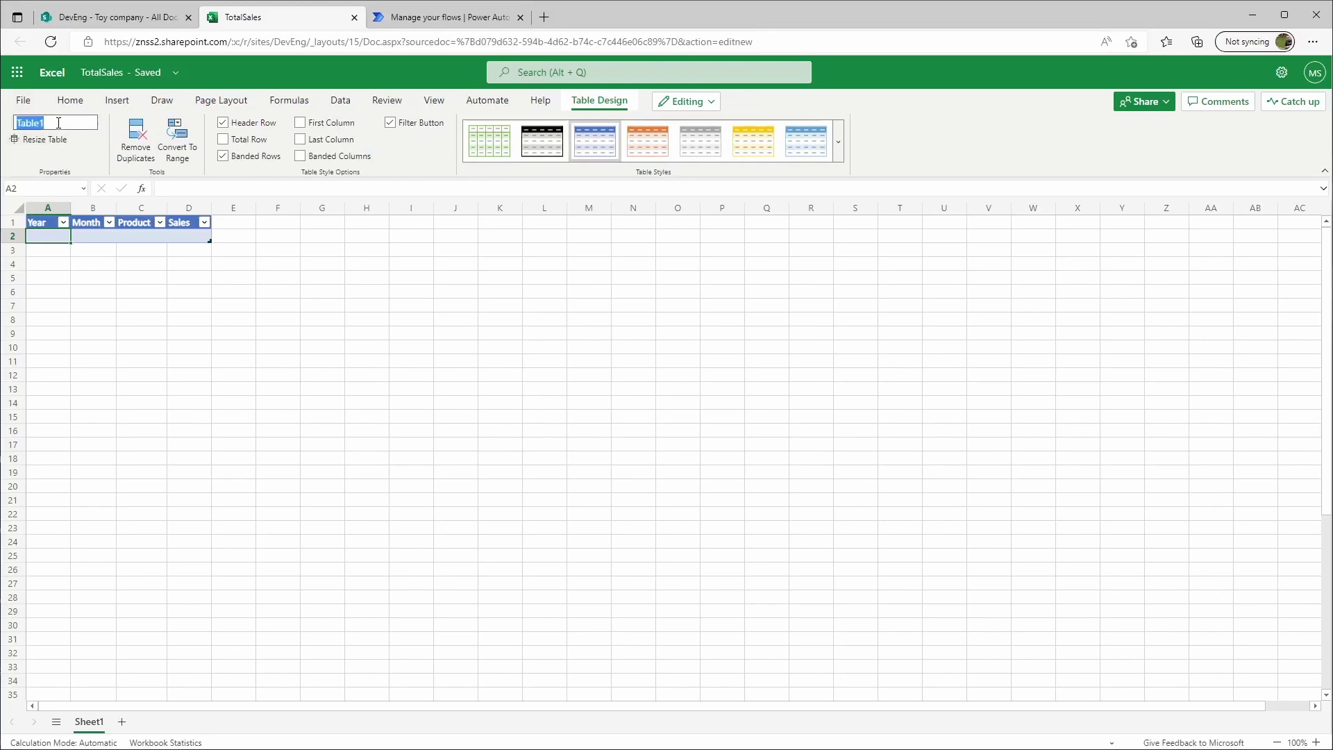
text(TotalSales)
click(117, 263)
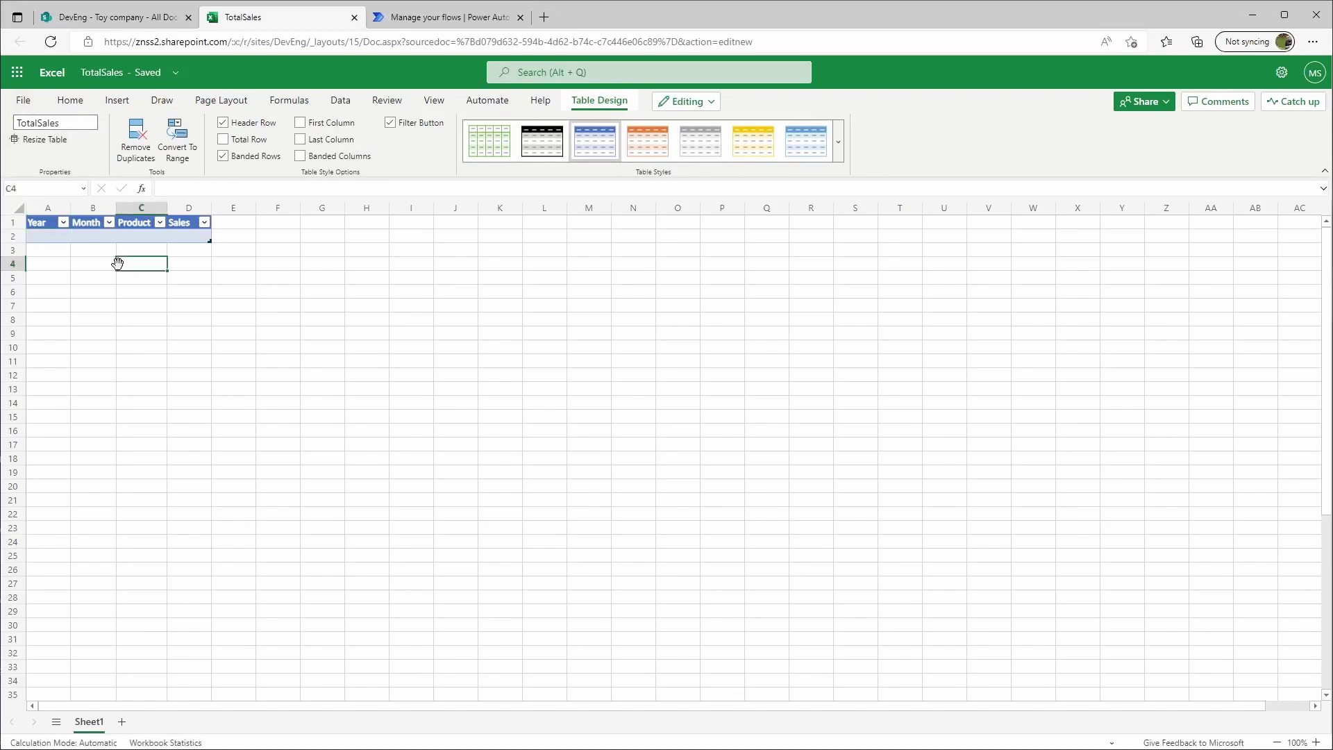
click(93, 236)
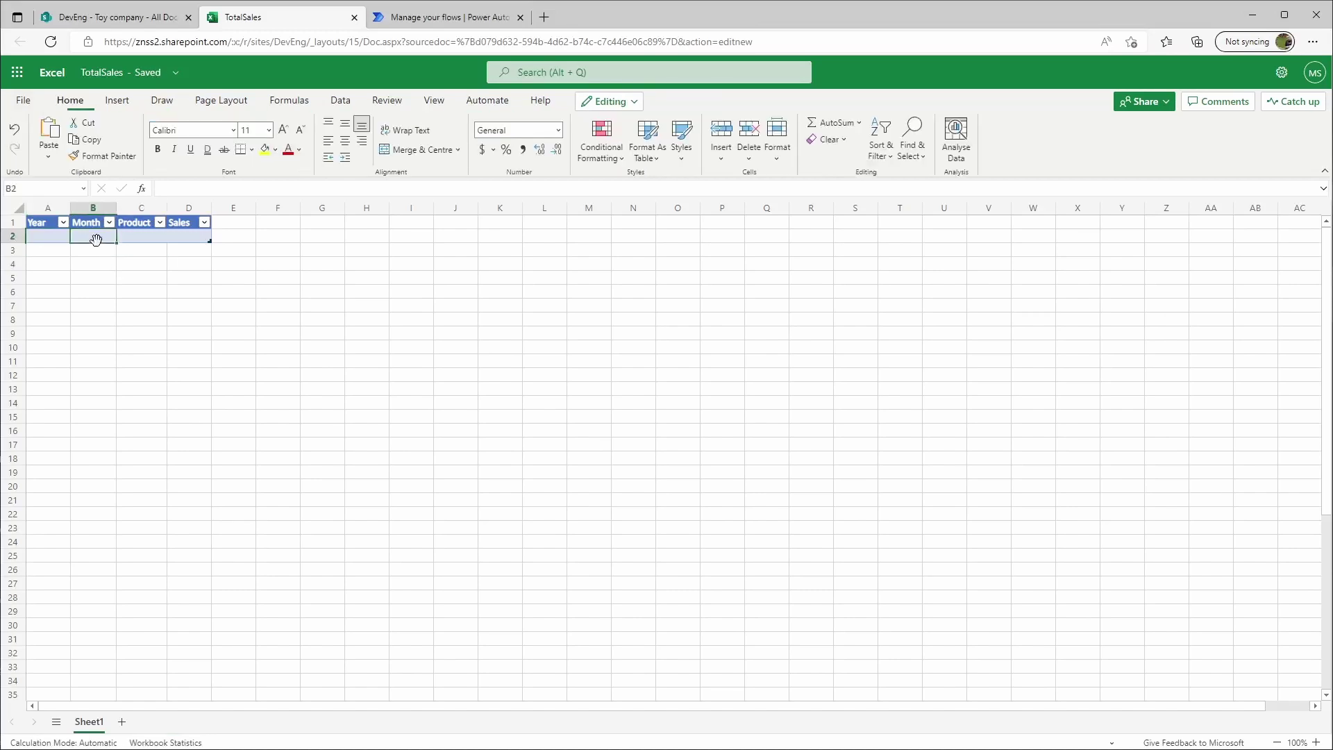
Close the TotalSales workbook and refresh the Toy company library to show TotalSales.xlsx
click(355, 18)
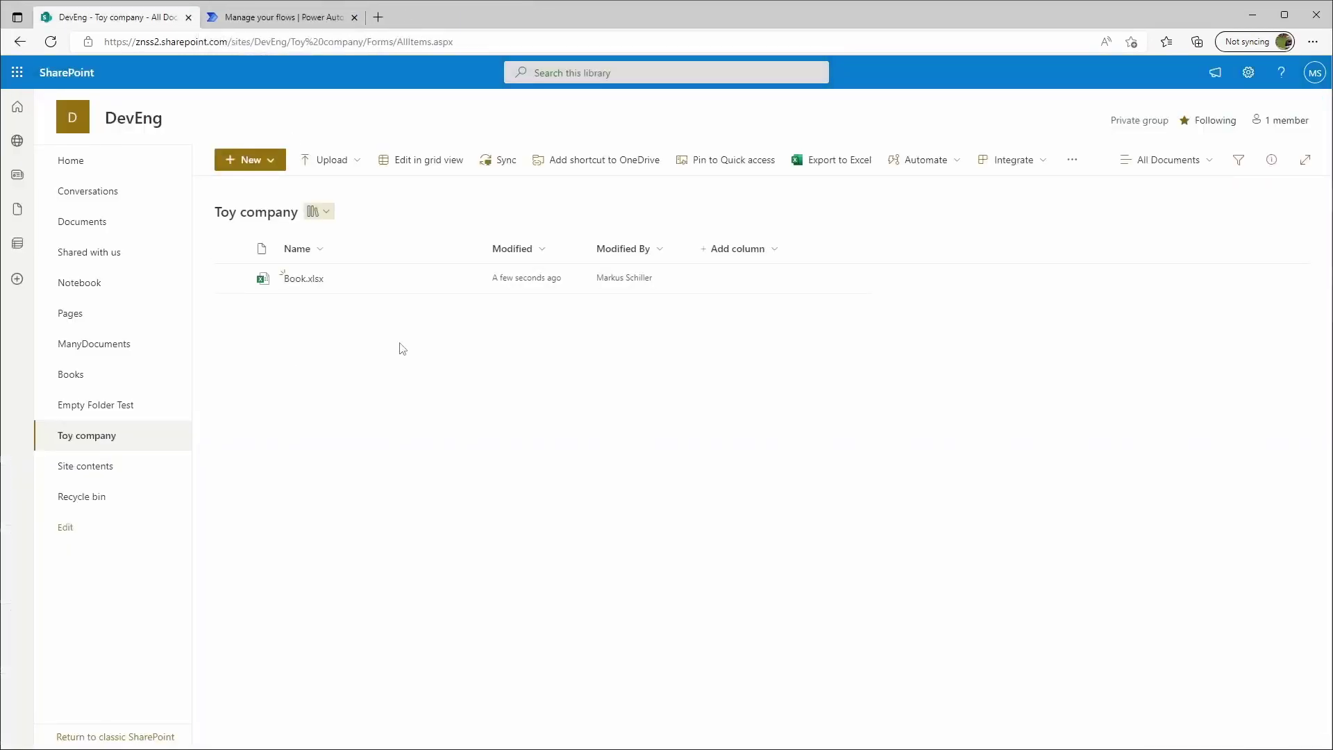
key(F5)
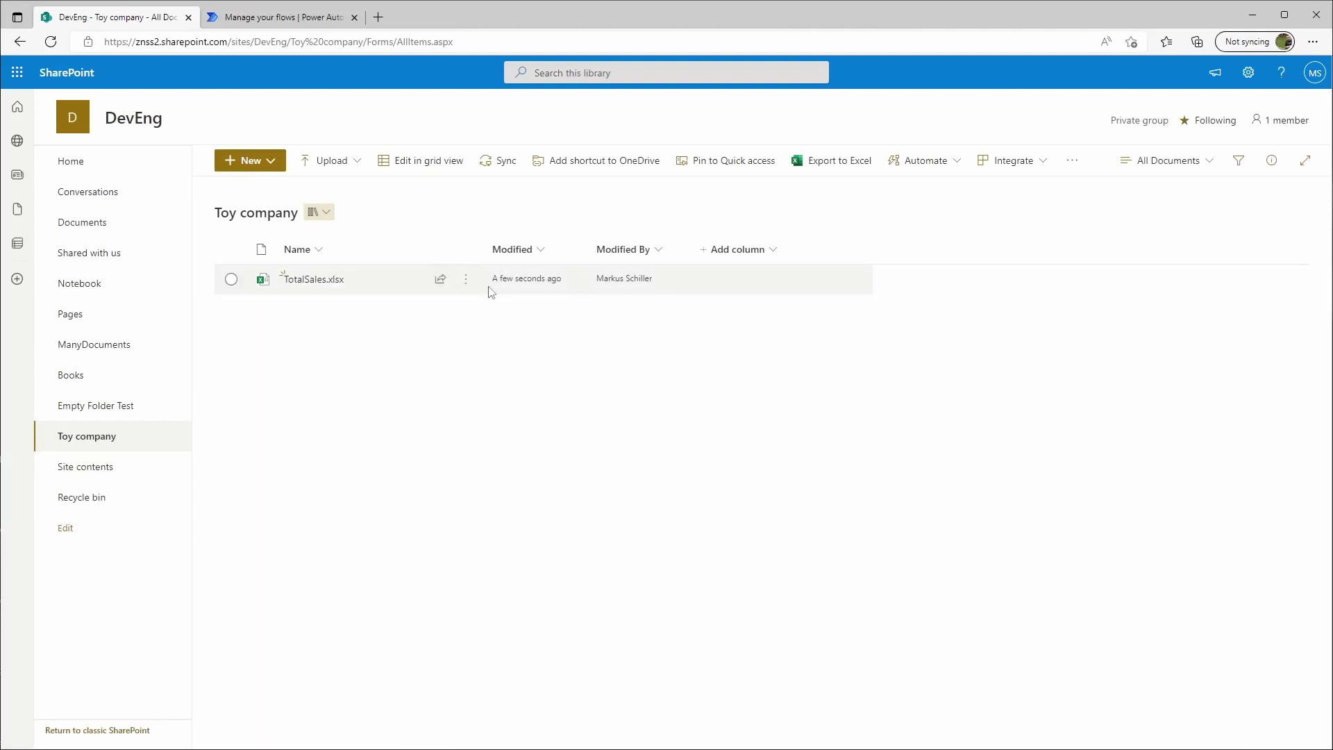
Create a new blank Excel workbook named MonthlySales
click(268, 161)
click(266, 241)
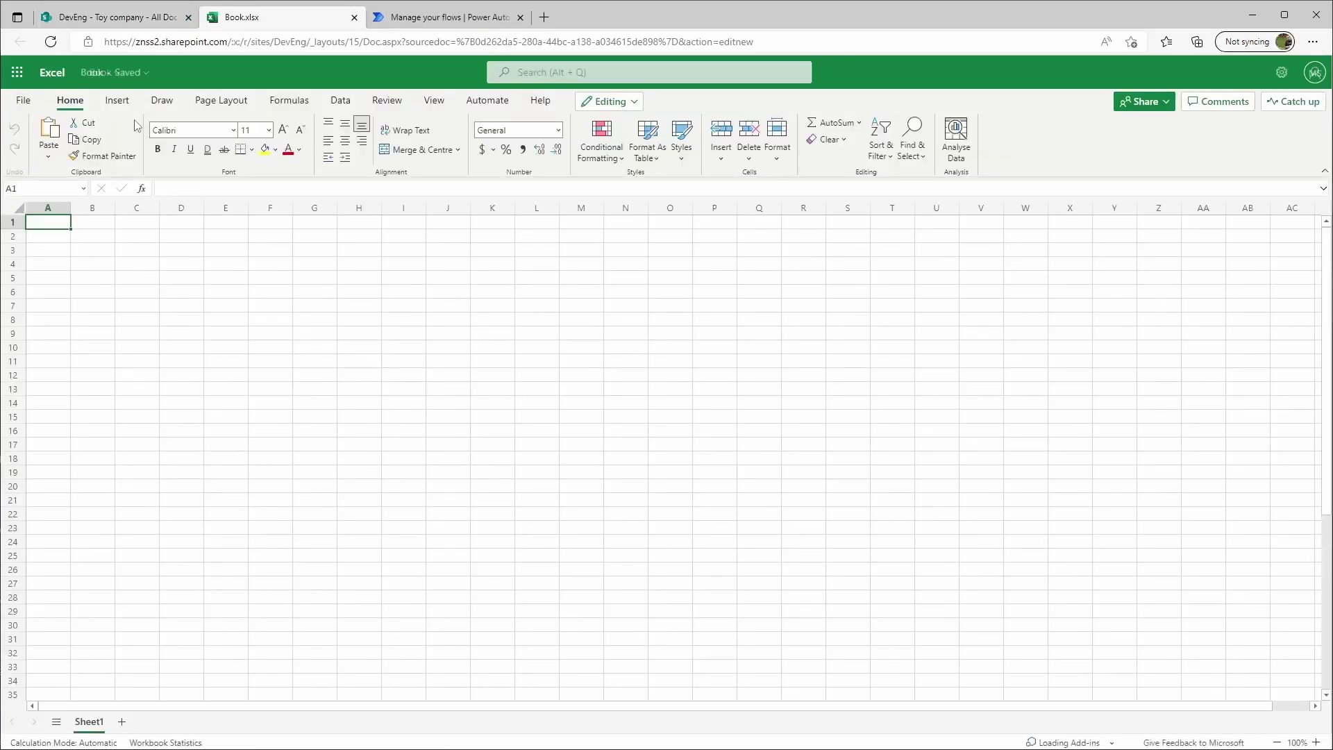
click(122, 81)
text(MonthlySales)
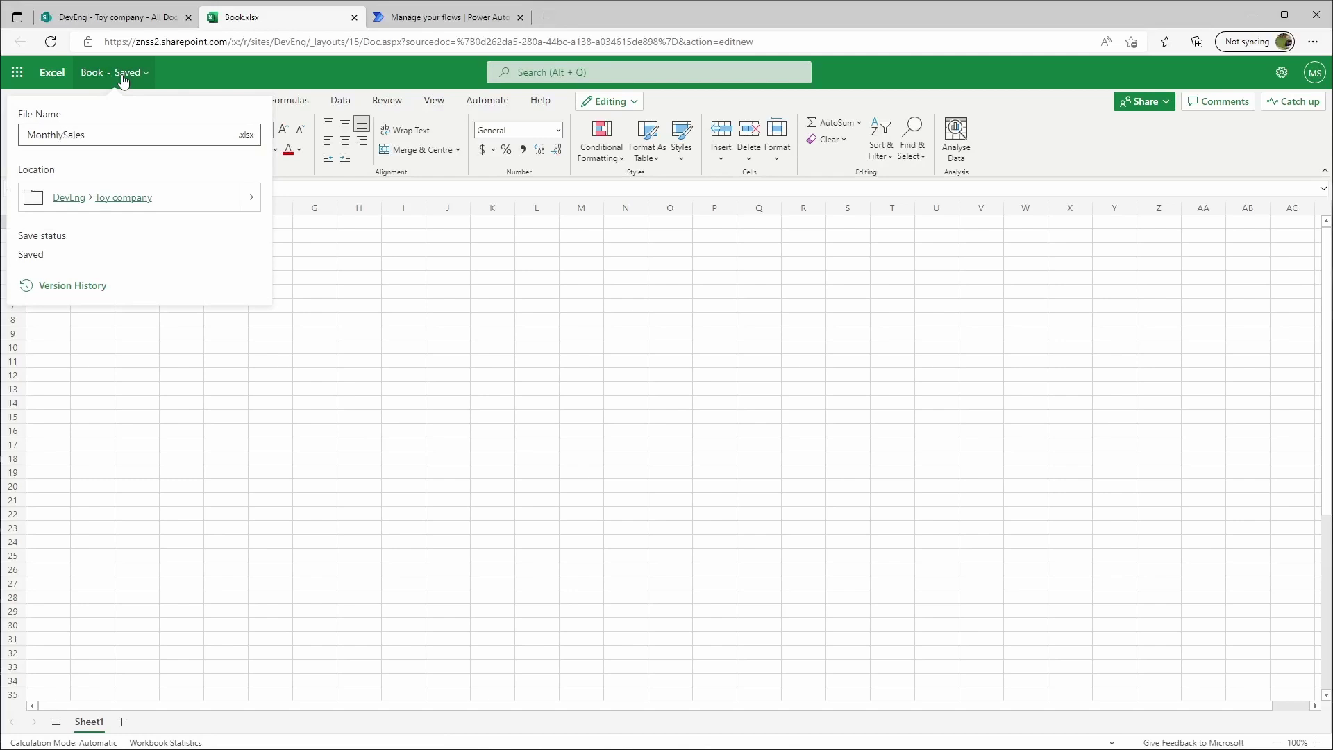
key(Return)
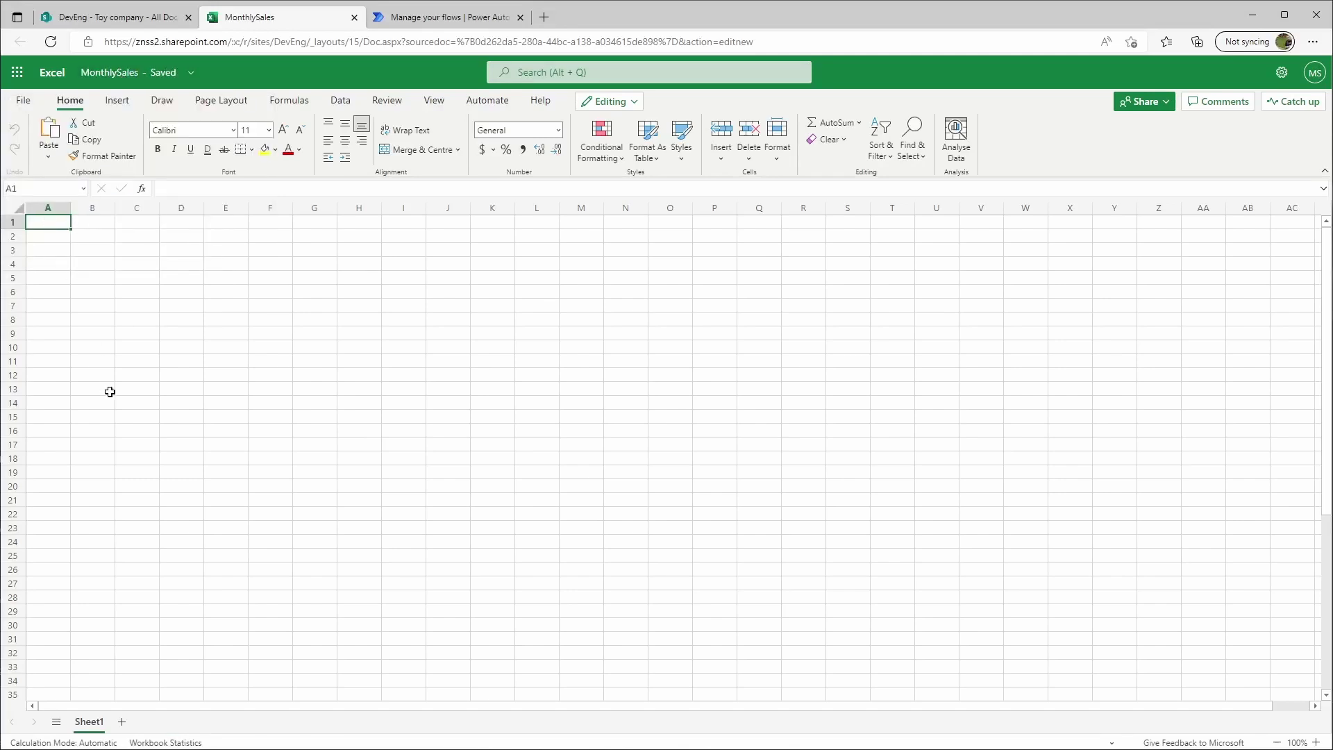
Enter the headers Year, Month, Products and Sales across A1:D1
text(Year)
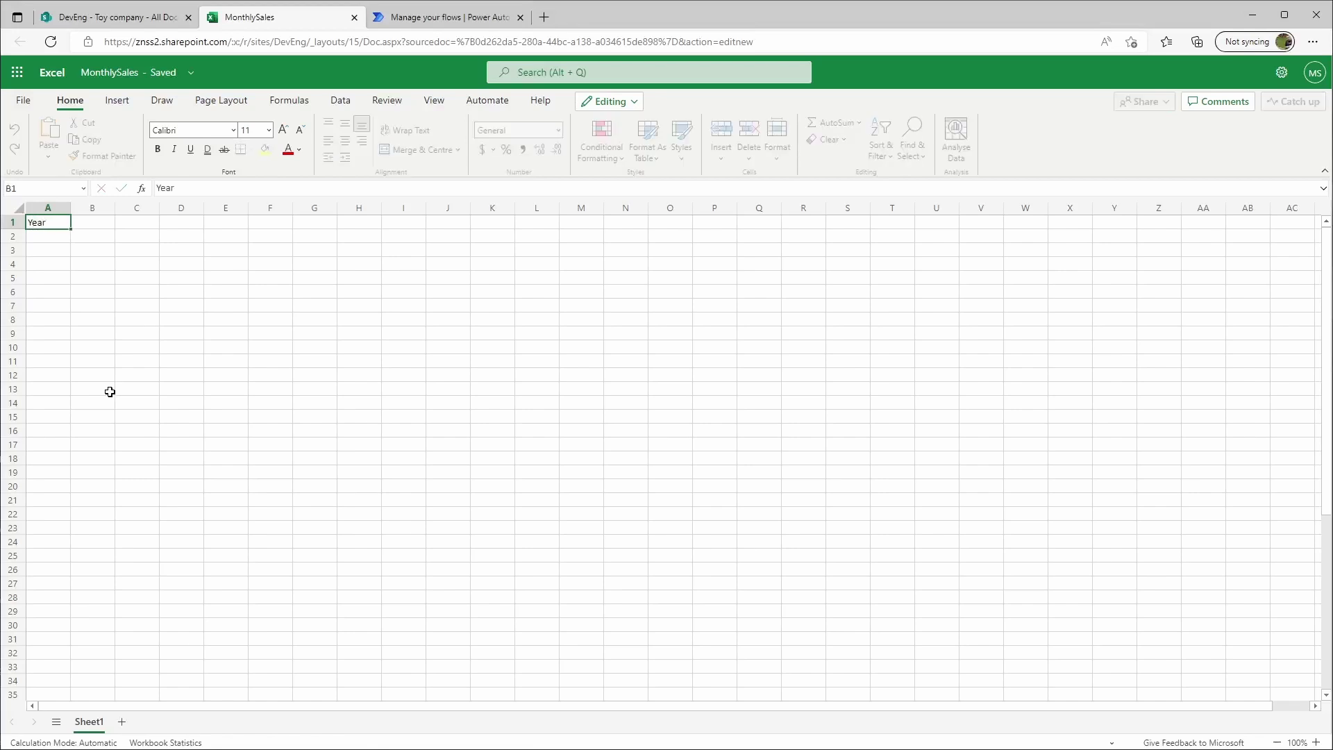
key(Tab)
text(Month)
key(Tab)
text(Produc)
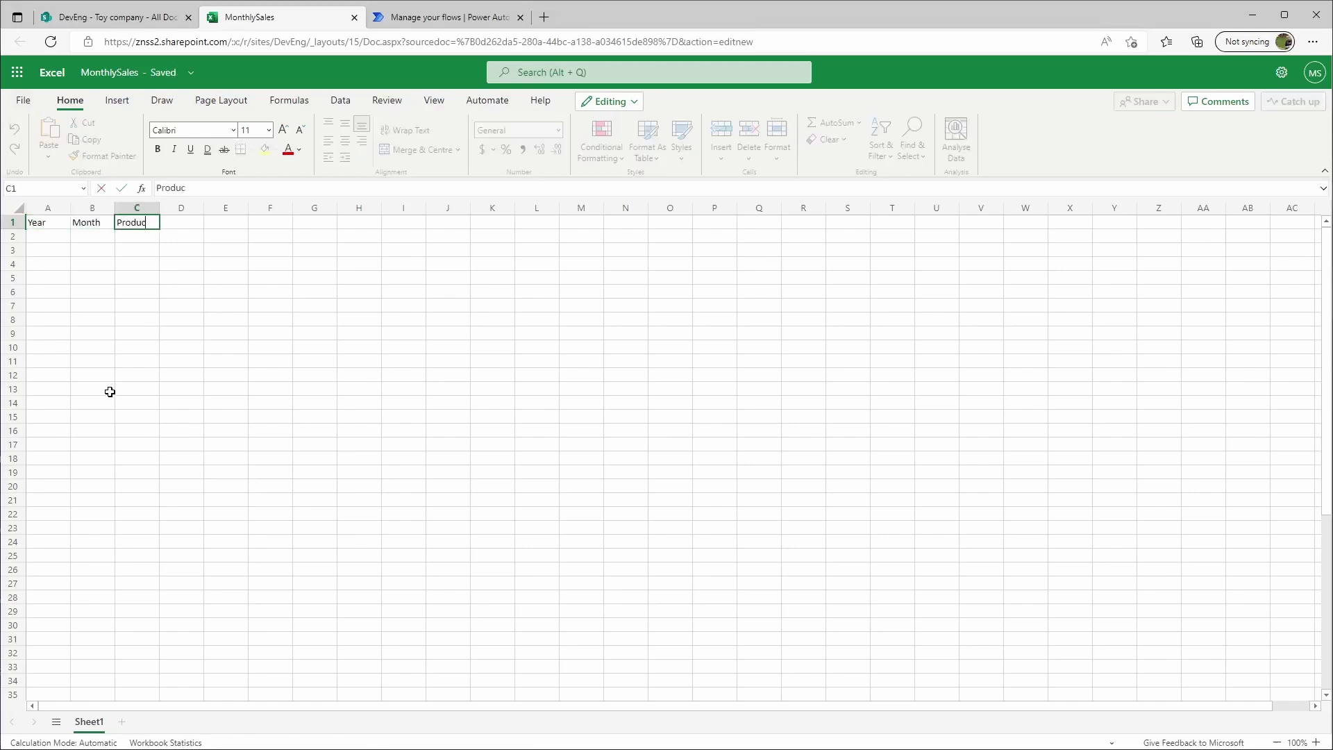
key(Tab)
text(Sales)
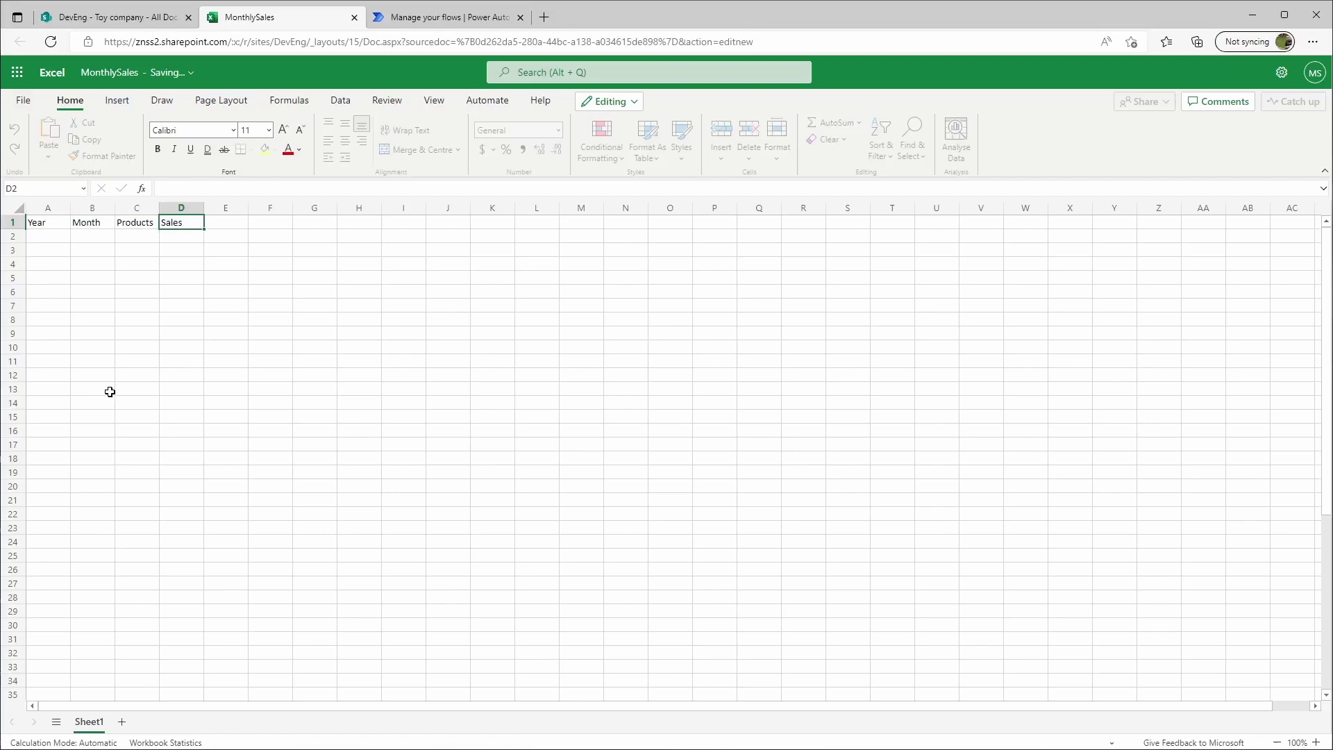
key(Return)
Format the headers as a table with the My table has headers option ticked
click(99, 225)
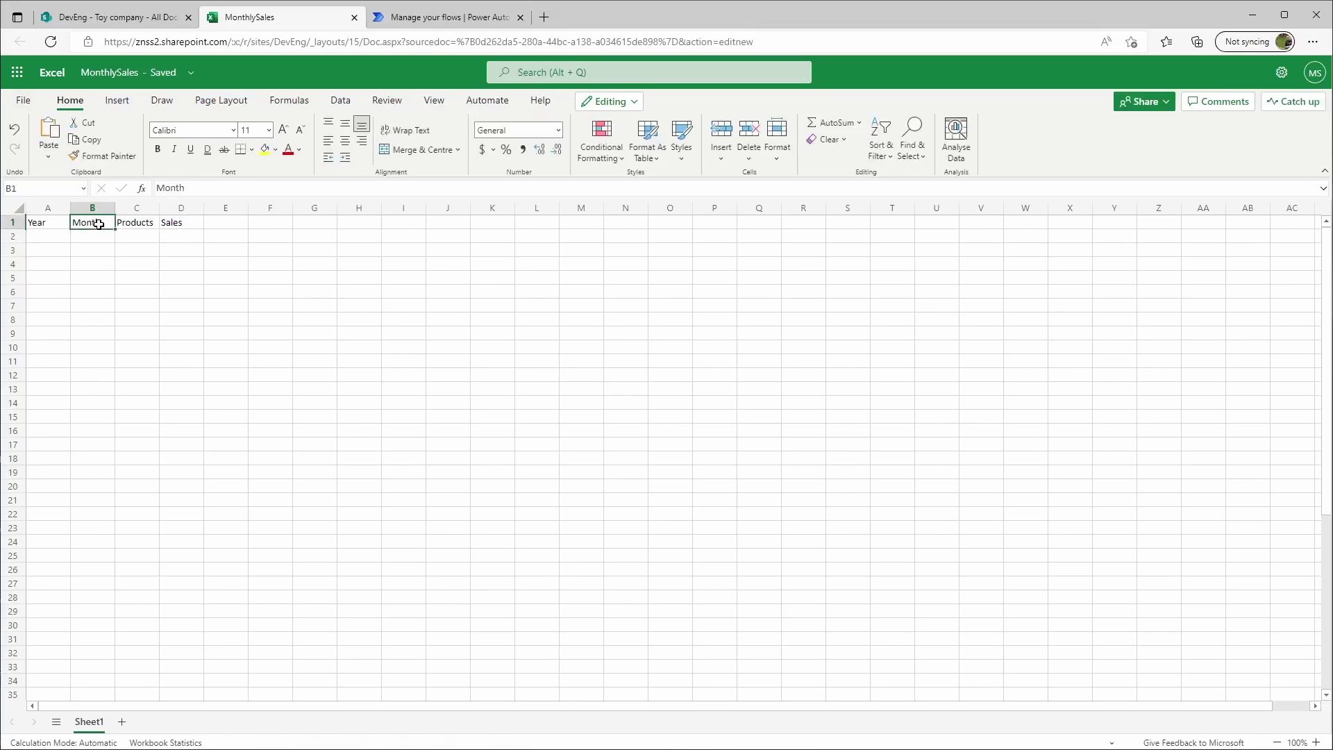
click(116, 100)
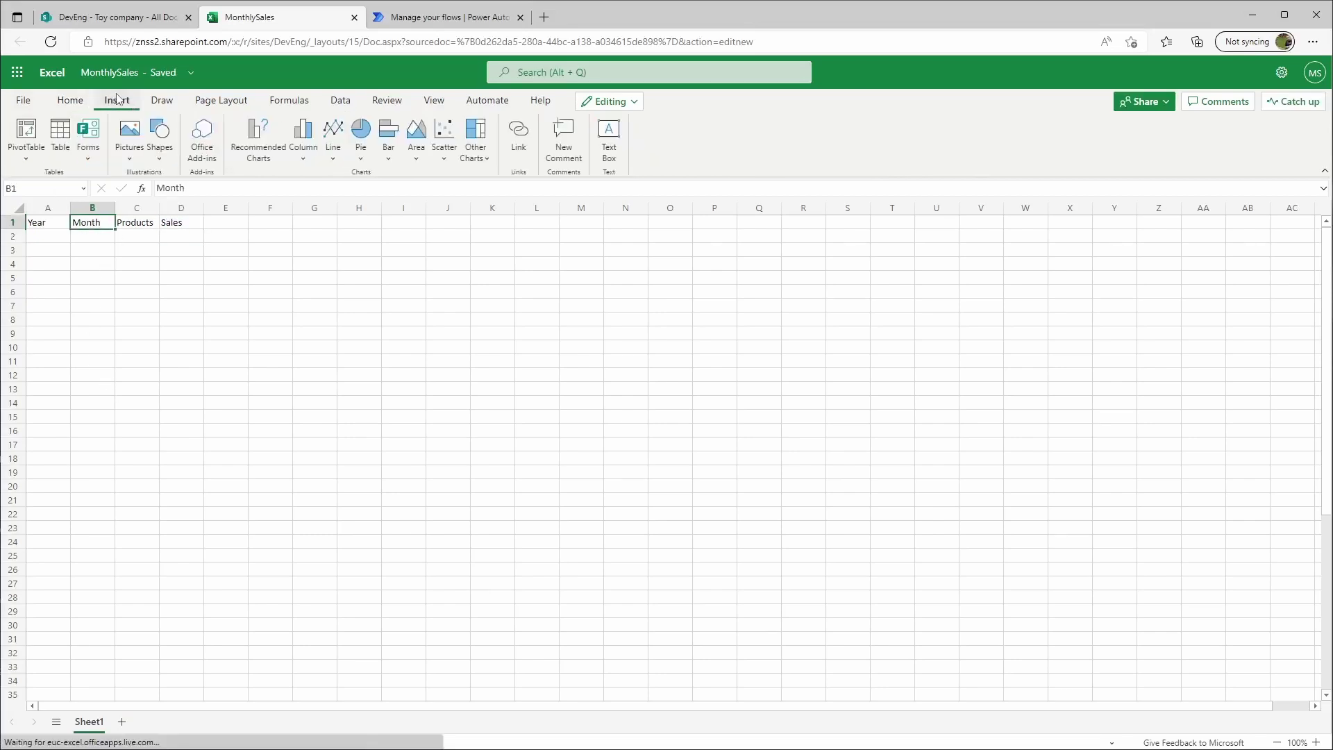
click(65, 148)
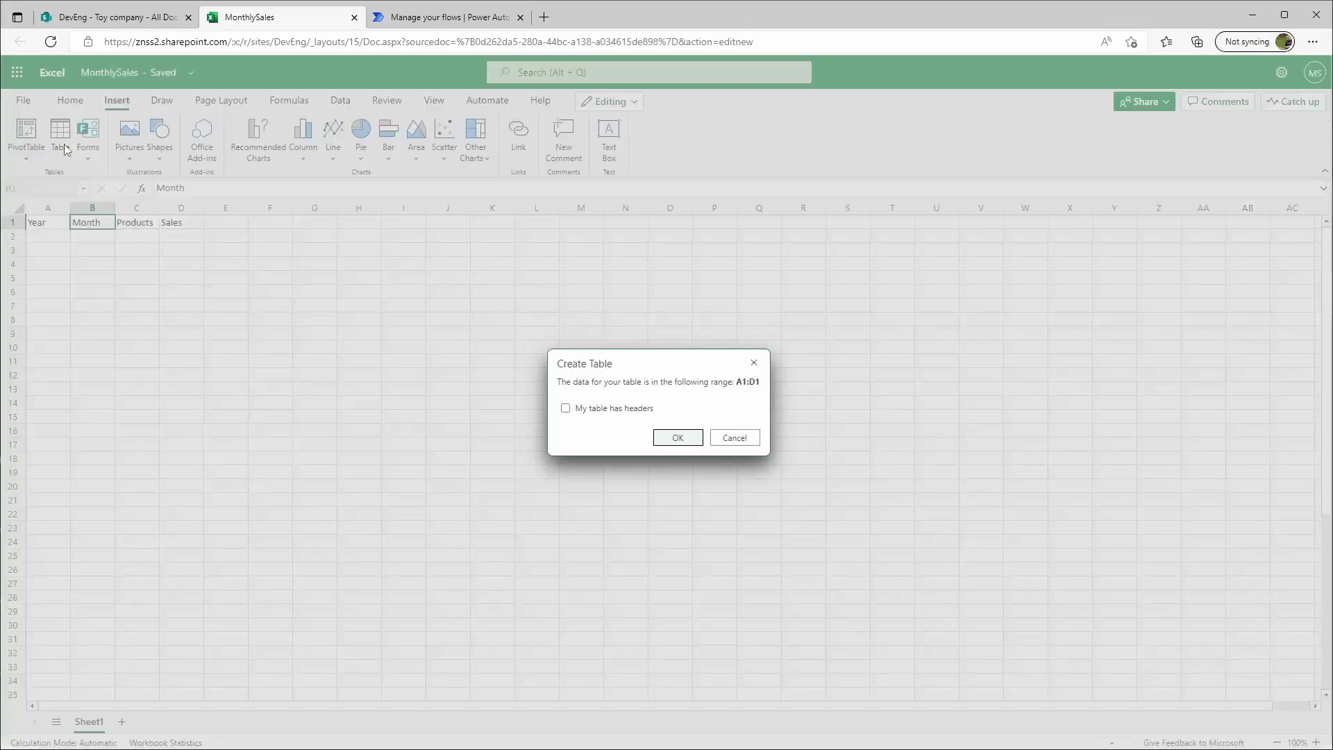
click(565, 409)
click(673, 437)
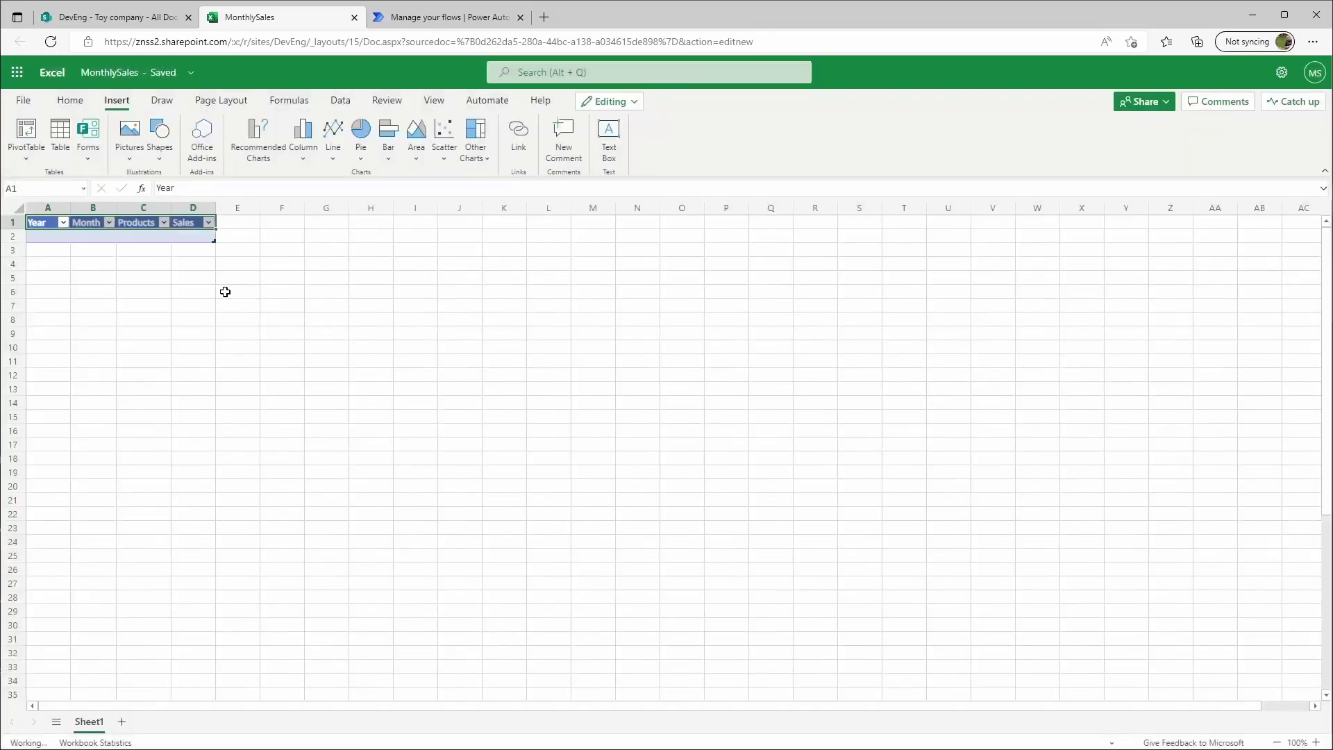
Rename the table from Table1 to MonthlySales
click(179, 240)
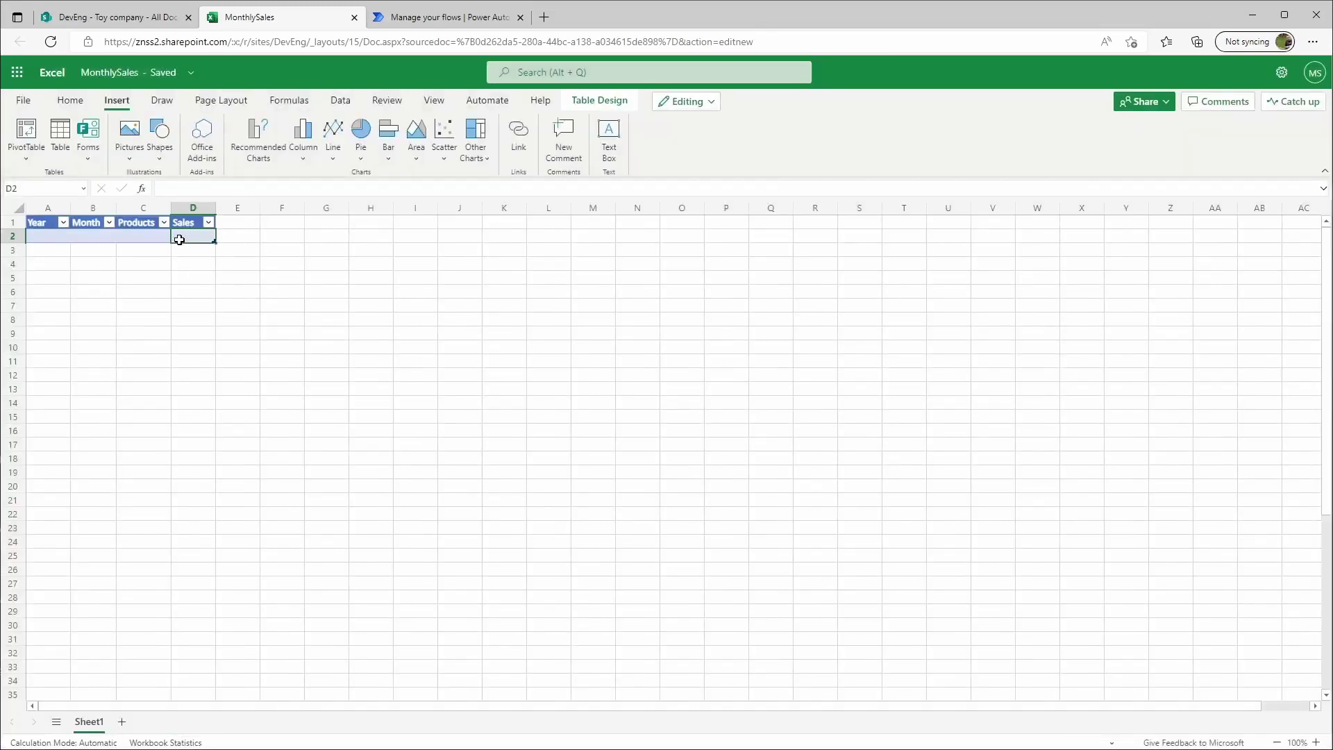
click(601, 103)
click(70, 122)
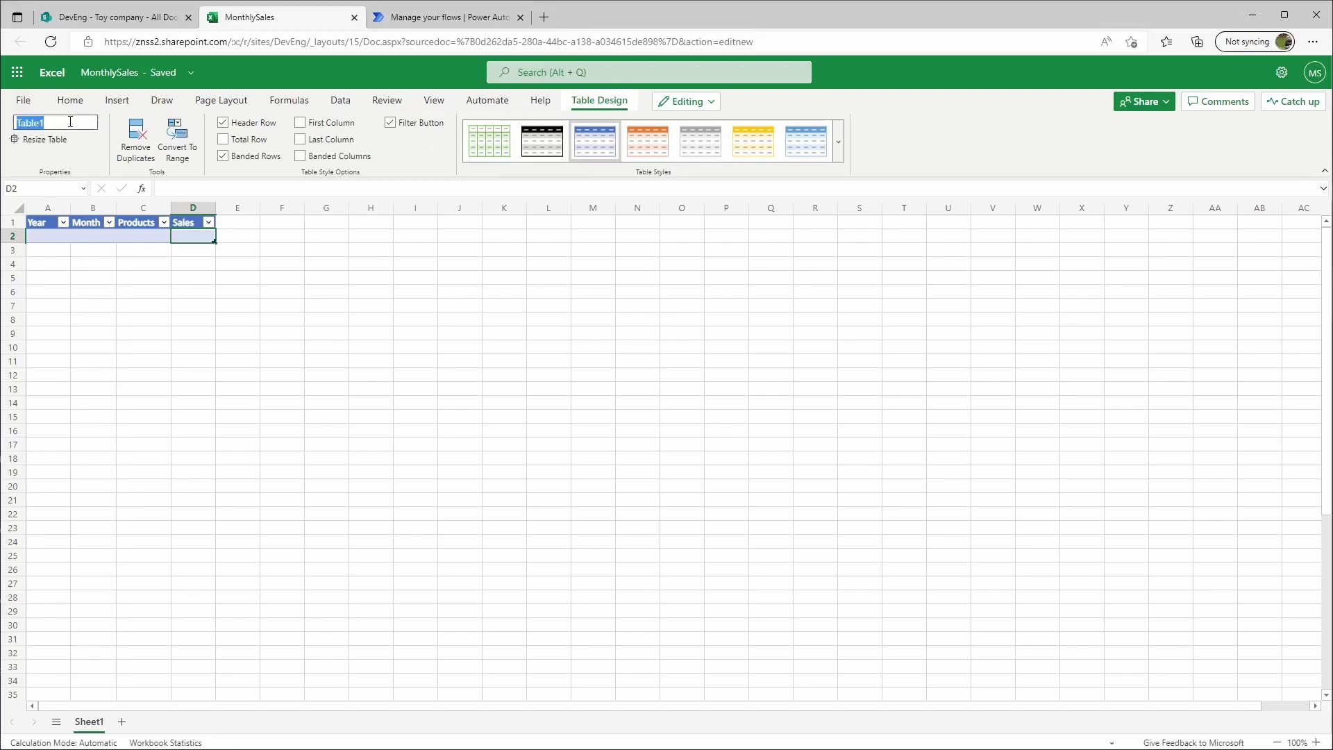
text(MonthlySales)
key(Return)
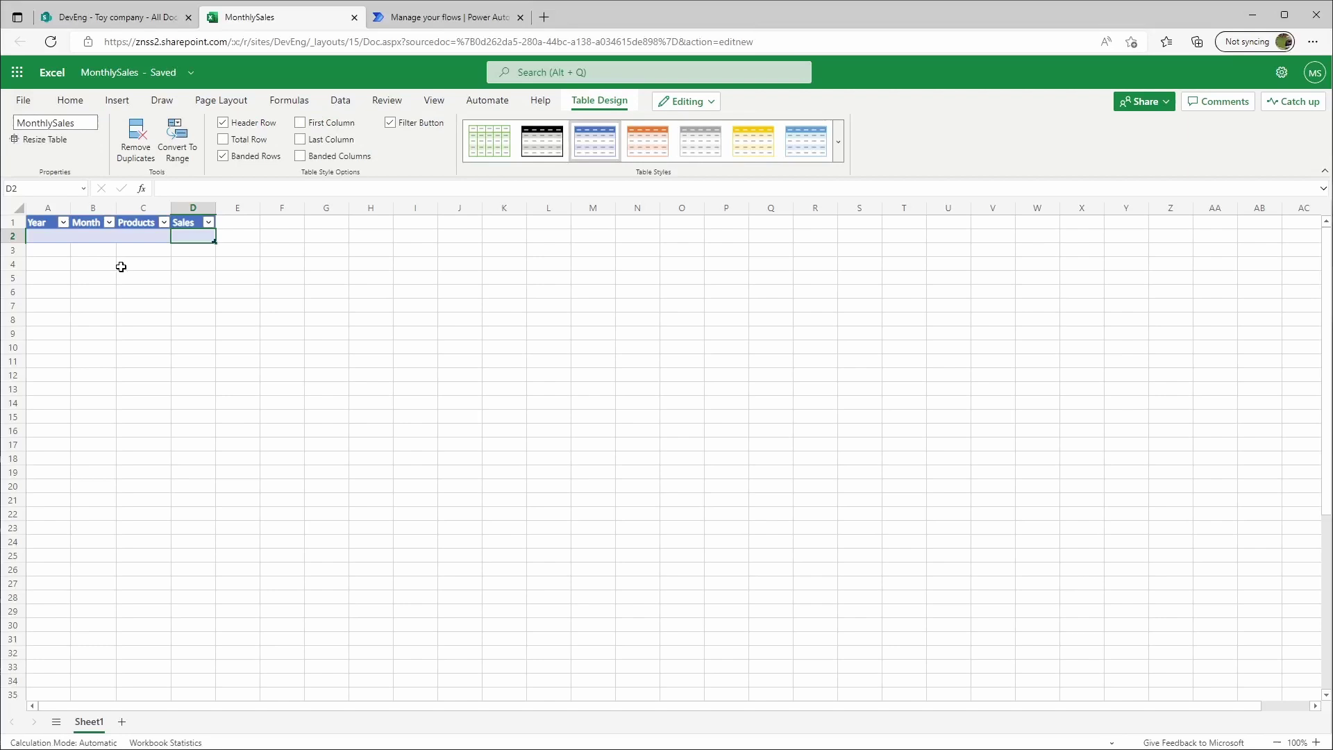
click(104, 240)
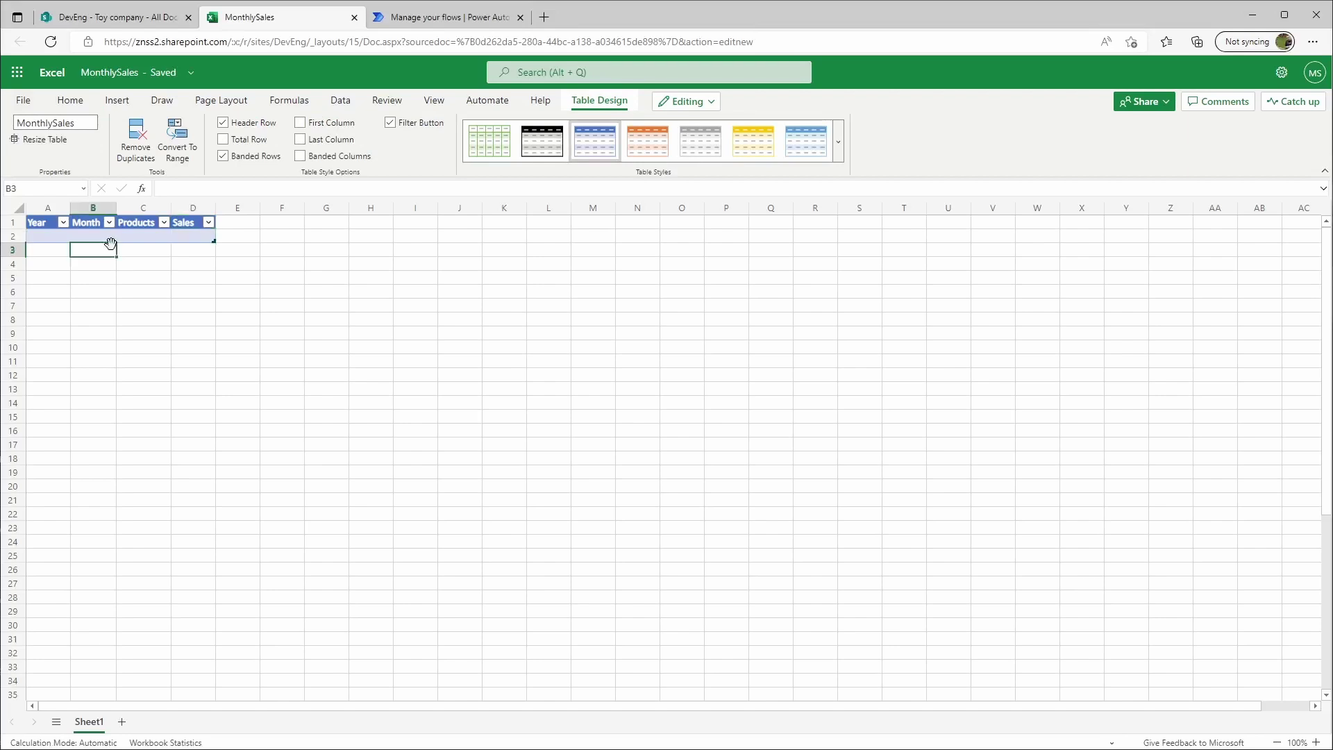
Close the MonthlySales workbook and create an 'uploads' folder in the Toy company library
click(354, 17)
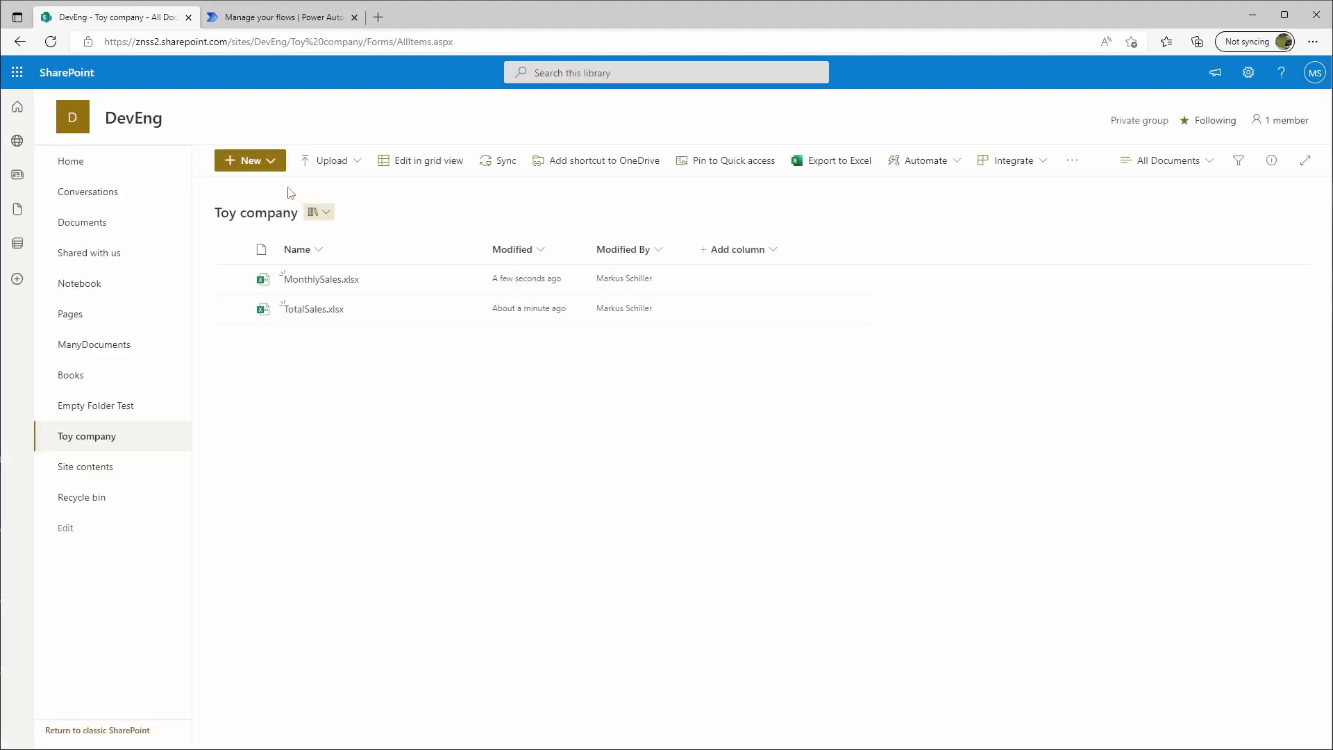
click(270, 174)
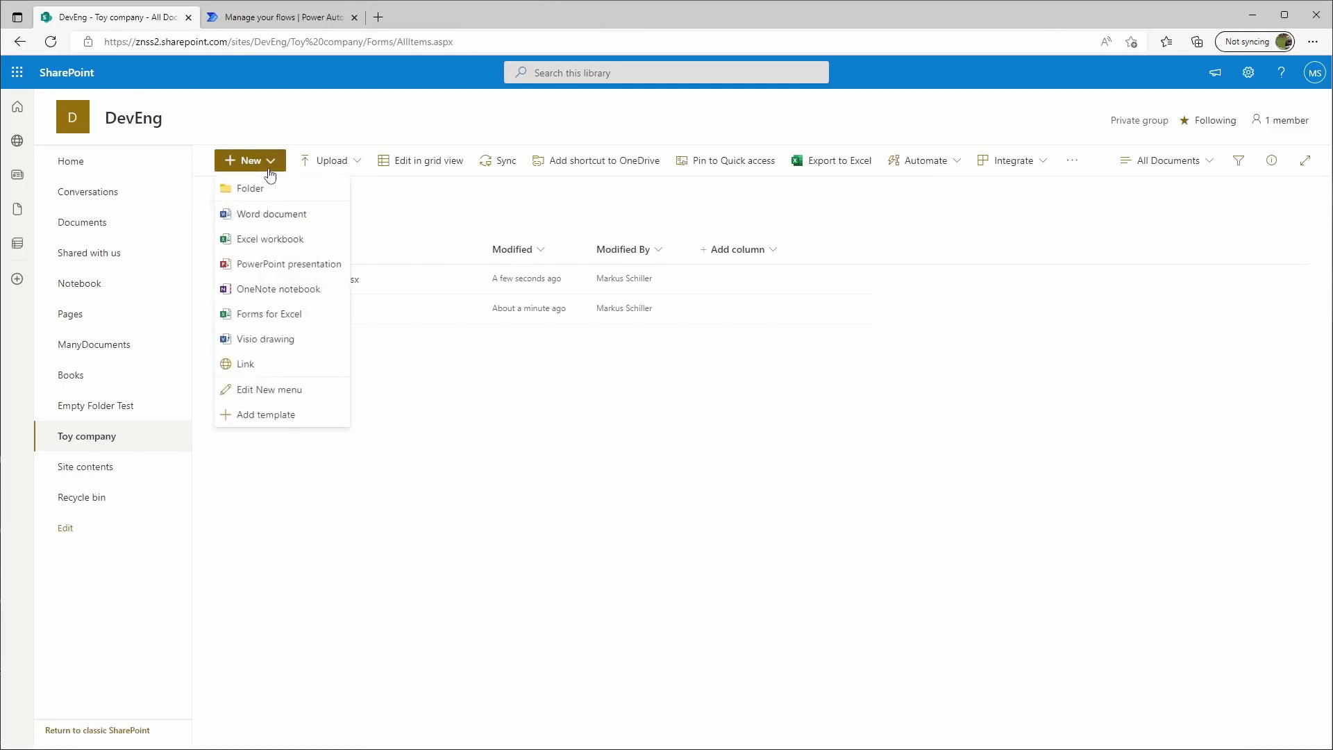
click(261, 190)
text(current)
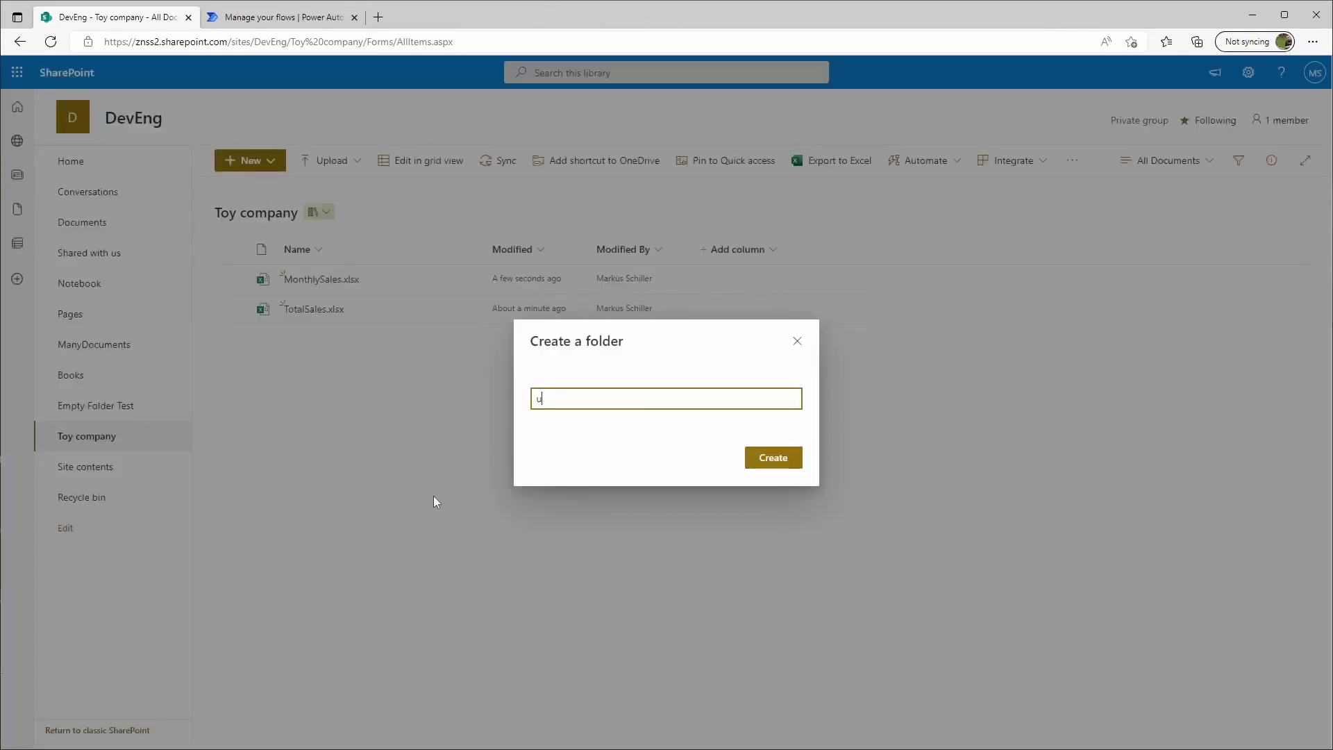
key(Return)
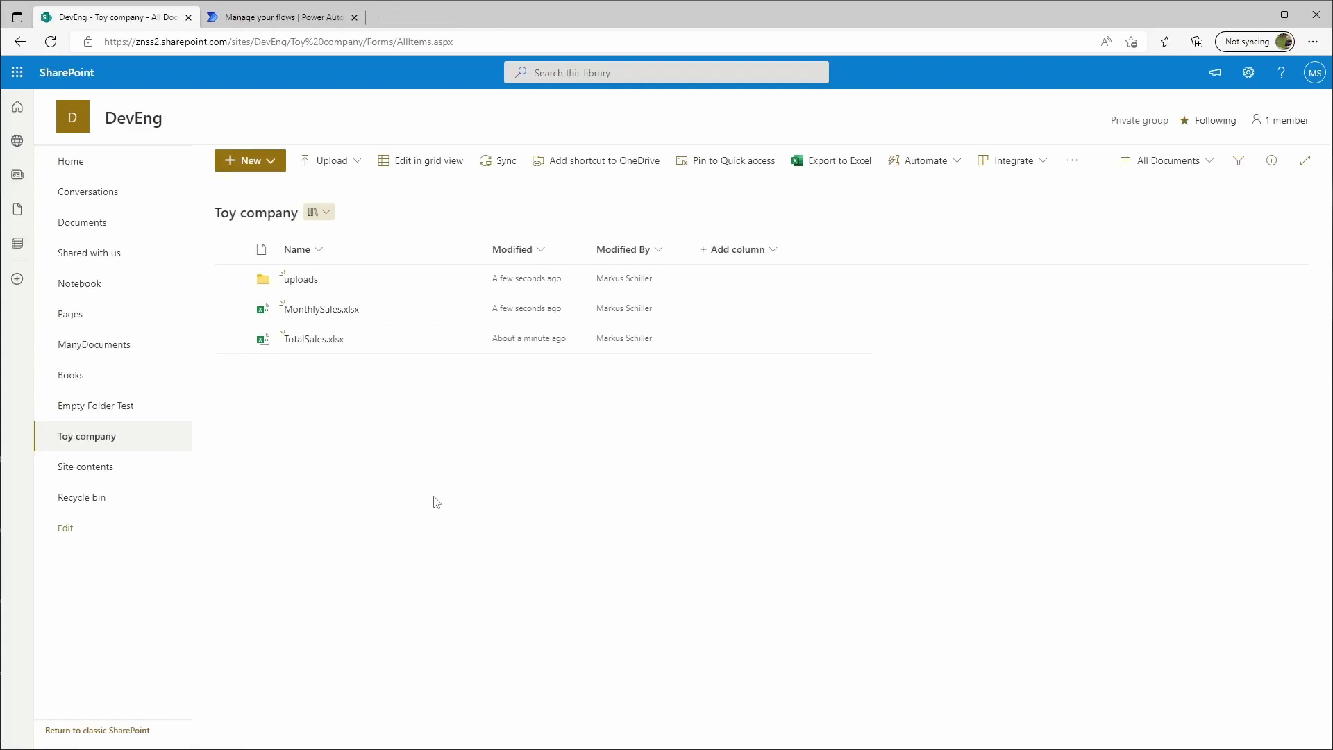
Create a second folder named 'done' in the library
click(329, 214)
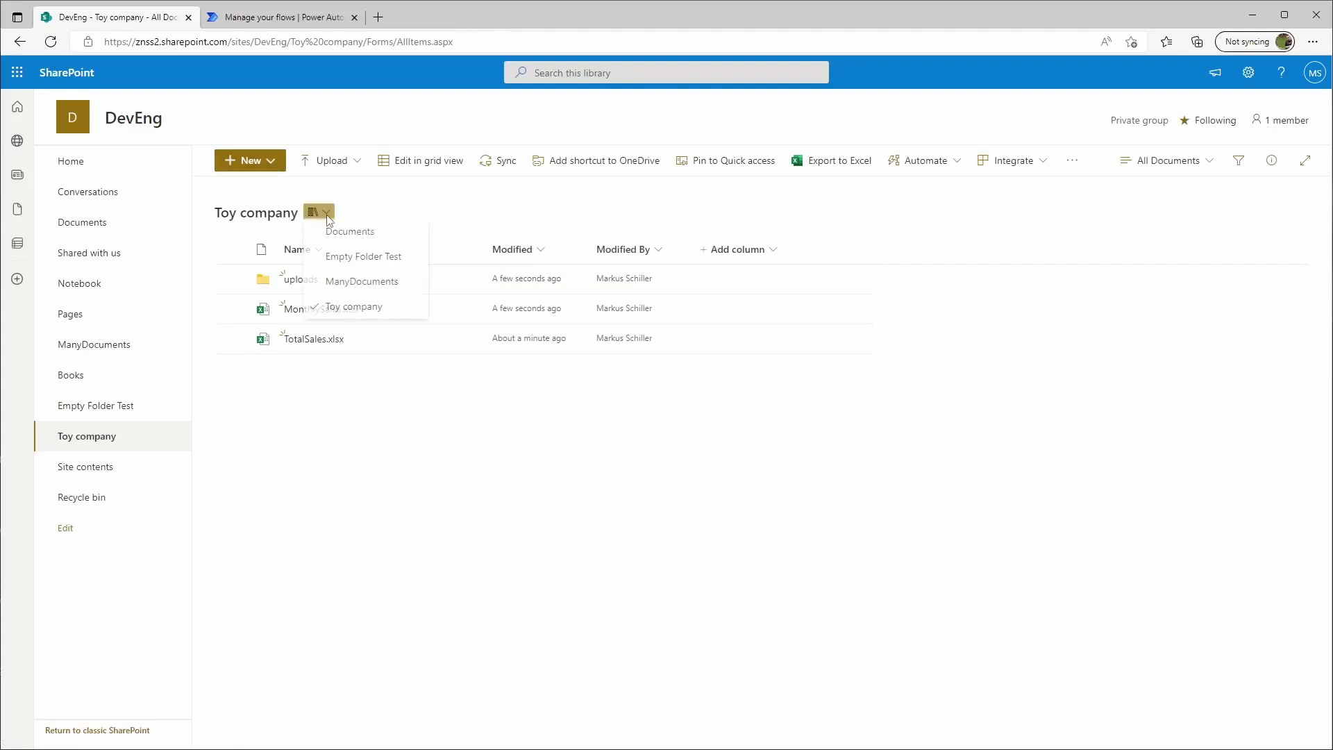
click(269, 165)
click(281, 188)
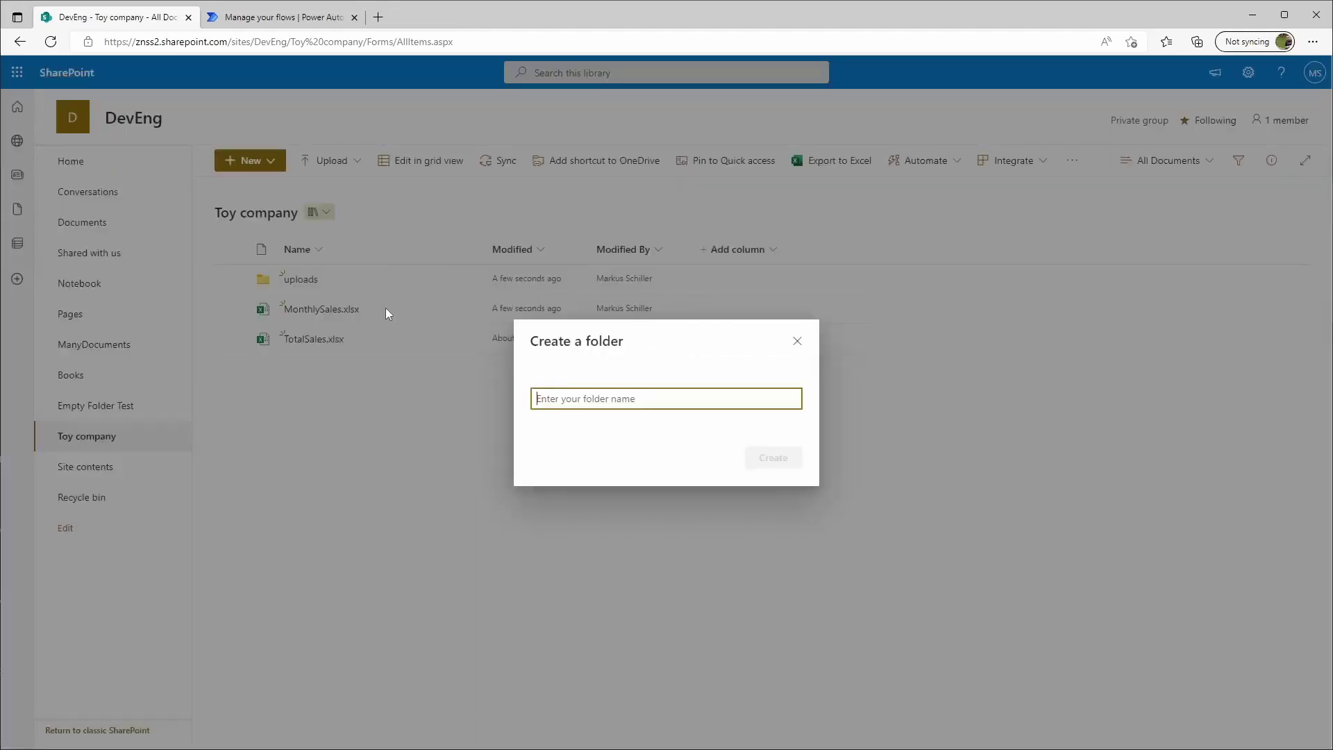
text(done)
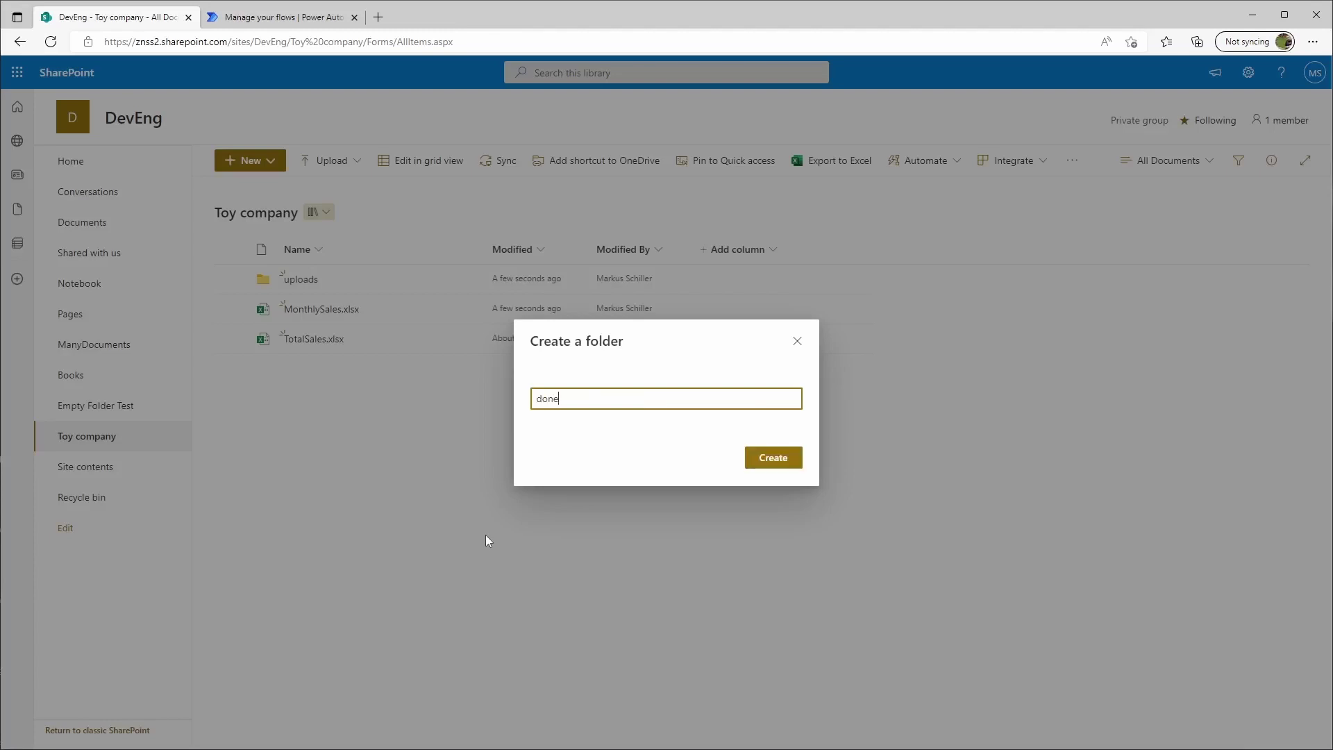
key(Return)
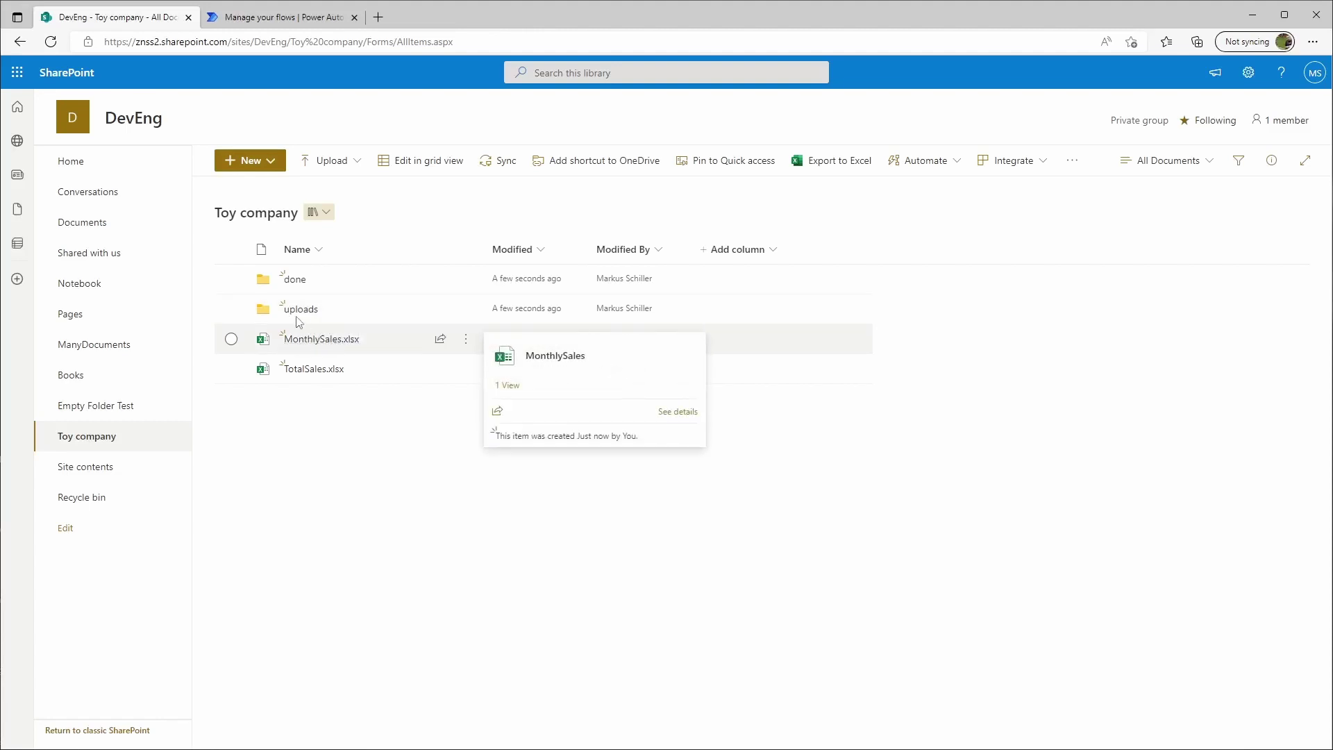
mouse_move(309, 382)
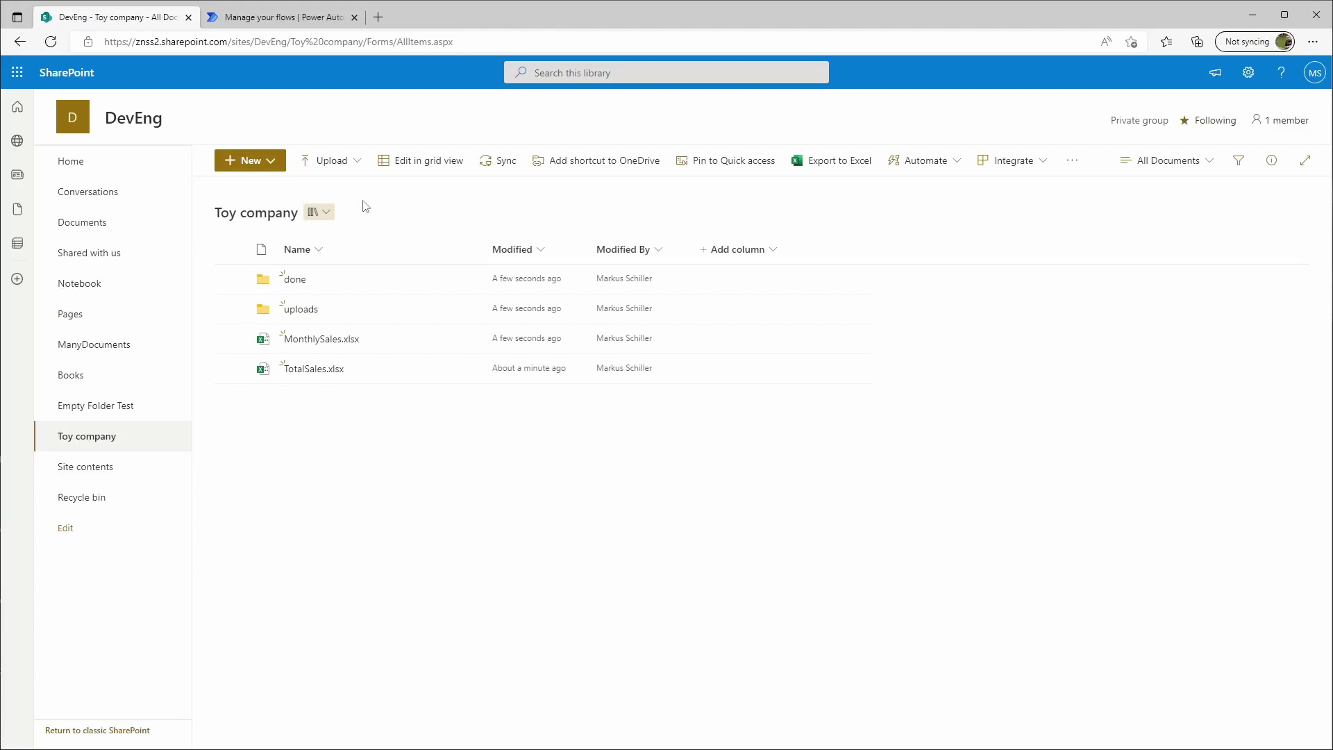
Create an automated cloud flow with the SharePoint 'When a file is created in a folder' trigger
click(281, 17)
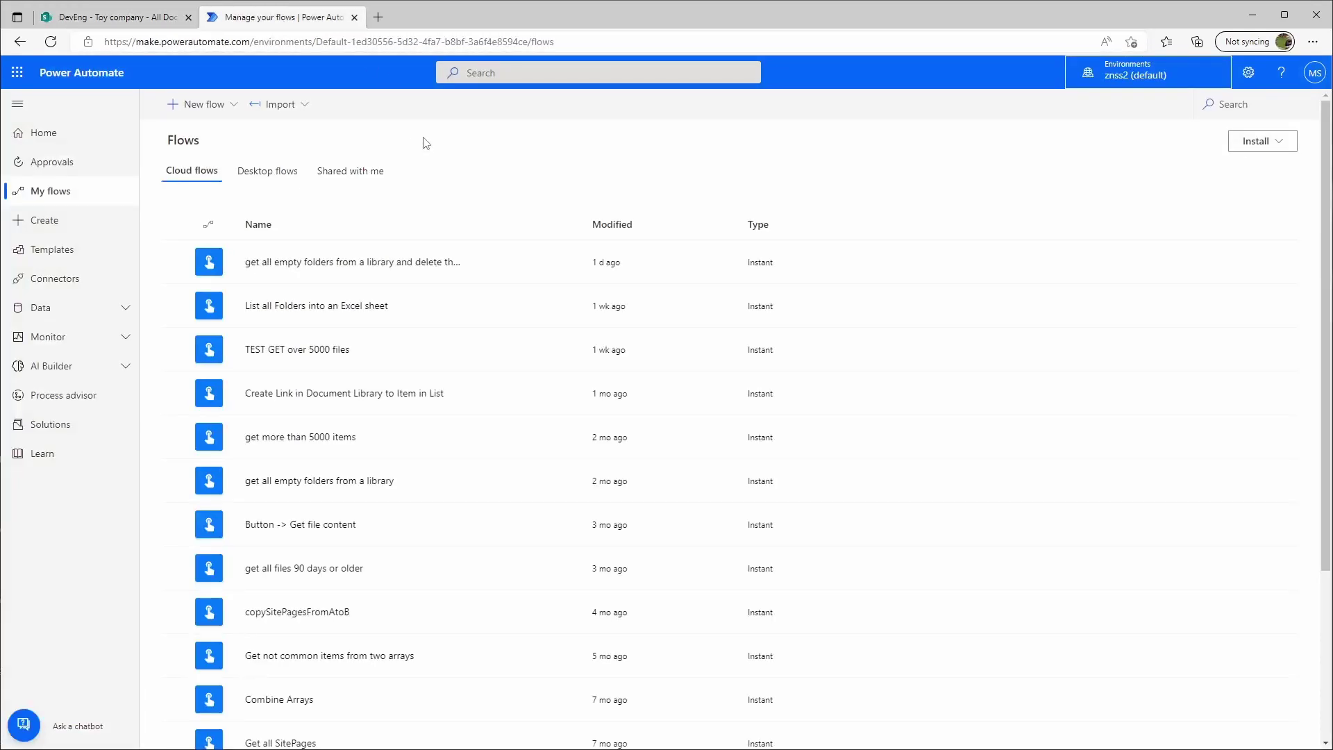
click(221, 113)
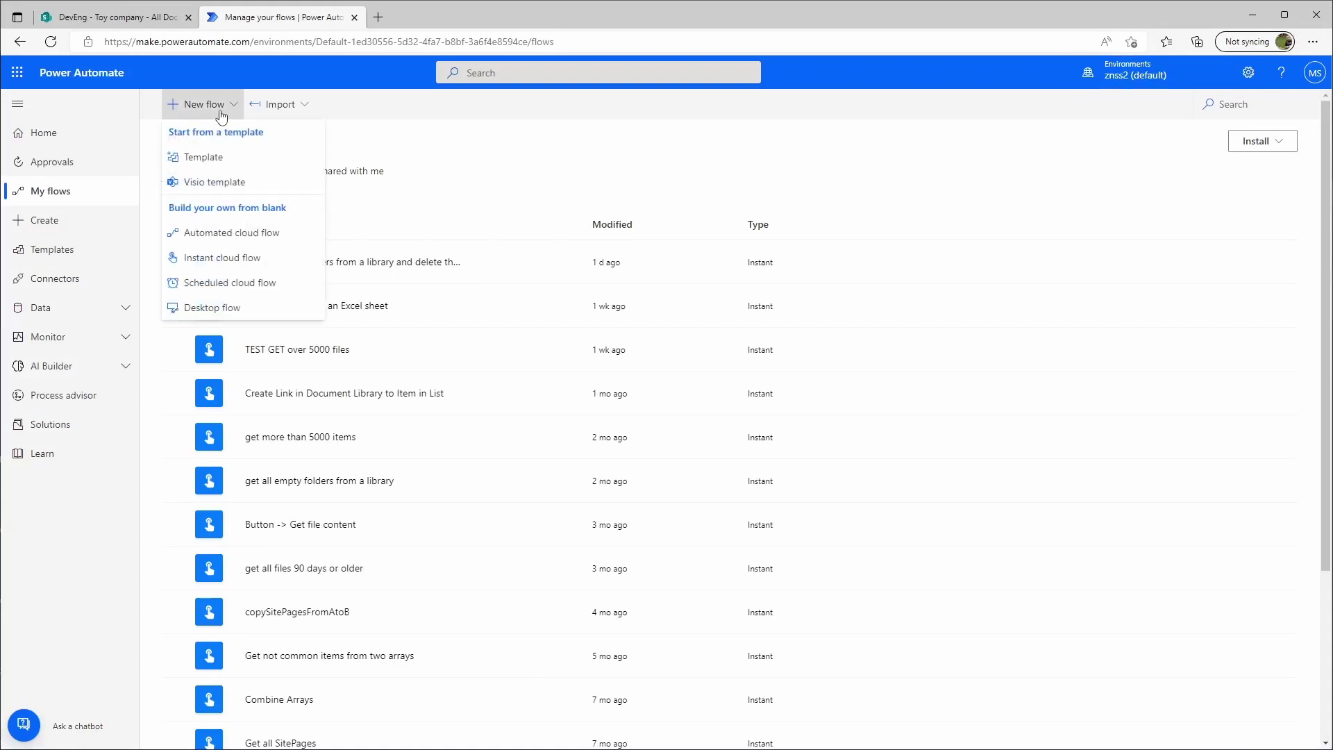
click(229, 234)
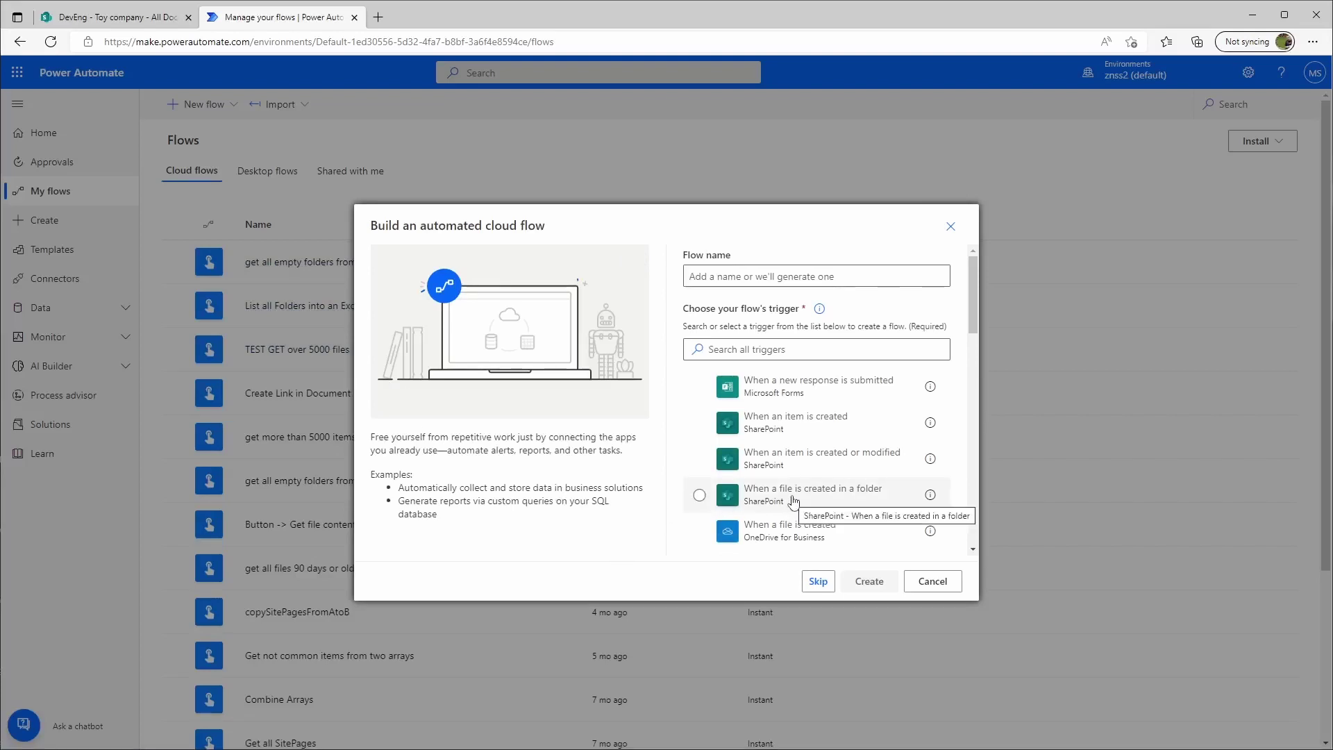
click(794, 502)
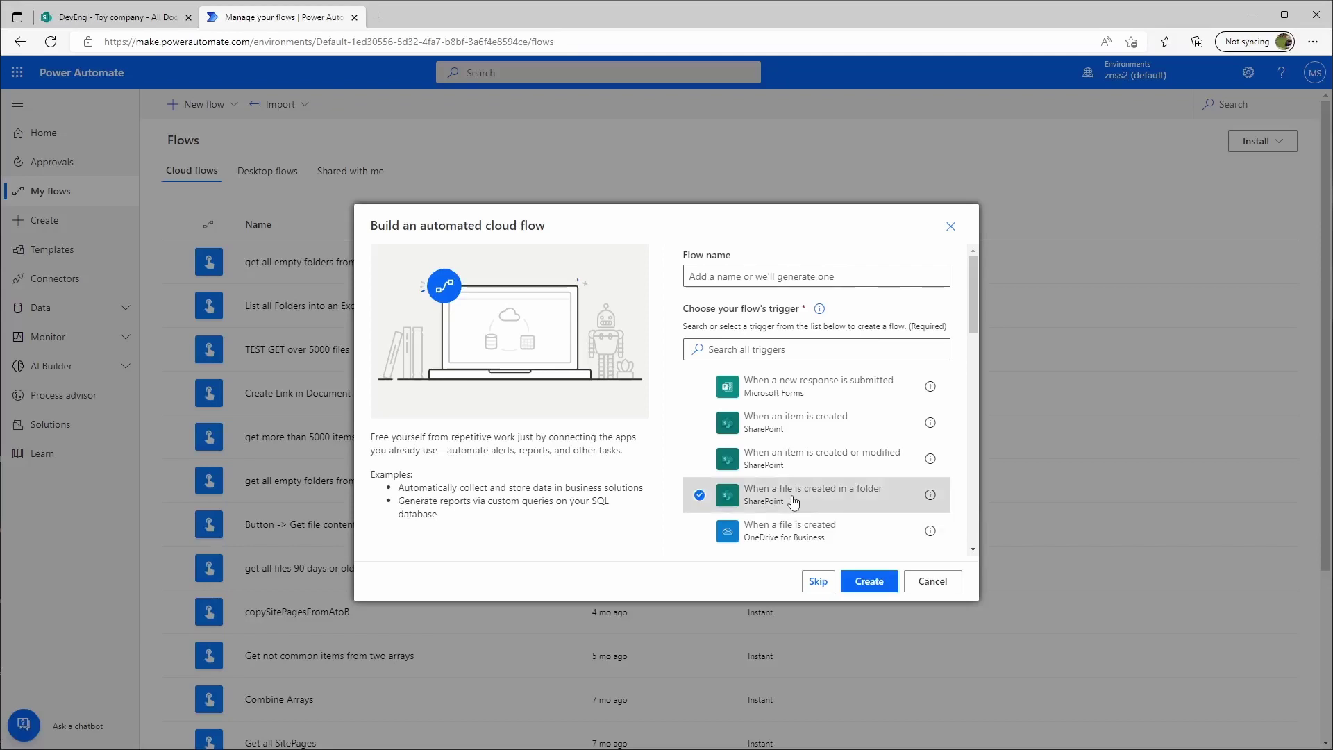
click(870, 585)
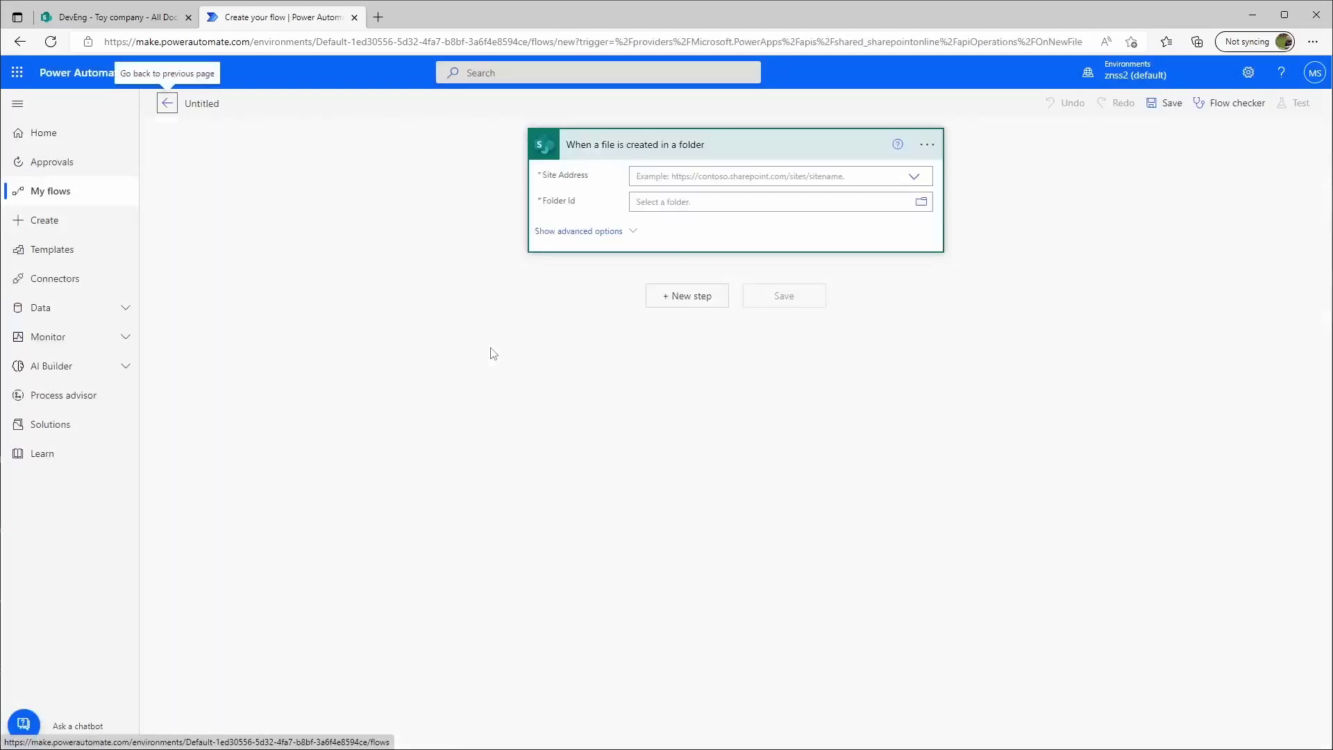
Rename the untitled flow to 'add MonthlySales to TotalSales Excel sheet'
click(214, 104)
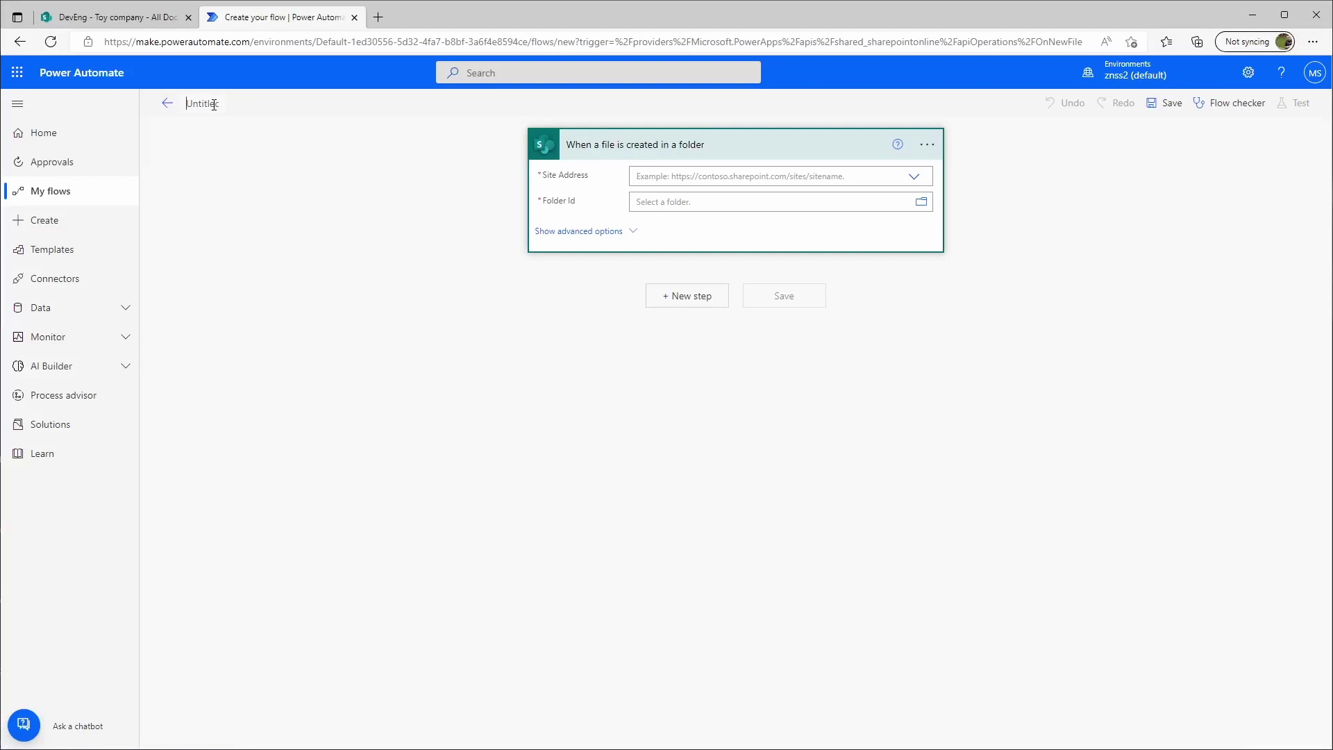
text(add Monhtly)
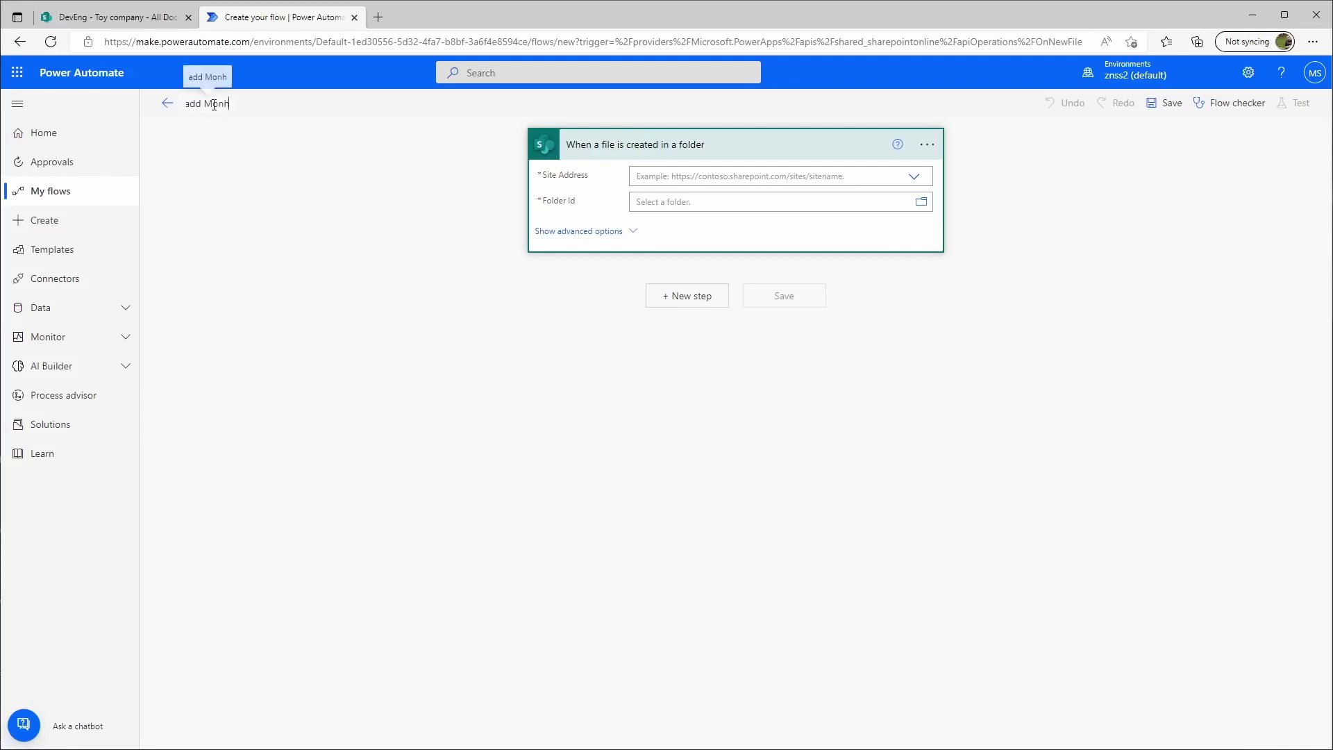
key(BackSpace)
key(BackSpace)
key(BackSpace)
key(BackSpace)
key(BackSpace)
key(BackSpace)
text(onthlySales to)
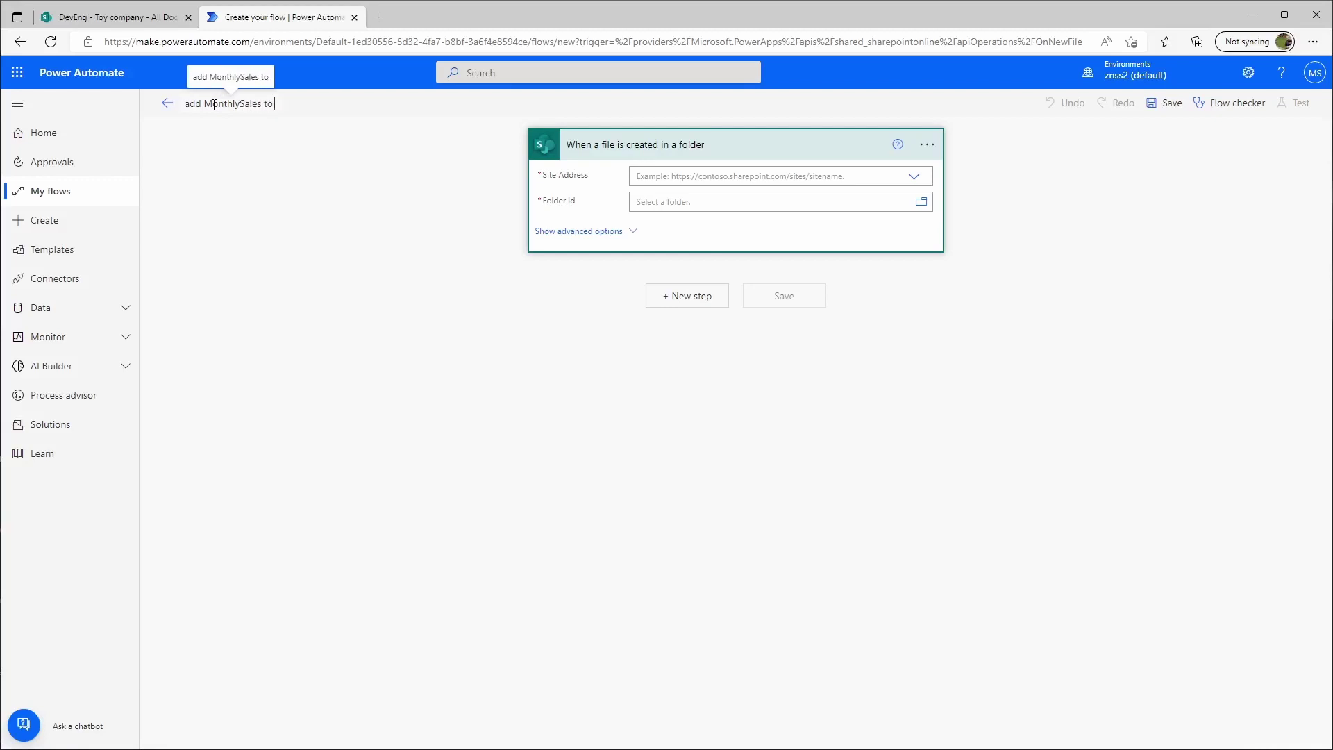
text( TotalSales E)
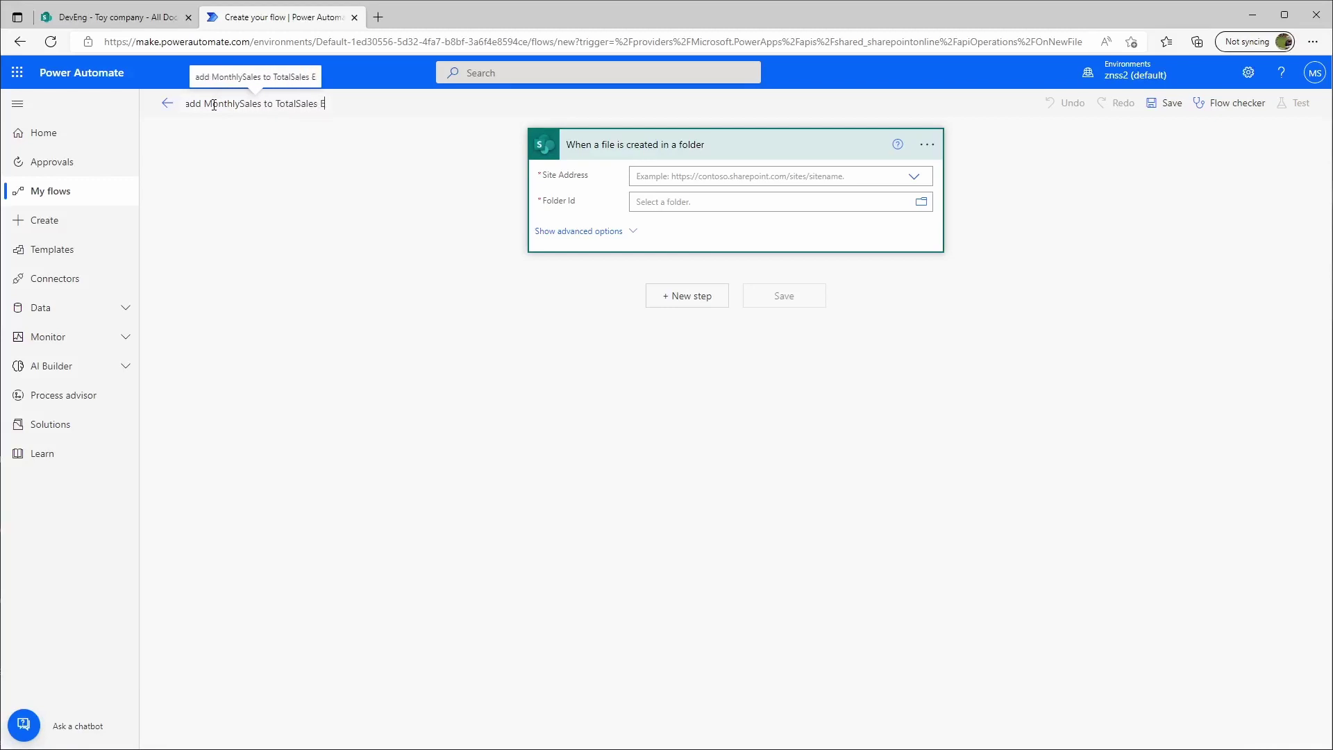
text(xcel sheet)
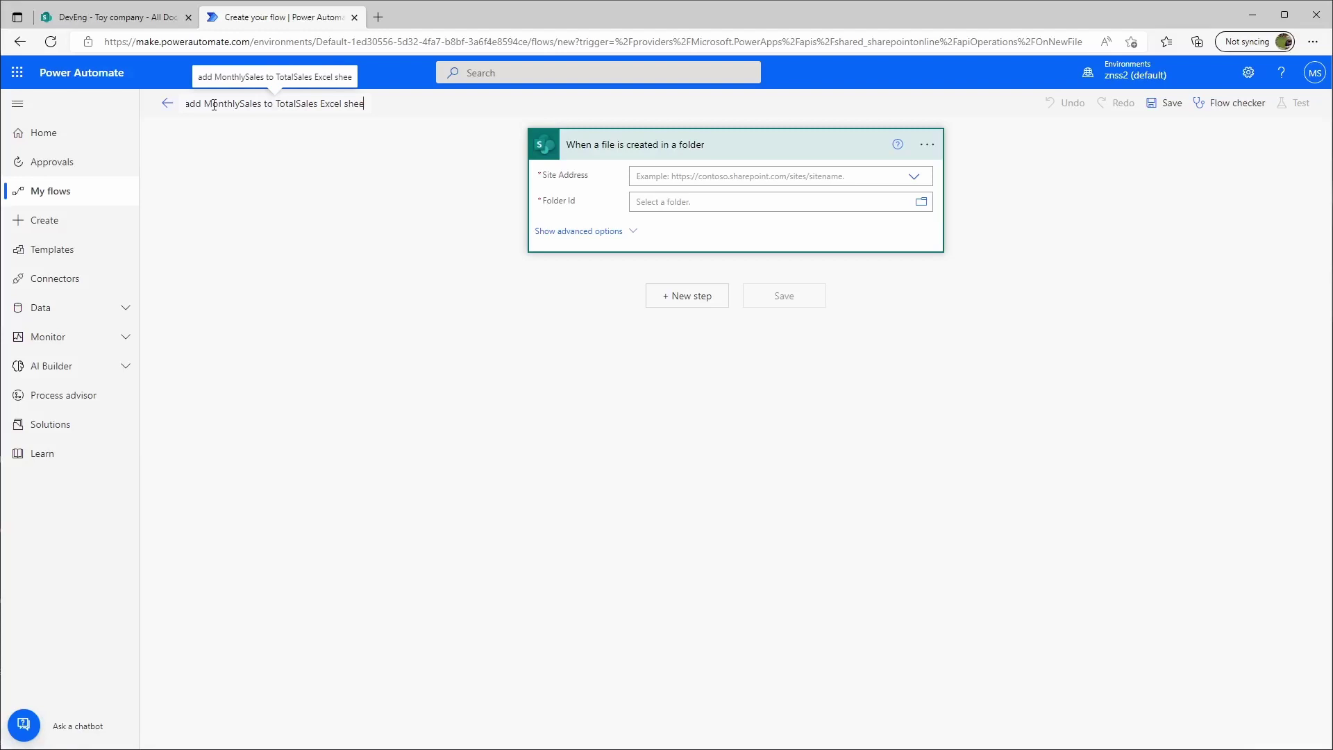
click(286, 173)
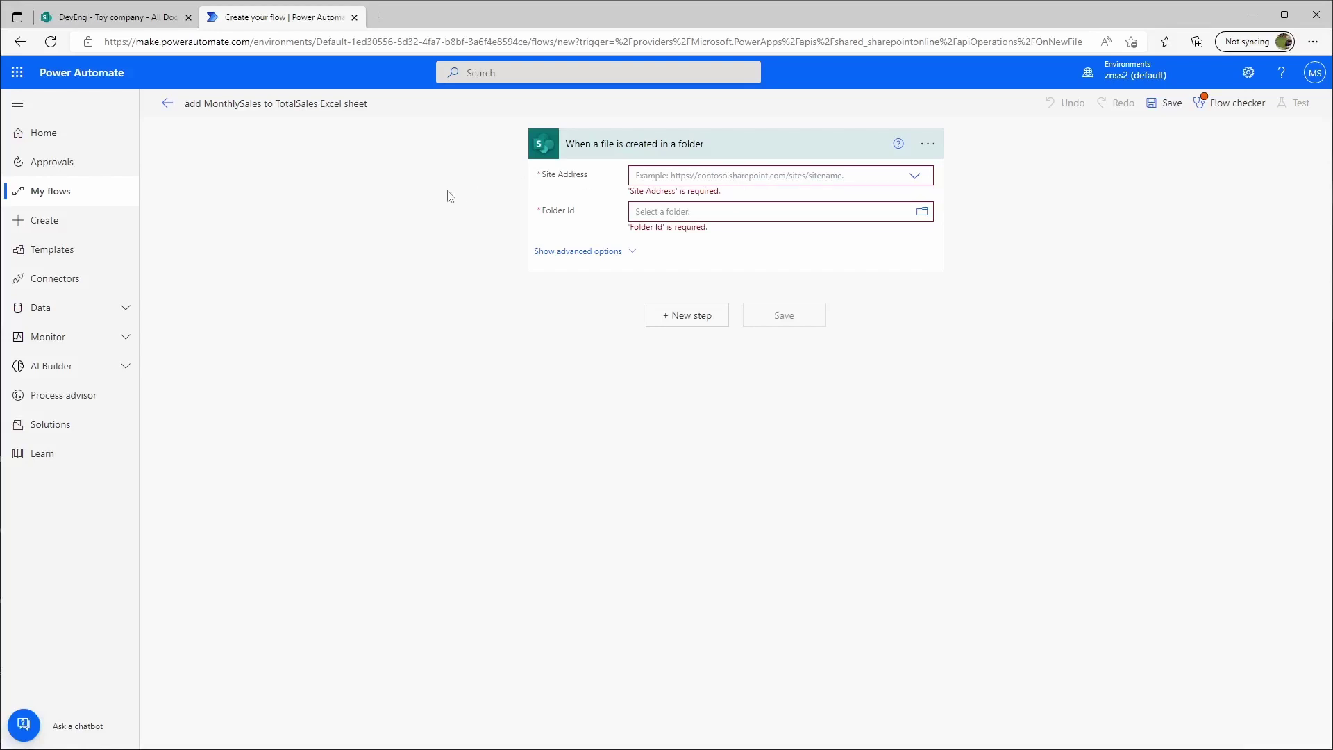
Set the trigger's site address to DevEng and its folder to /Toy company/uploads
click(744, 175)
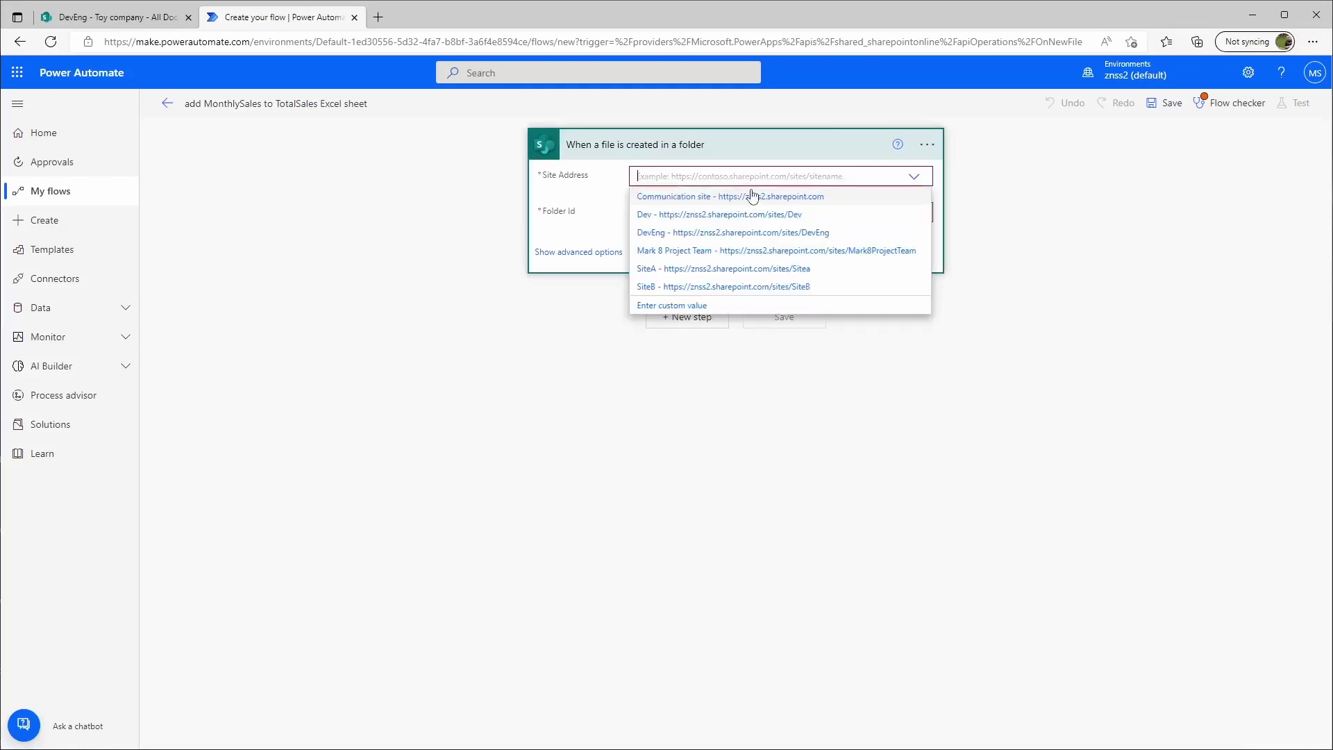
click(775, 234)
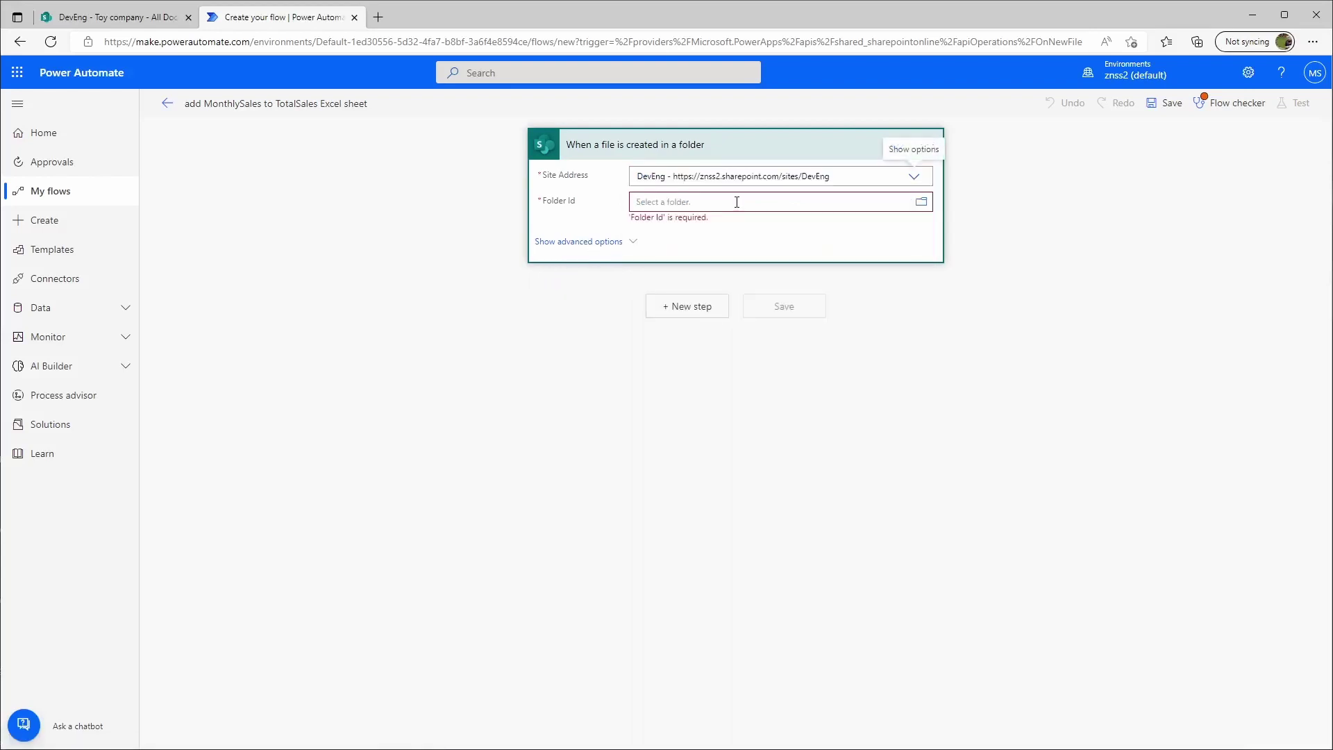
click(877, 205)
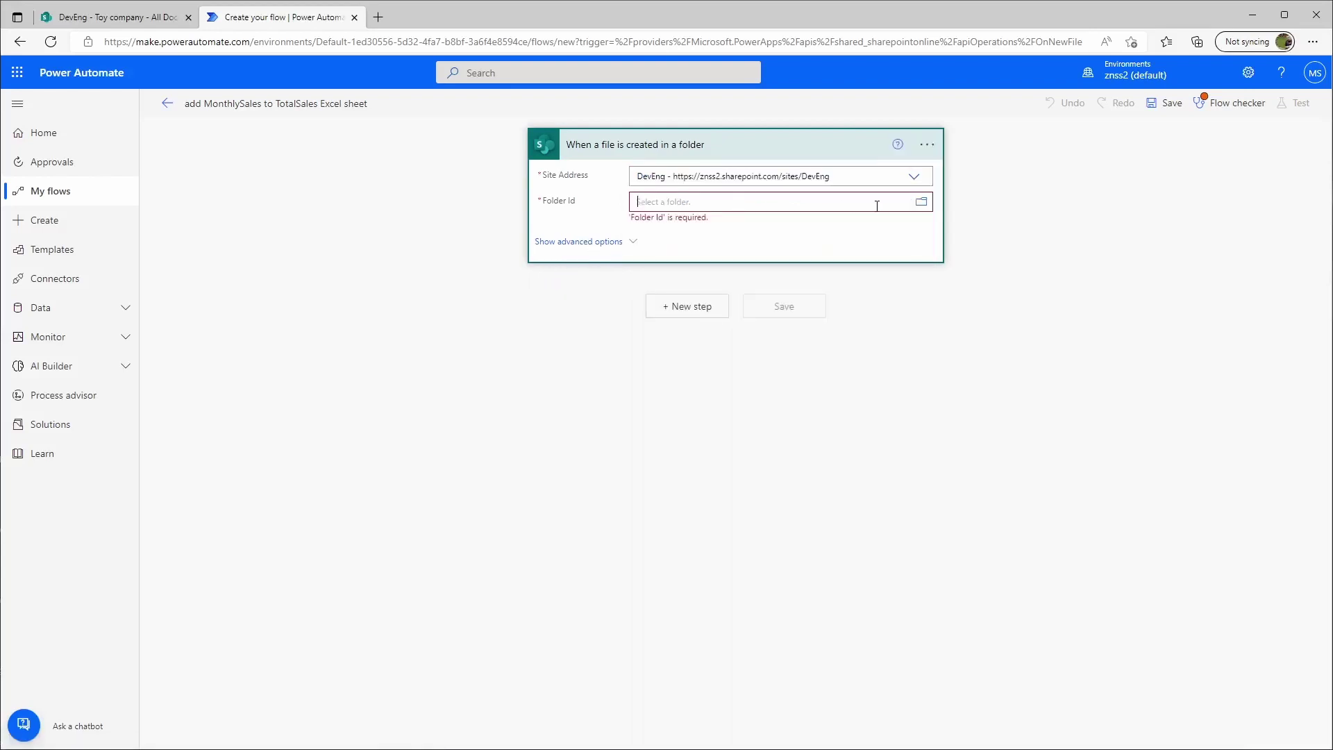
click(922, 207)
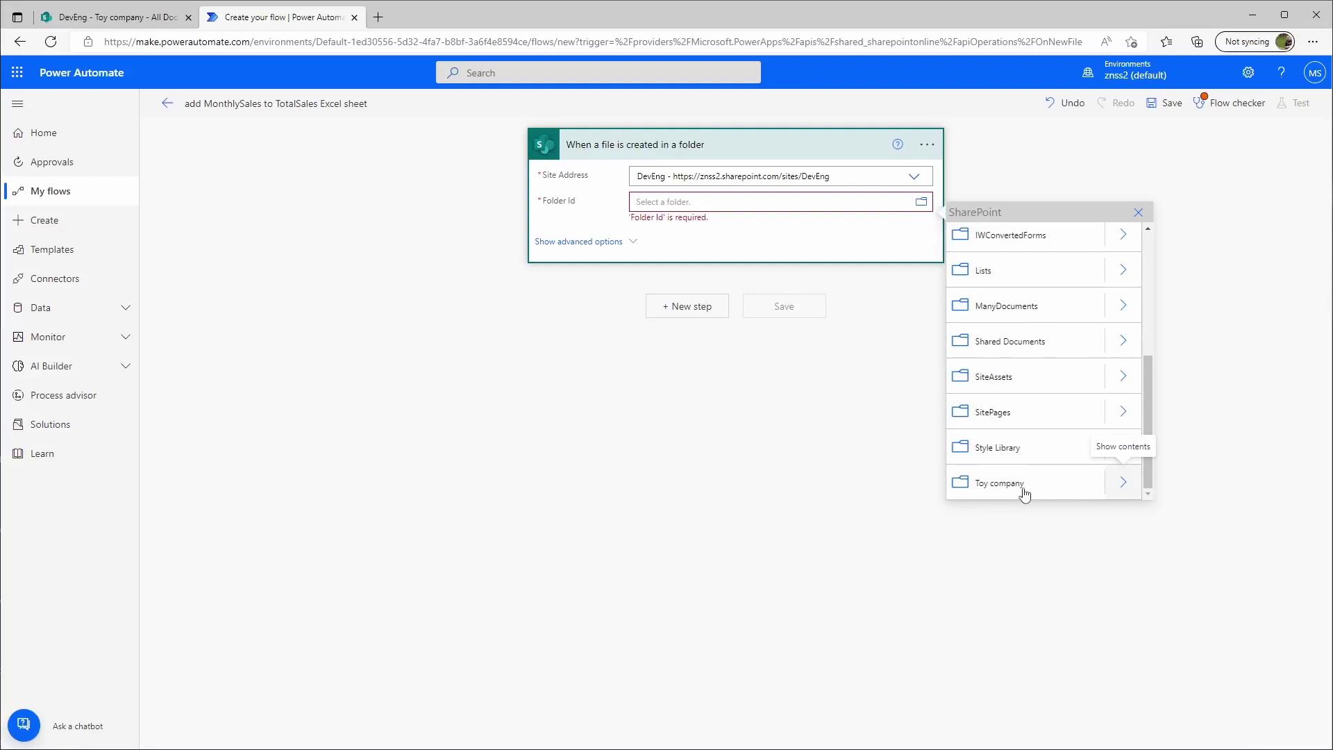
click(1120, 484)
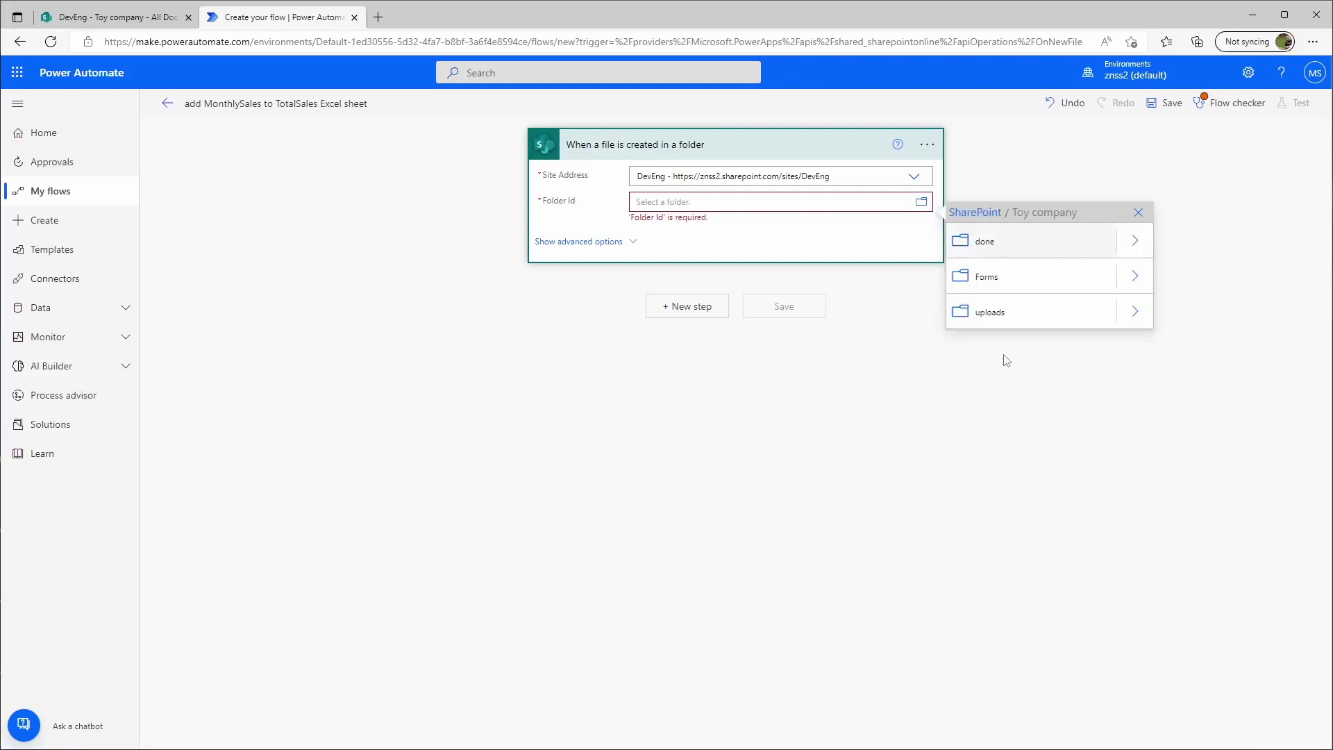
click(1004, 315)
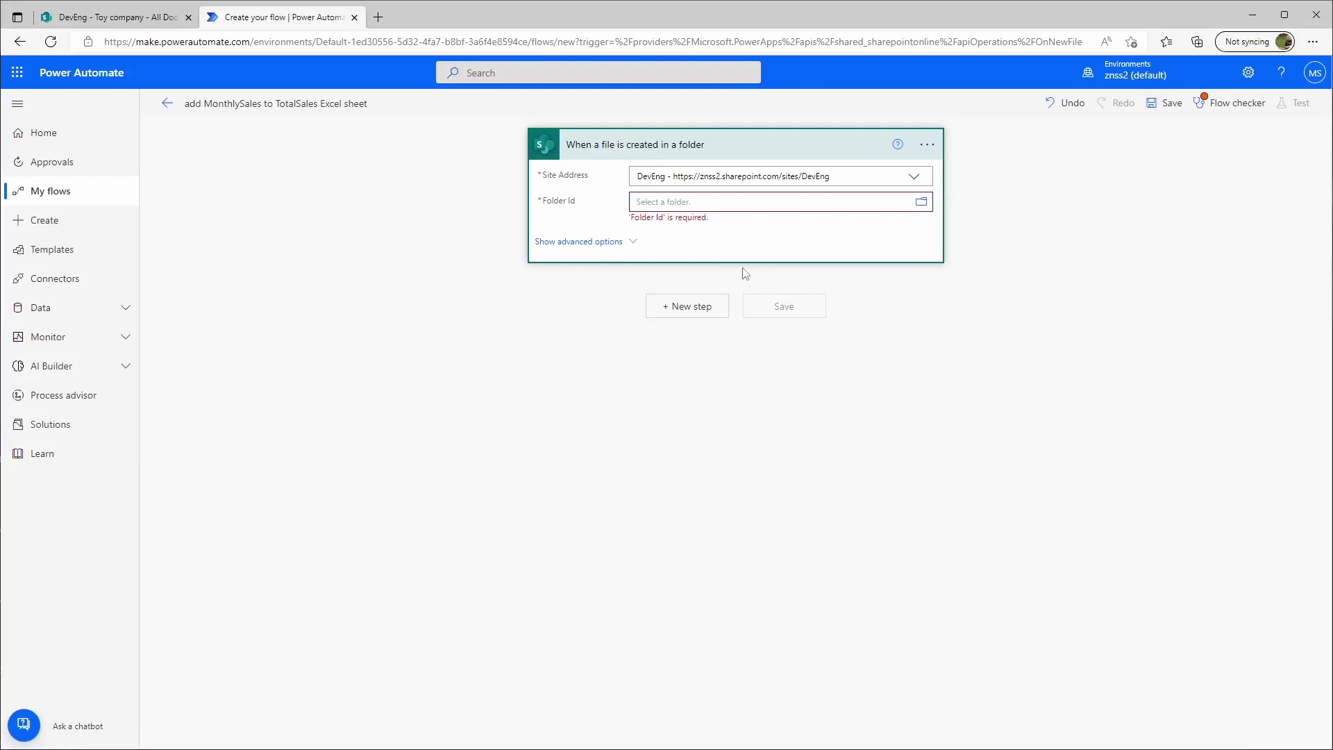
click(614, 232)
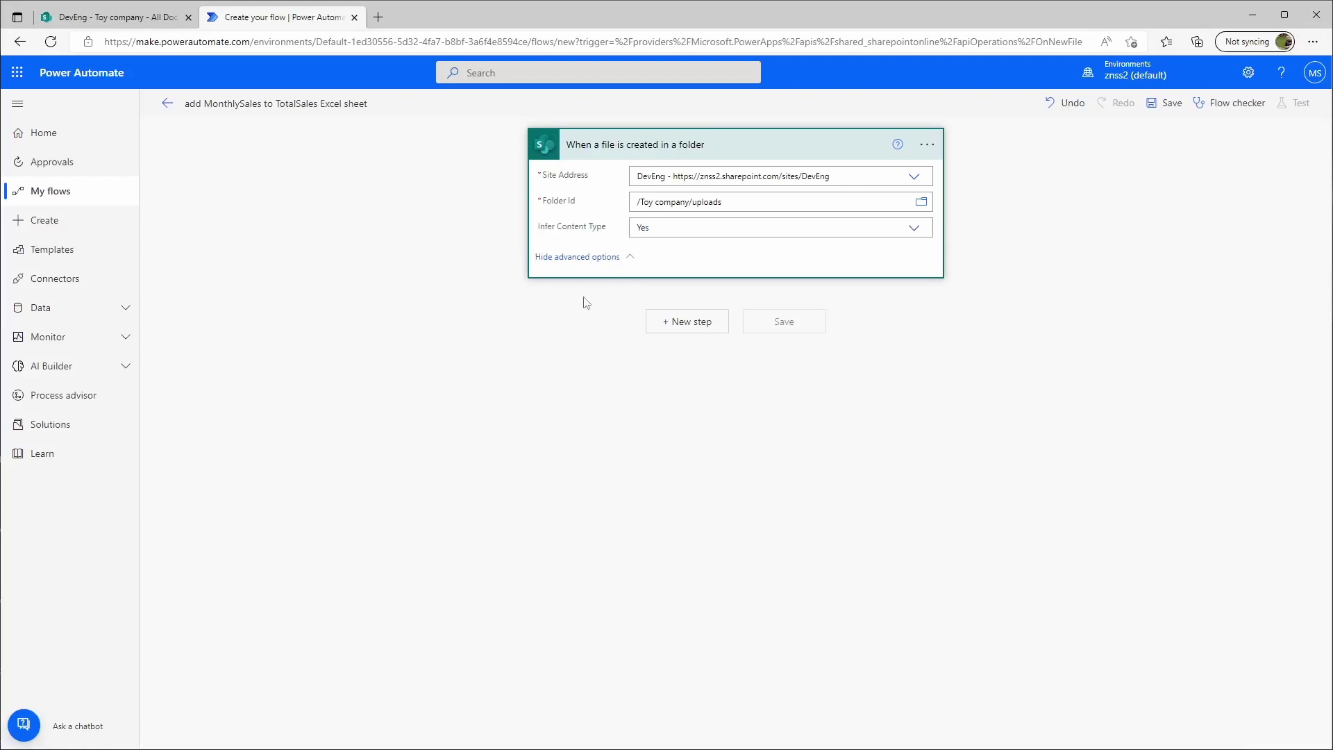
click(541, 416)
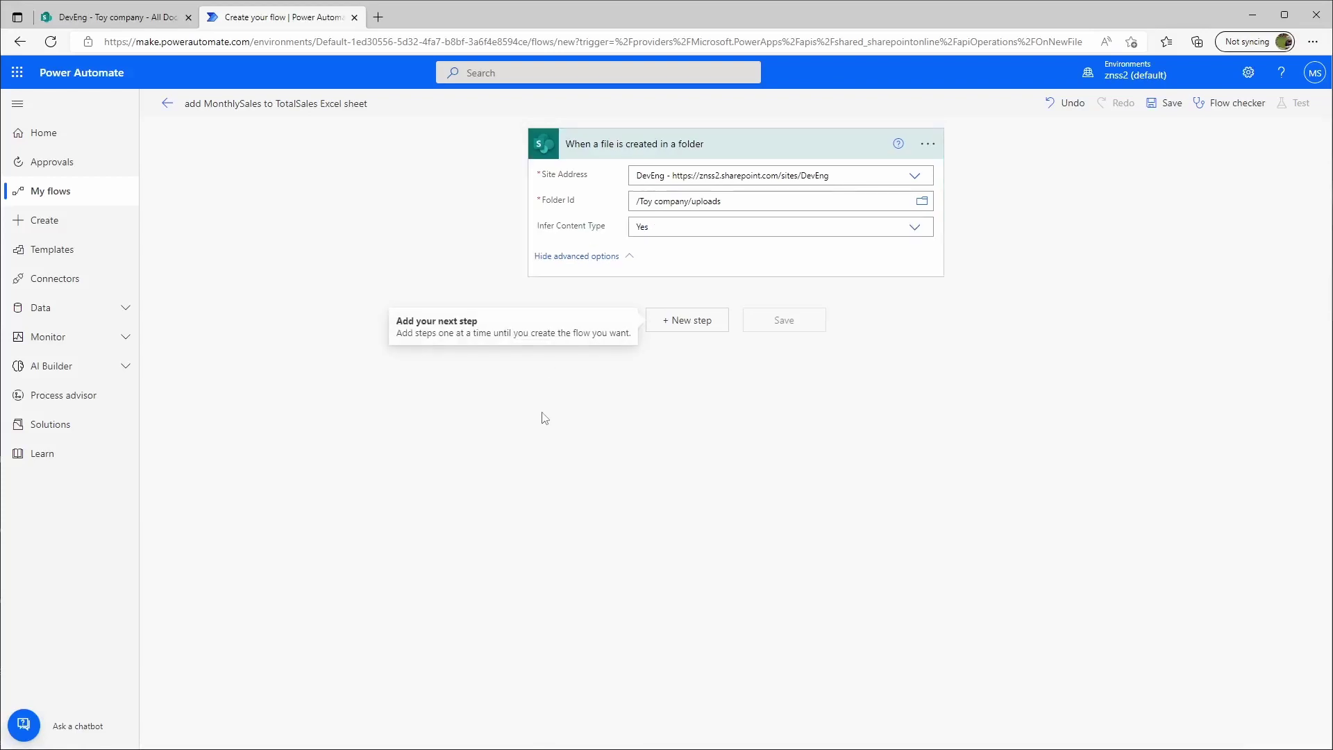
Add the Excel Online (Business) action 'List rows present in a table' after the trigger
click(688, 327)
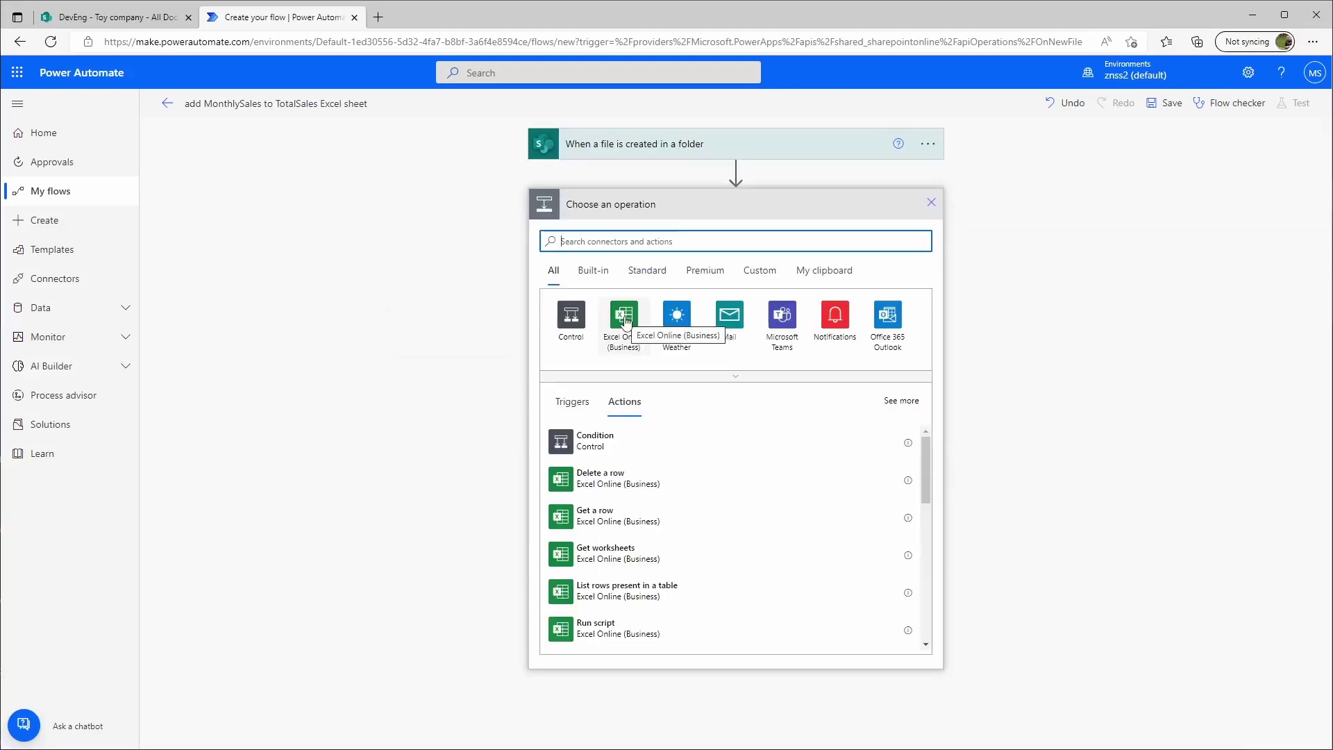
click(624, 316)
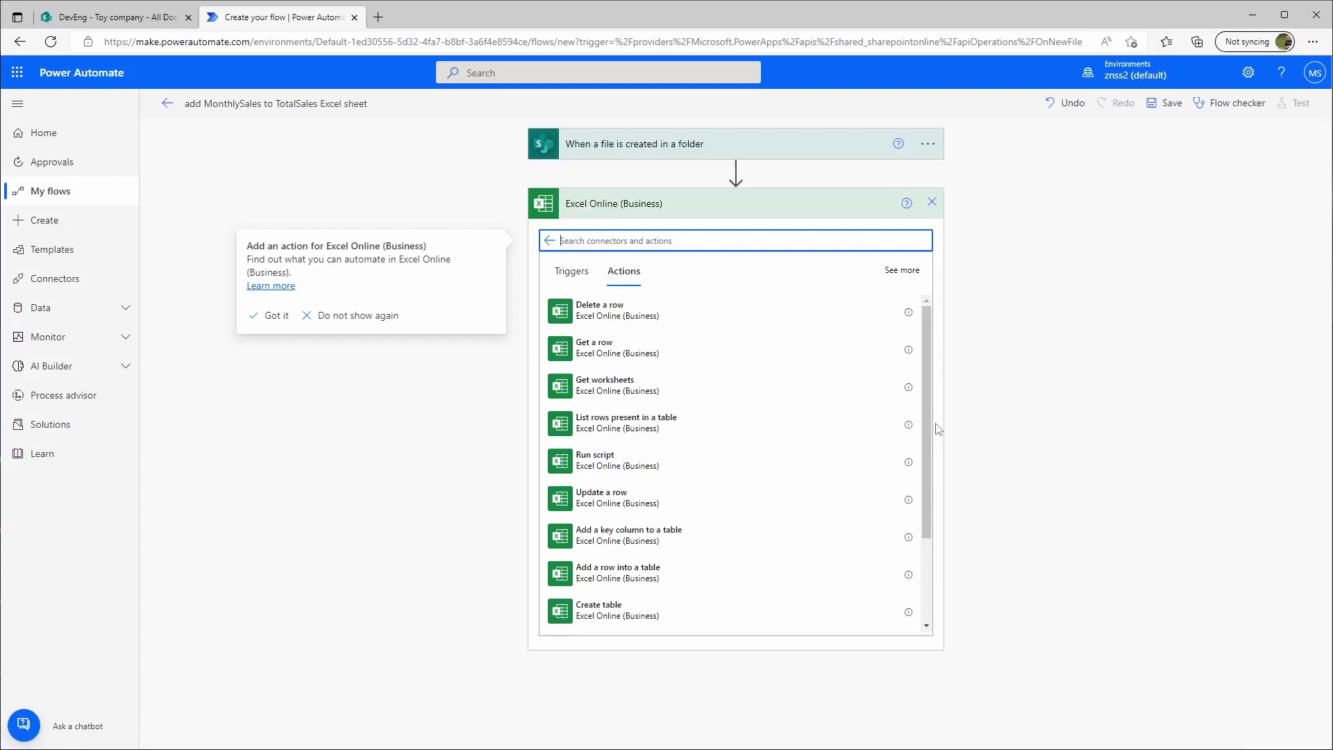
drag(933, 430, 934, 439)
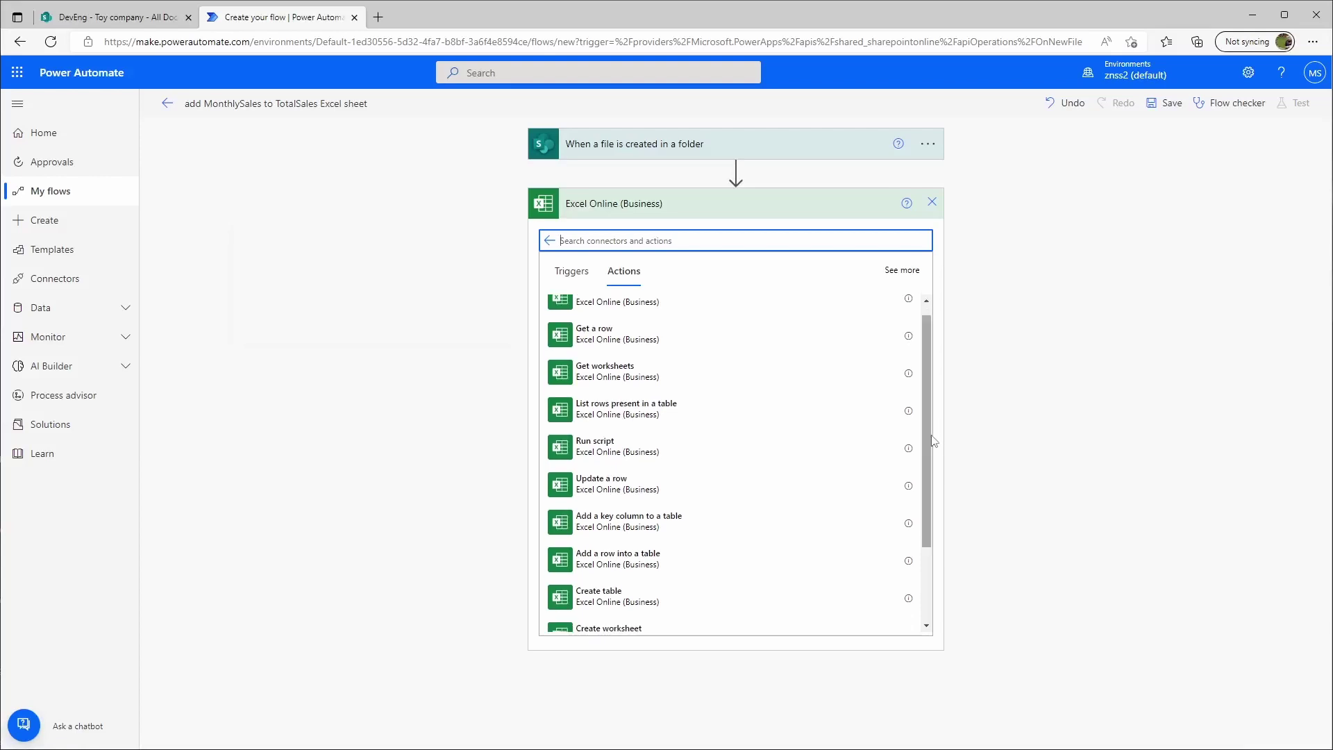
click(627, 410)
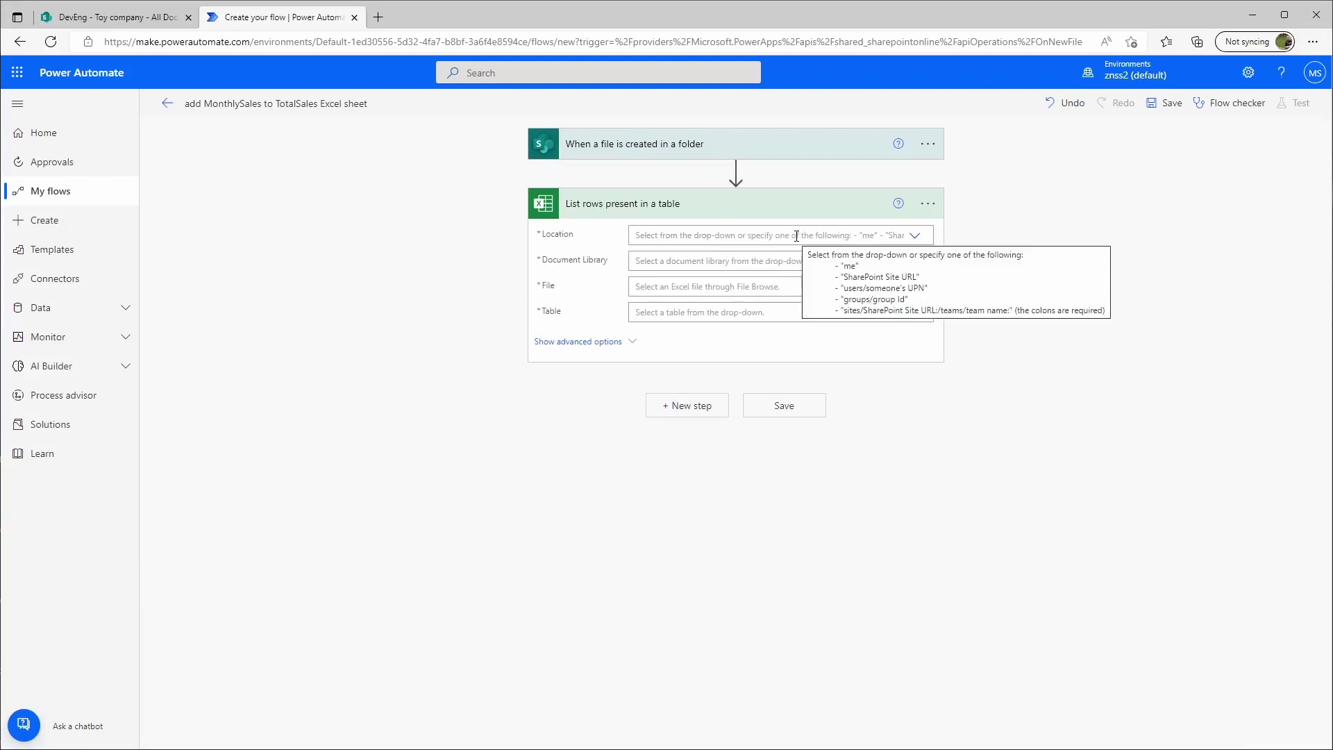
Set the step's location to SharePoint Site - DevEng and document library to Toy company
click(916, 238)
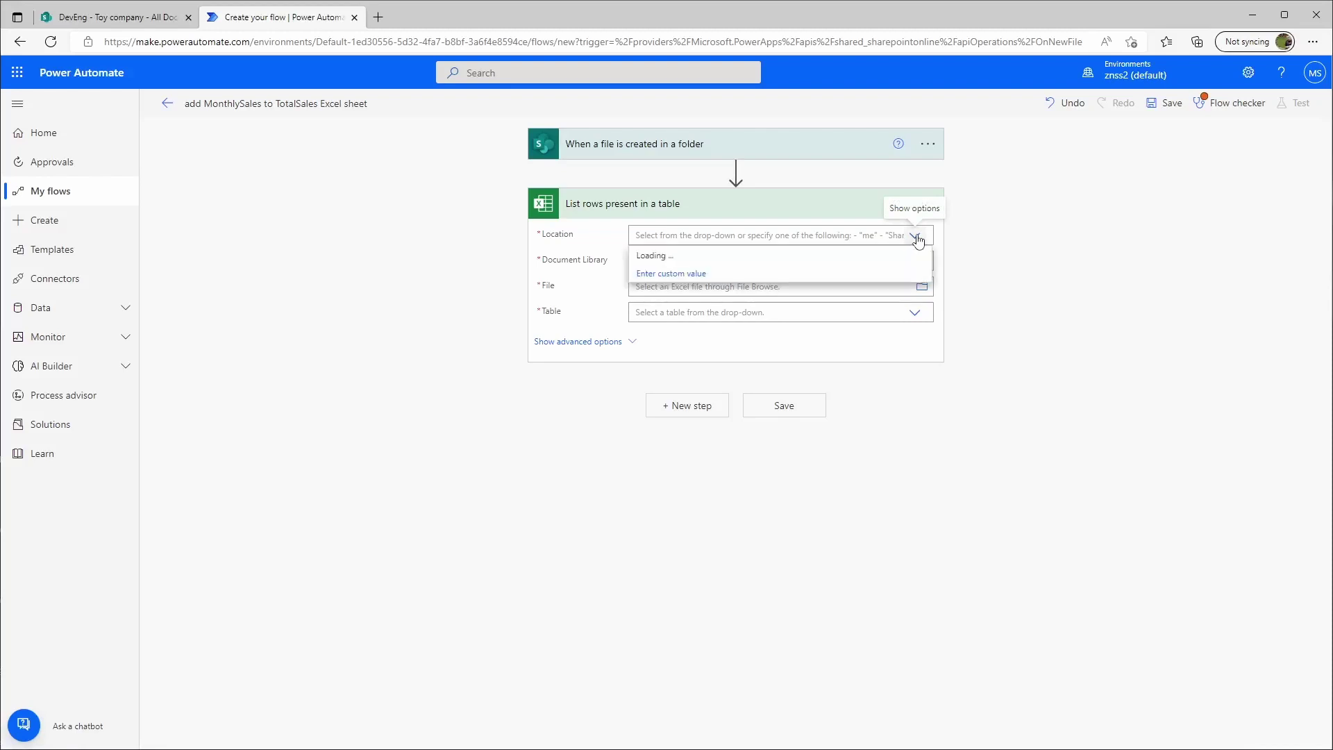
scroll(928, 298, down, 3)
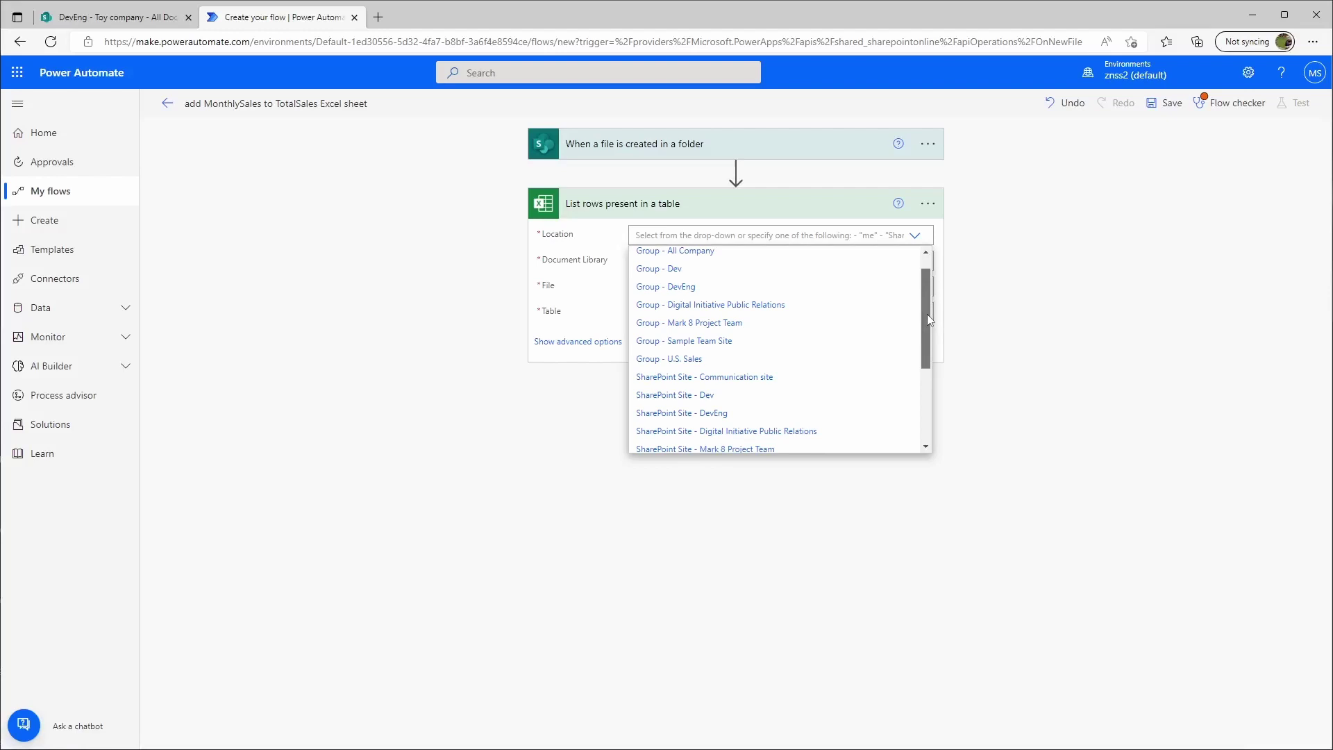
click(725, 270)
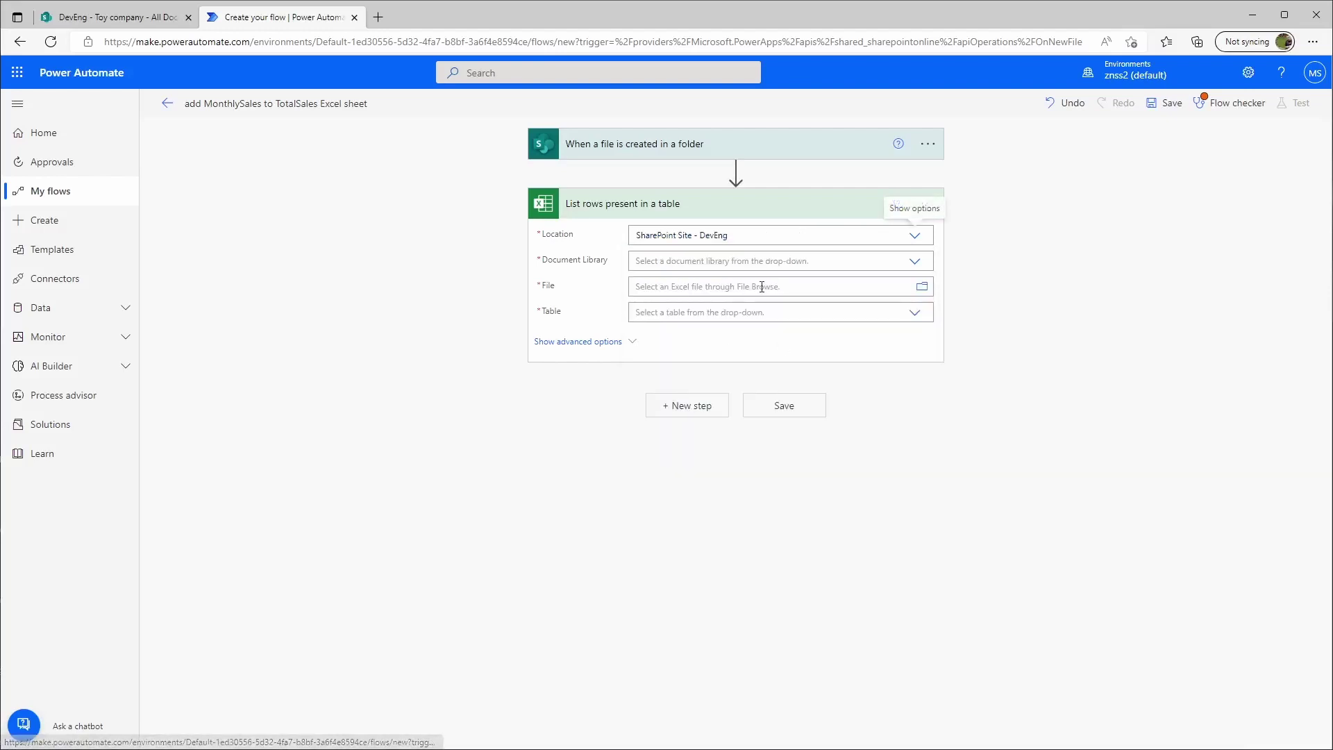
click(917, 261)
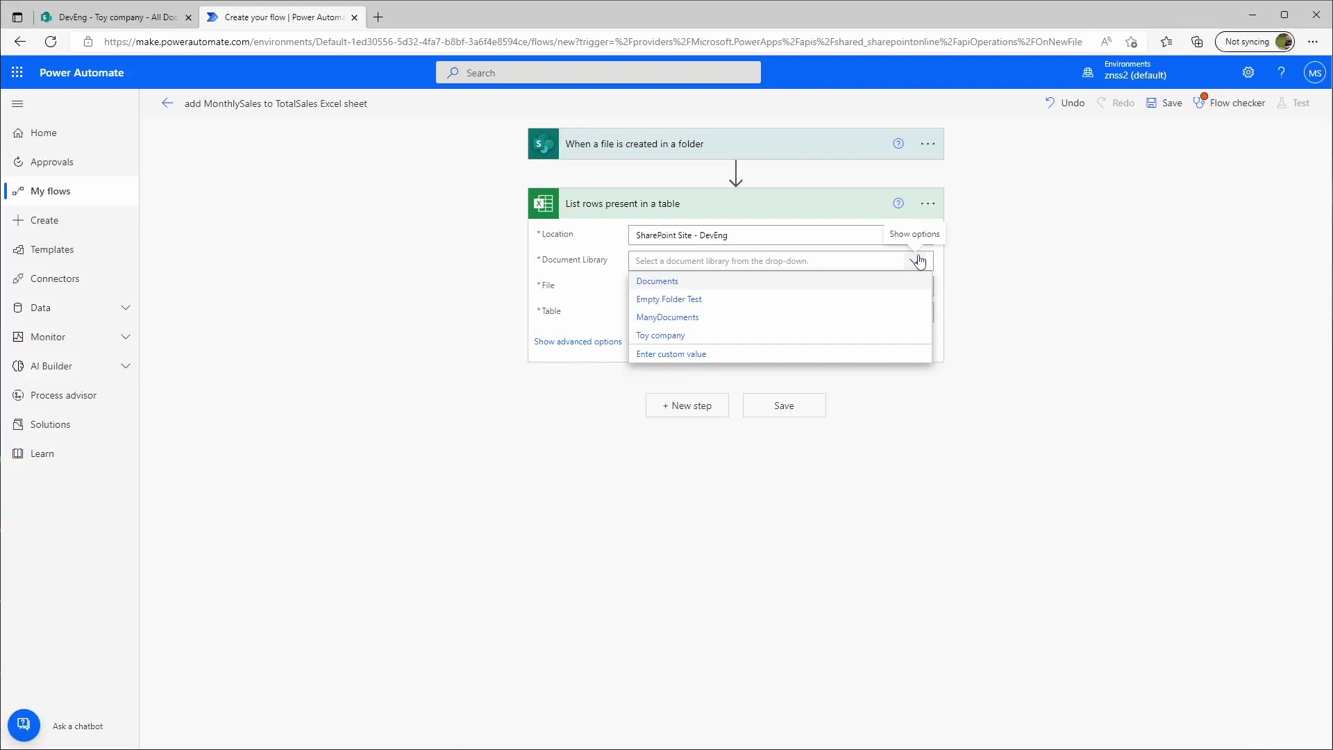
click(684, 335)
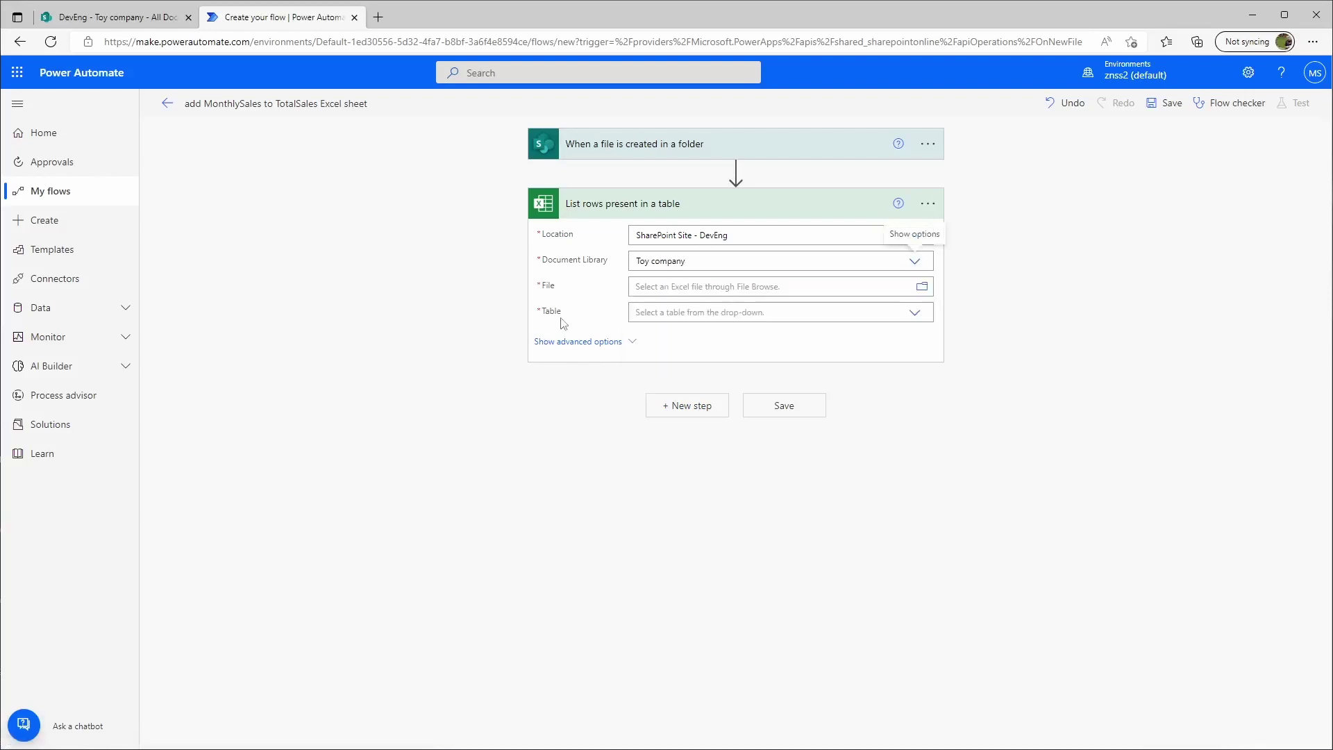
Set File to the trigger's x-ms-file-id and Table to the custom value MonthlySales
click(699, 289)
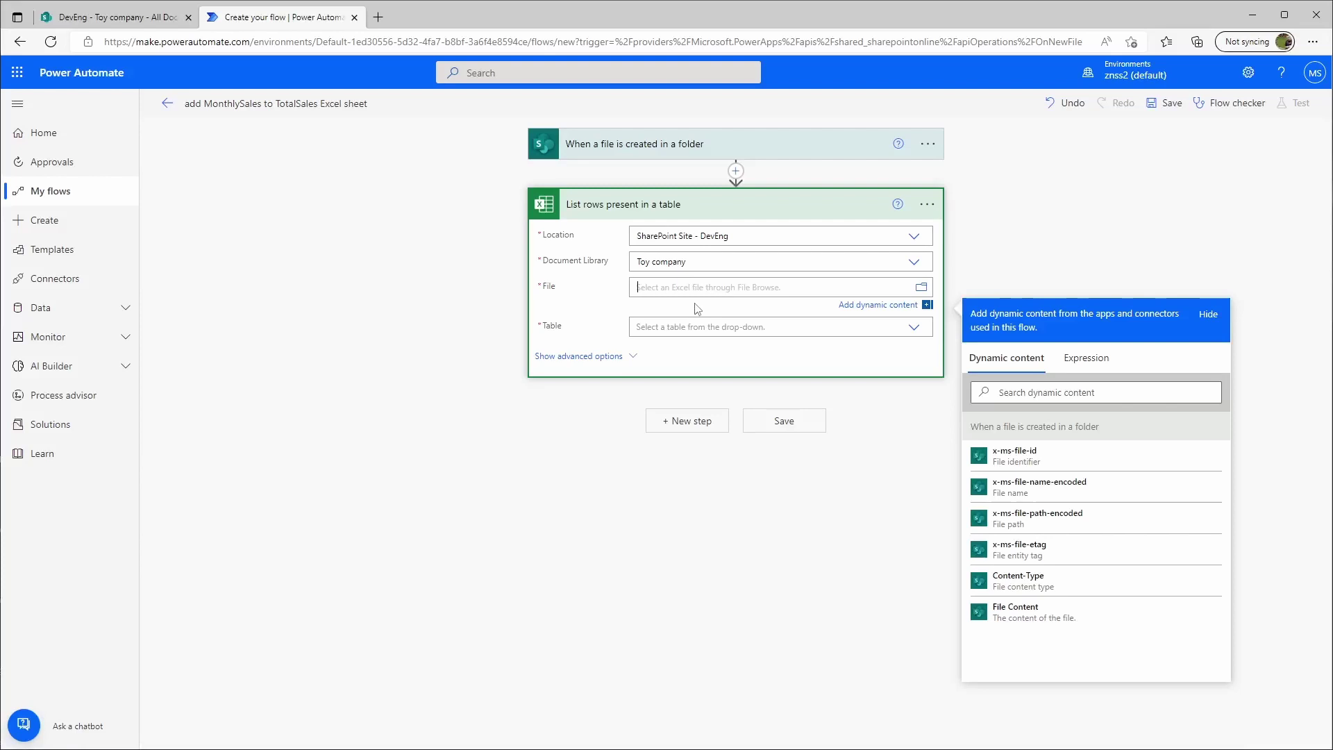
click(1059, 457)
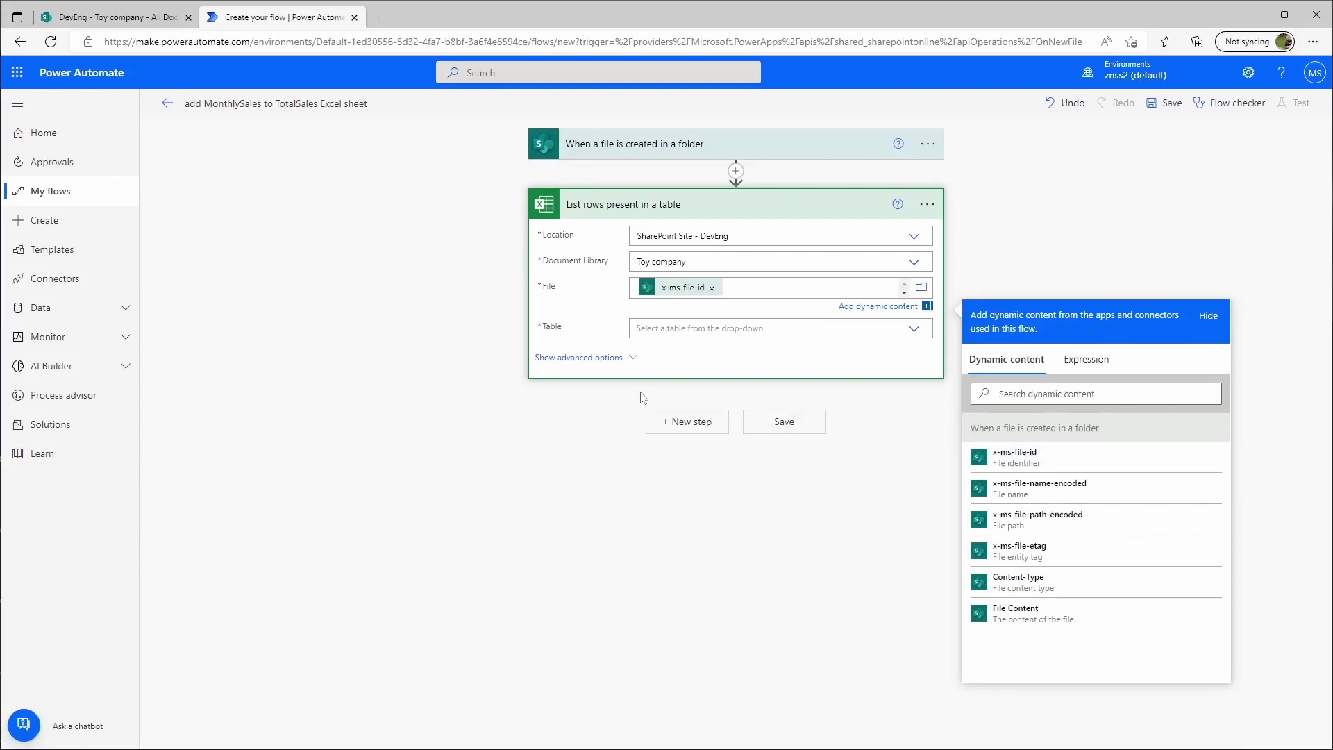
click(641, 331)
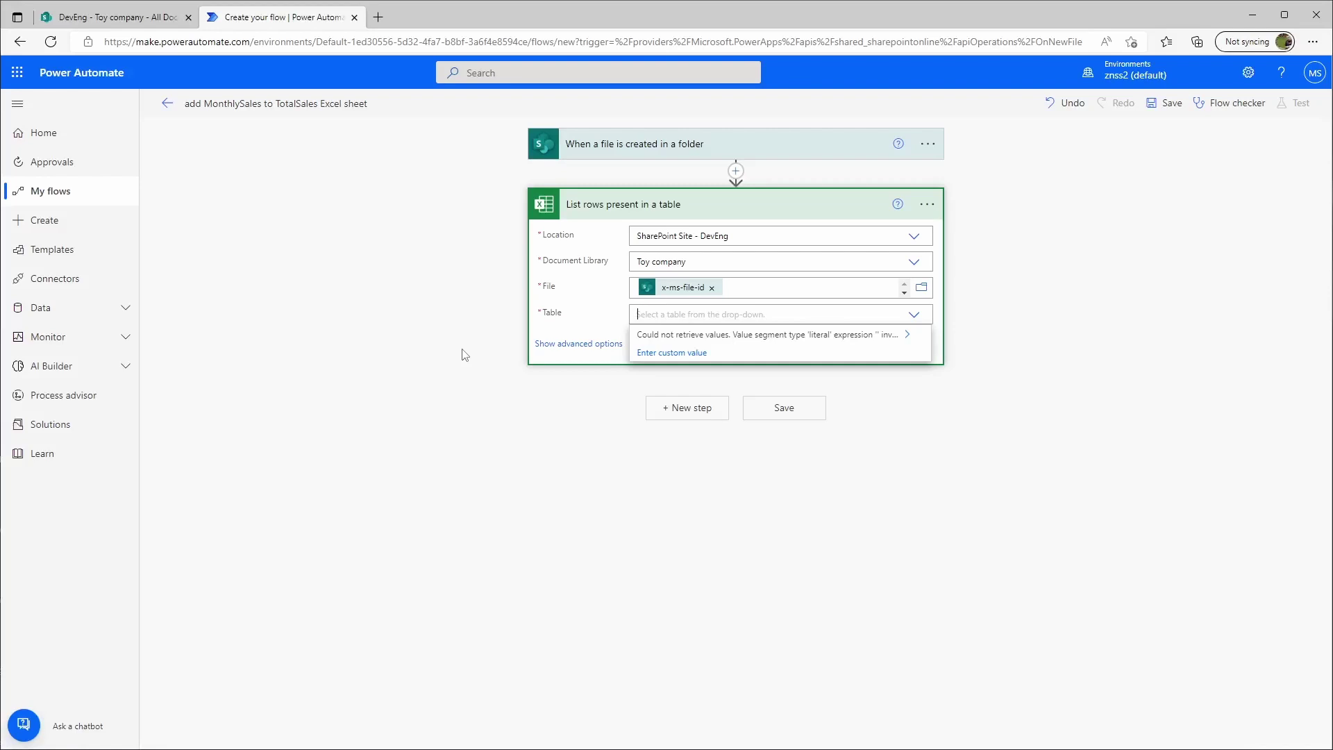
text(Mon)
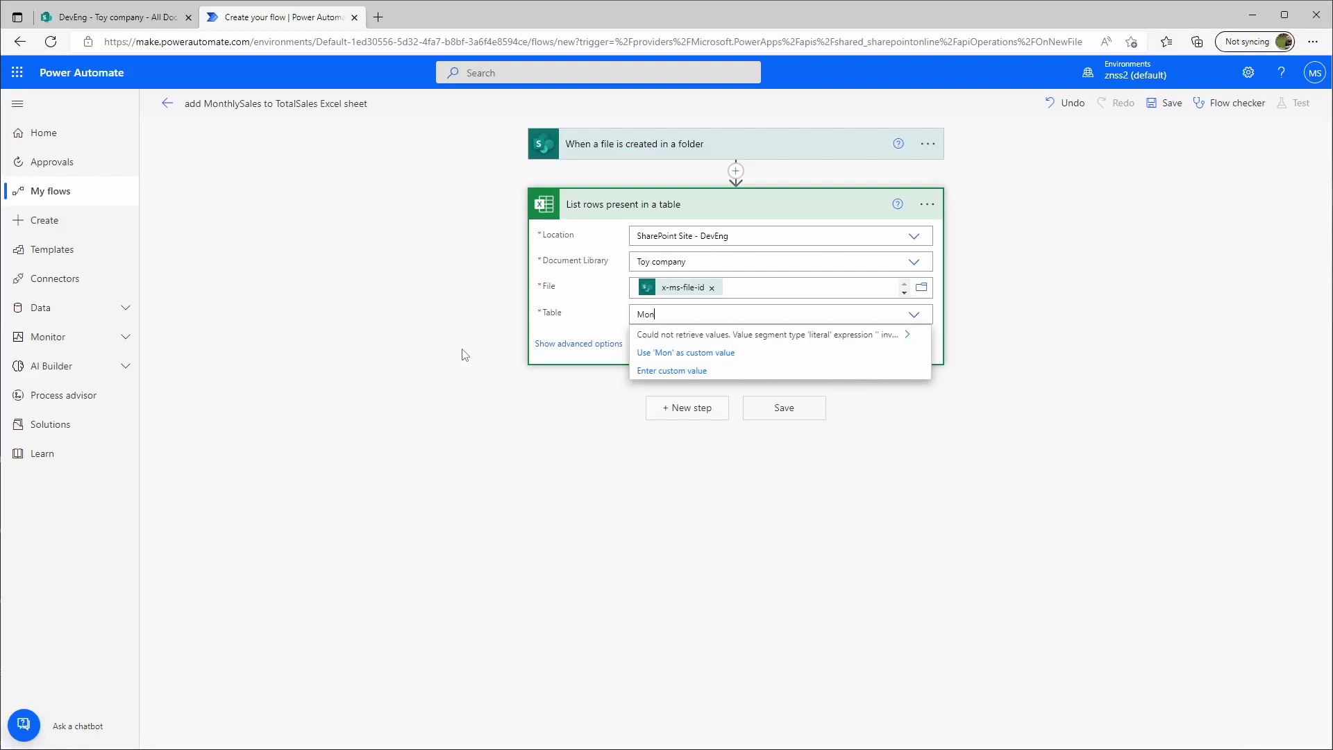
text(thlySales)
click(706, 355)
click(352, 307)
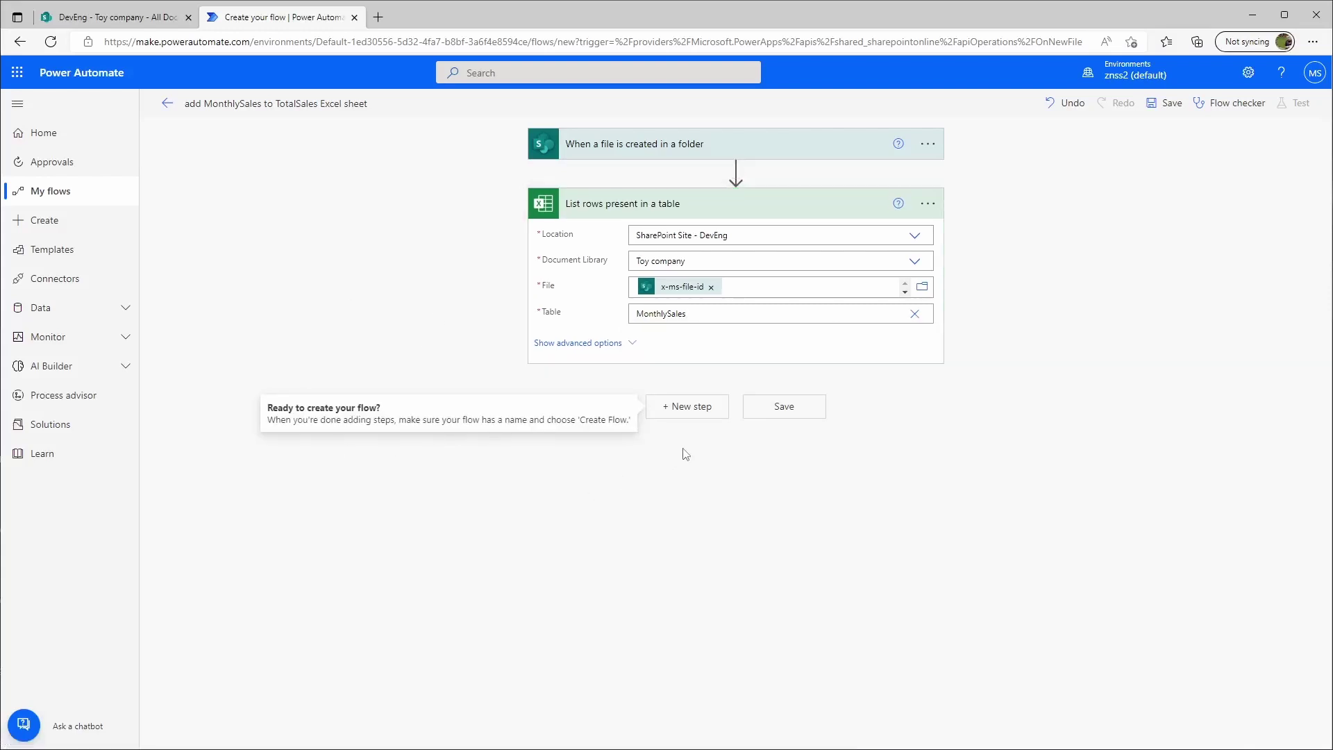
Add an Apply to each loop over the list-rows step's value output and begin an action inside it
click(688, 411)
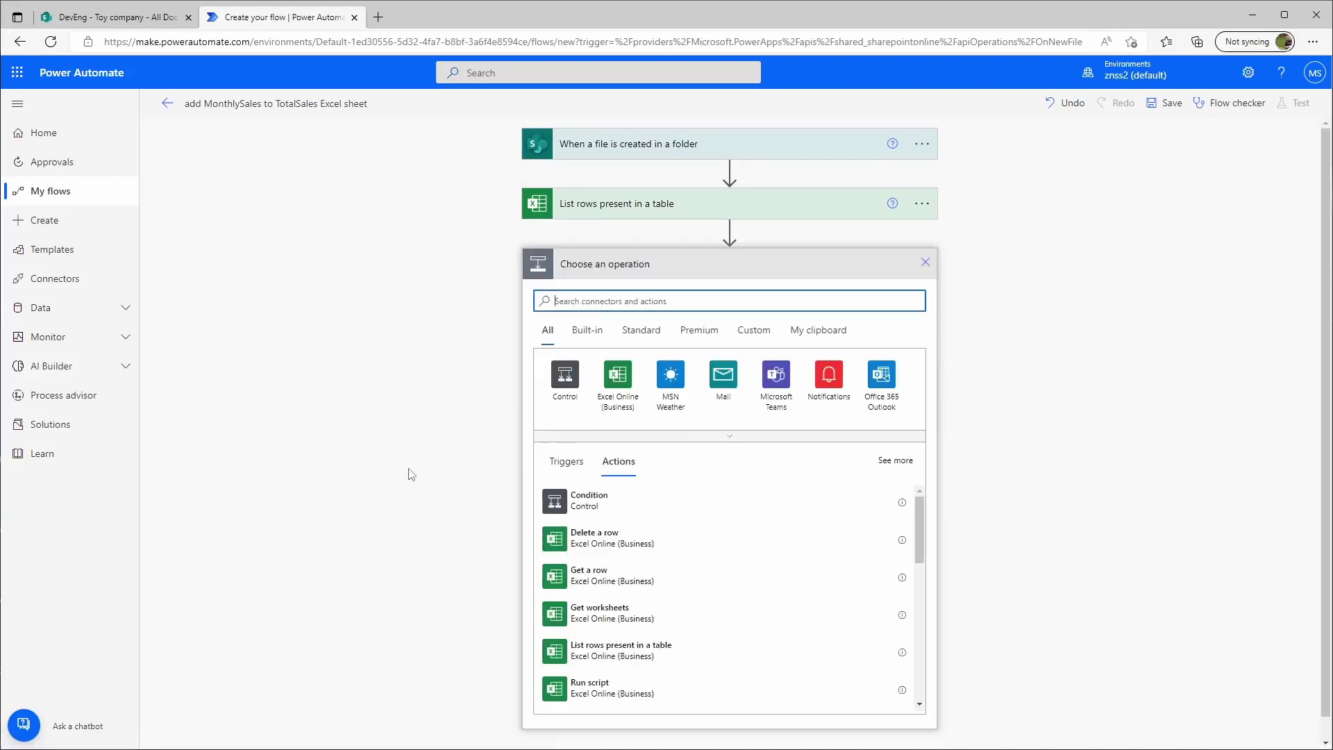
click(565, 375)
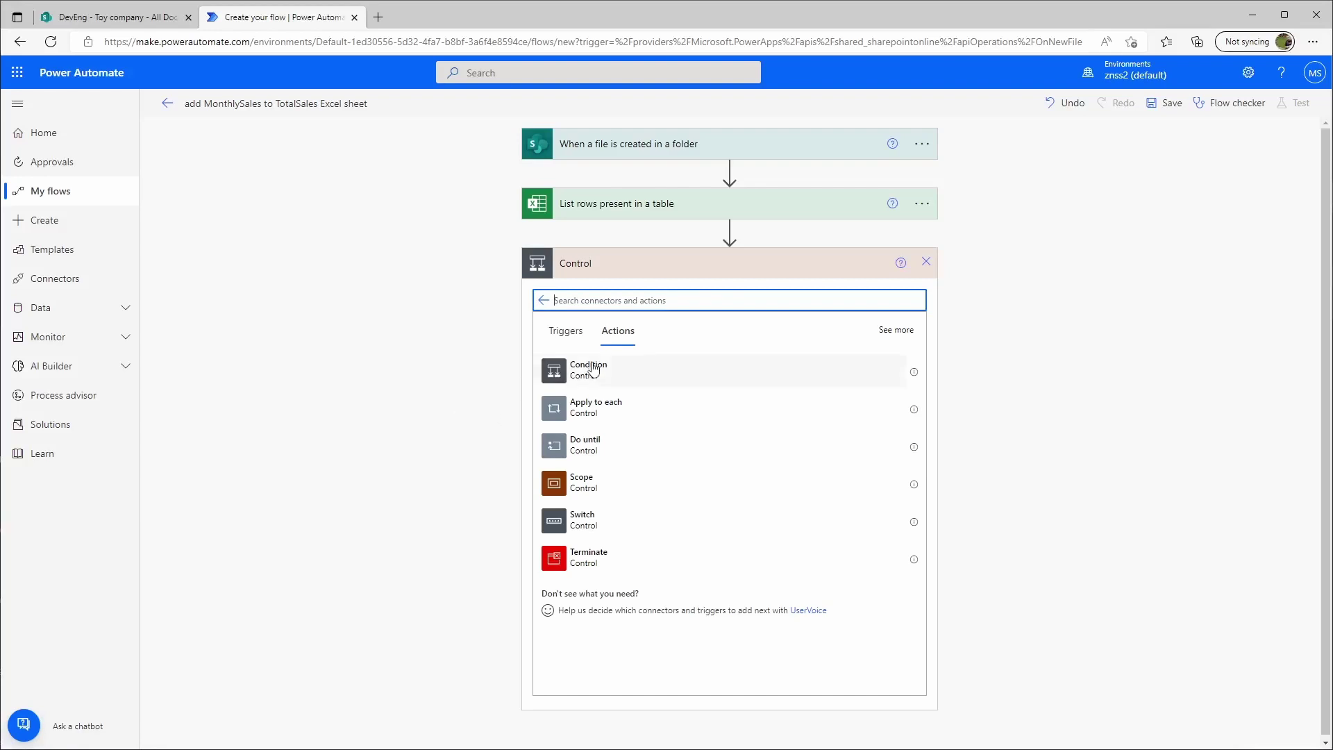
click(587, 410)
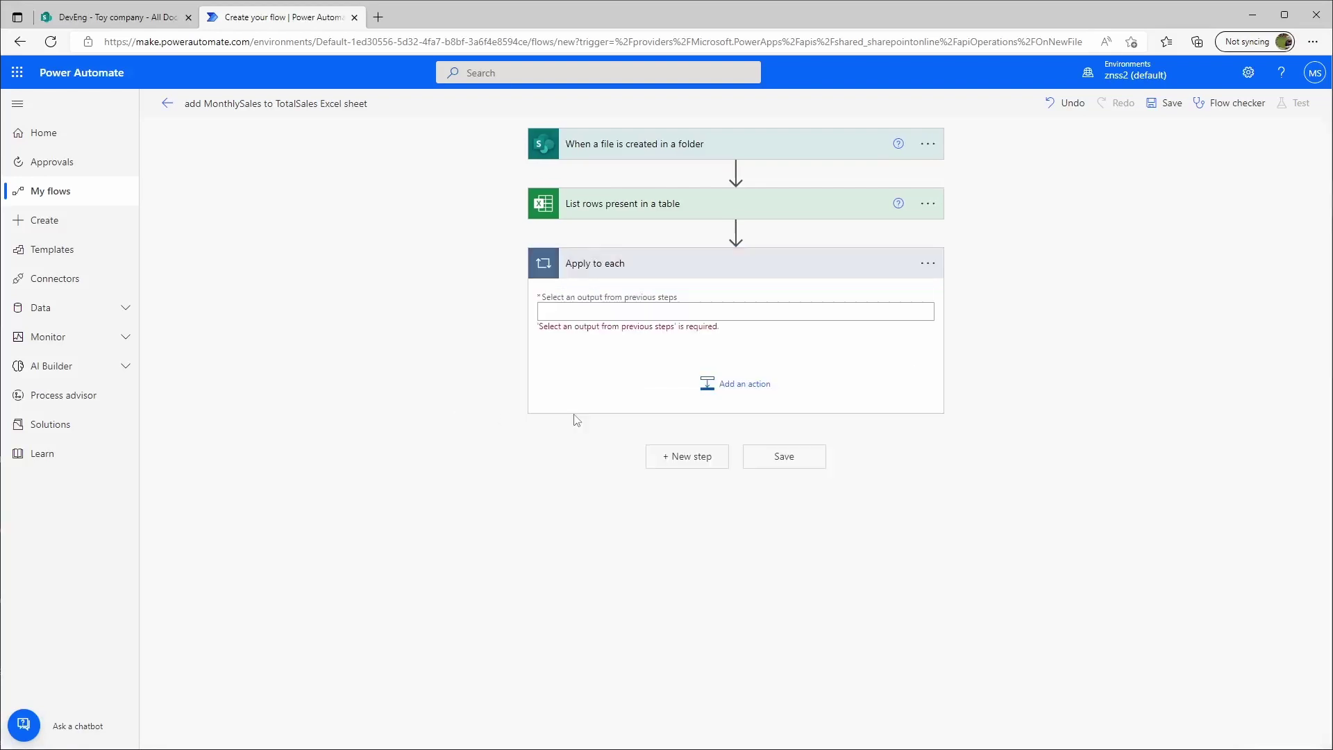
click(618, 311)
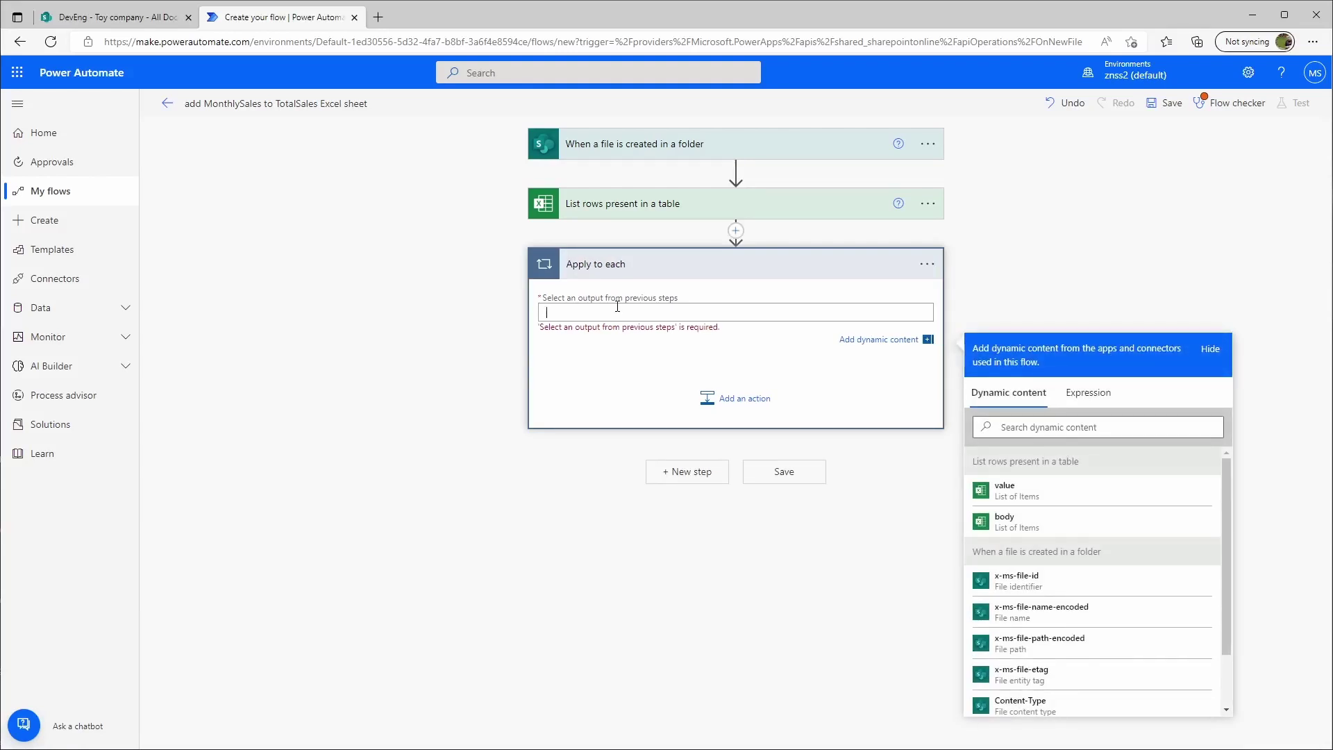
click(1024, 493)
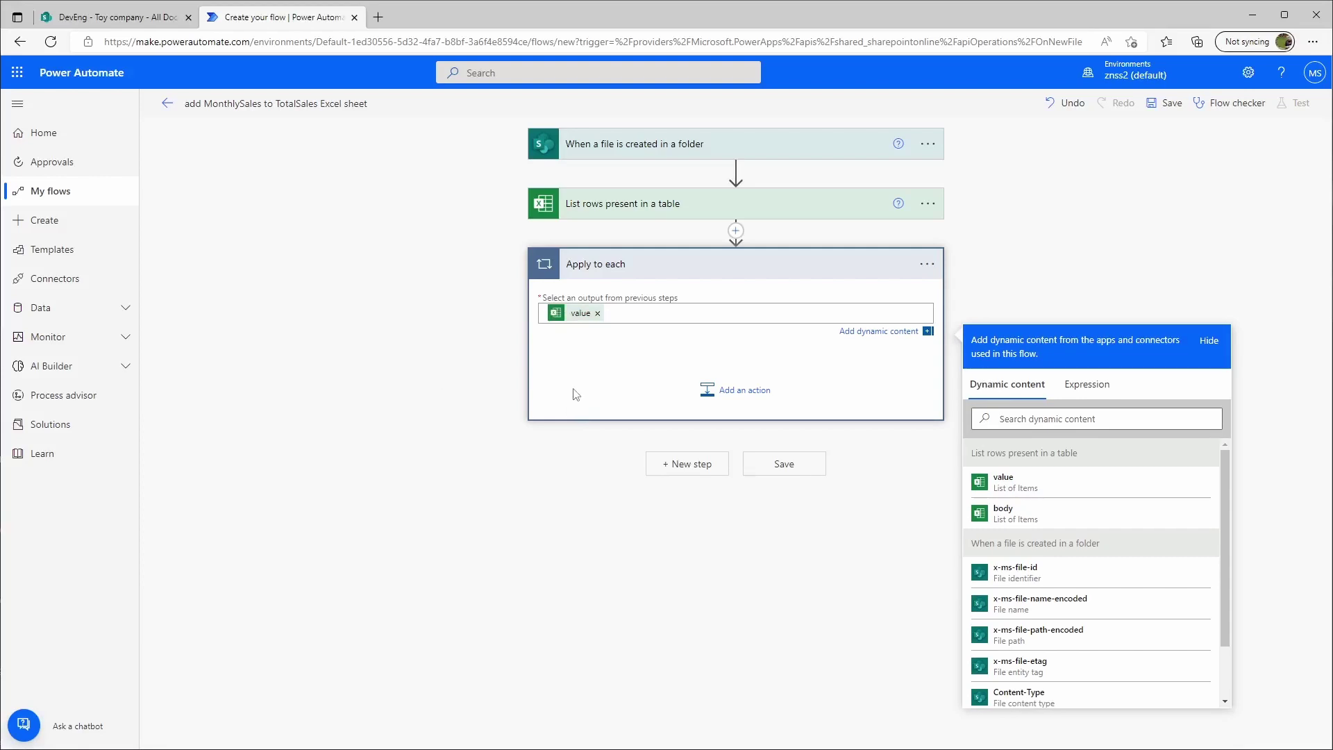
click(592, 384)
click(724, 388)
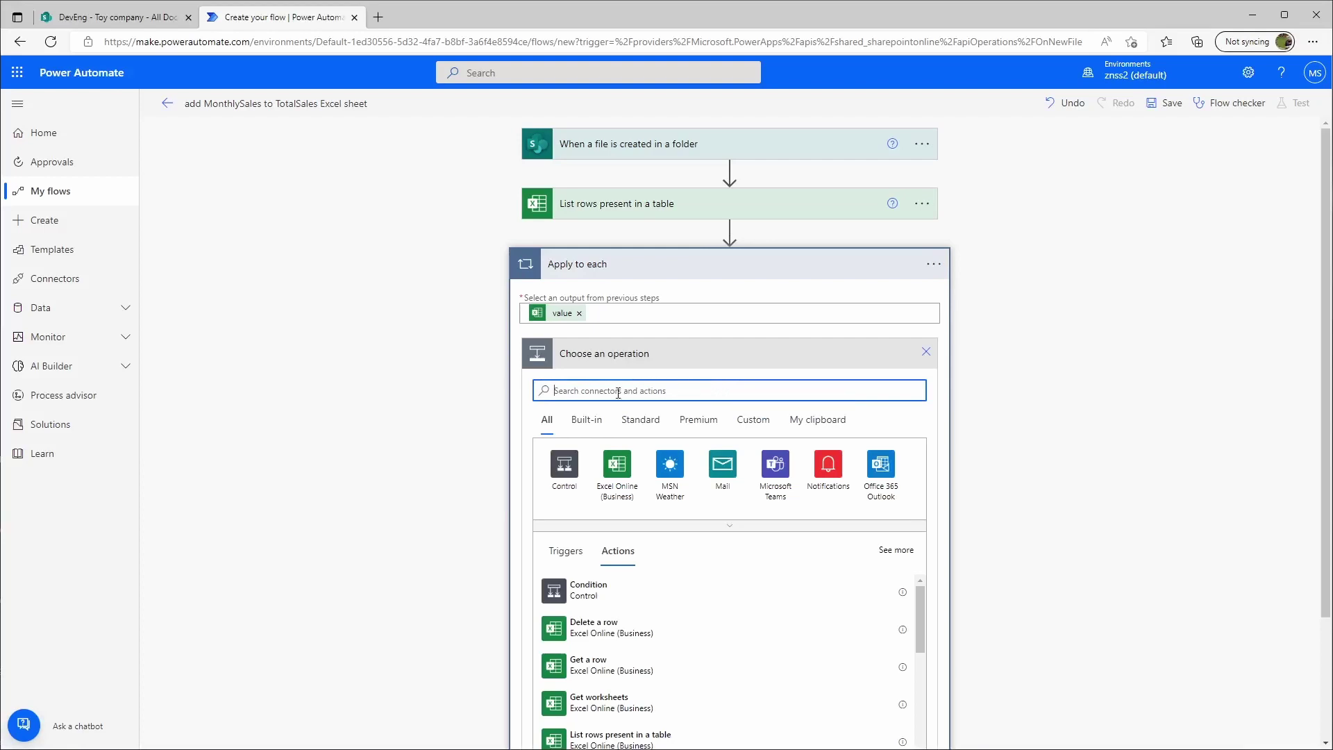
Add the Excel Online 'Add a row into a table' action inside the loop
click(614, 470)
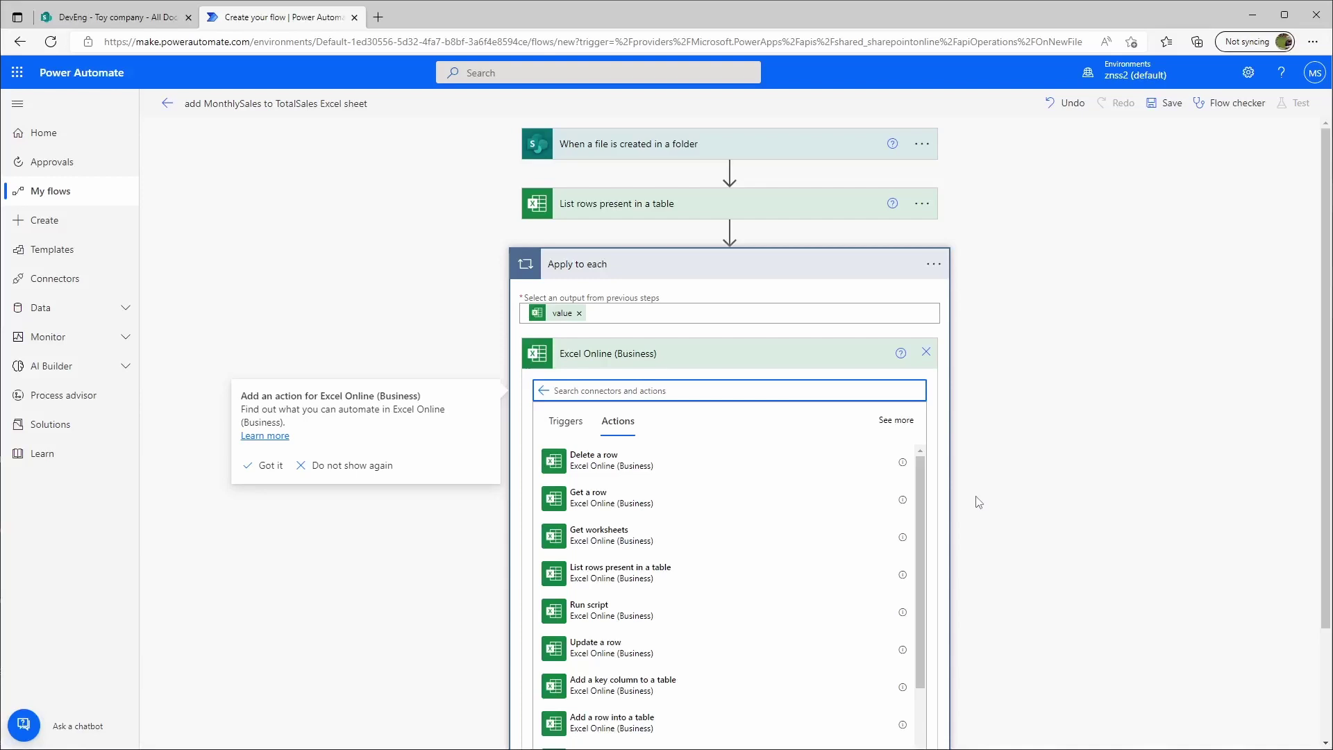
scroll(861, 538, down, 3)
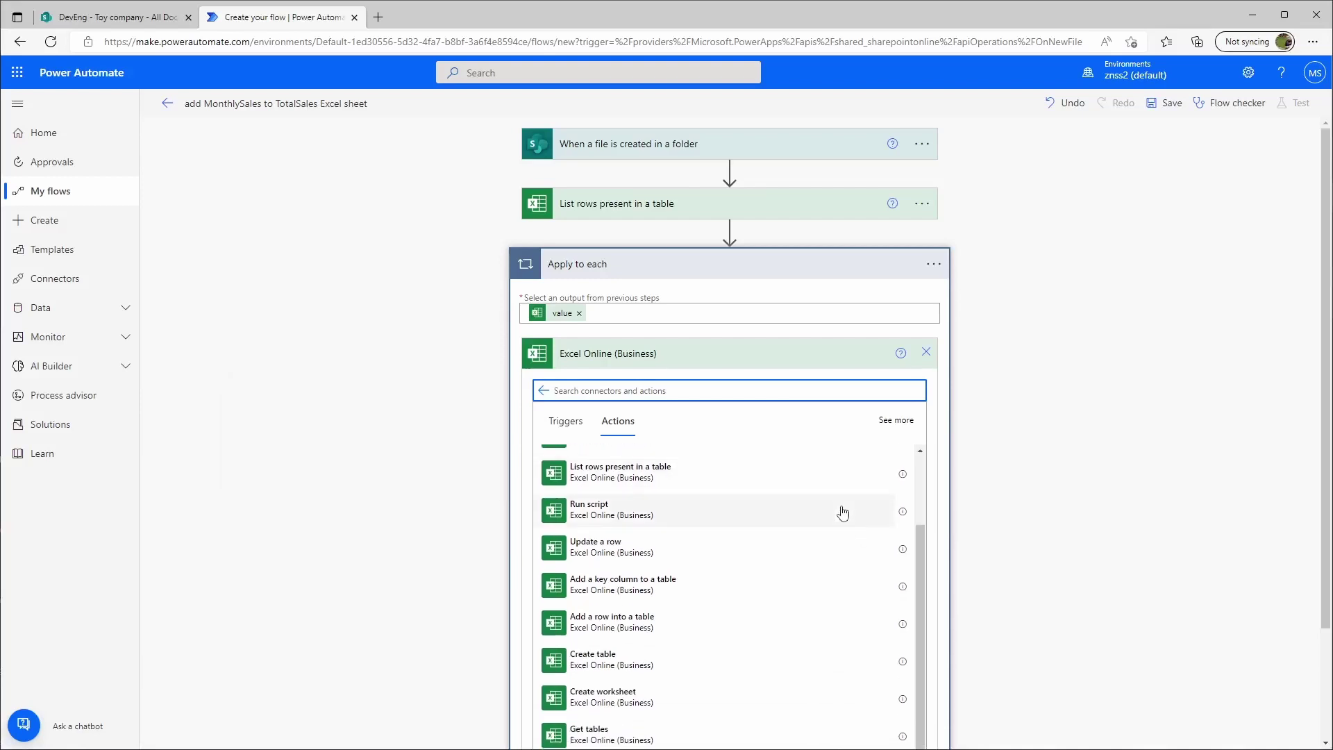
scroll(775, 543, down, 1)
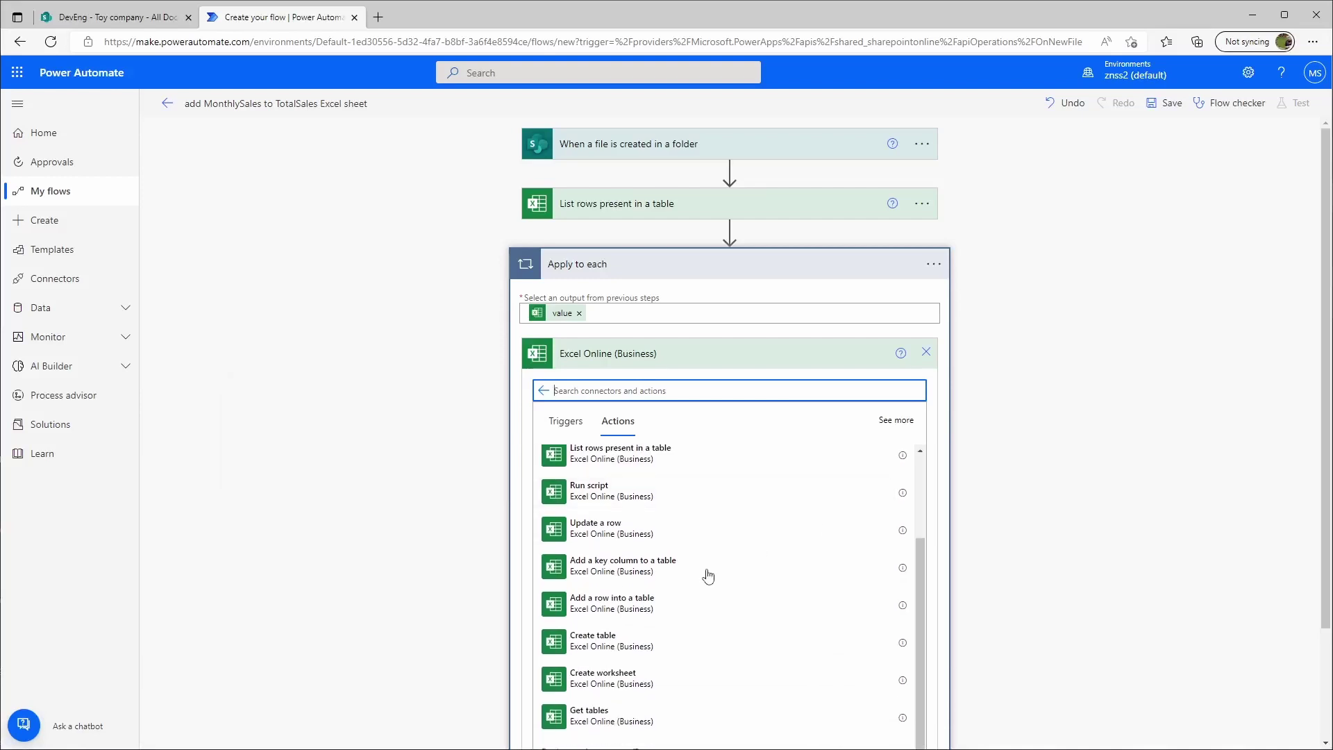
click(643, 604)
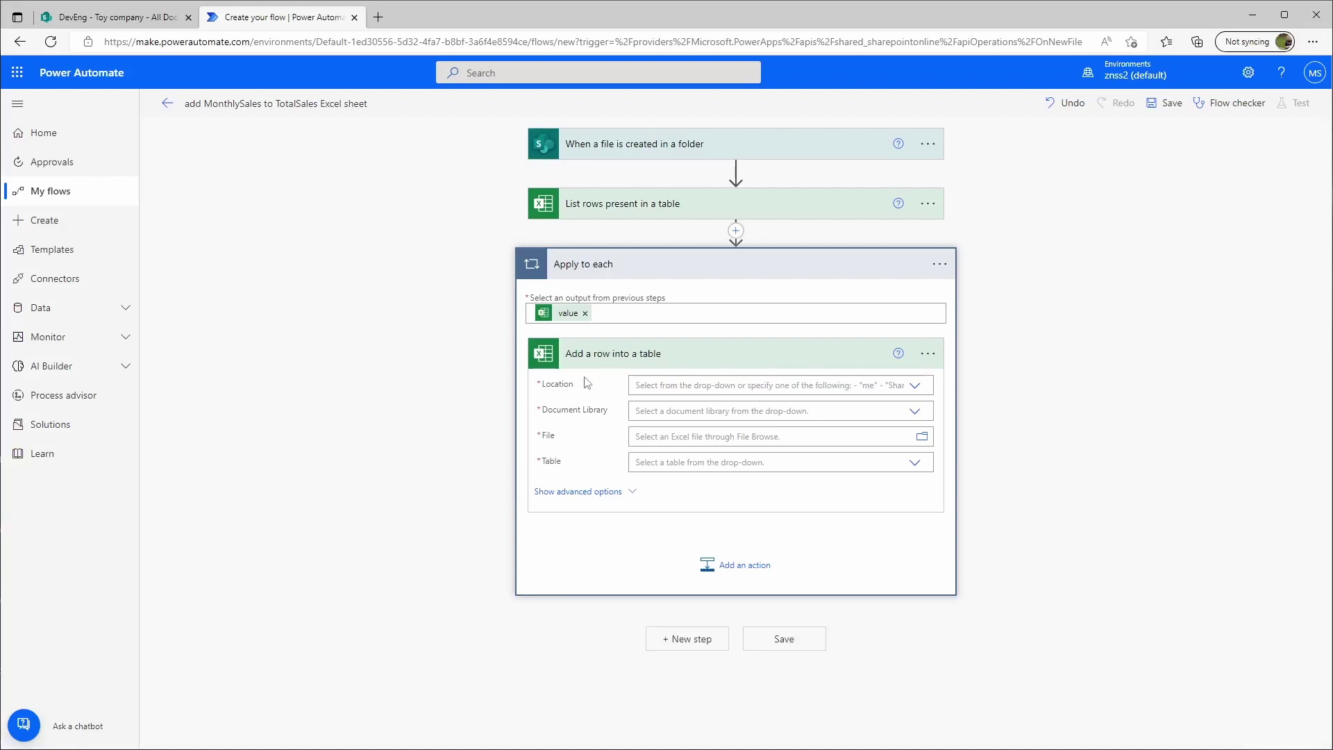
Target the DevEng site, Toy company library, TotalSales.xlsx file and TotalSales table
click(915, 387)
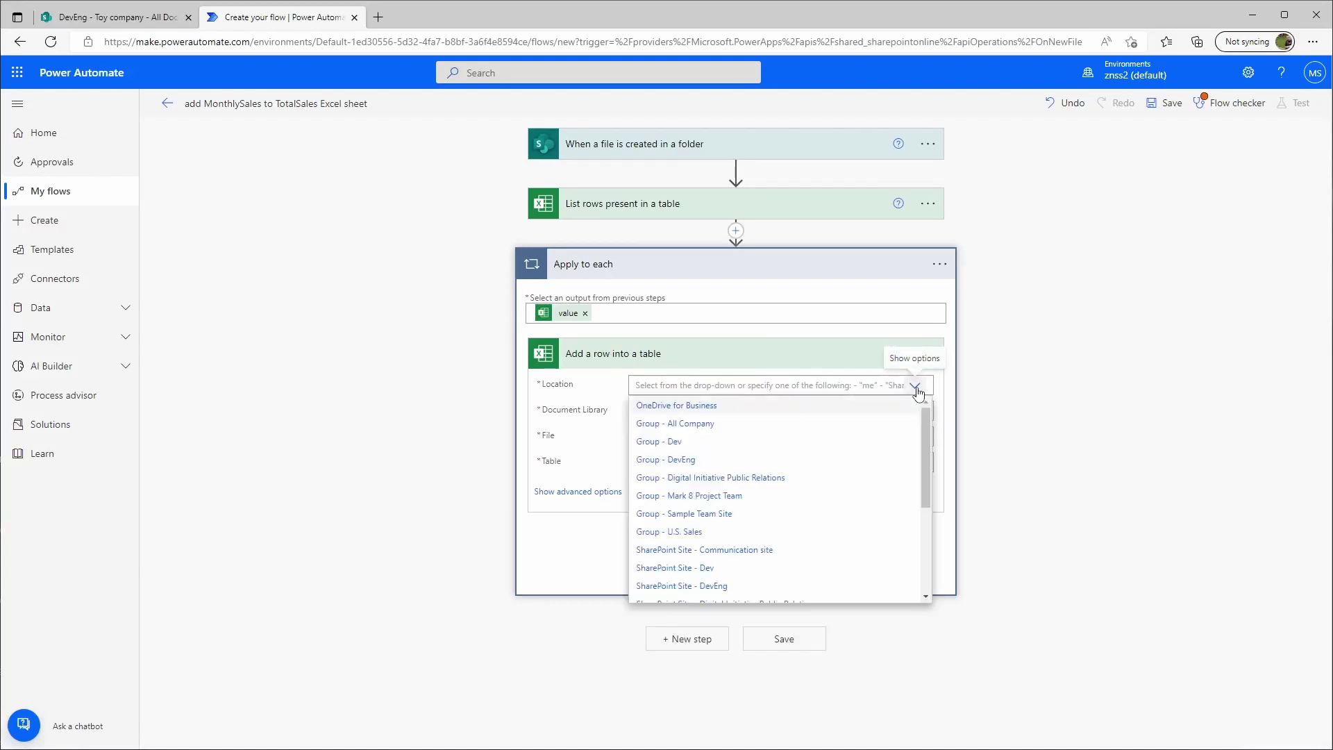
scroll(768, 479, down, 1)
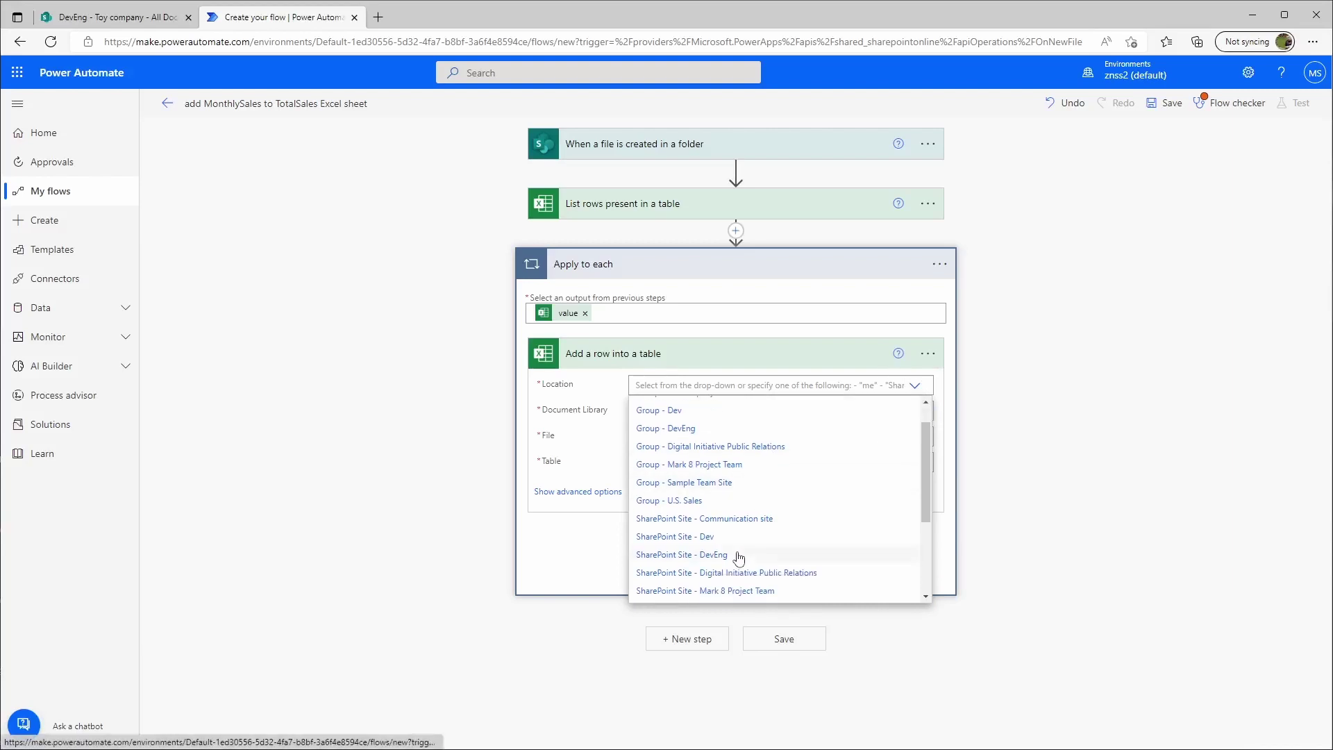
click(738, 556)
click(915, 413)
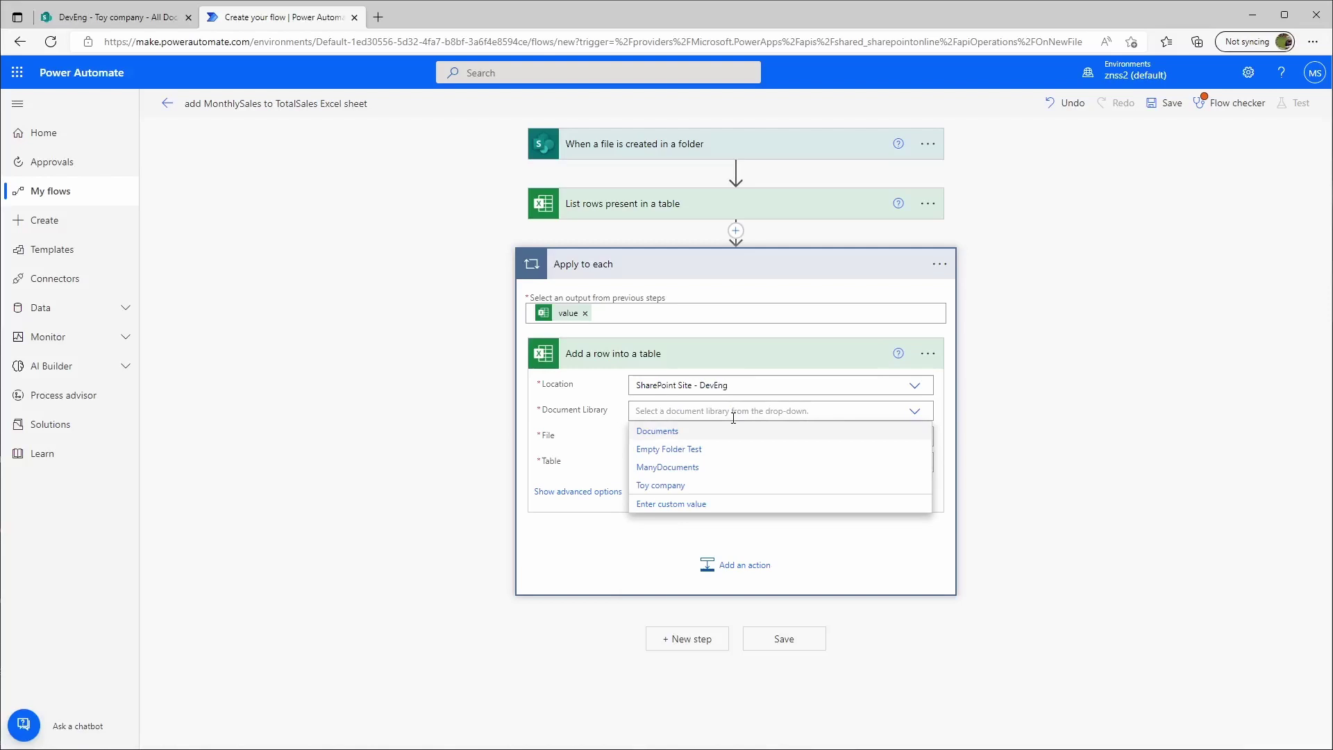
click(685, 488)
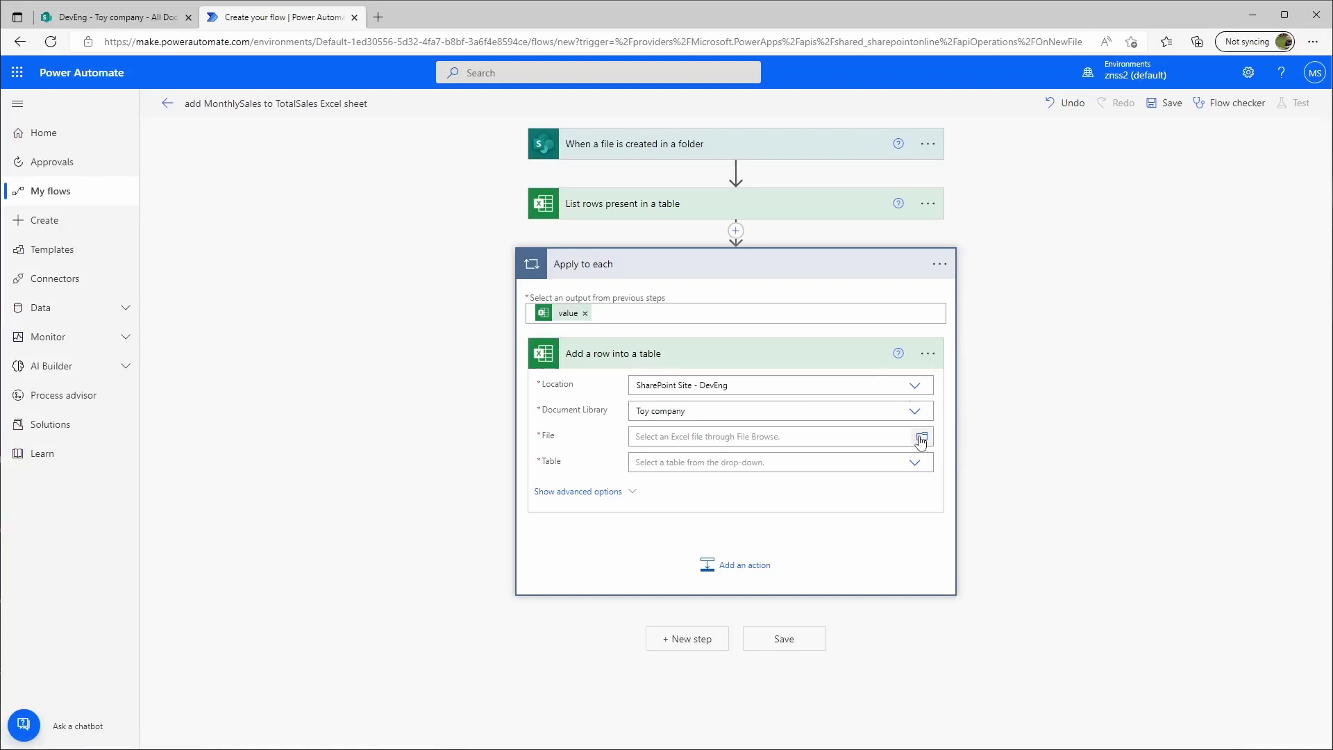
click(922, 439)
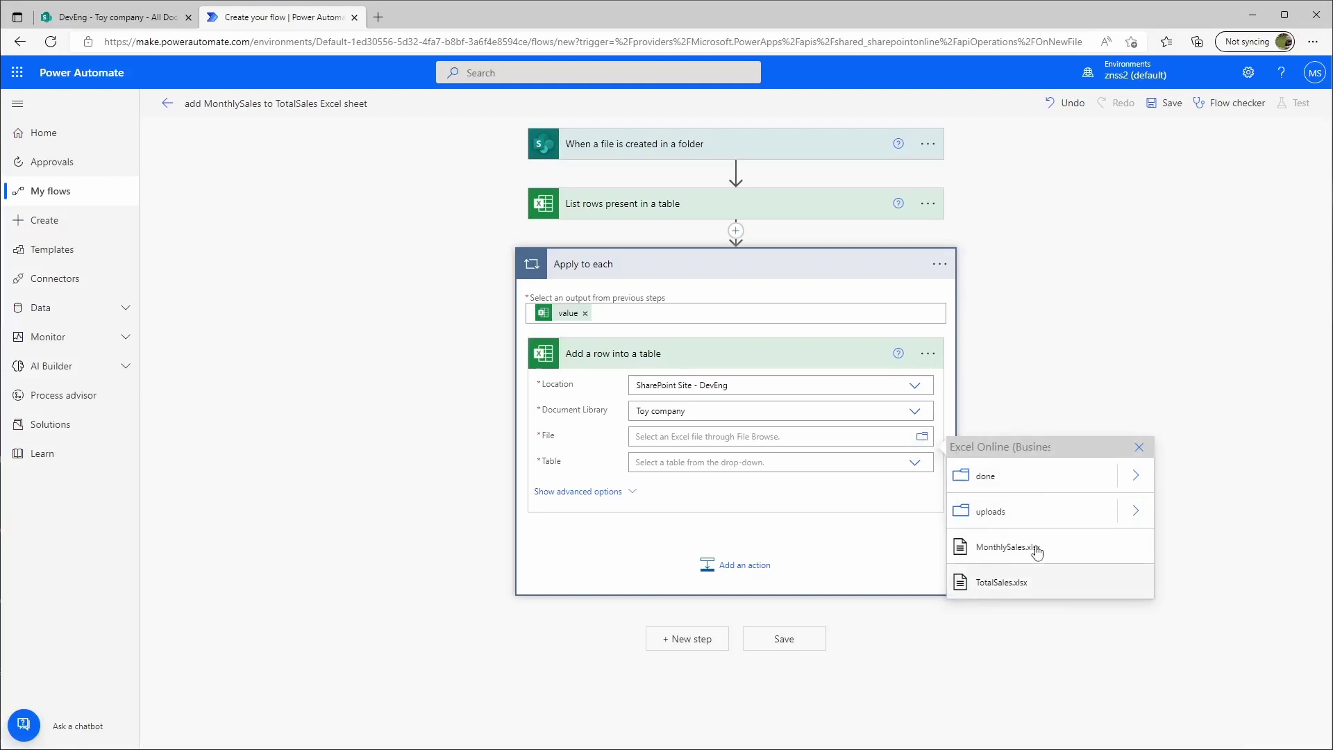
click(986, 587)
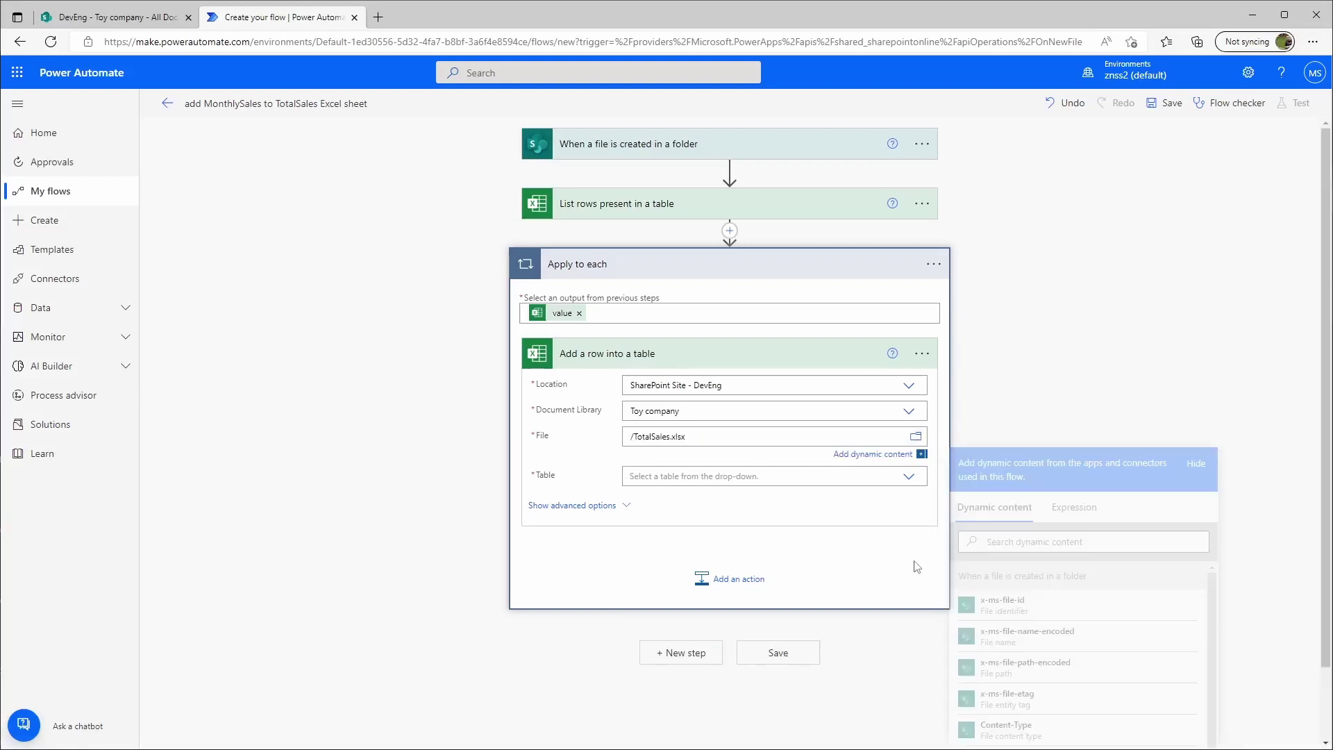
click(656, 476)
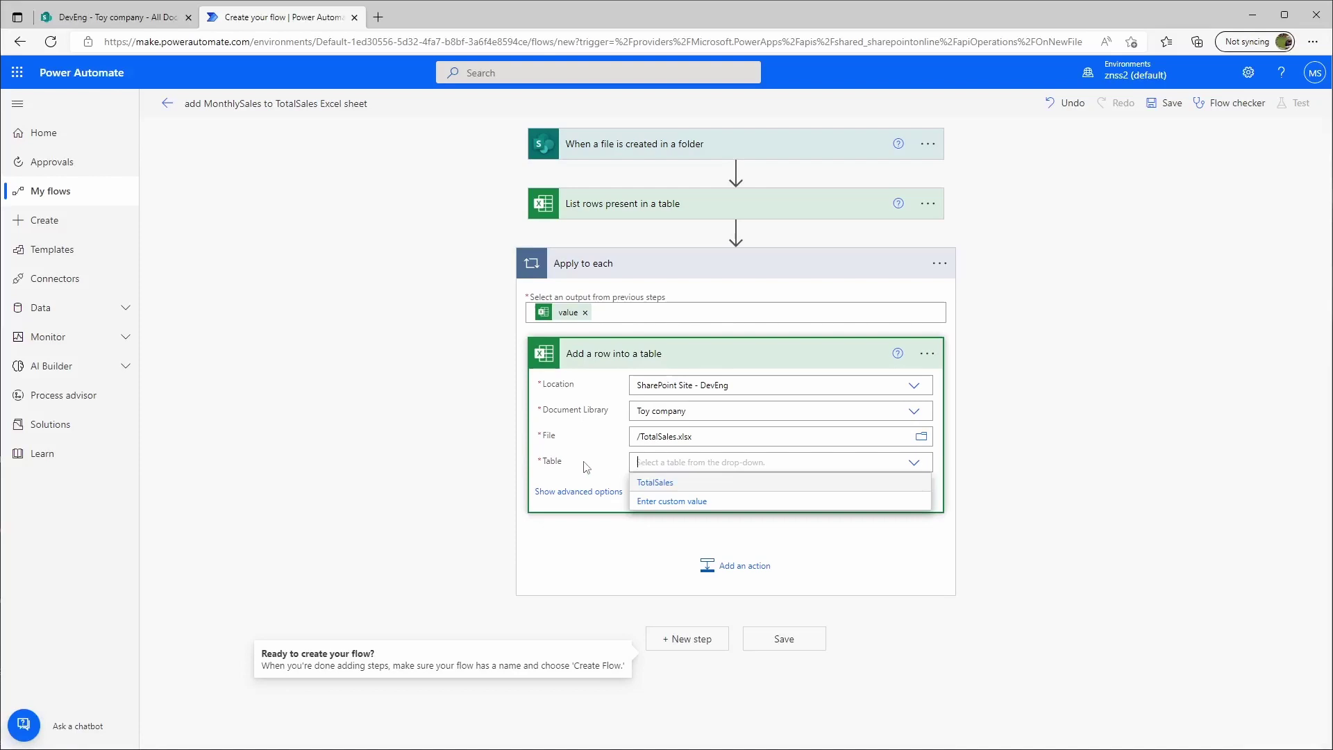
click(664, 484)
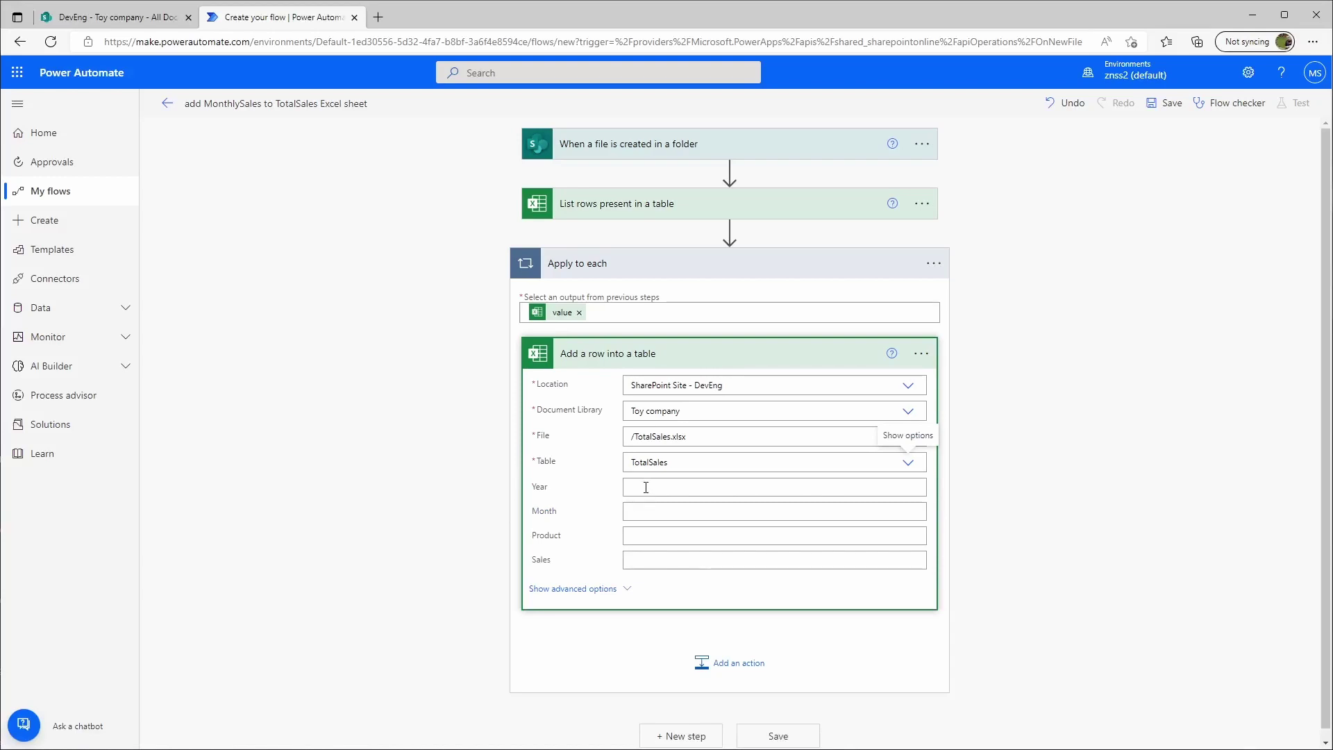
Set Year and Month to the expressions item()?['Year'] and item()?['Month']
click(639, 489)
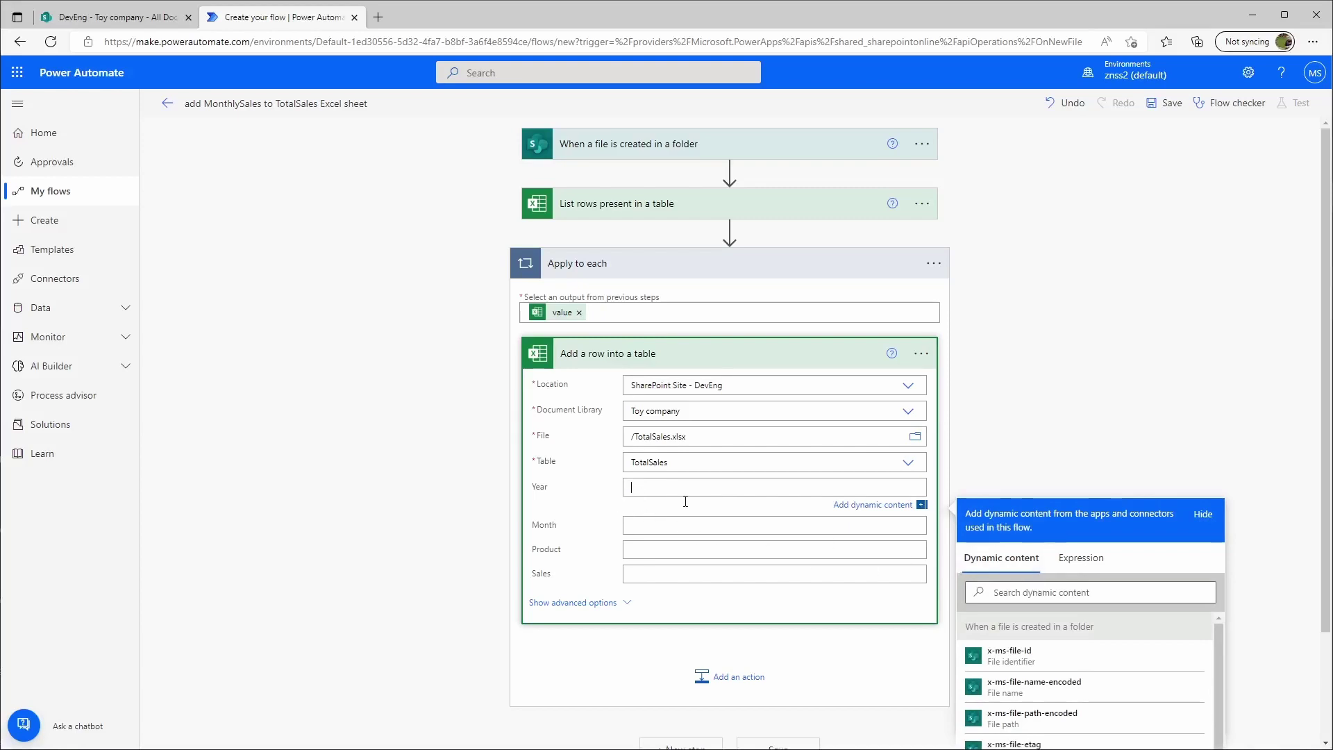
click(1076, 559)
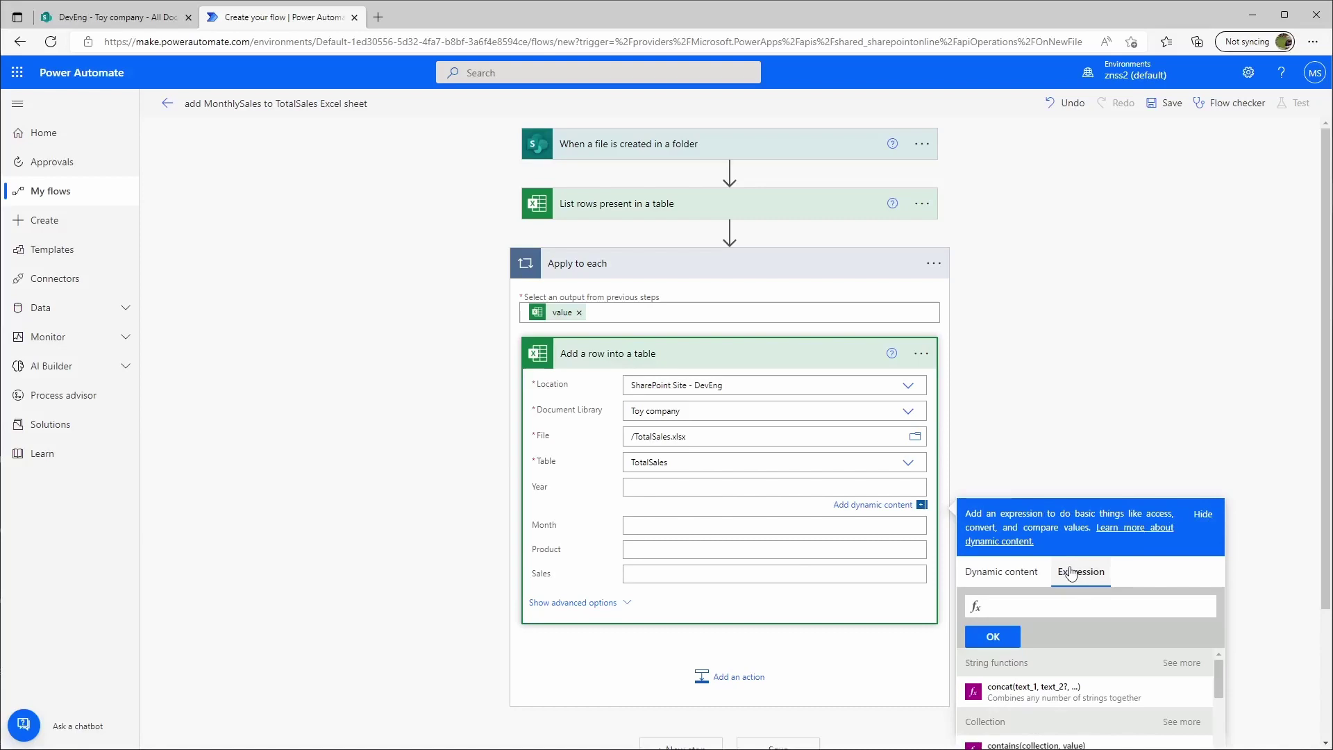
text(item())
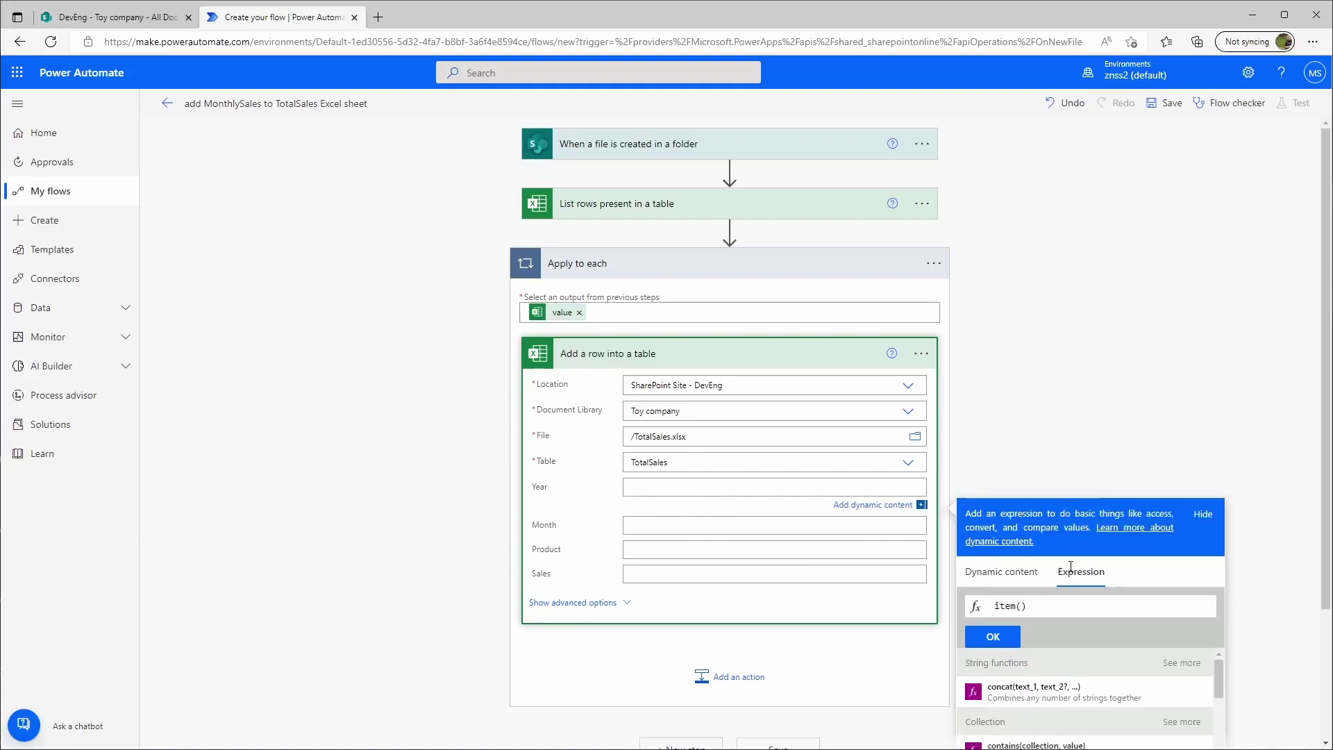
text(?[])
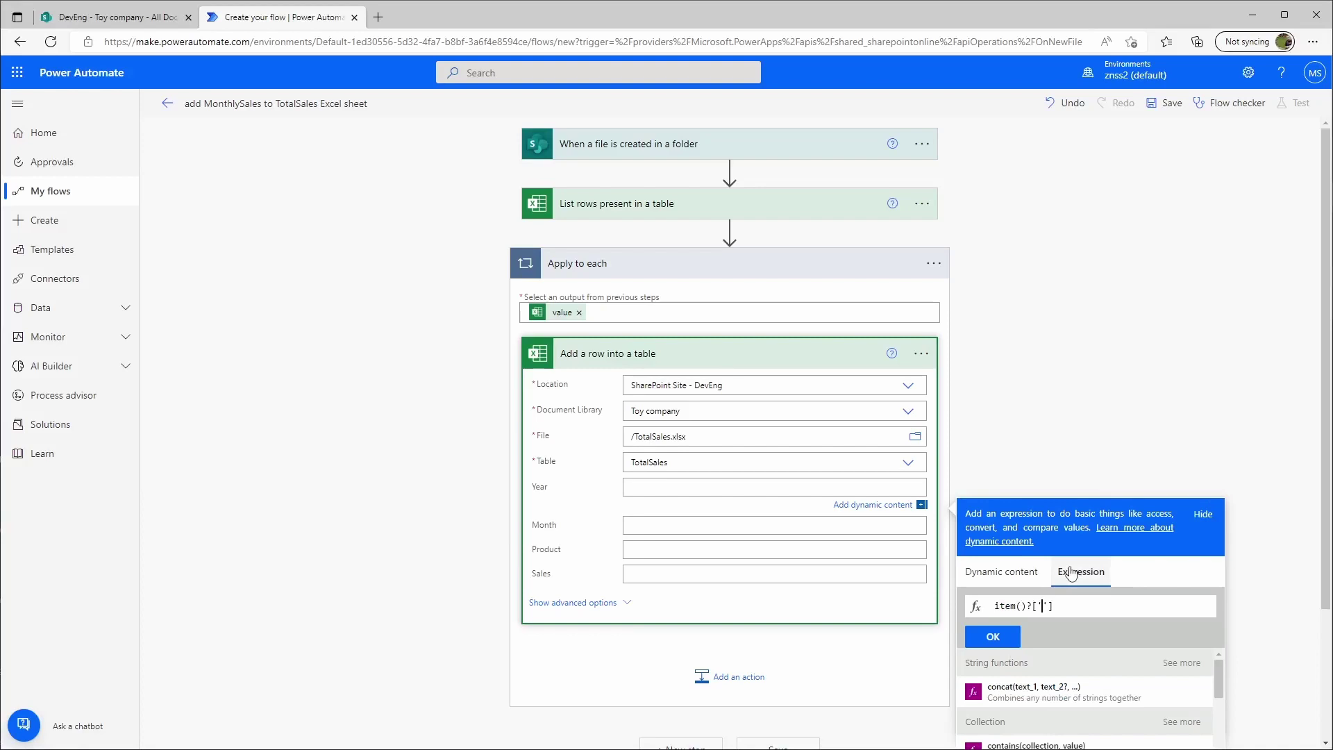
text('Year)
key(ctrl+a)
key(ctrl+c)
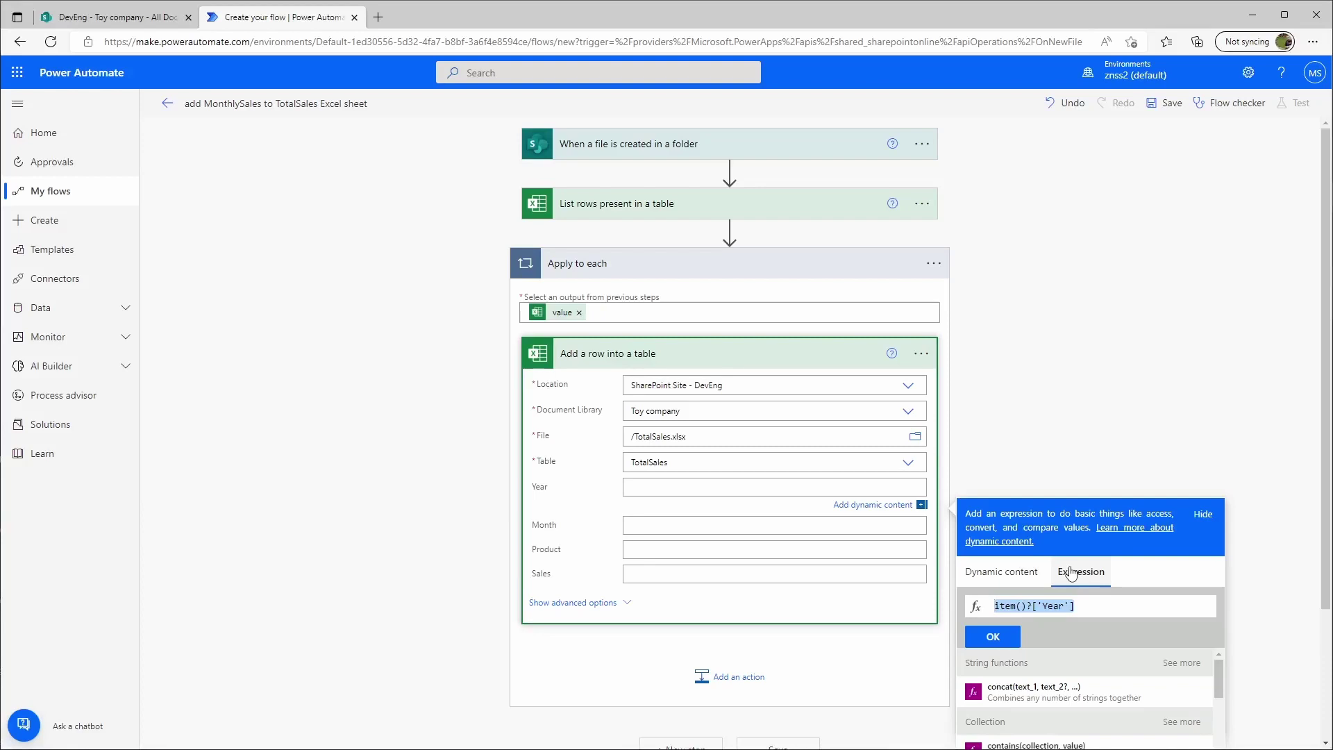
click(994, 636)
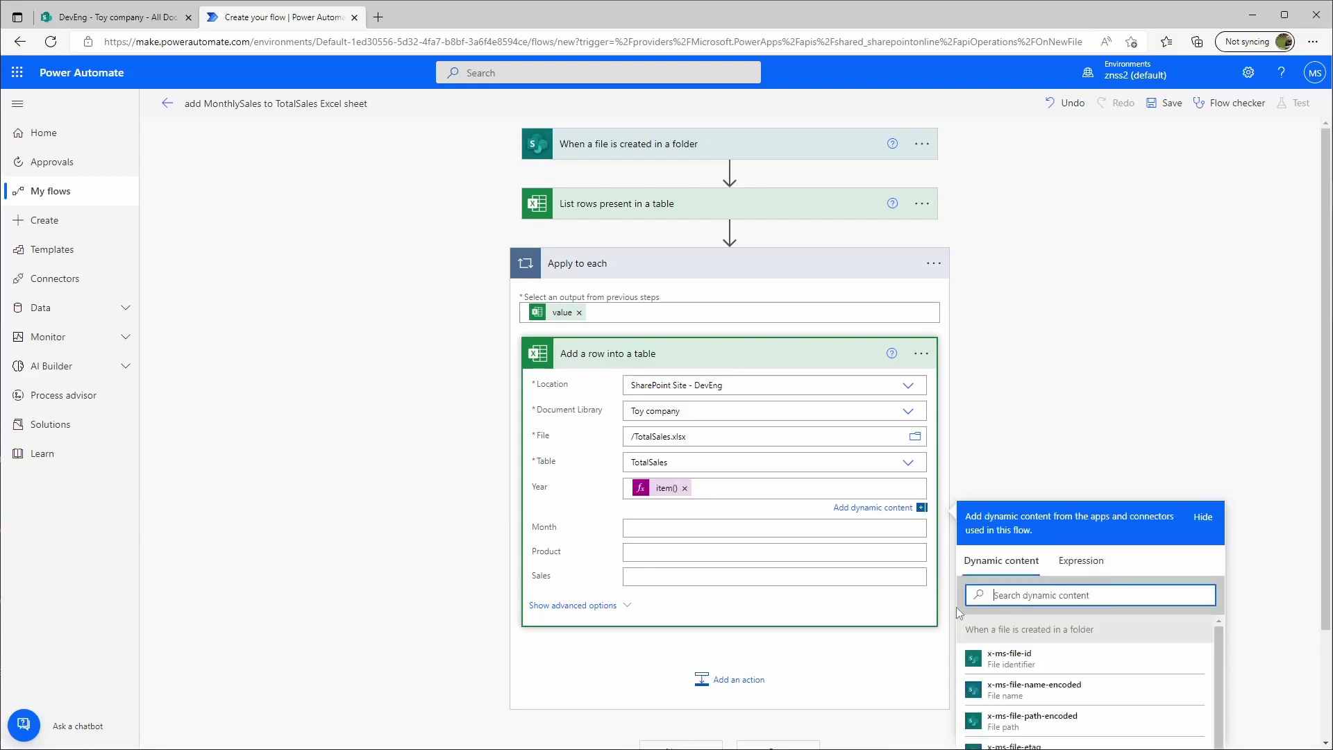
click(663, 529)
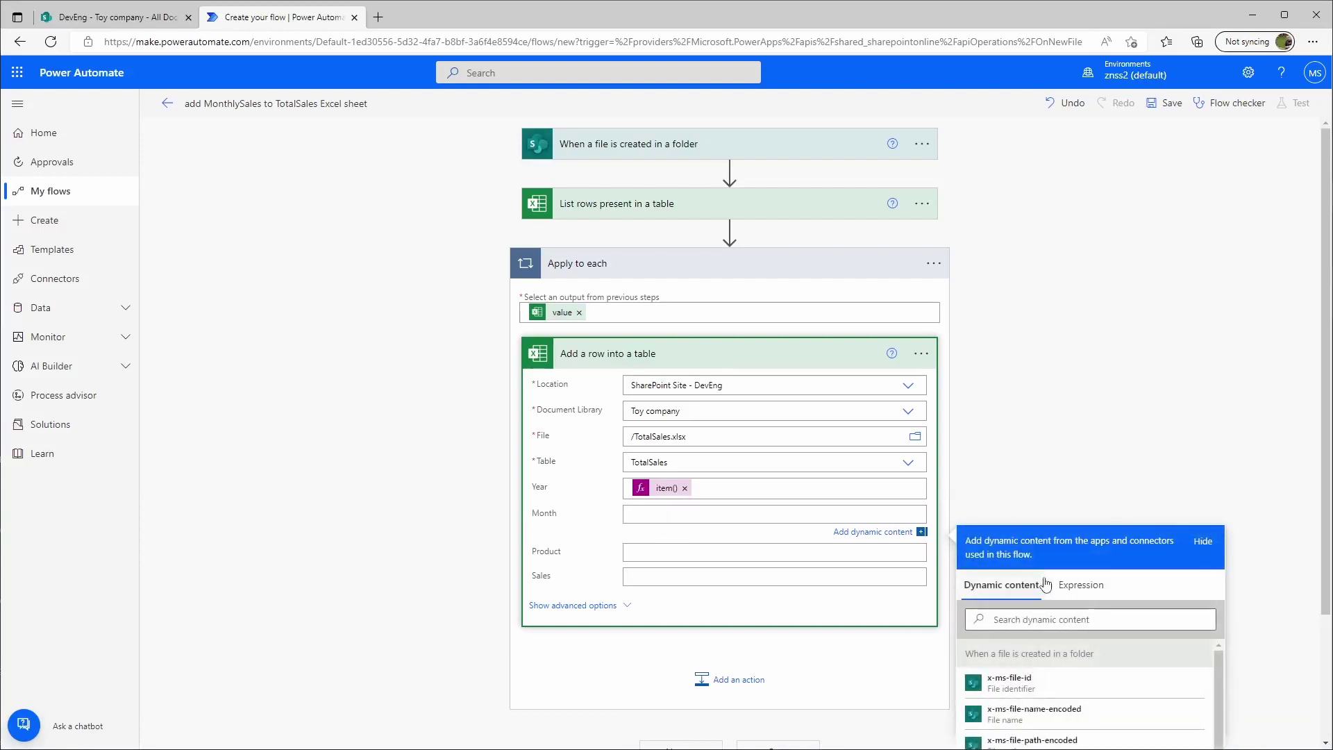
click(1065, 586)
key(ctrl+v)
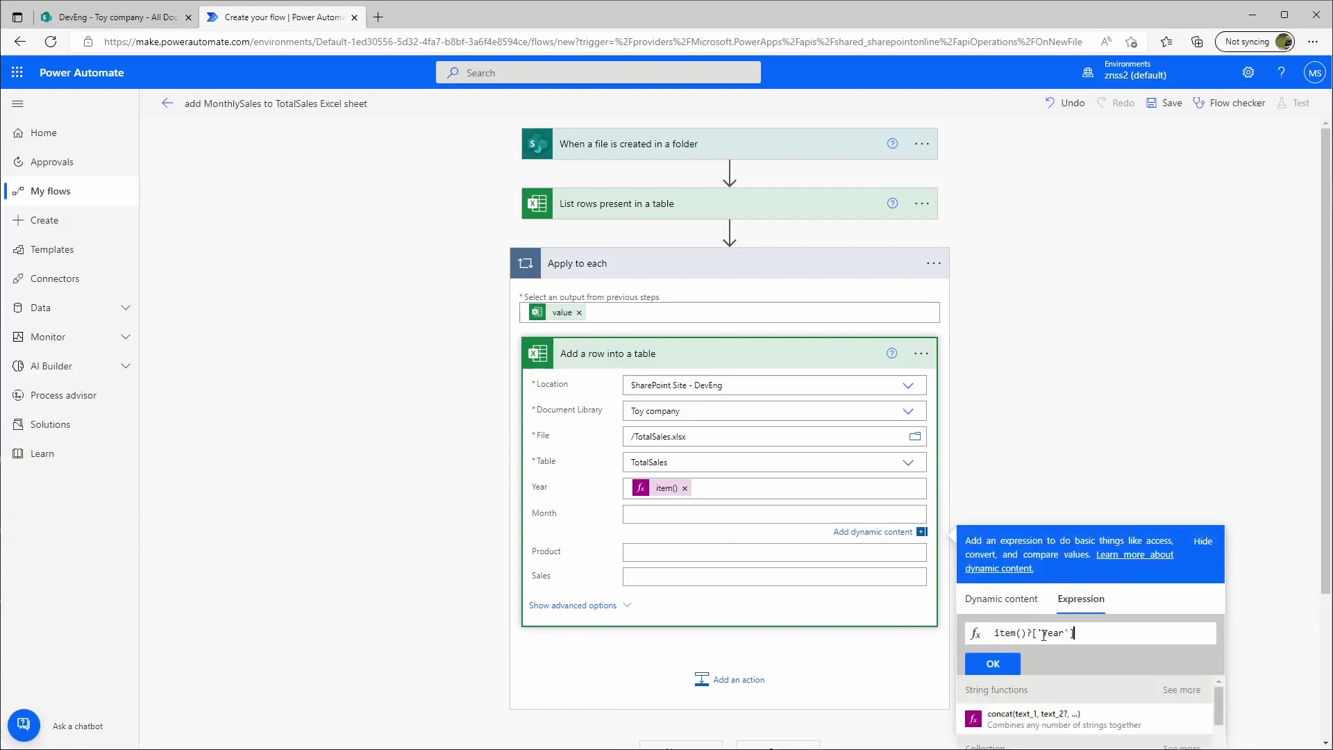
double_click(1046, 634)
text(Month)
click(996, 653)
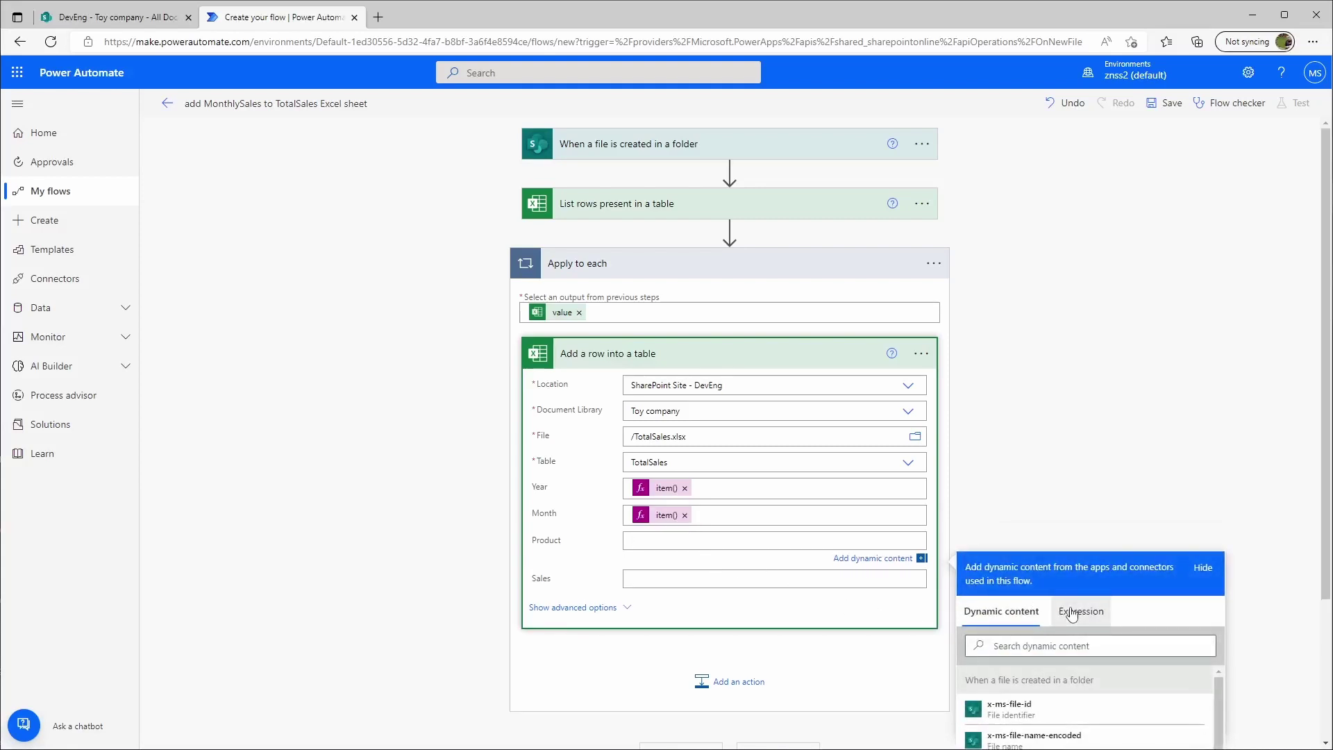
Set Product and Sales to the expressions item()?['Product'] and item()?['Sales']
click(1073, 623)
key(ctrl+v)
double_click(1053, 658)
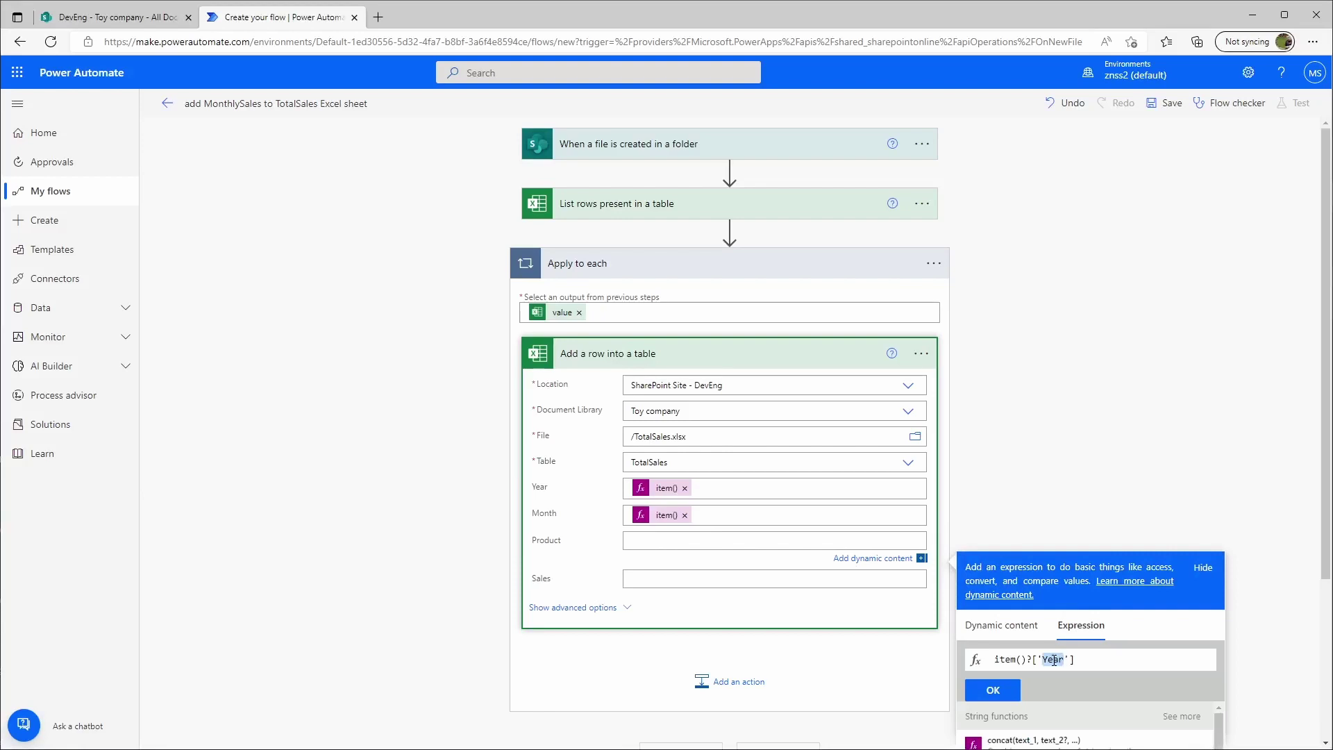
text(Product)
click(995, 691)
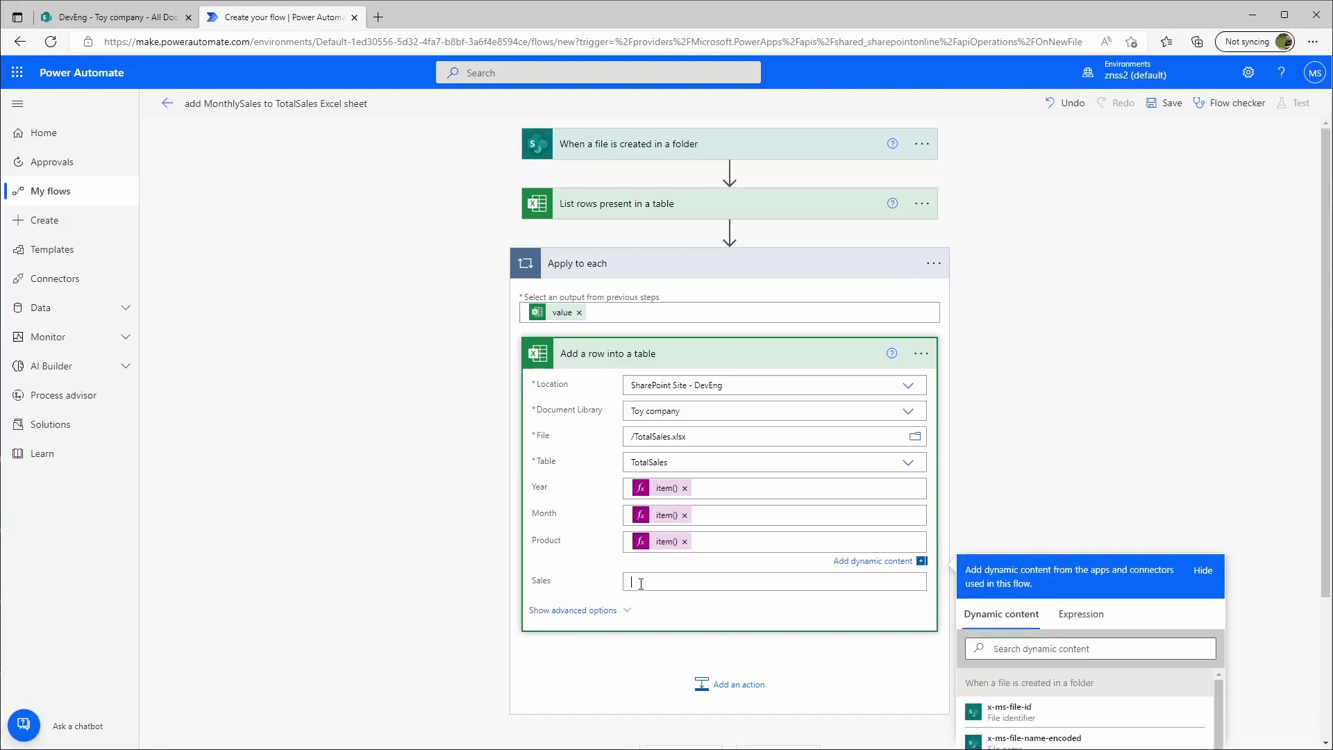
click(1079, 634)
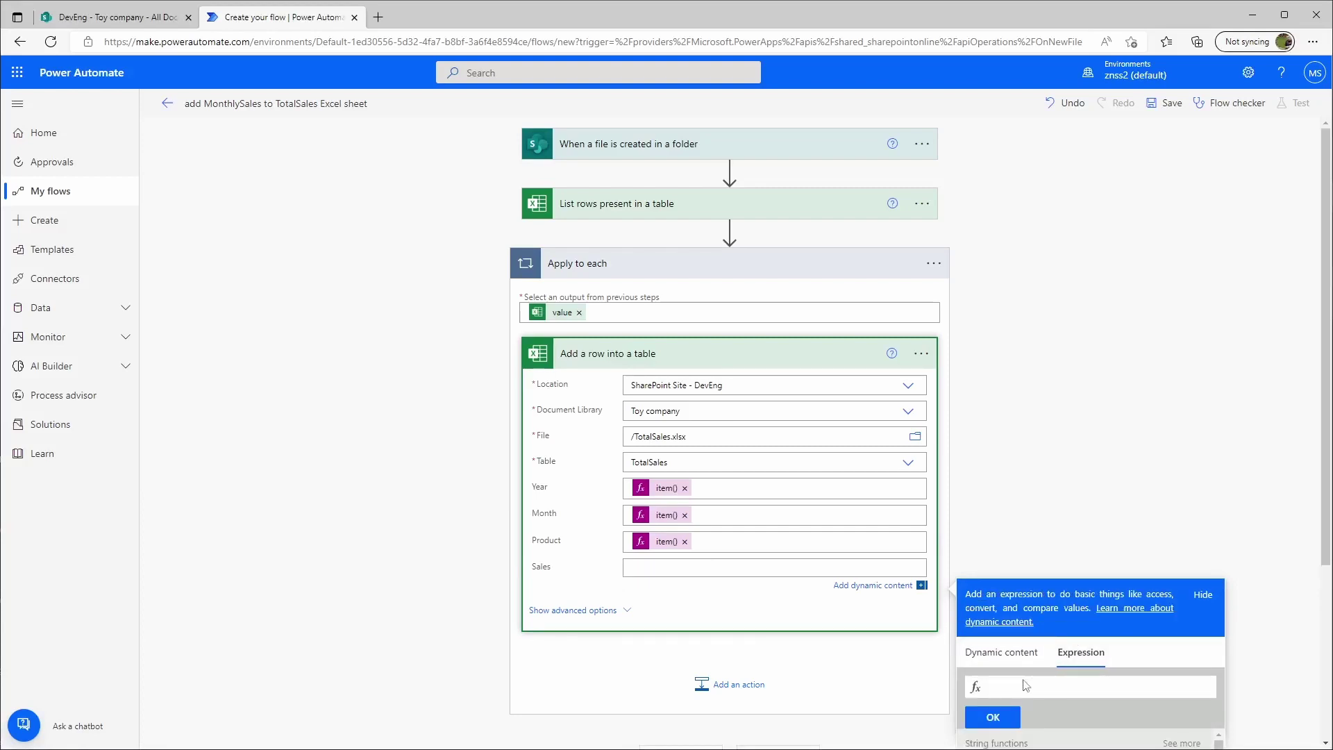
key(ctrl+v)
double_click(1053, 686)
text(Sales)
click(1010, 717)
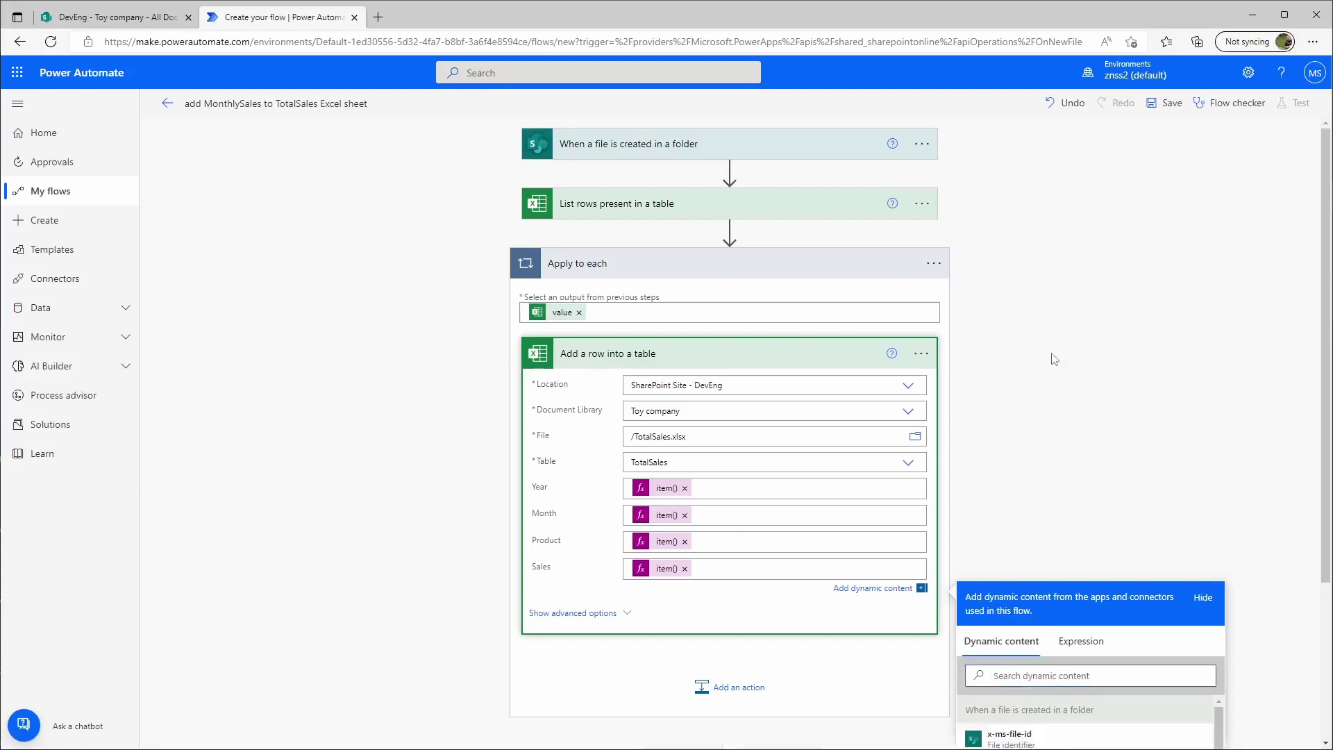
click(1000, 355)
scroll(381, 427, down, 1)
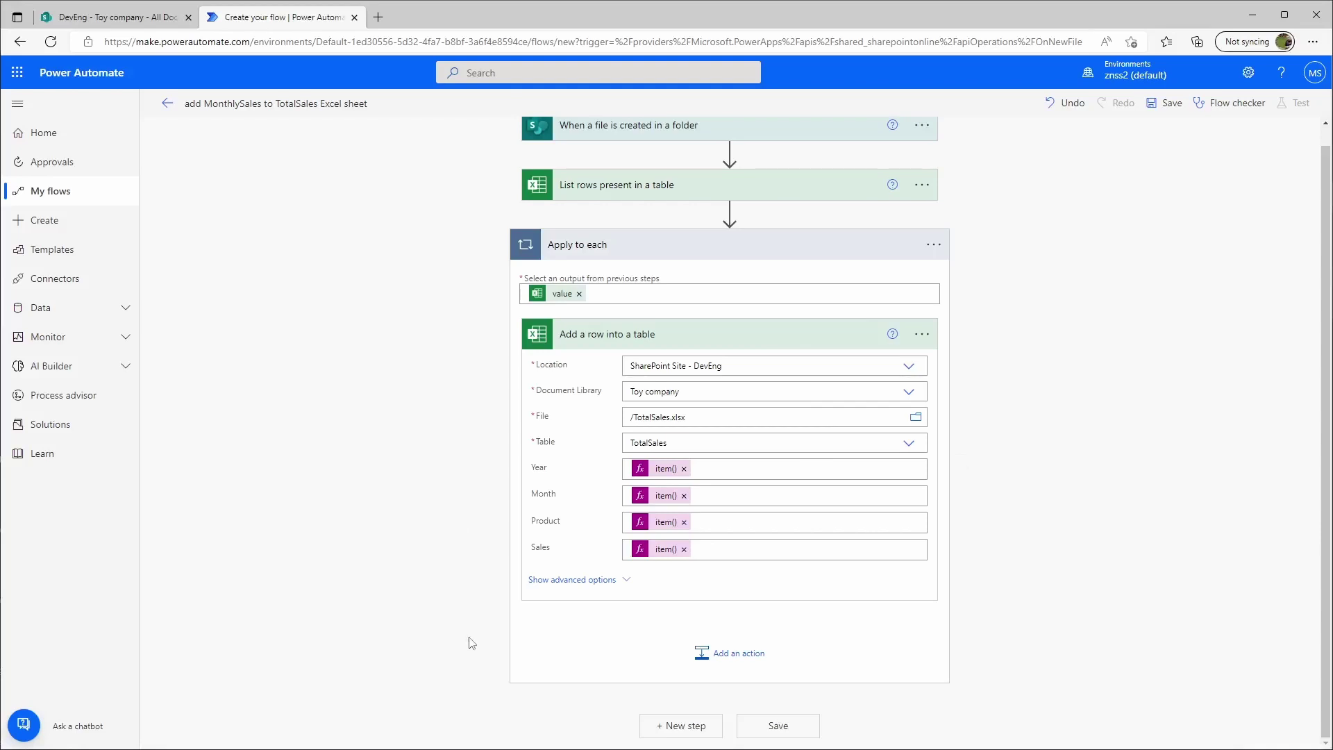
Add the SharePoint Move file action after the loop, found by searching 'move'
click(667, 727)
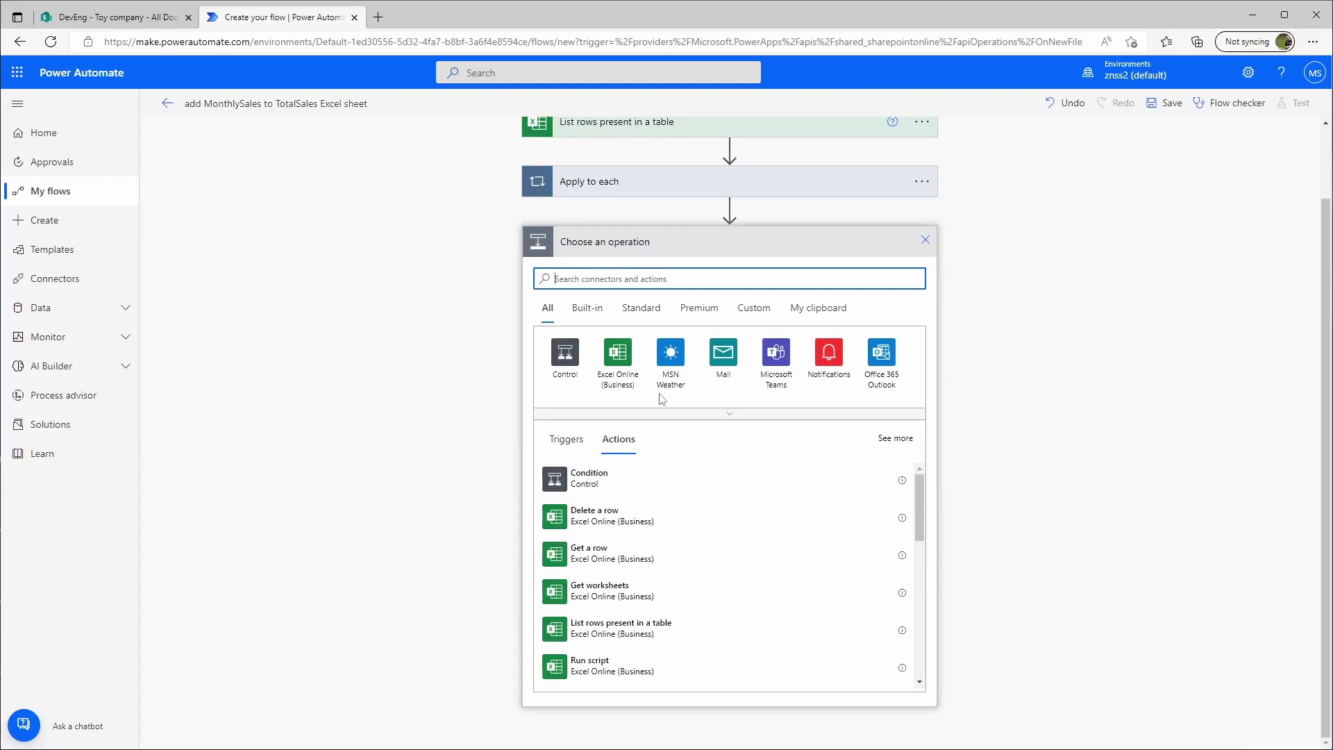
click(634, 307)
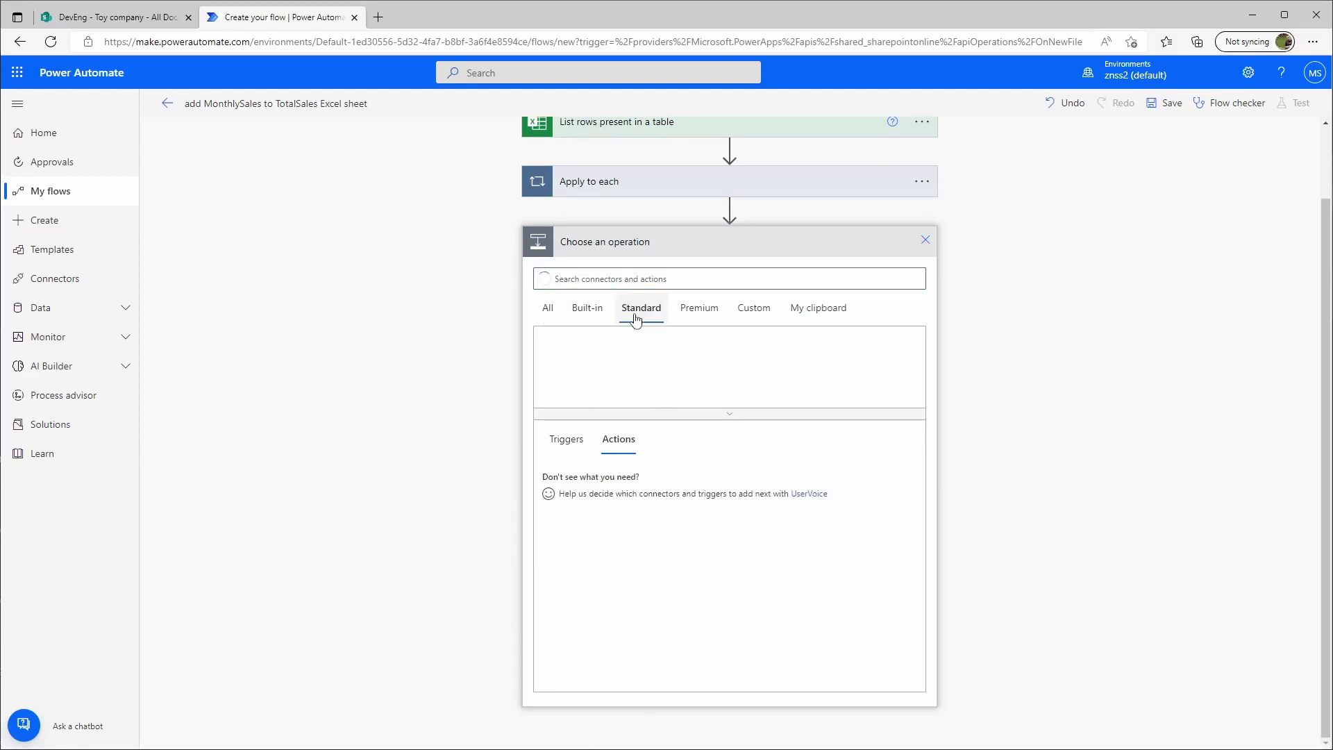
click(737, 416)
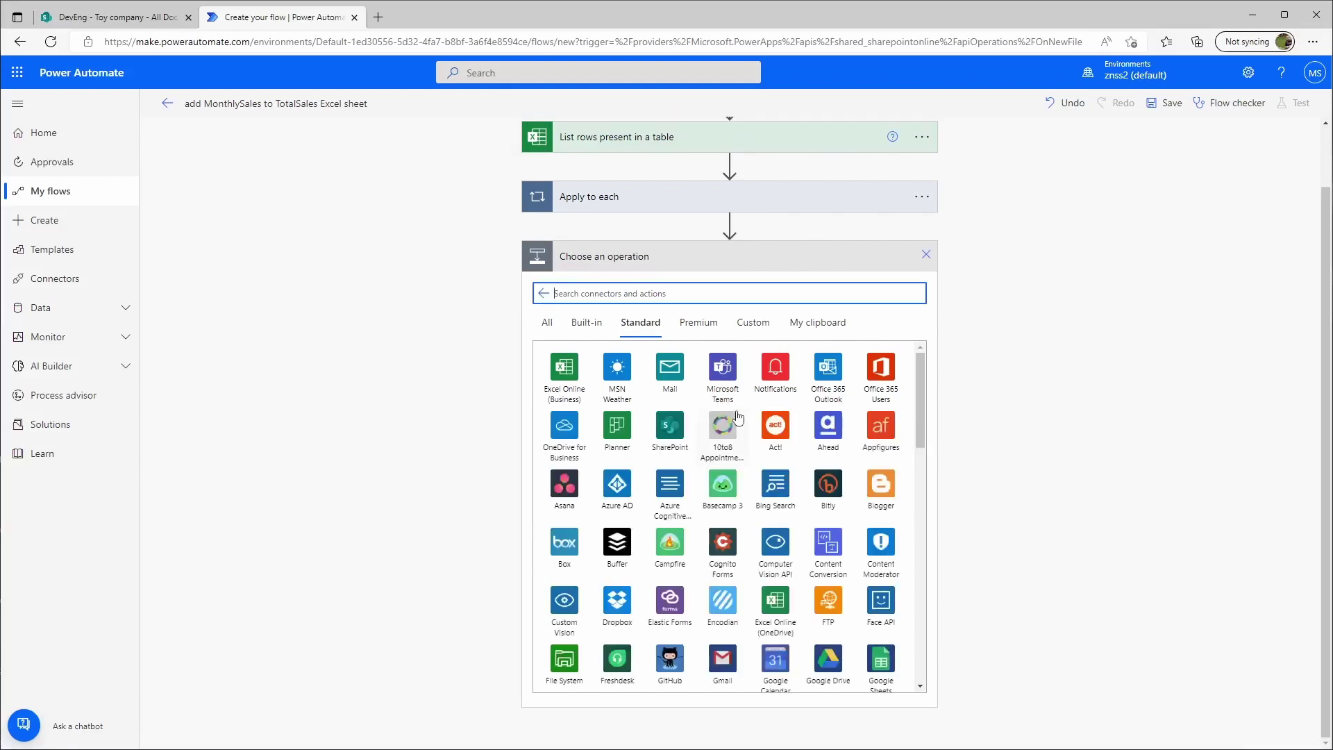
click(679, 432)
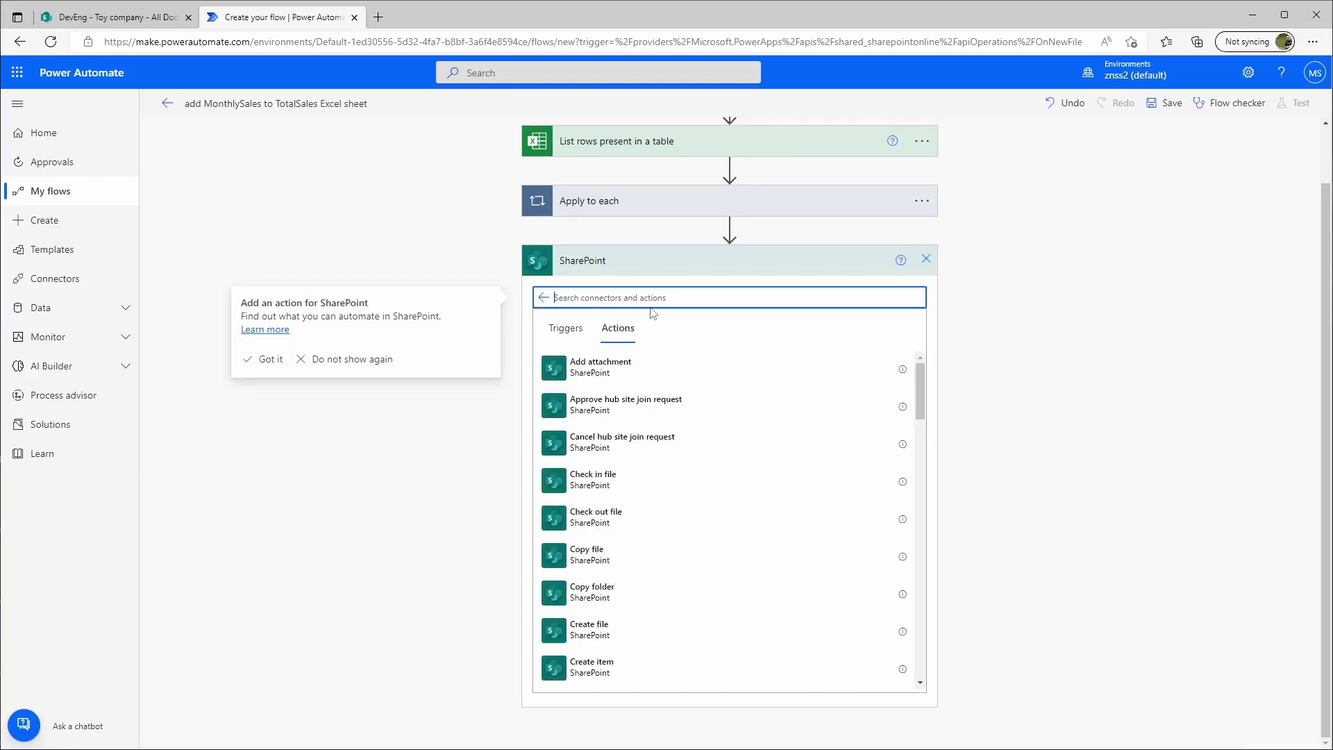
text(move)
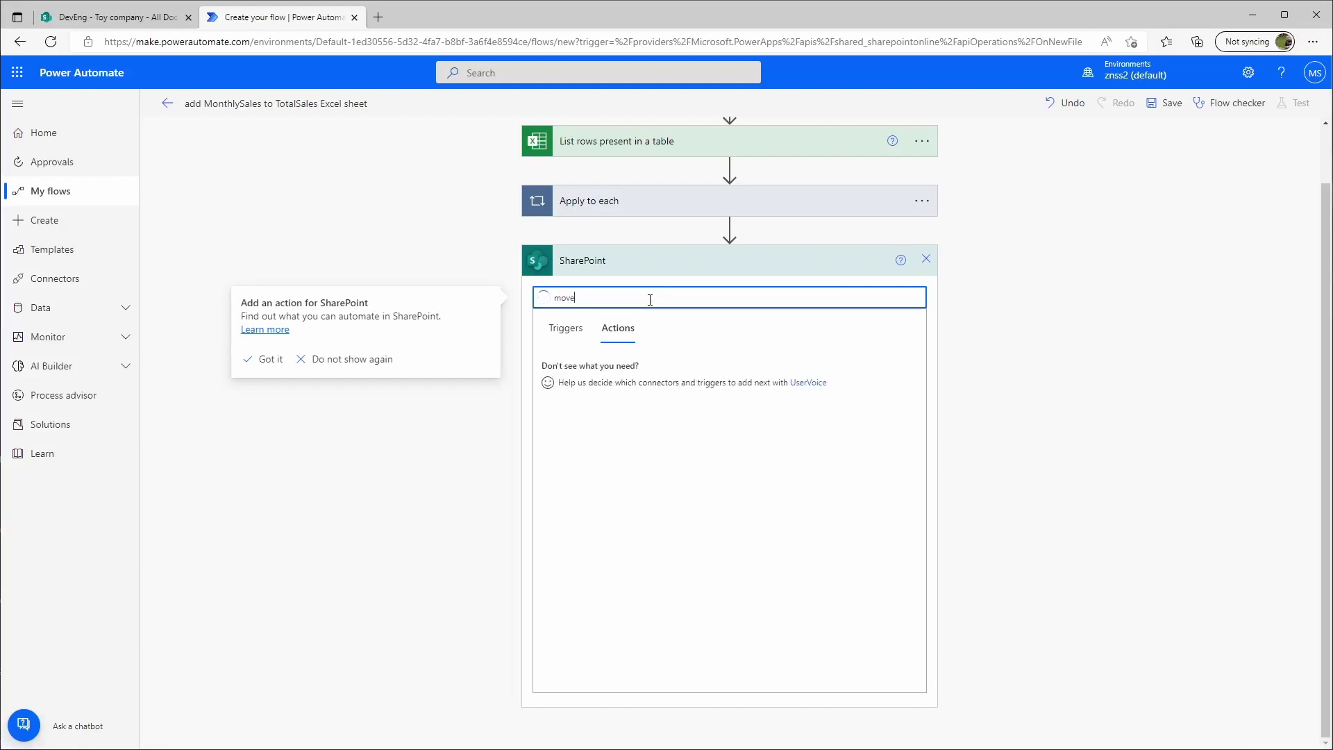
click(618, 403)
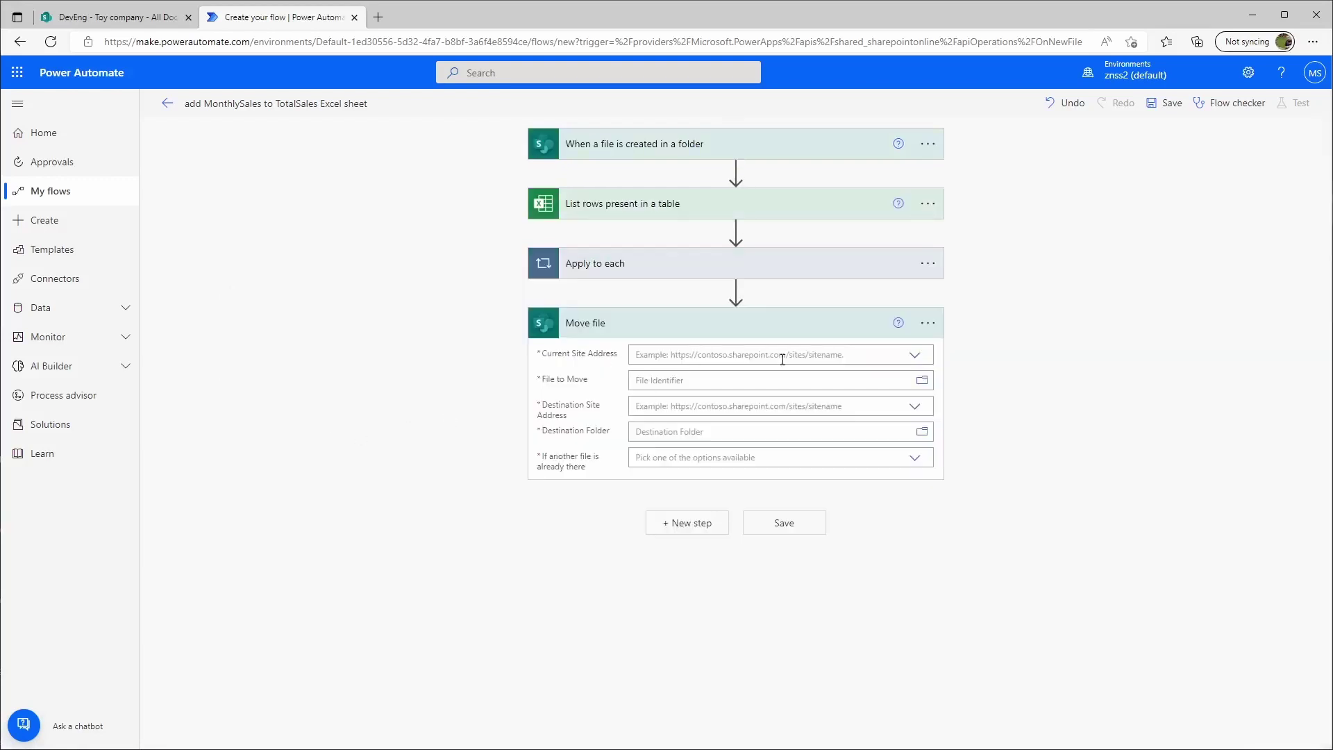
Set the Move file site to DevEng and the file to the trigger's file identifier
click(915, 356)
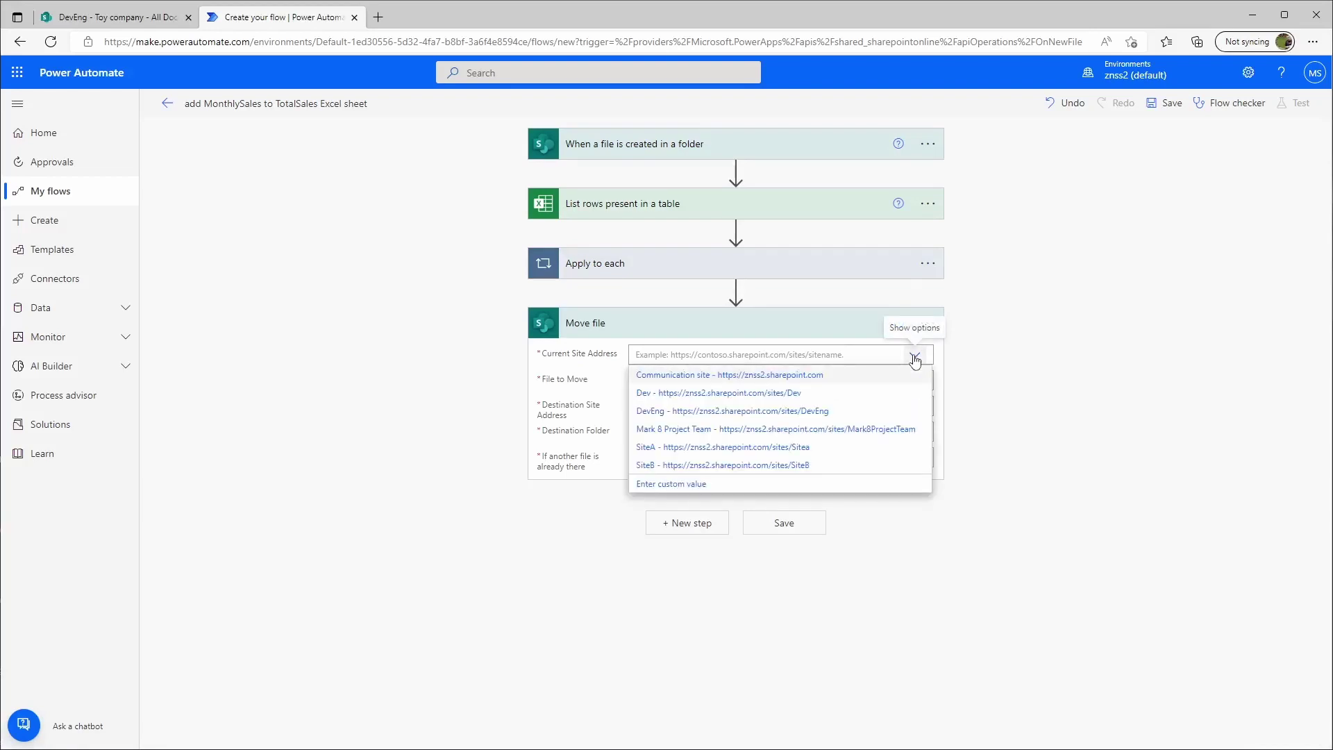
click(747, 411)
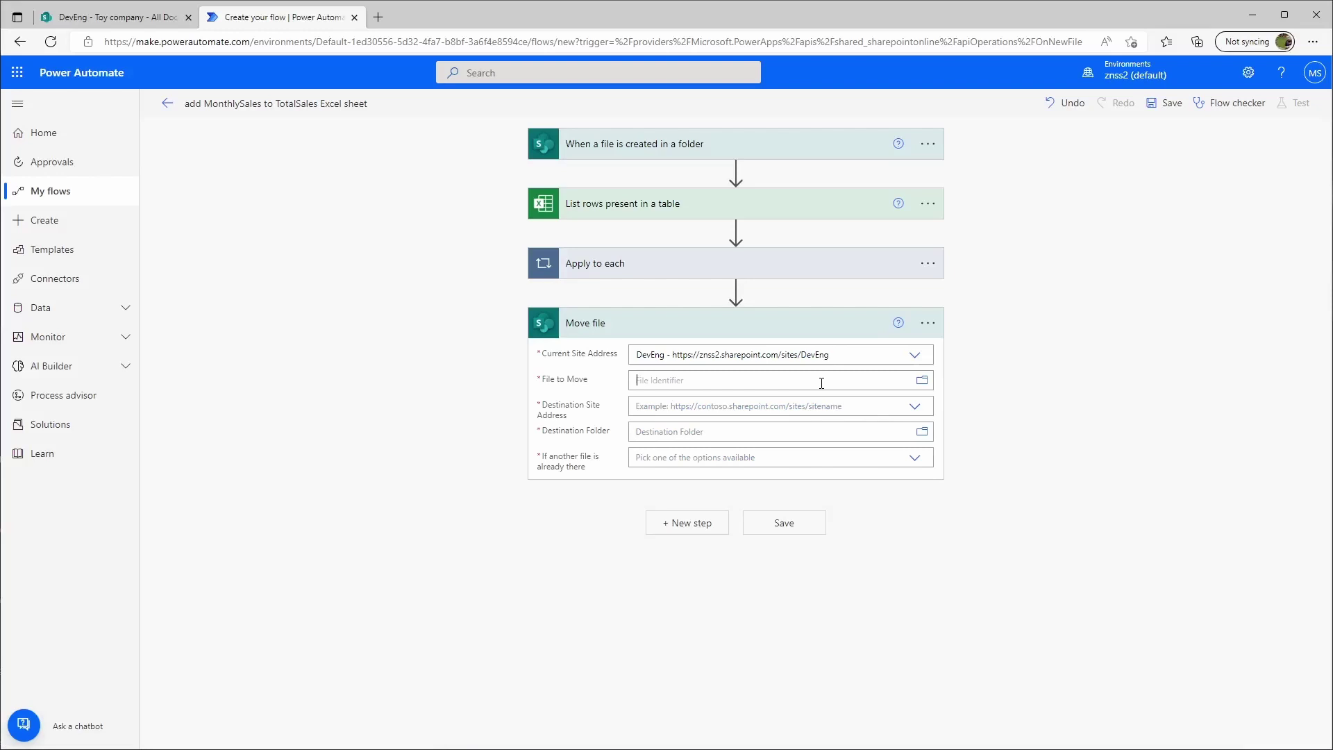
click(742, 386)
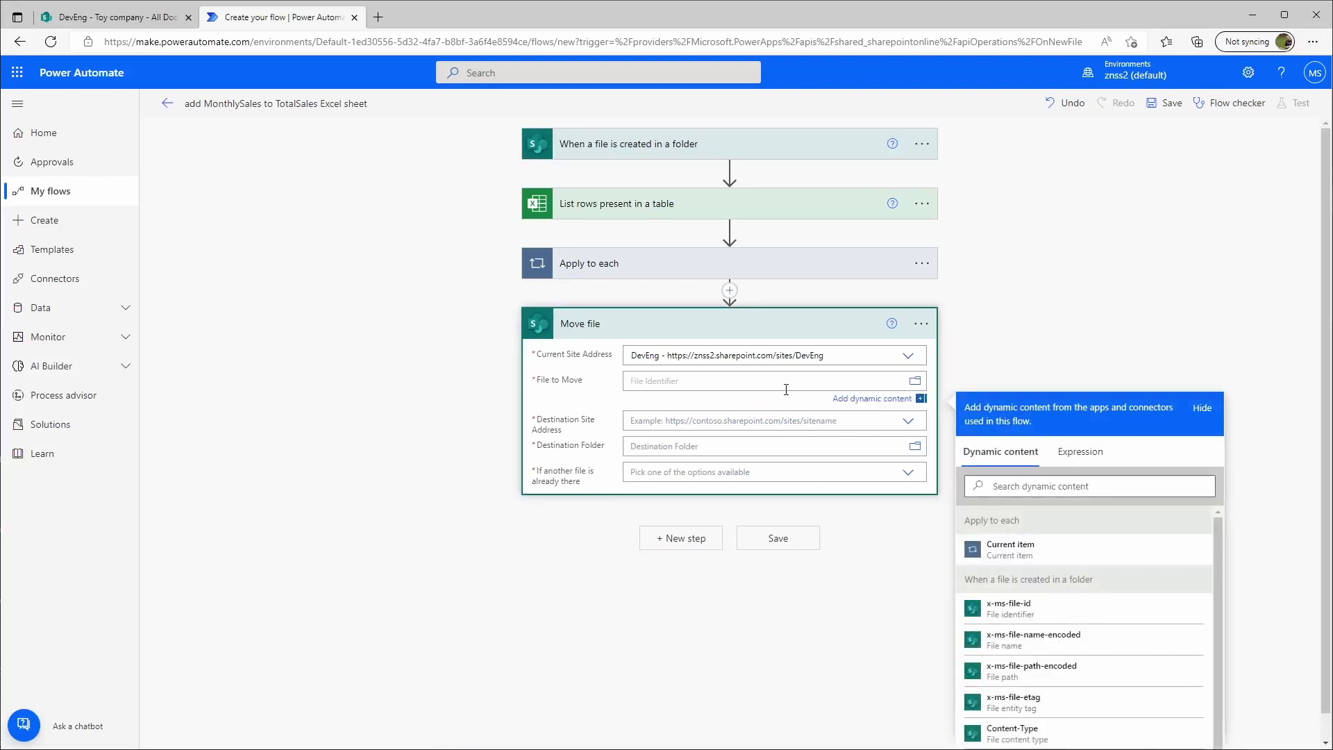
click(1049, 612)
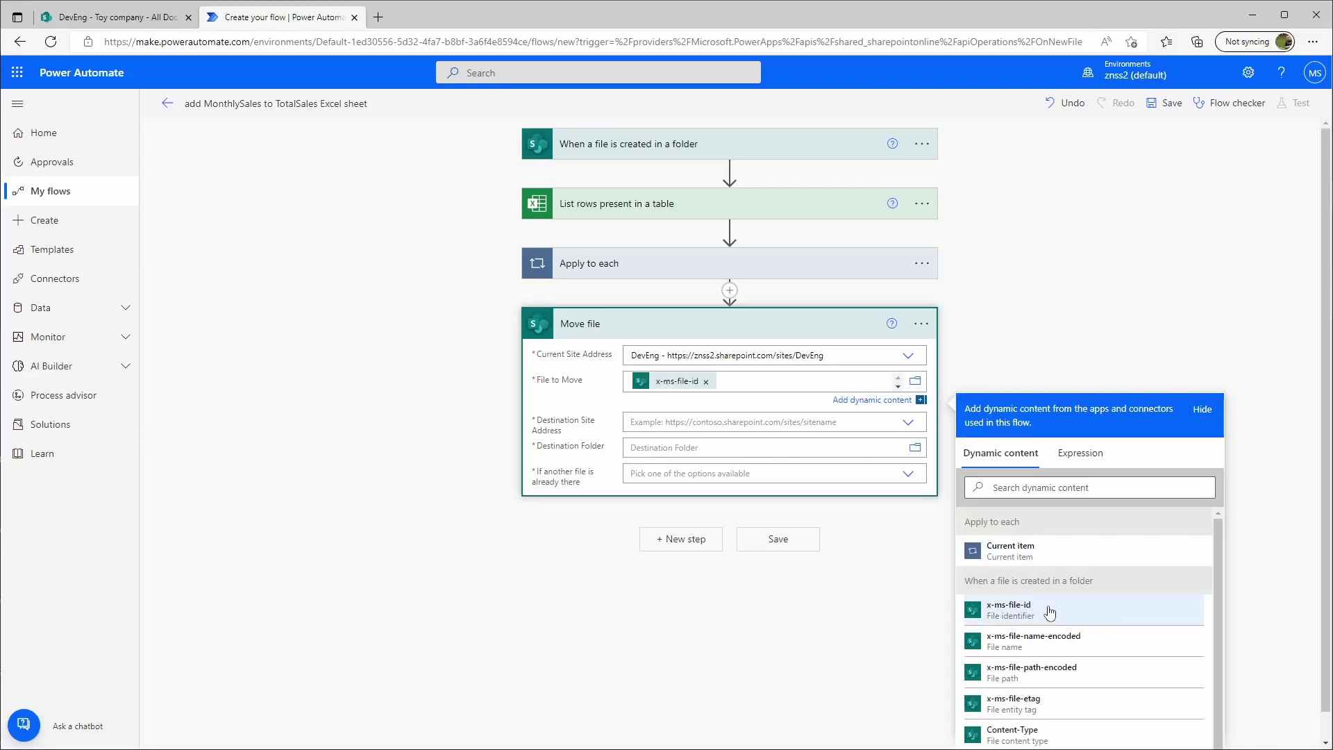
Set the destination to the DevEng site's /Toy company/done folder
click(654, 422)
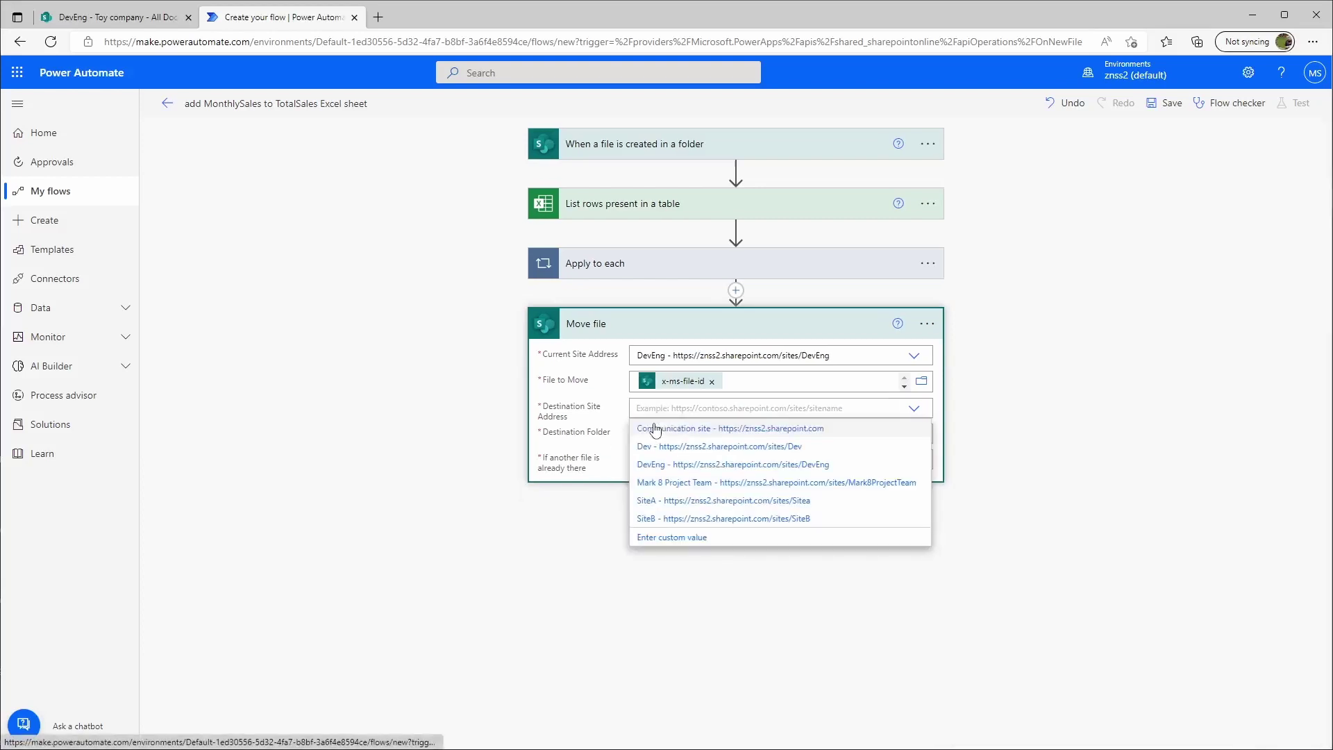
click(773, 467)
click(702, 432)
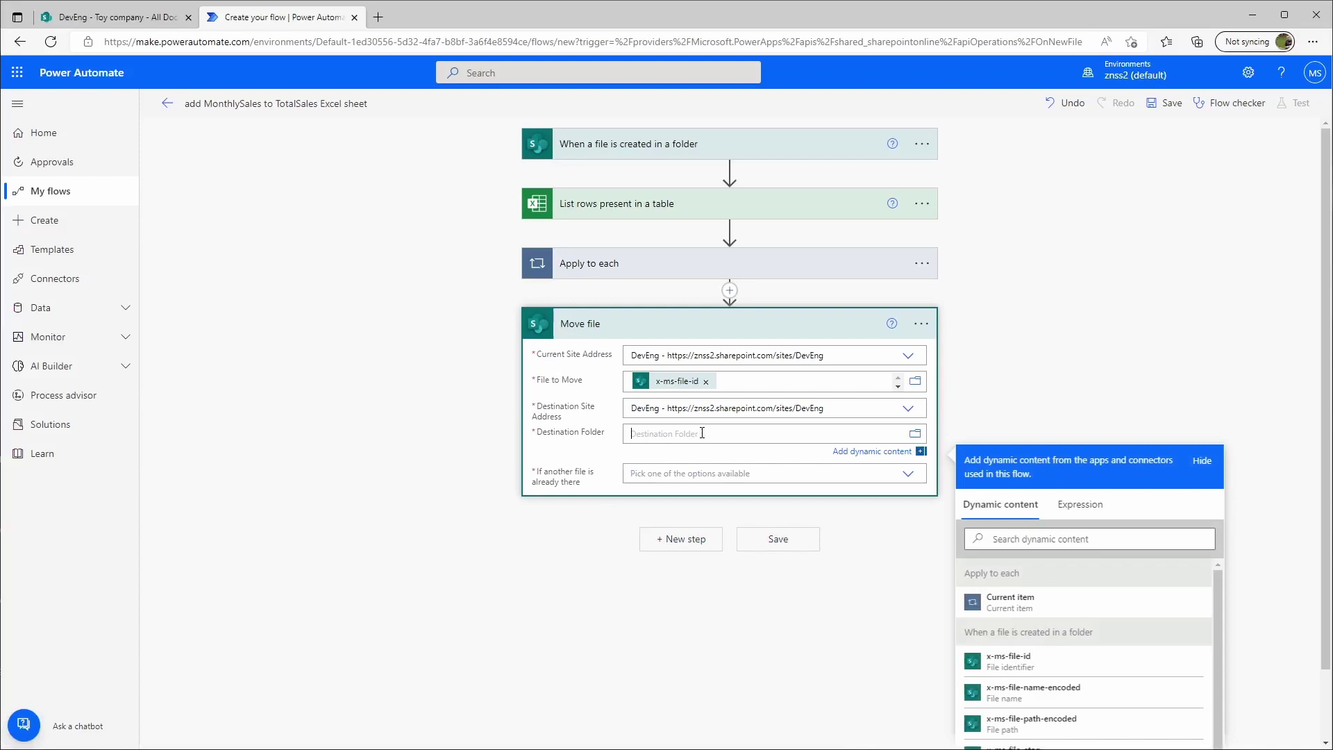
click(915, 437)
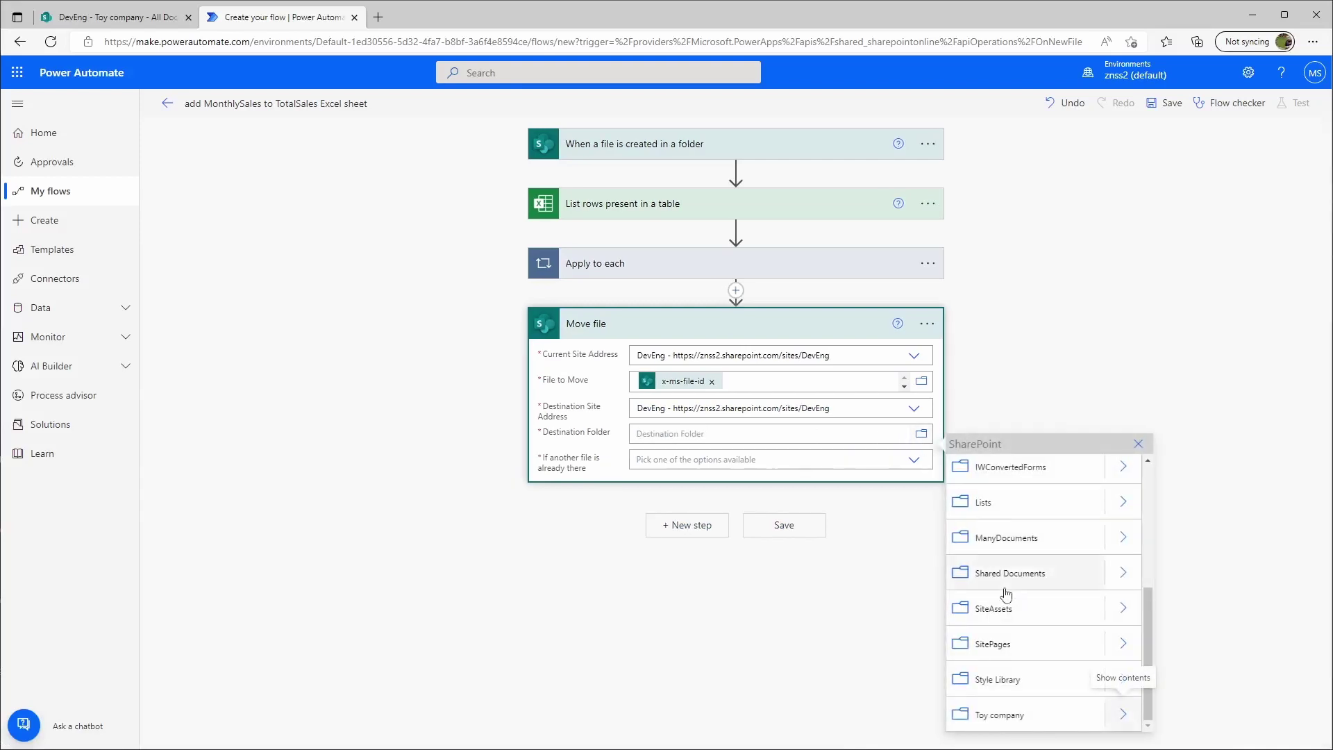
click(1122, 716)
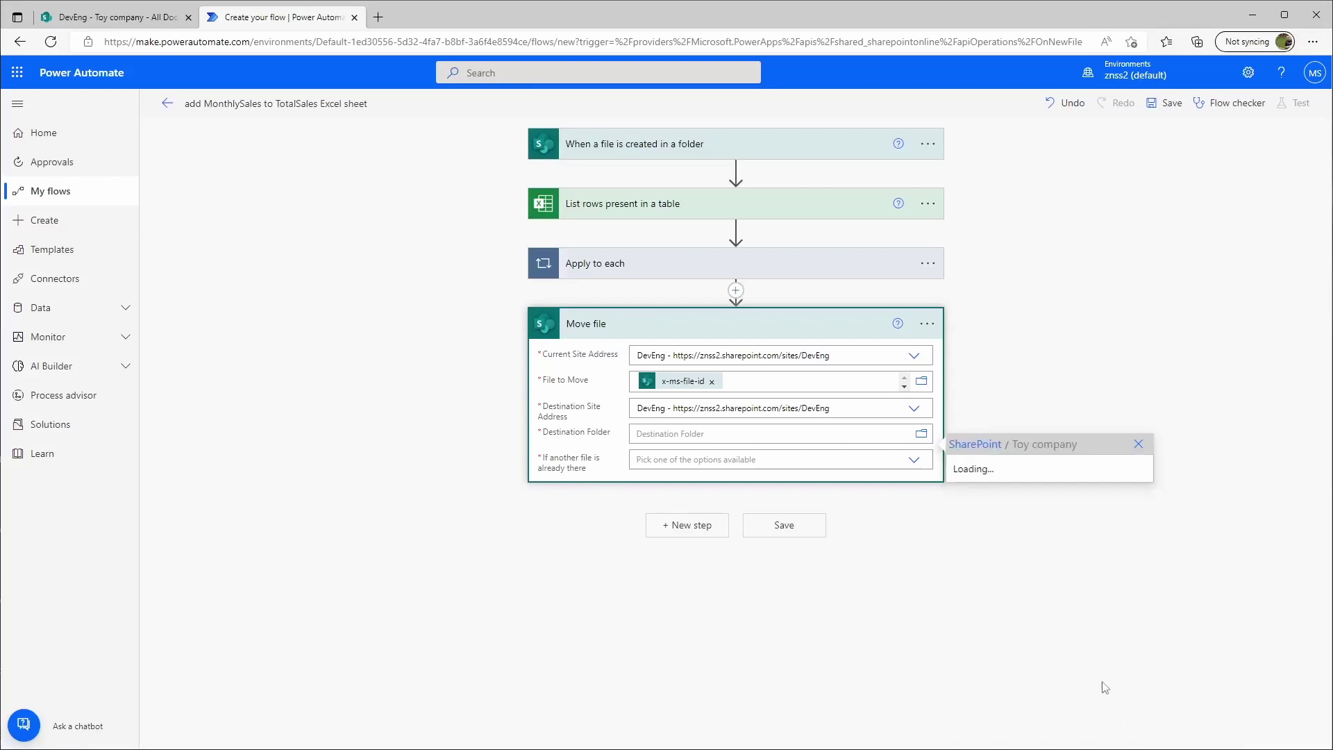
click(990, 479)
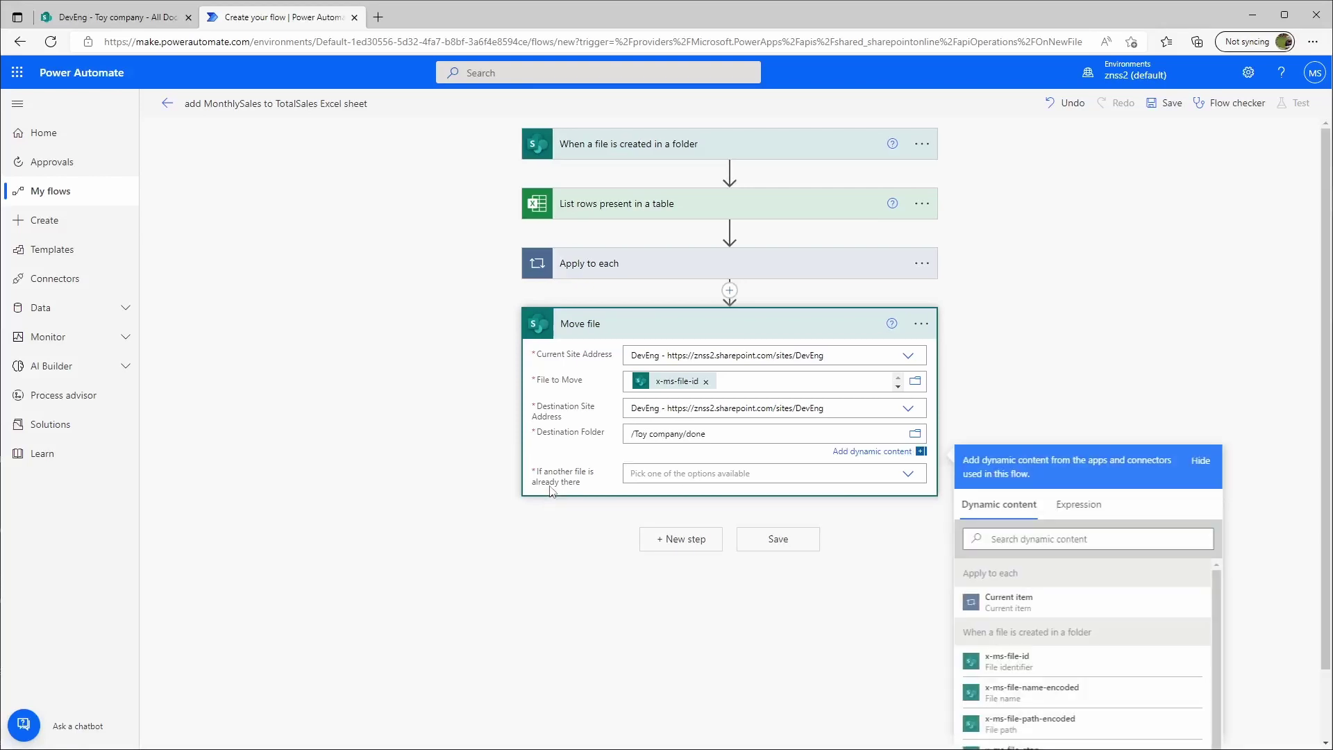
Replace any existing file at the destination, save the flow, and return to the Toy company library
click(691, 473)
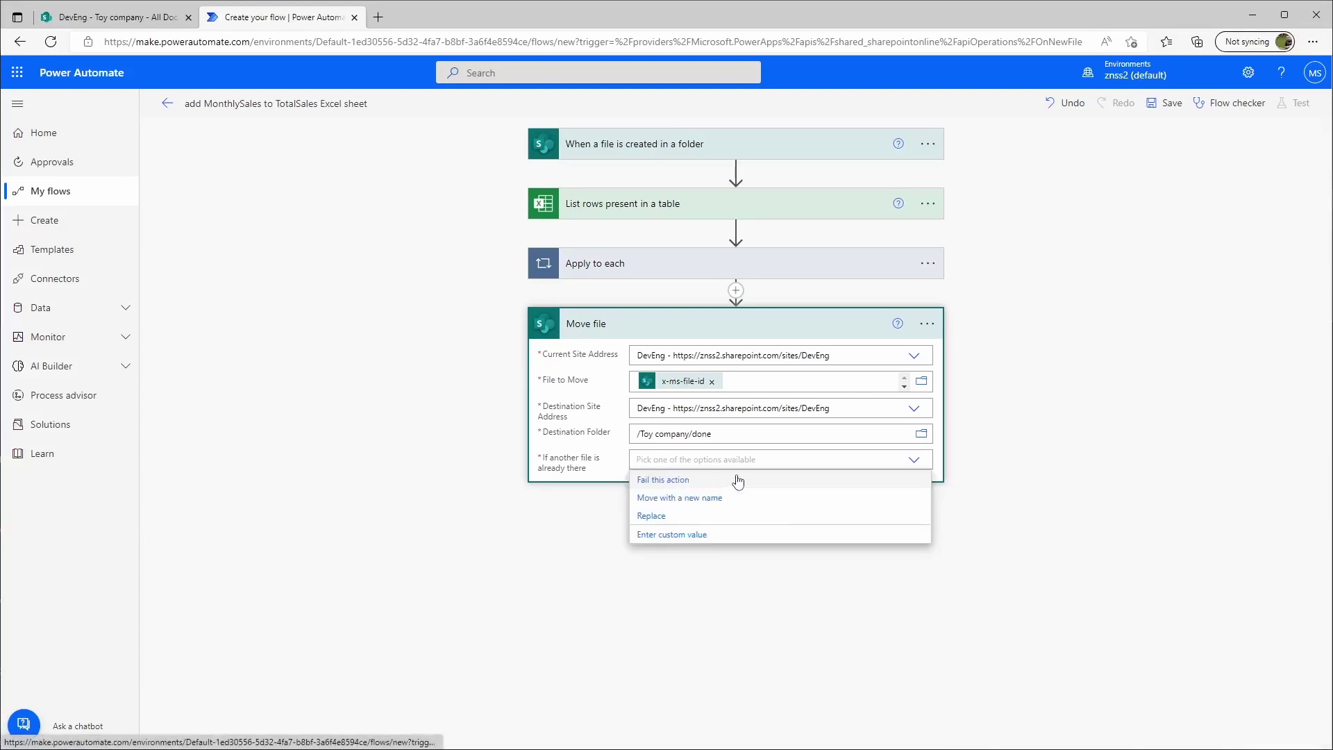
click(705, 519)
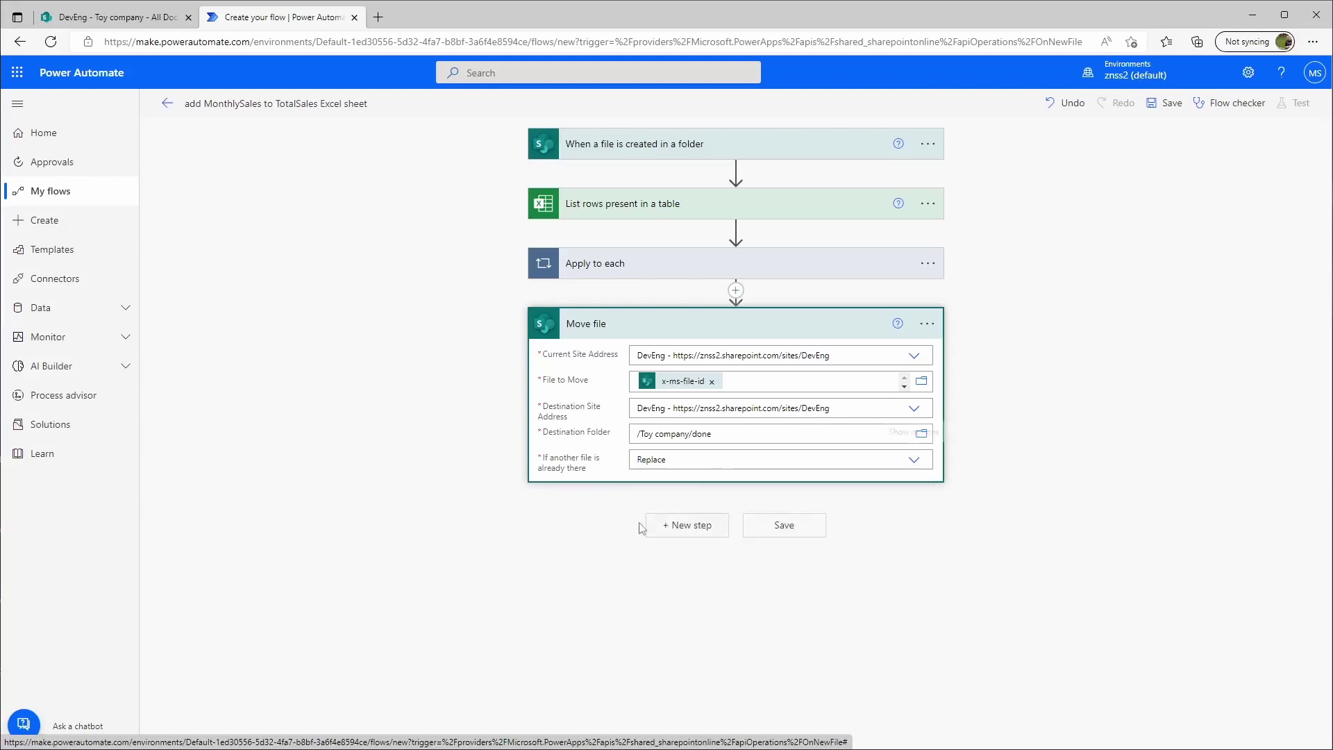
click(574, 516)
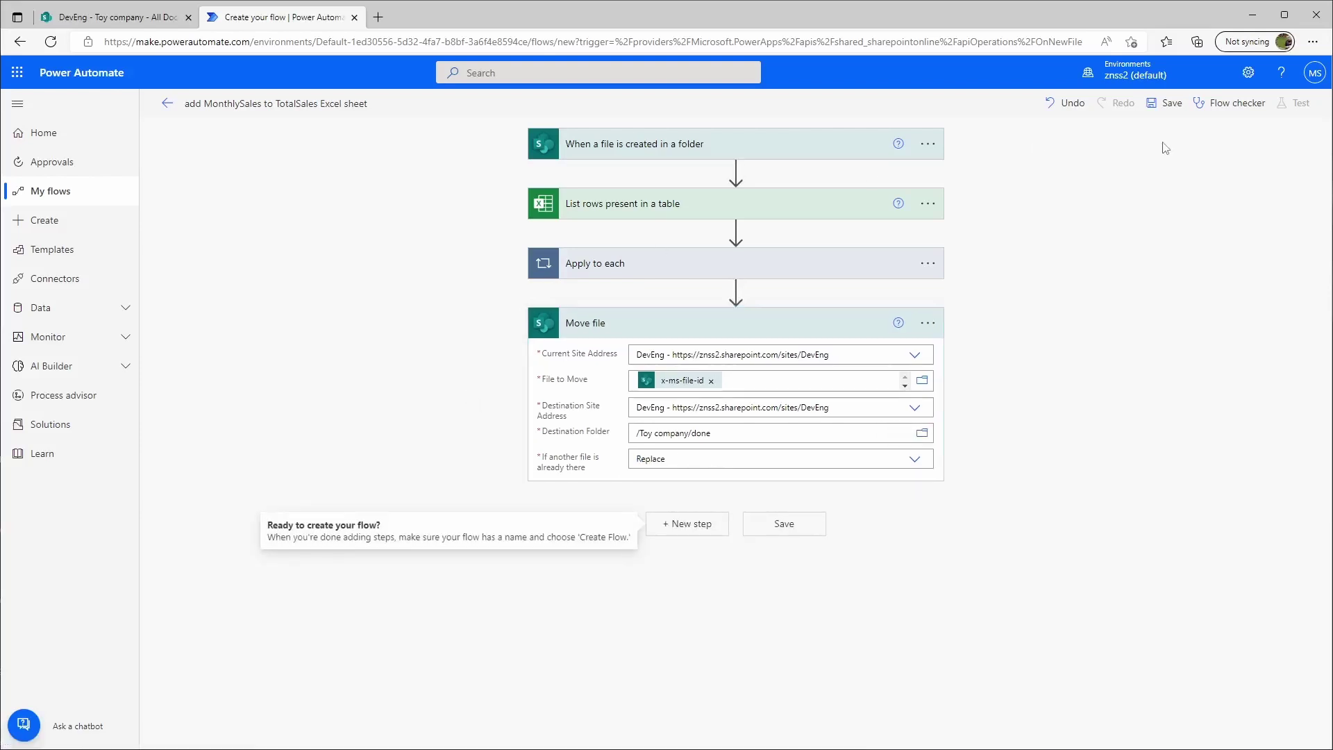
click(1159, 111)
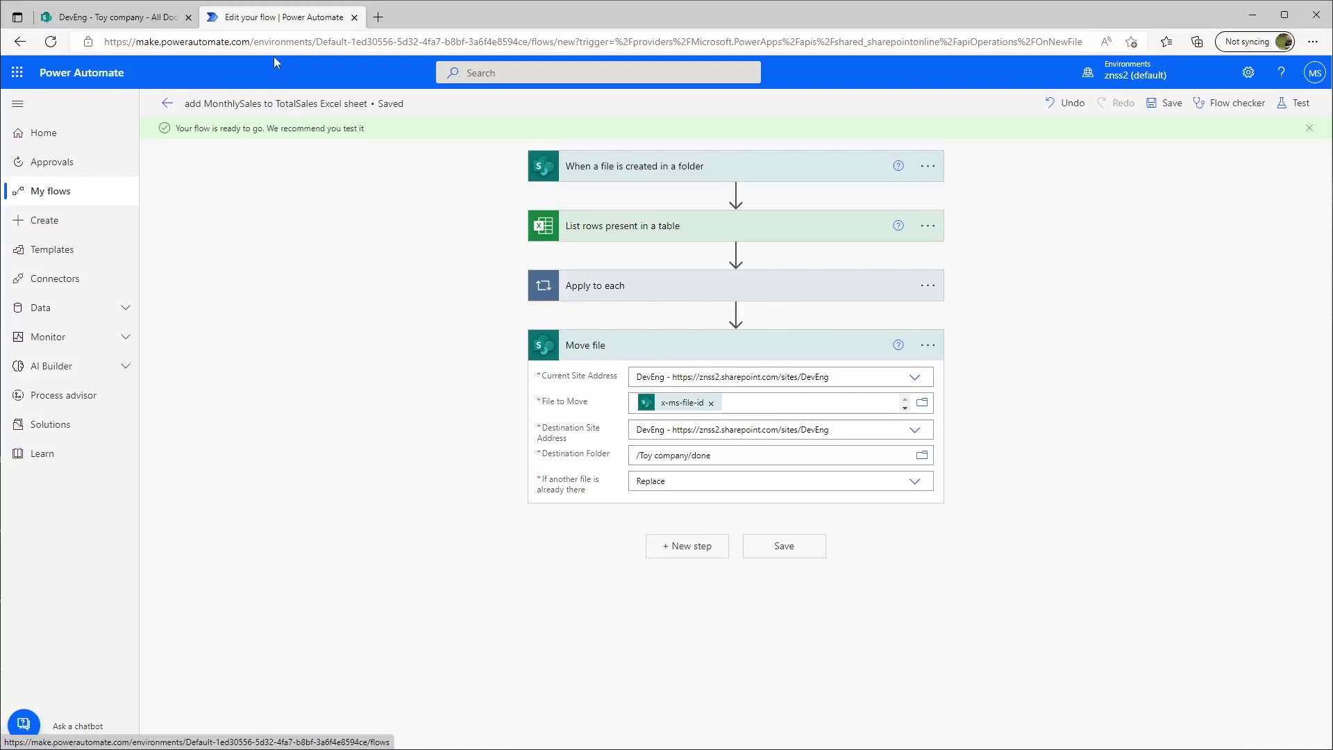
click(121, 20)
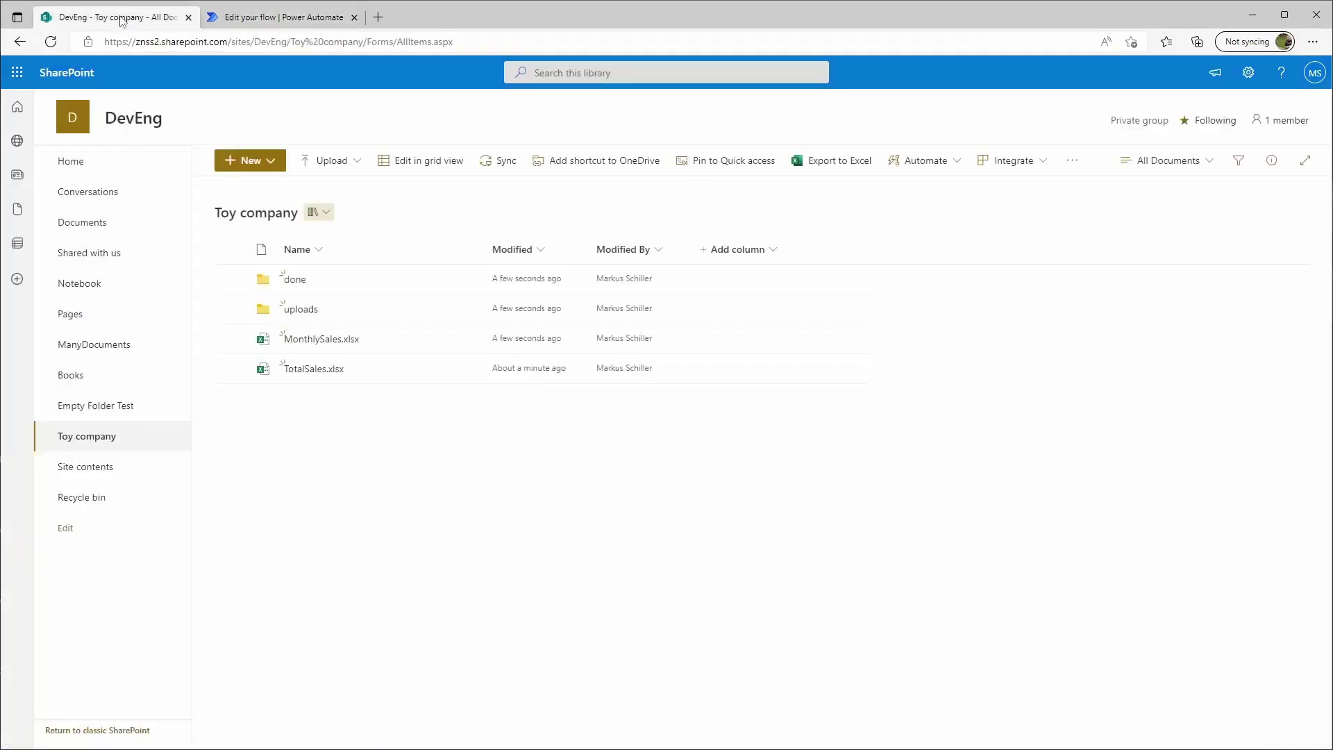
Open MonthlySales.xlsx and enter the row 2022, 8, Dolls, 2000
click(321, 340)
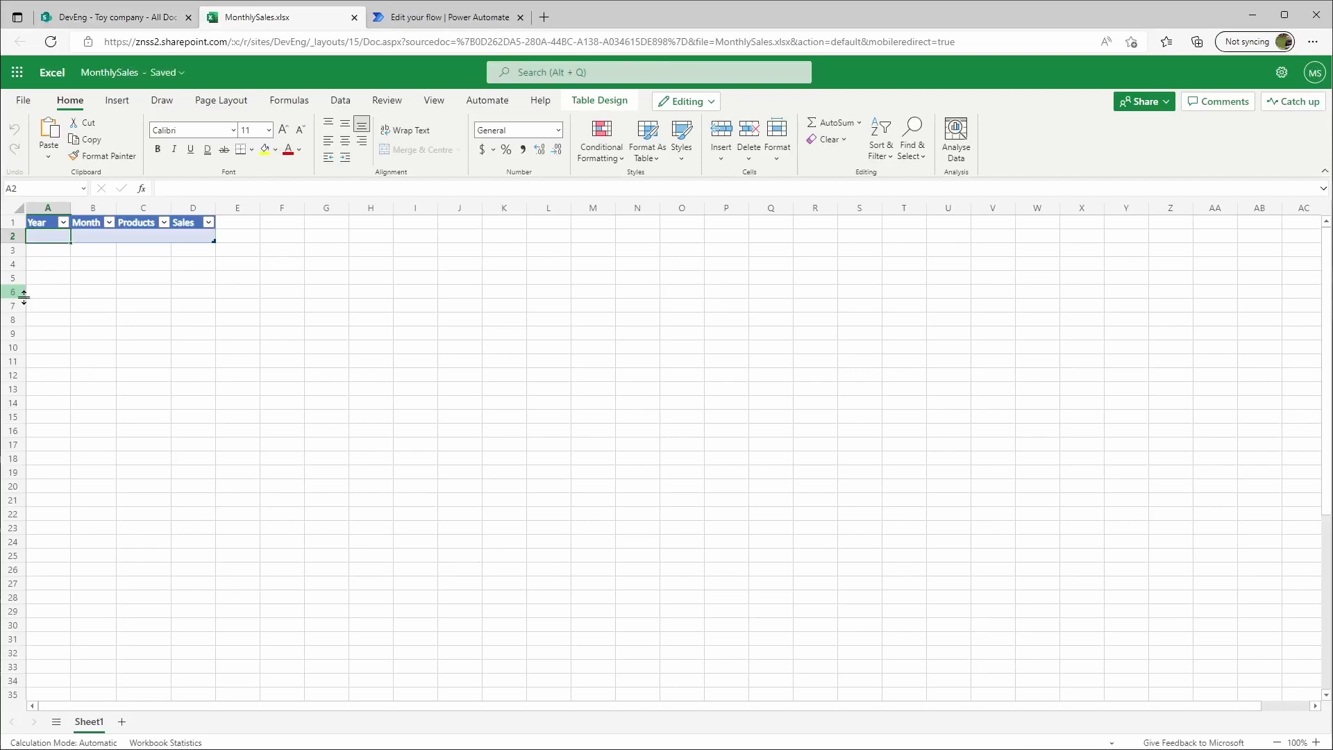
text(2022)
key(Tab)
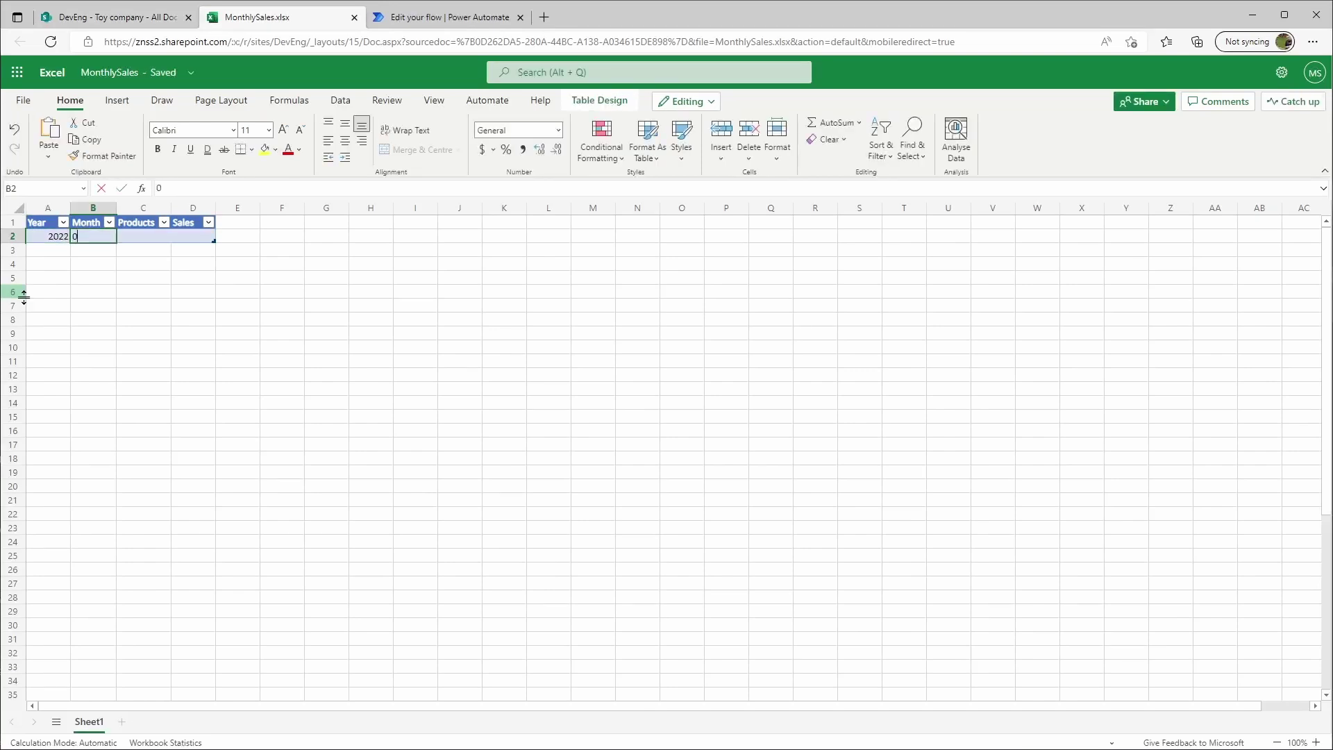
text(8)
key(Tab)
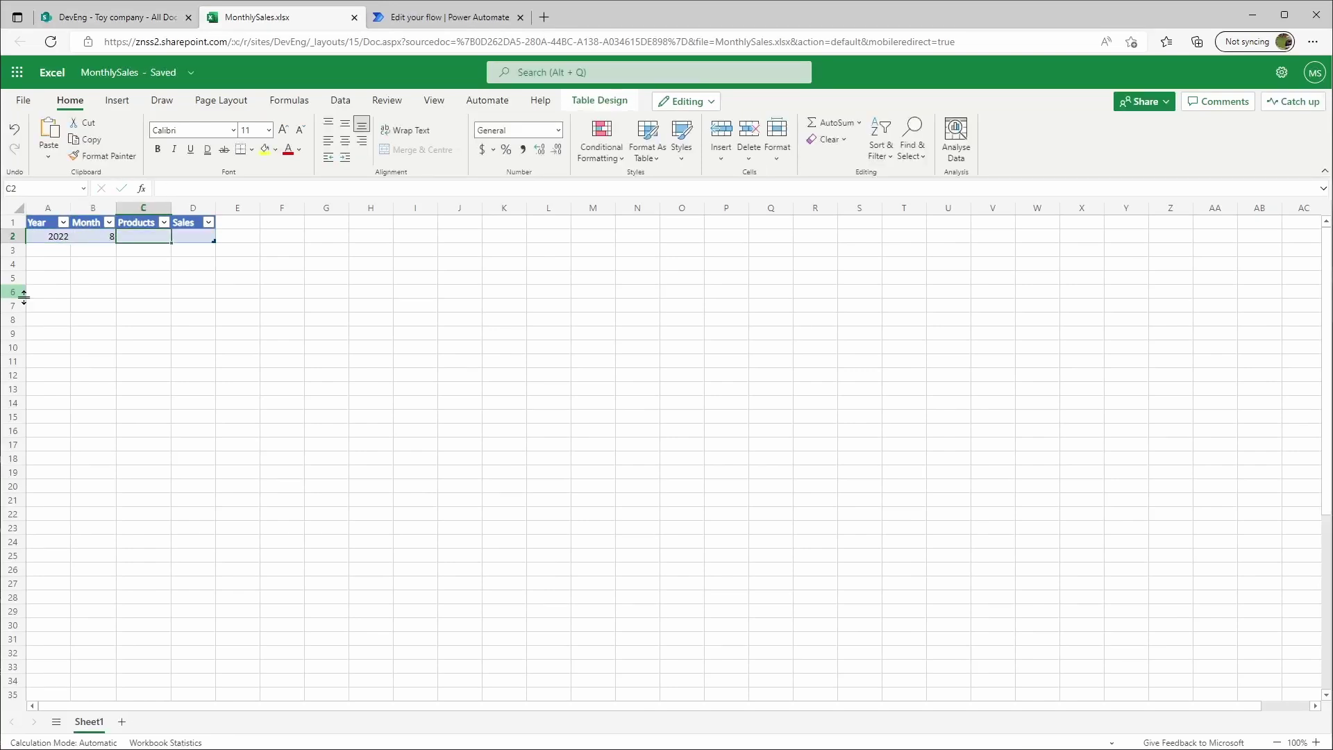
text(Dolls)
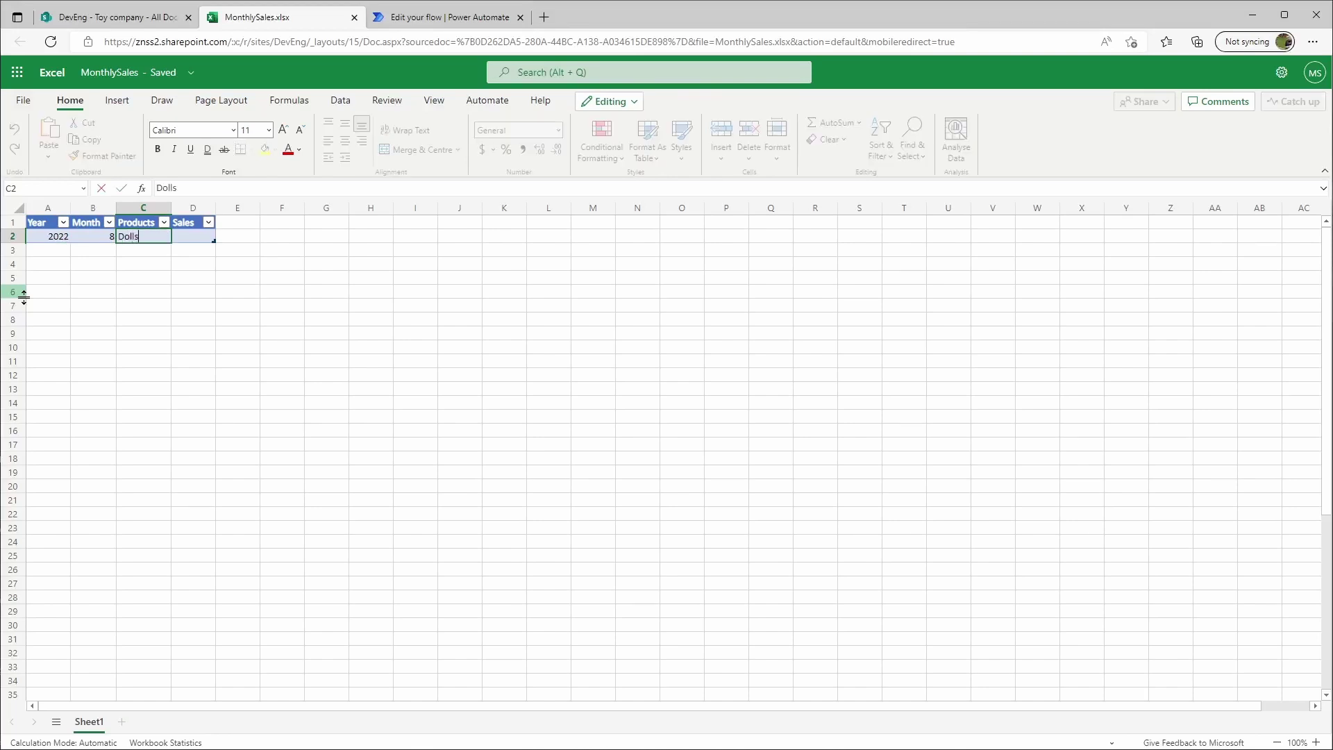
key(Tab)
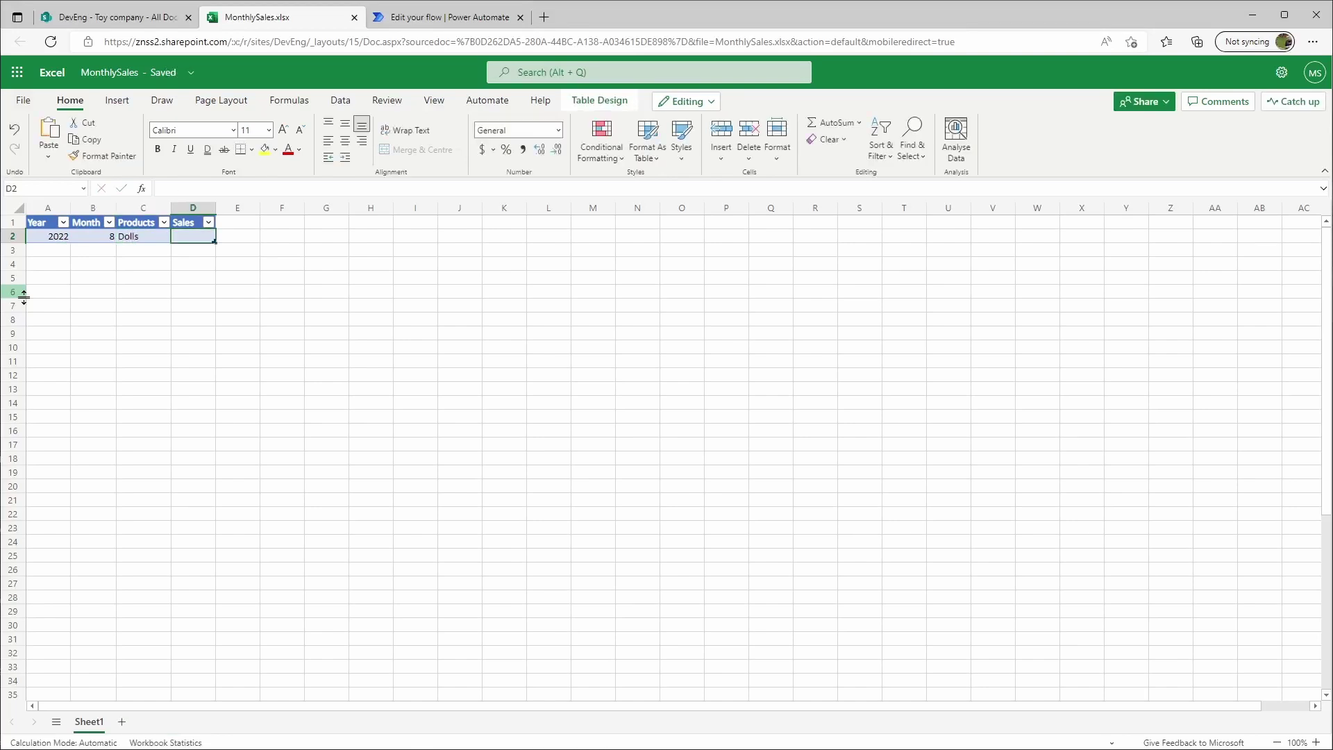
text(2000)
key(Return)
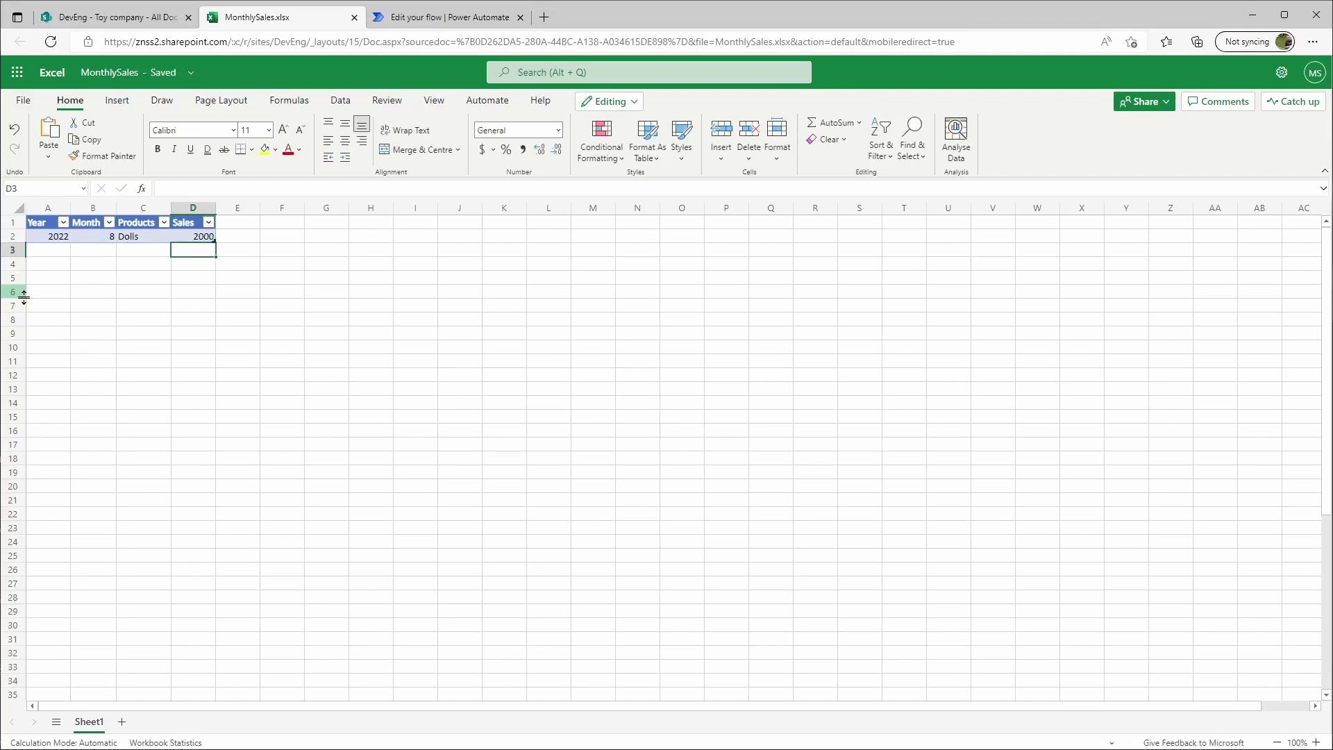
Enter the row 2022, 8, Puzzles, 1000
key(Left)
key(Left)
key(Left)
text(2022)
key(Tab)
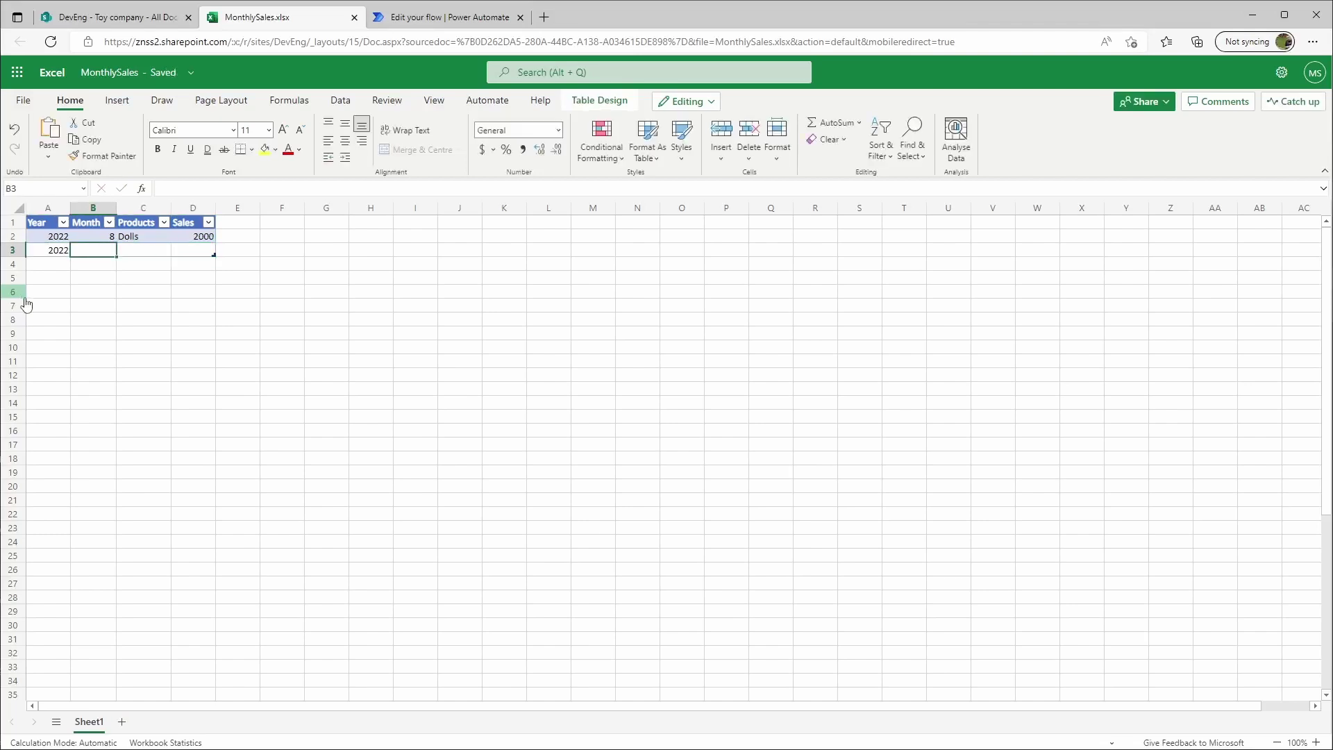
text(8)
key(Tab)
text(Pu)
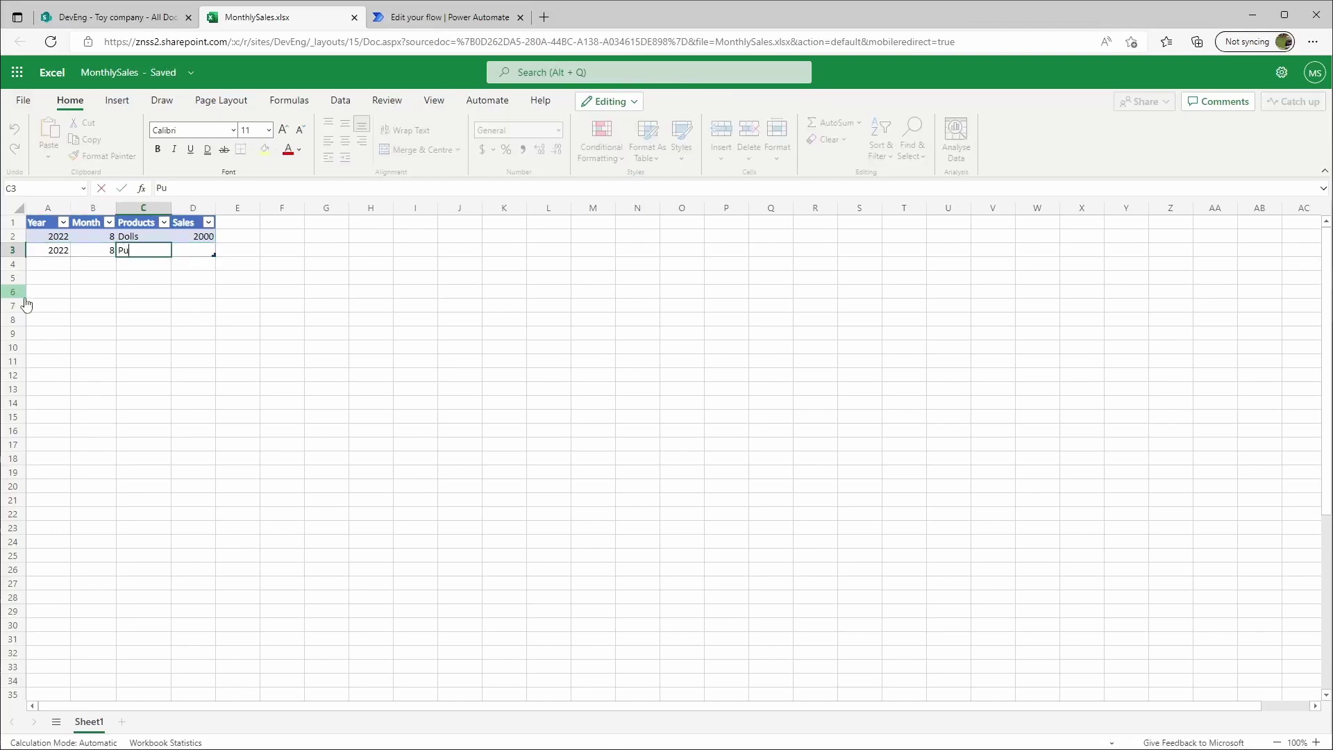
text(zzles)
key(Tab)
text(1000)
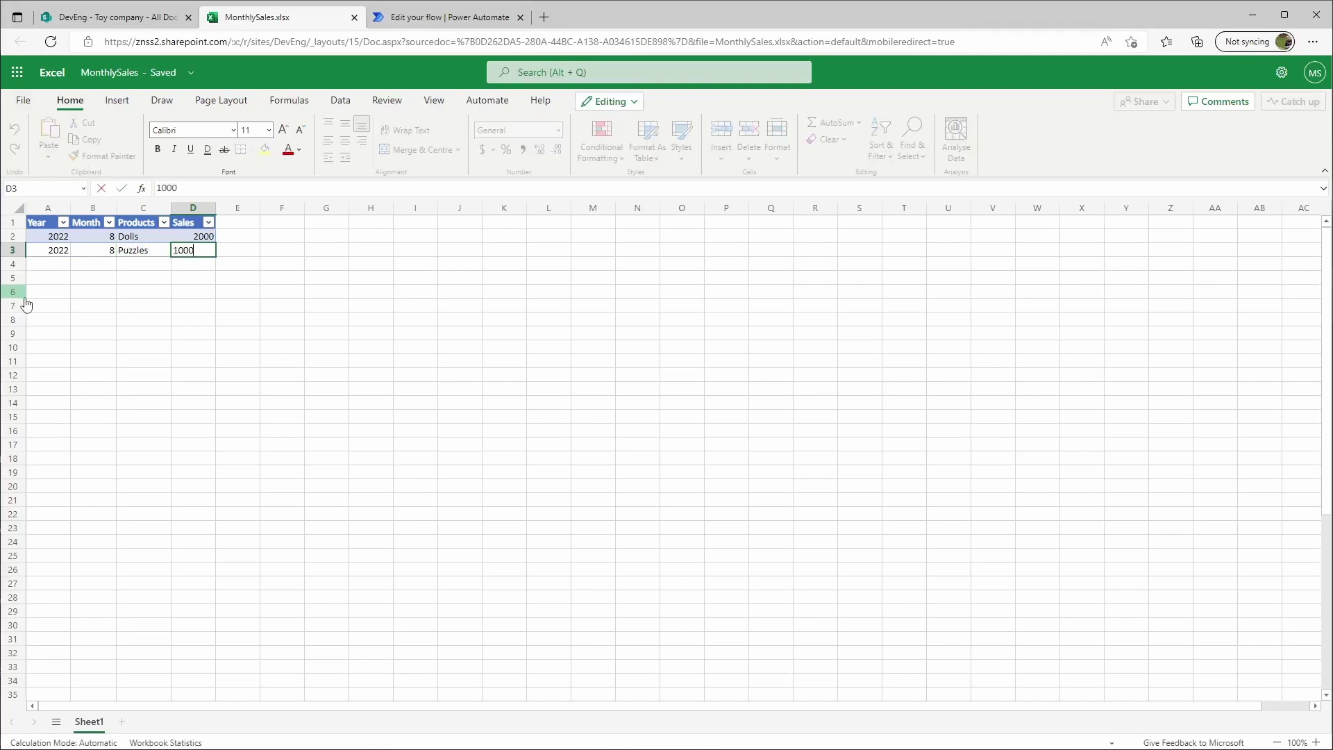
key(Return)
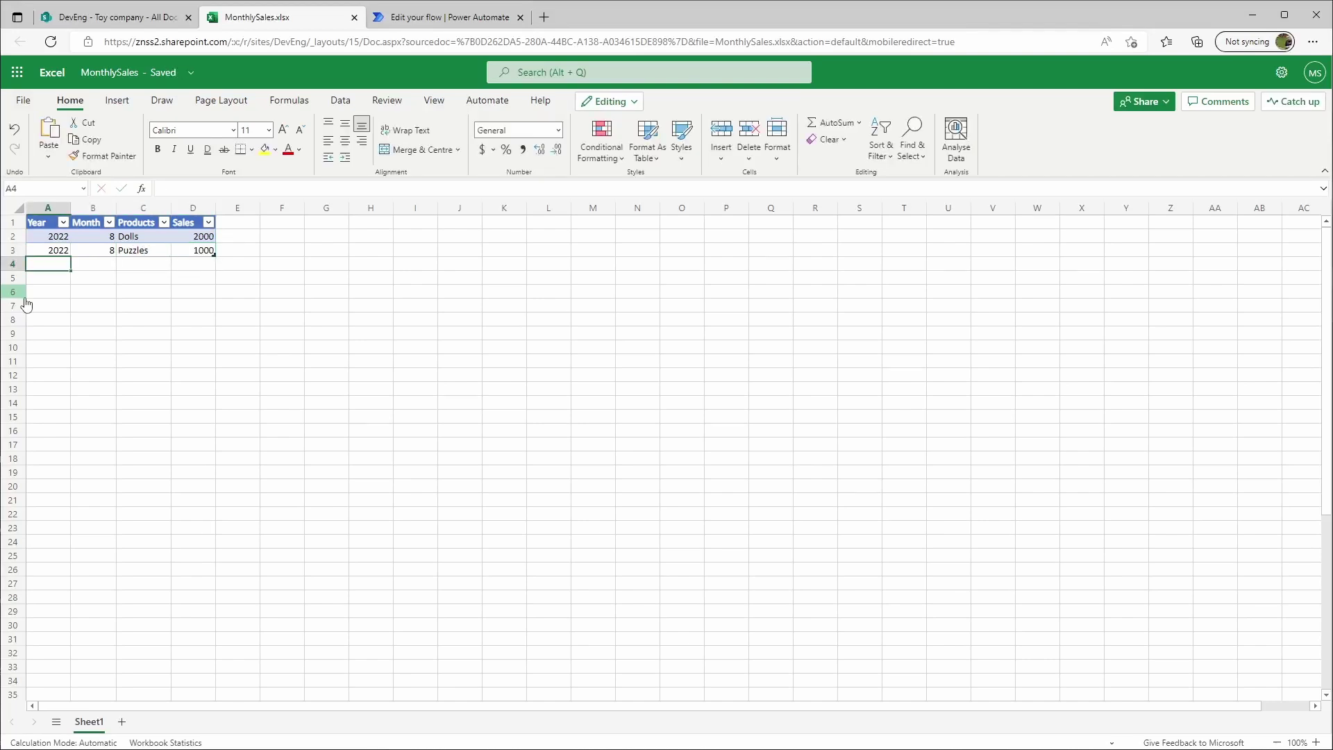
Enter the row 2022, 8, RC Cars, 500
text(2022)
key(Tab)
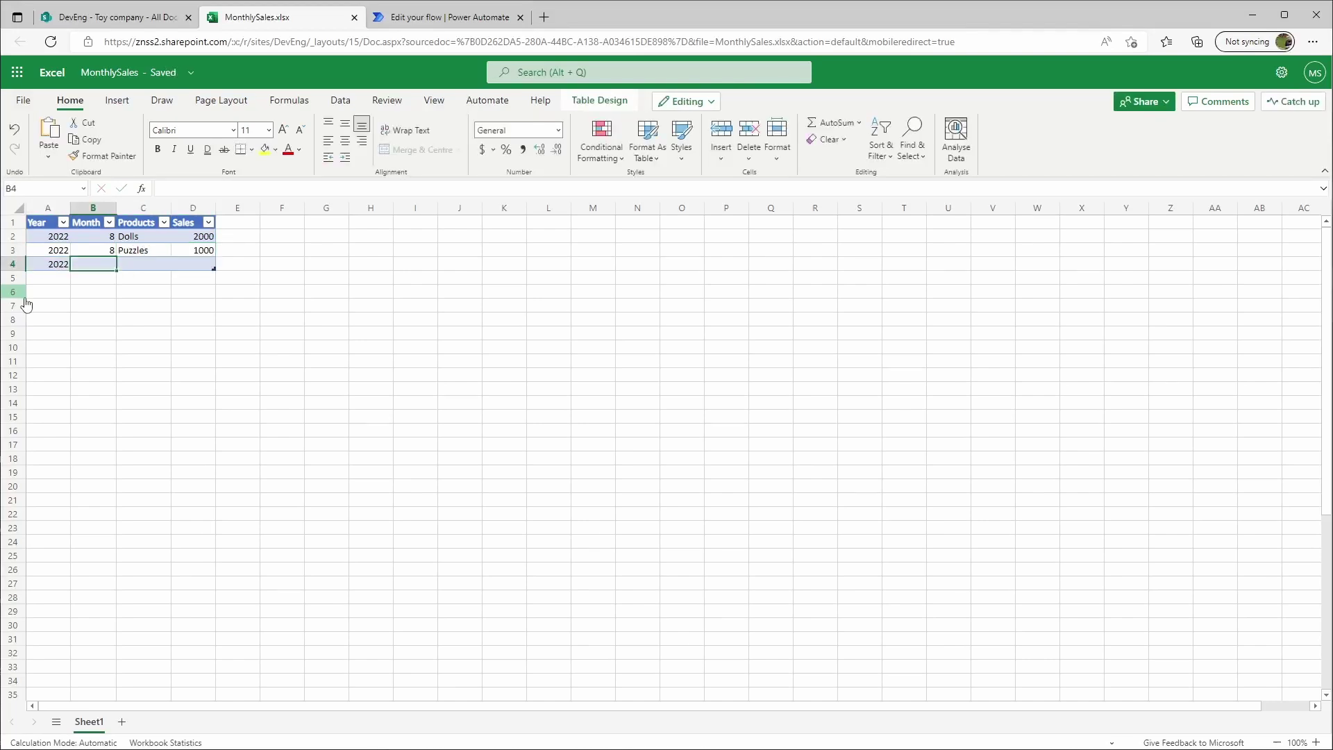
text(8)
key(Tab)
text(RC)
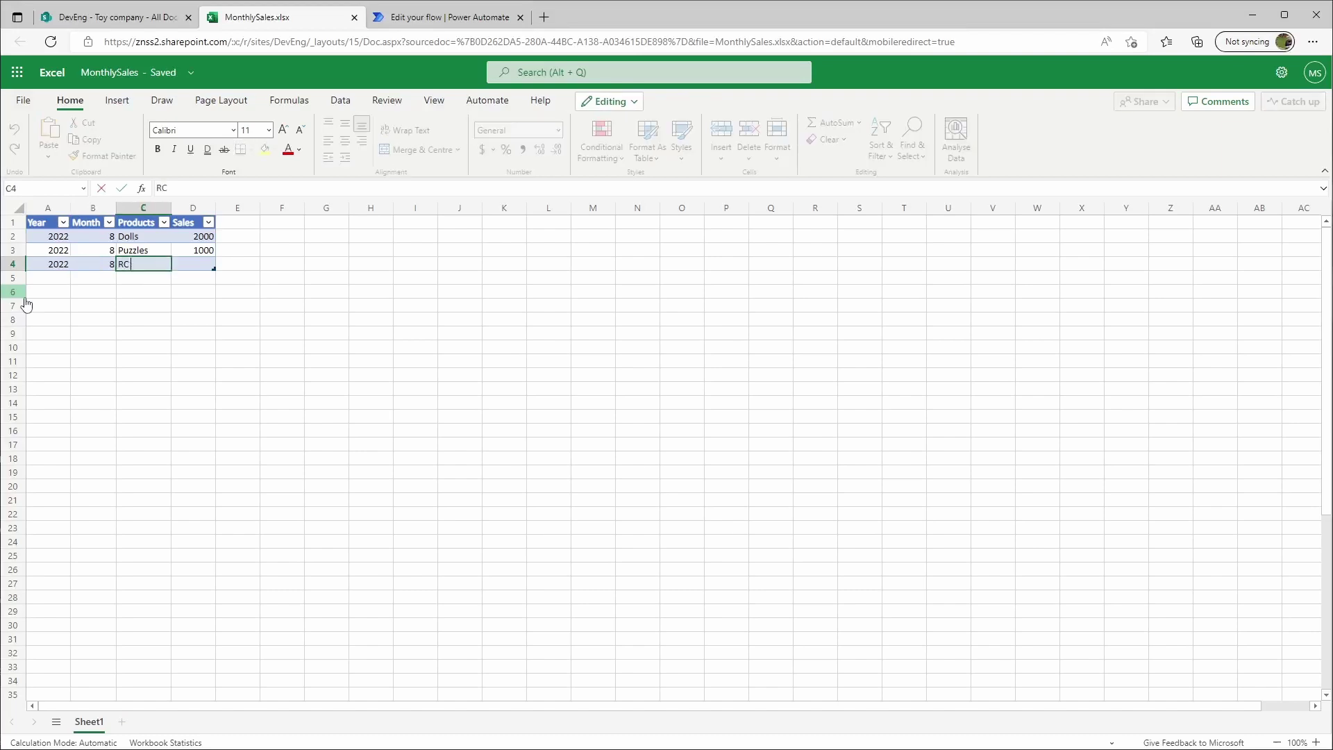
text( Cars)
key(Tab)
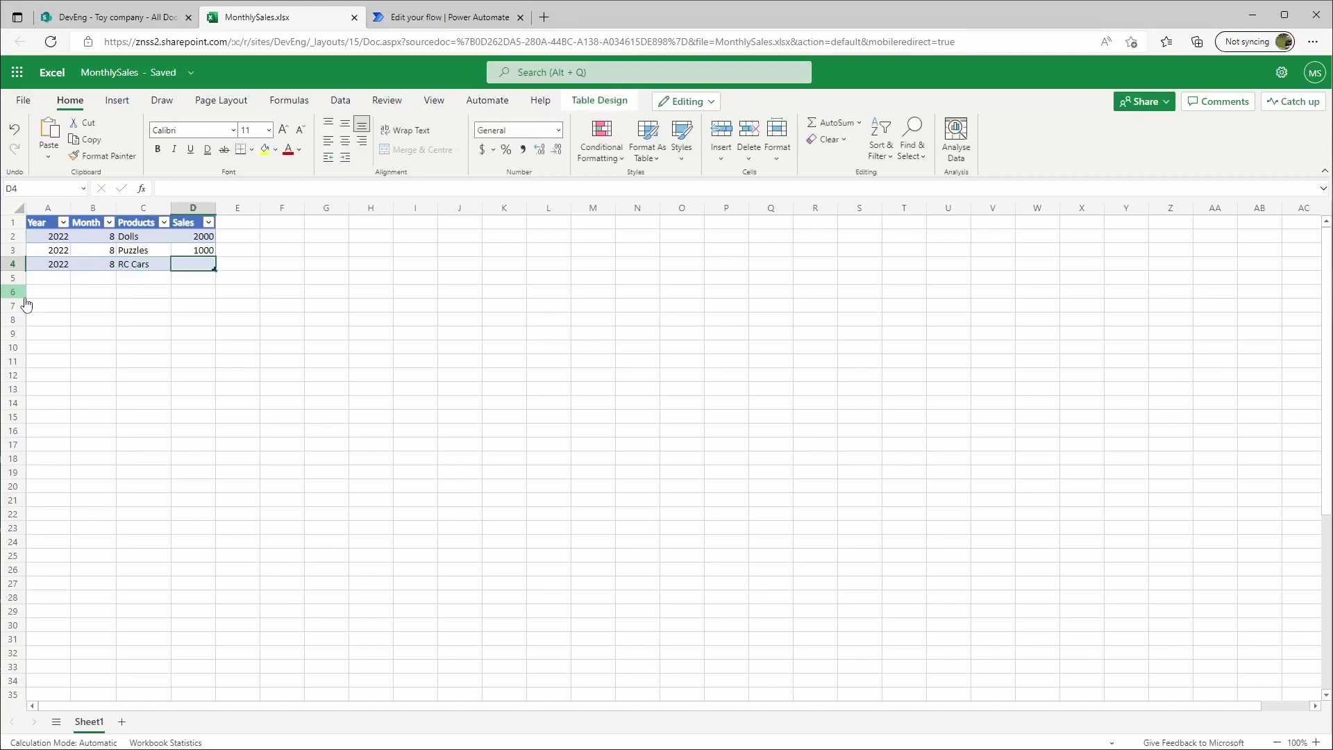
text(500)
key(Return)
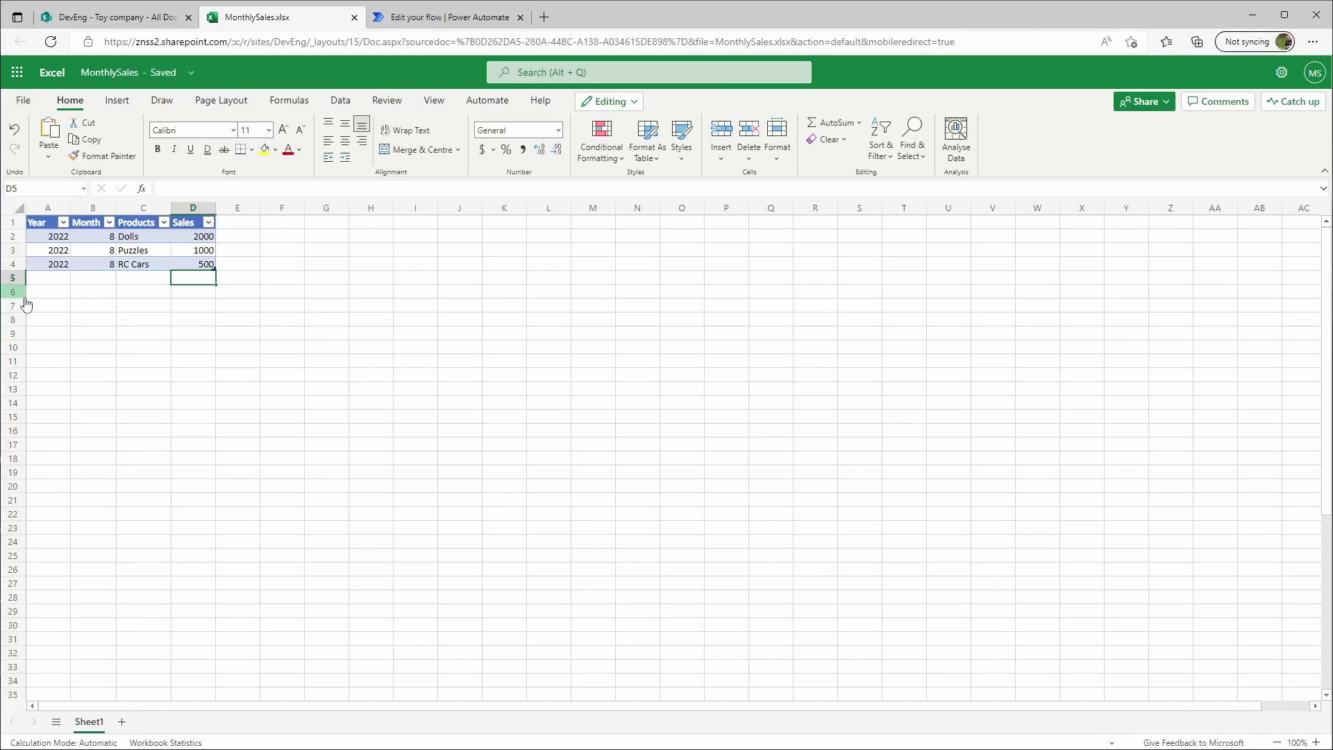
Save a copy named MonthlySales - Copy into the uploads folder and close its tab
click(26, 102)
click(49, 235)
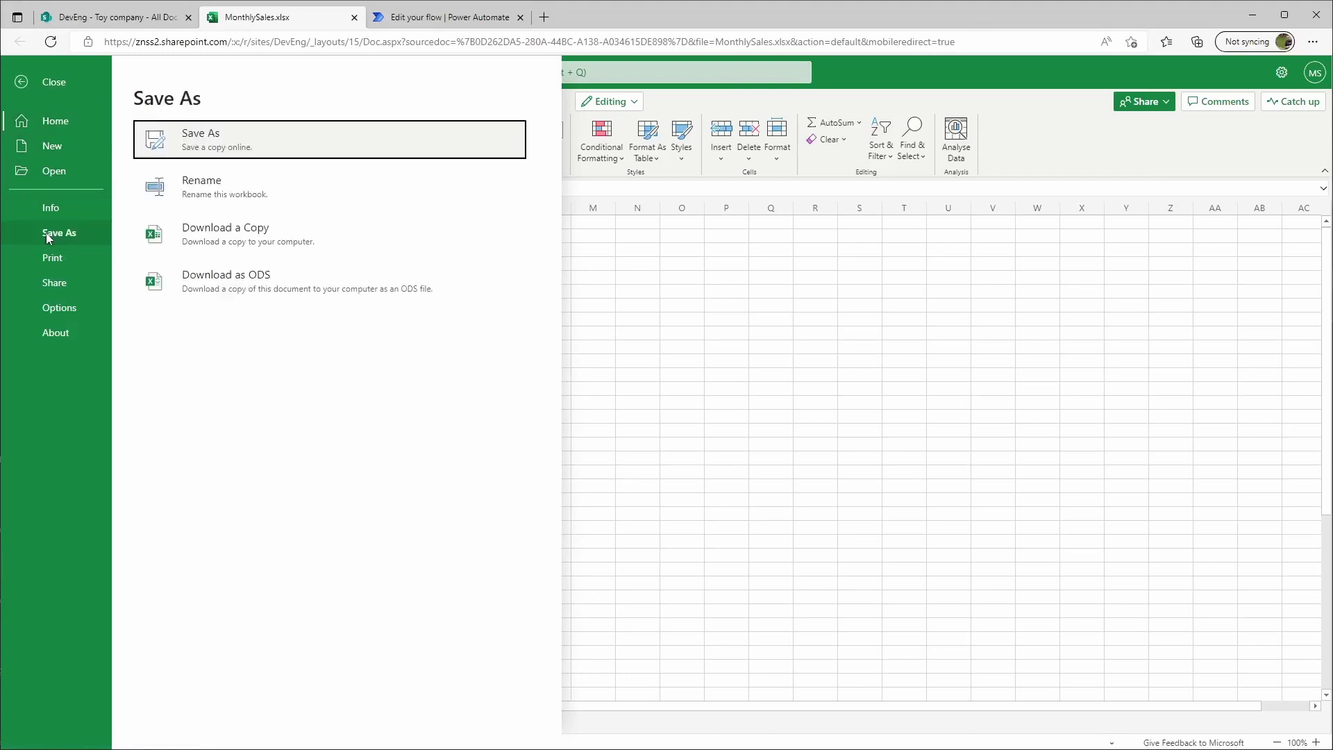
click(245, 147)
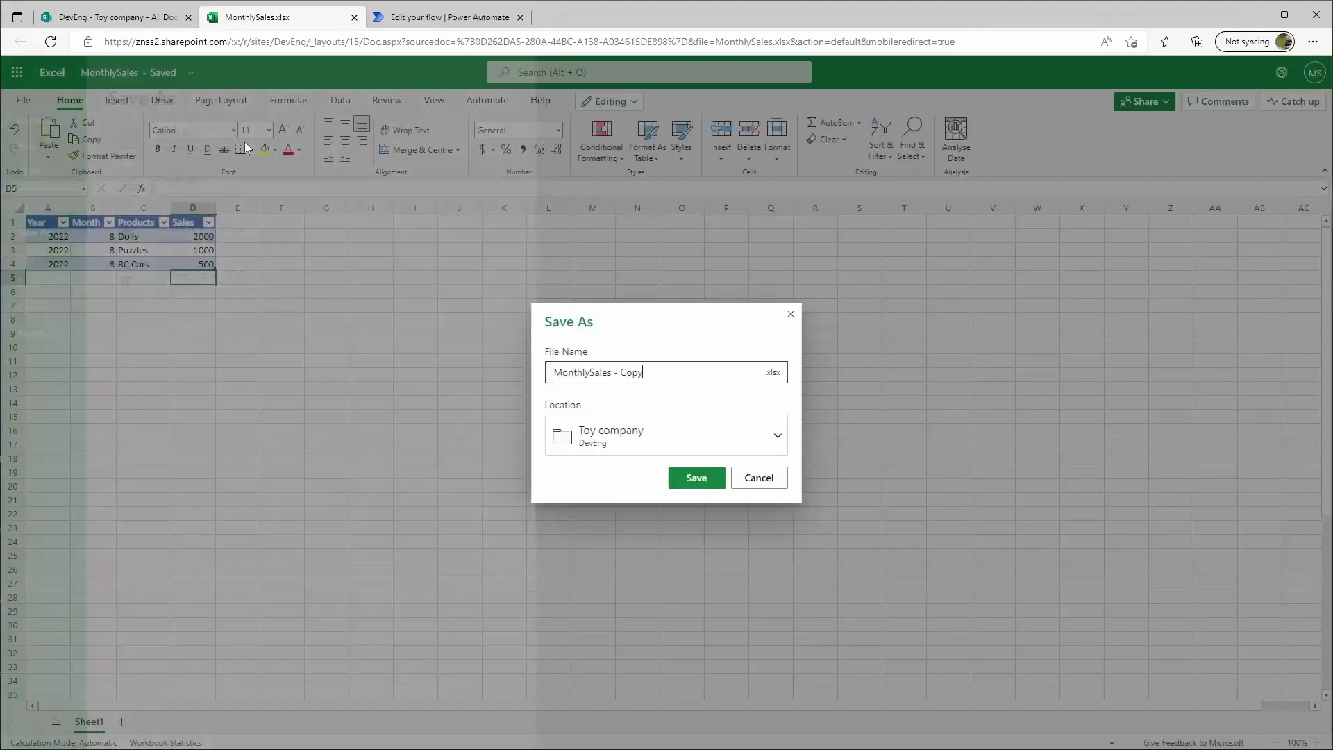
click(723, 439)
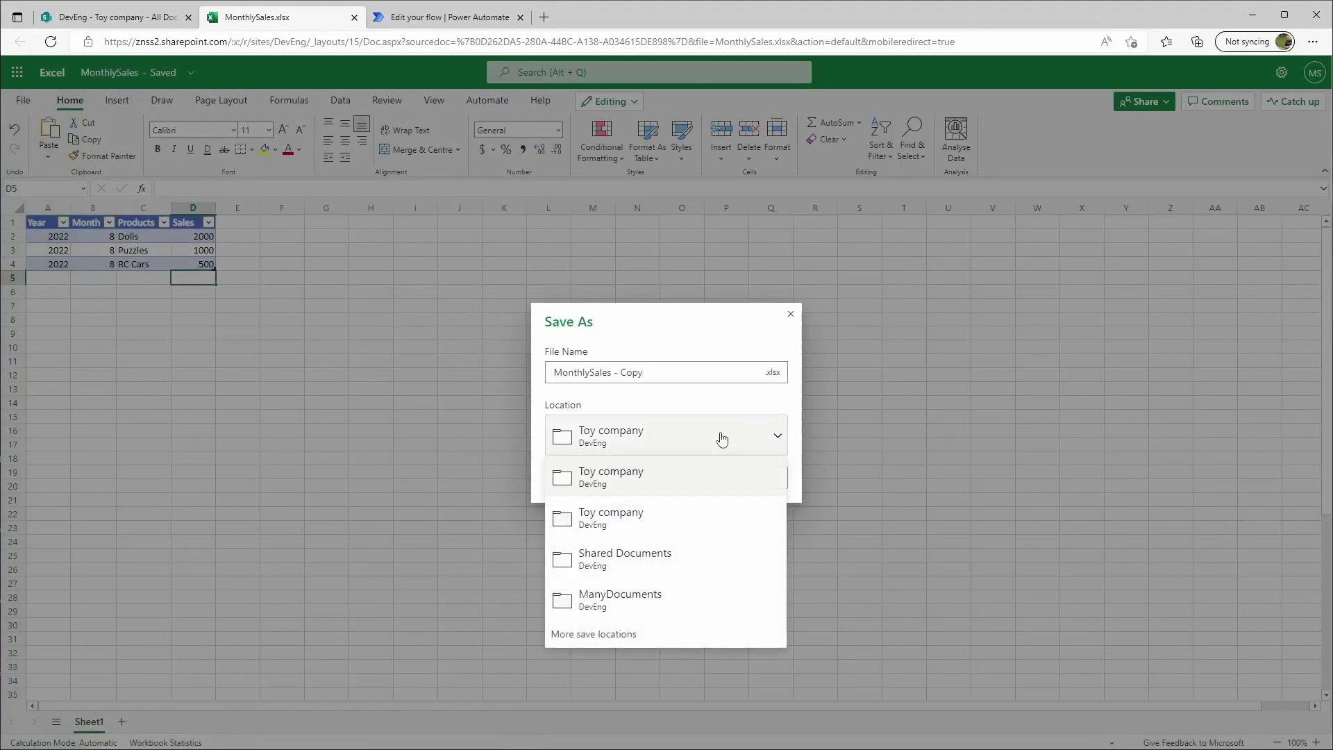
click(611, 634)
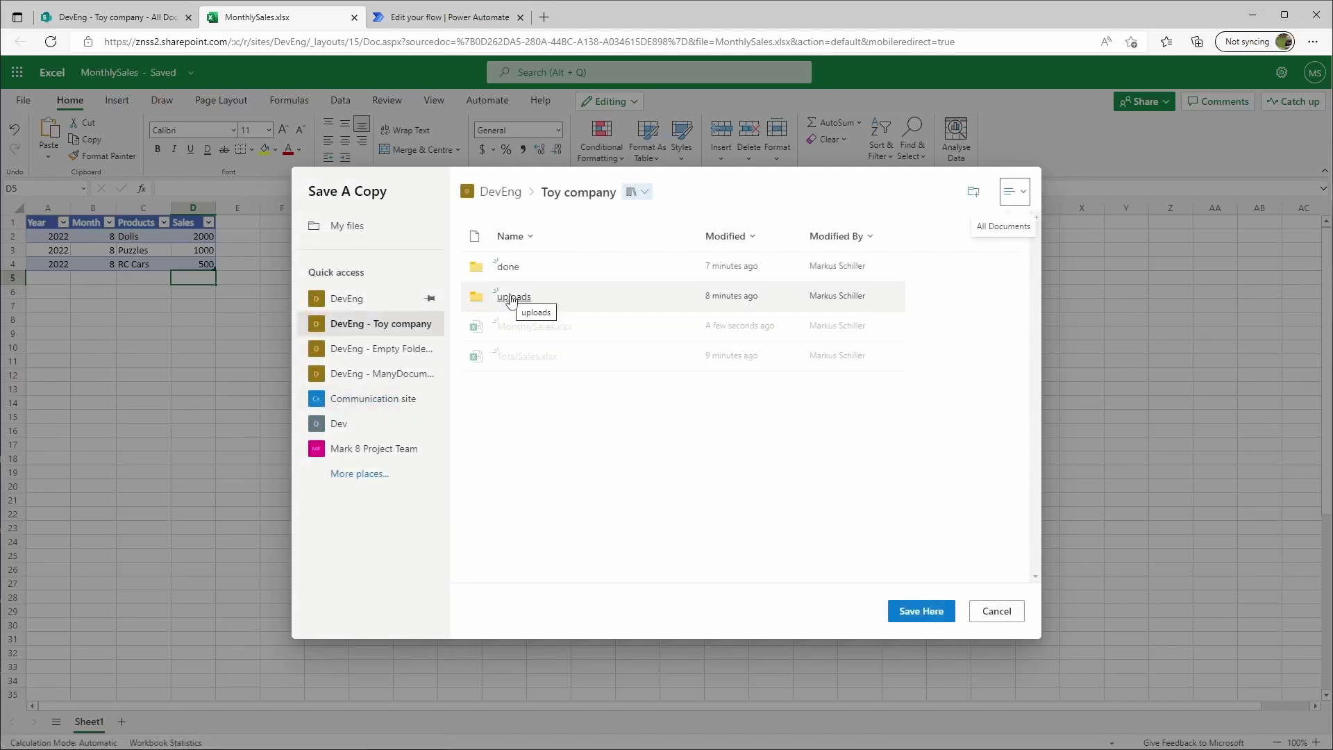
click(514, 298)
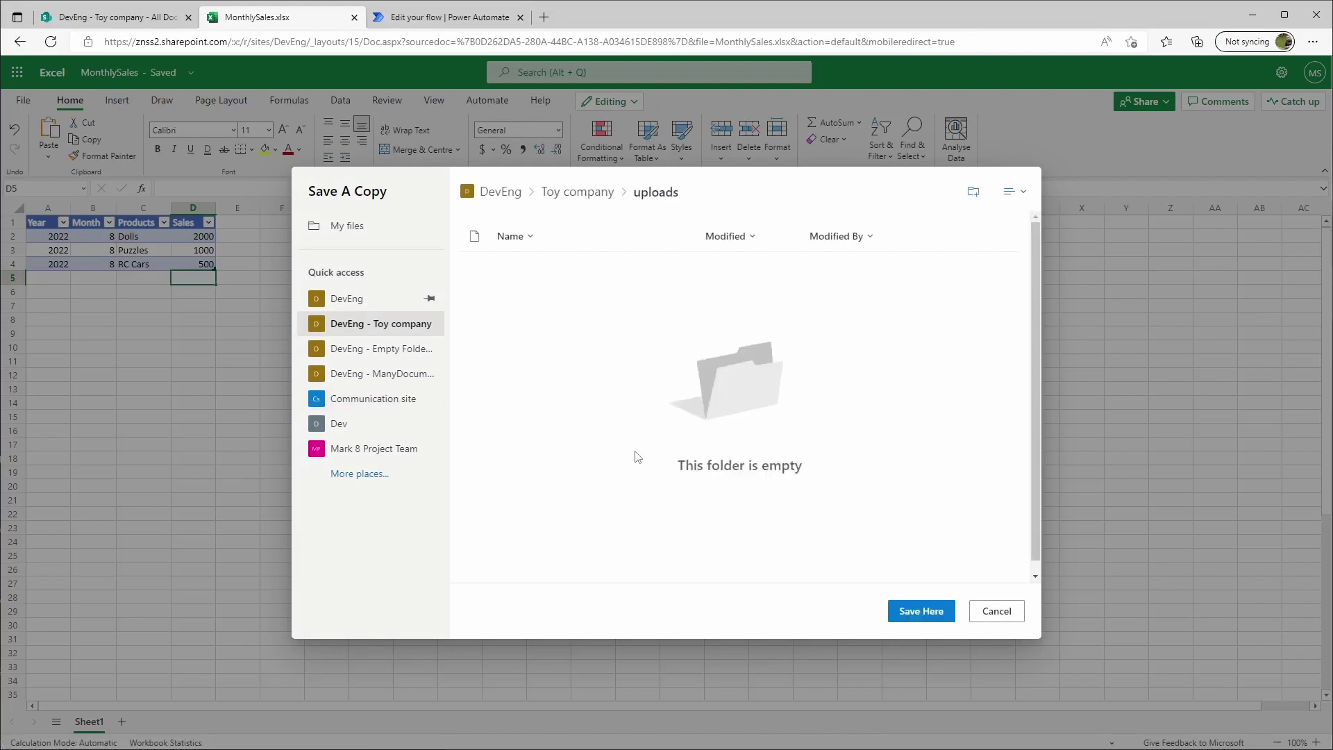
click(924, 611)
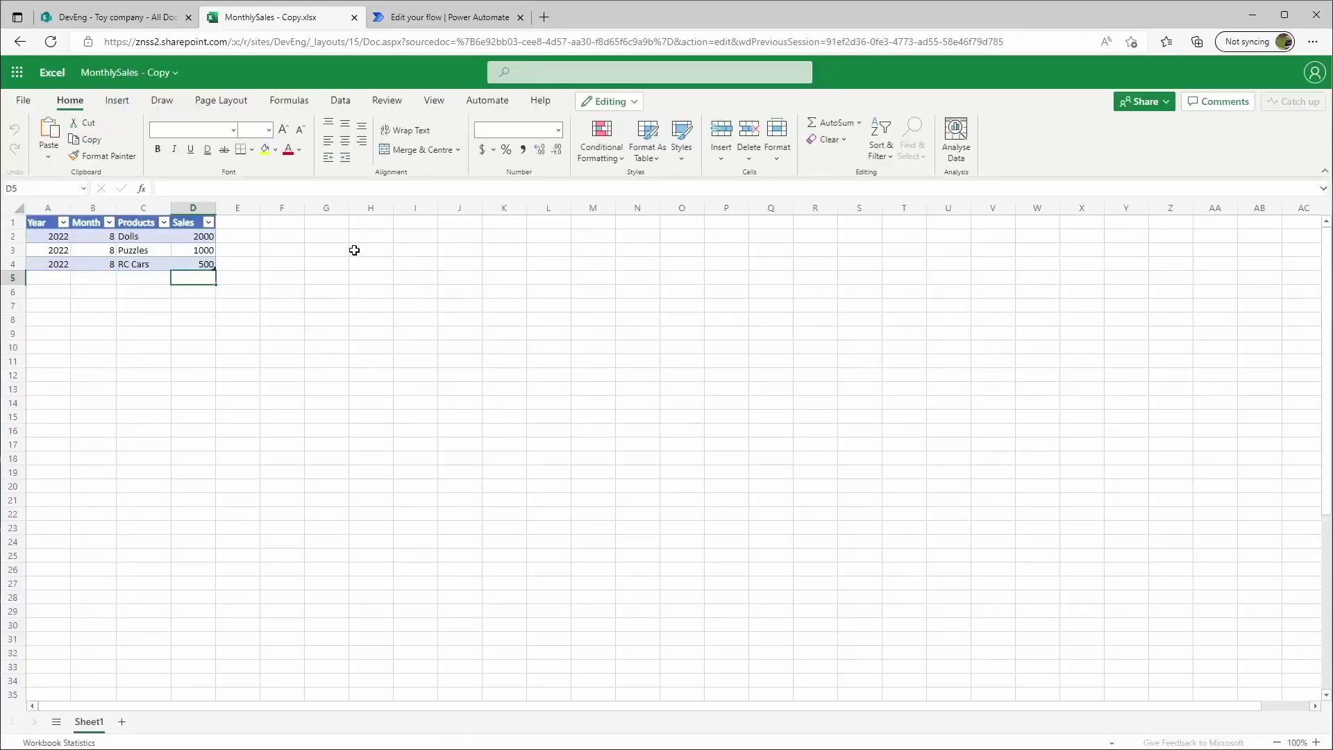
click(355, 17)
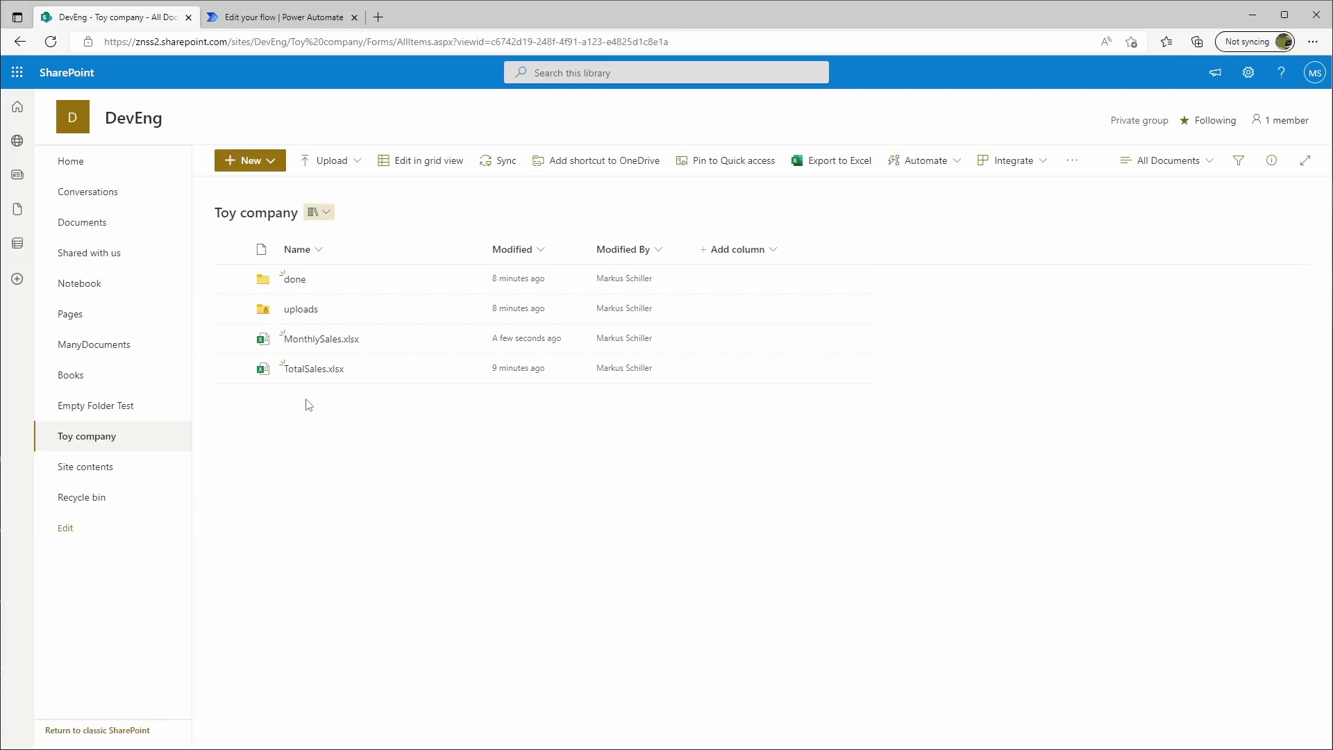
Open the uploads folder to confirm MonthlySales - Copy.xlsx is there
click(301, 311)
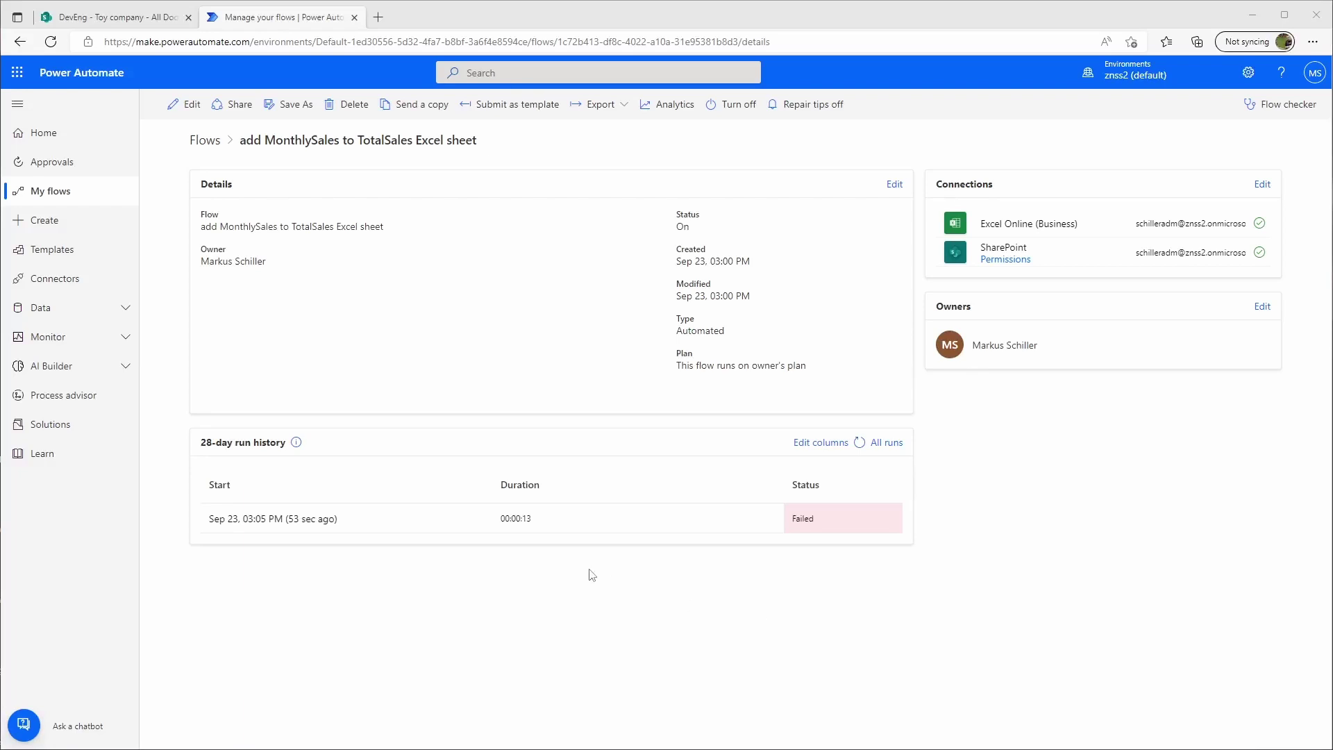
Open the failed run and inspect the Apply to each and Move file steps' locked-file error
click(280, 523)
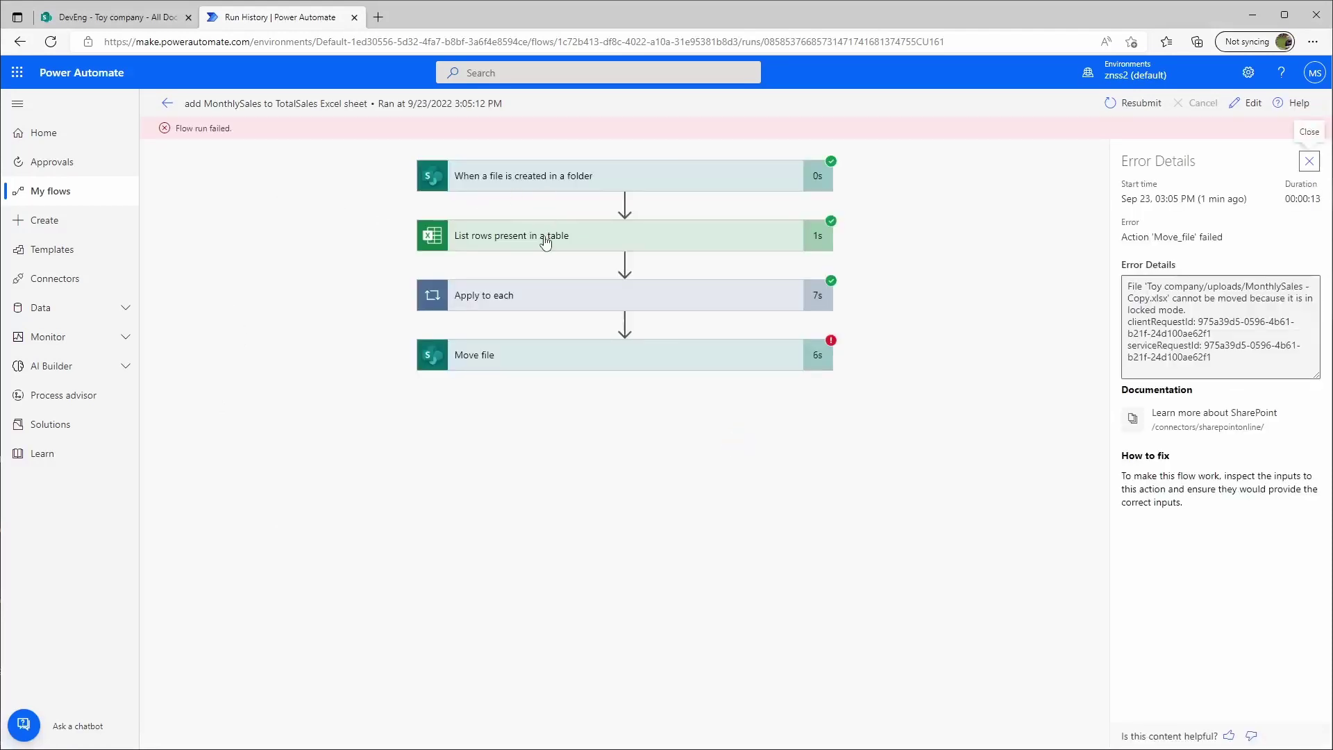
click(544, 300)
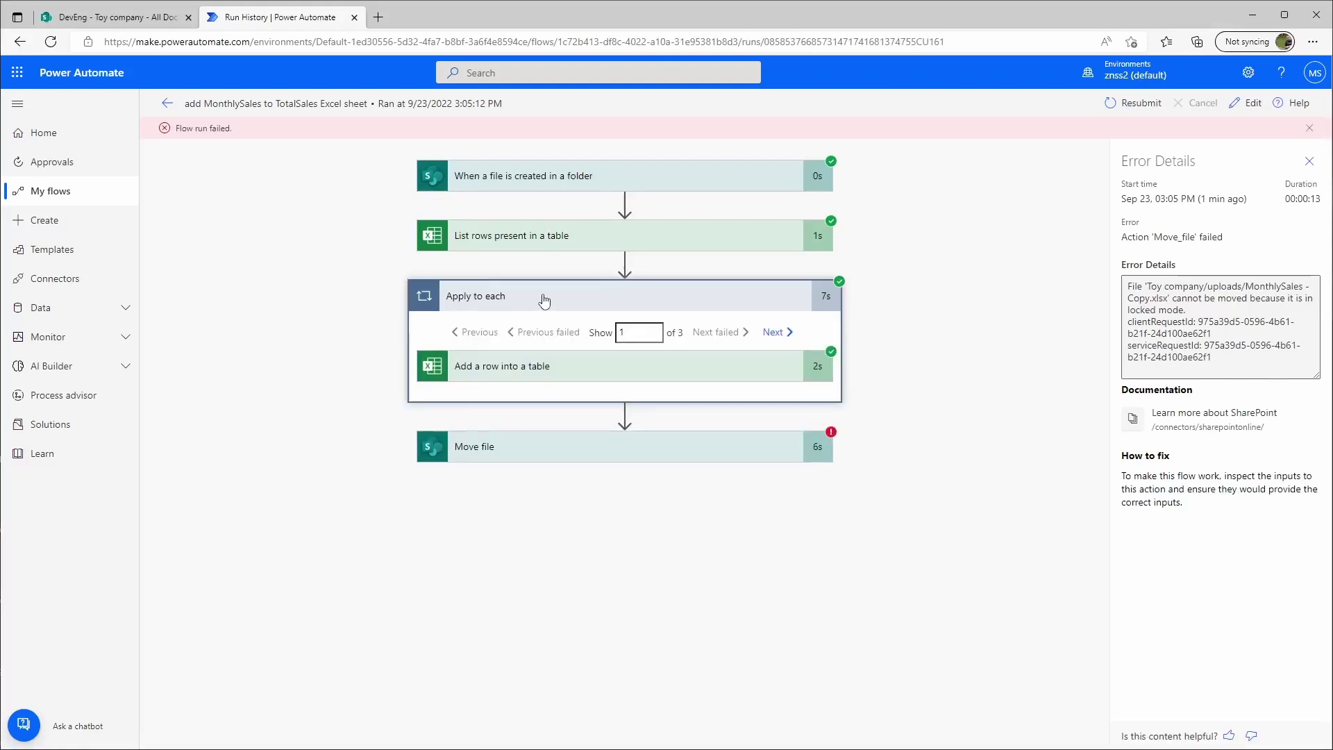
click(544, 300)
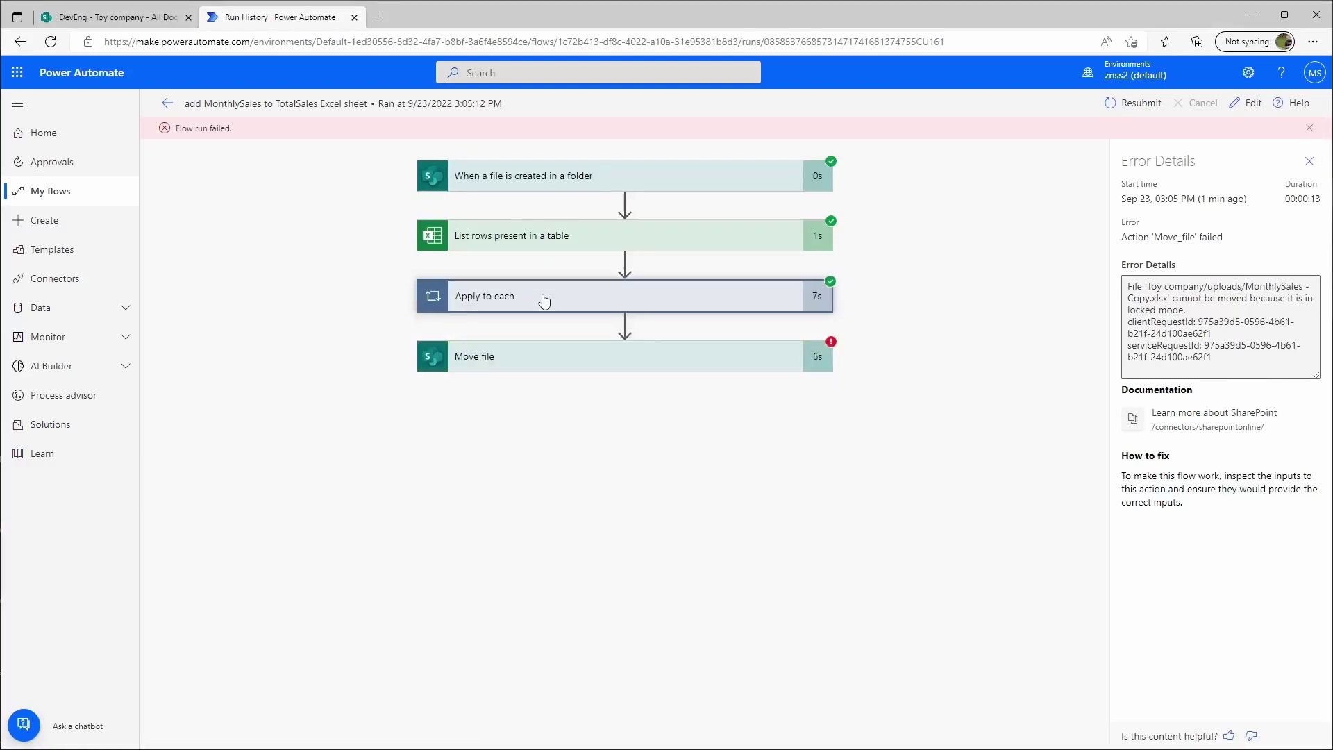
click(528, 368)
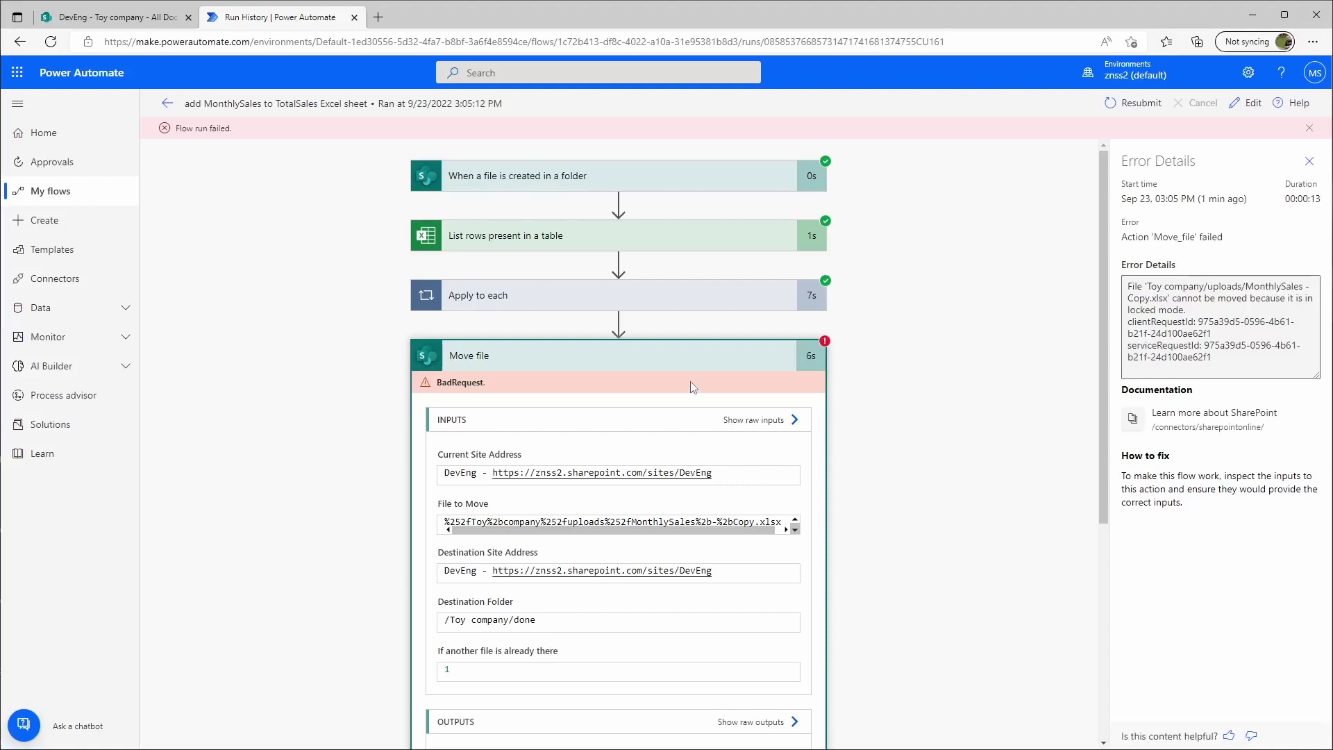
click(668, 360)
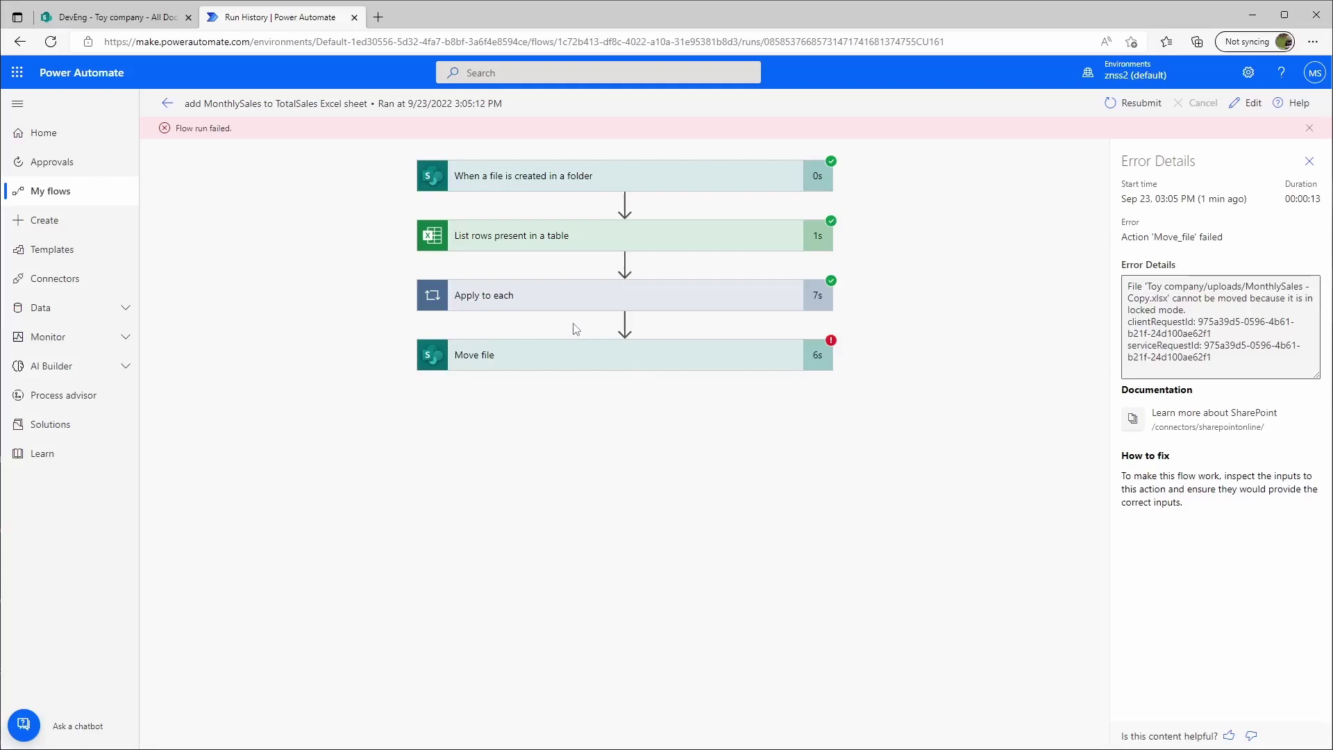
Open TotalSales.xlsx, select the empty Product cells C2:C4, then return to the SharePoint library
click(135, 23)
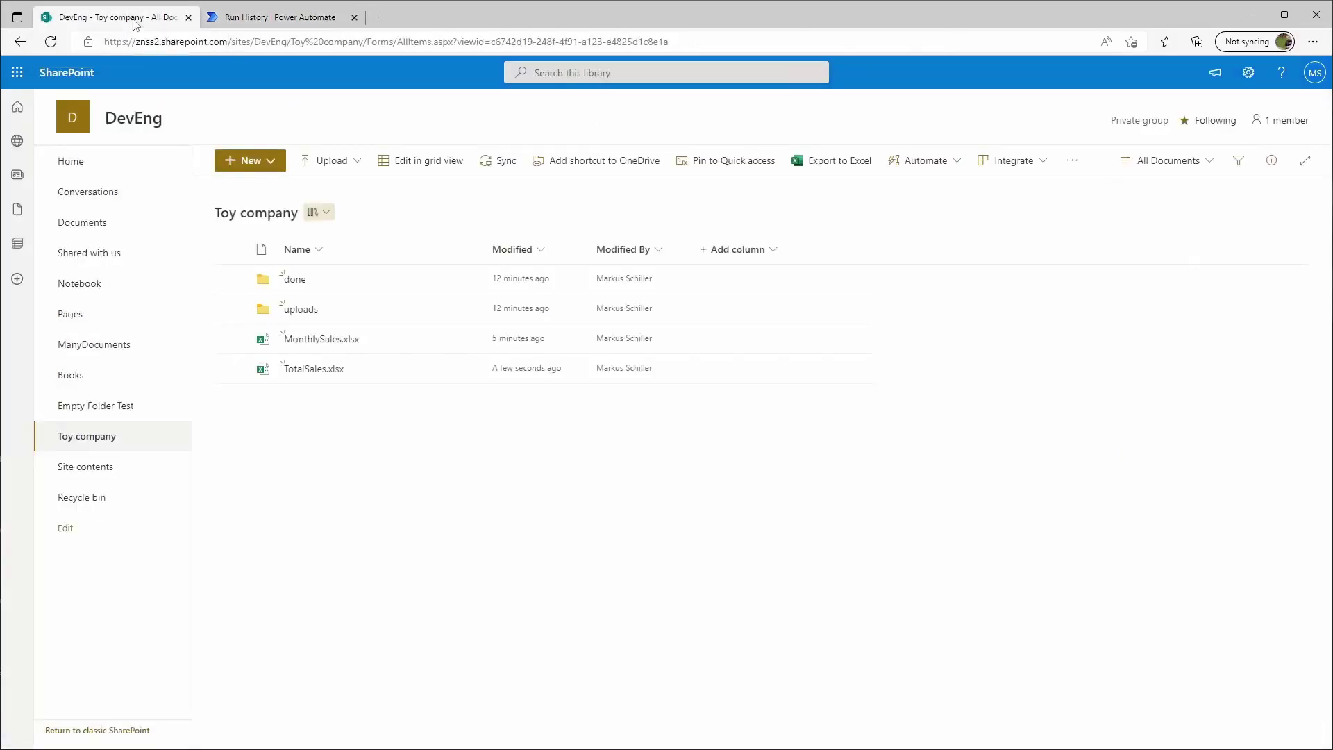
click(311, 373)
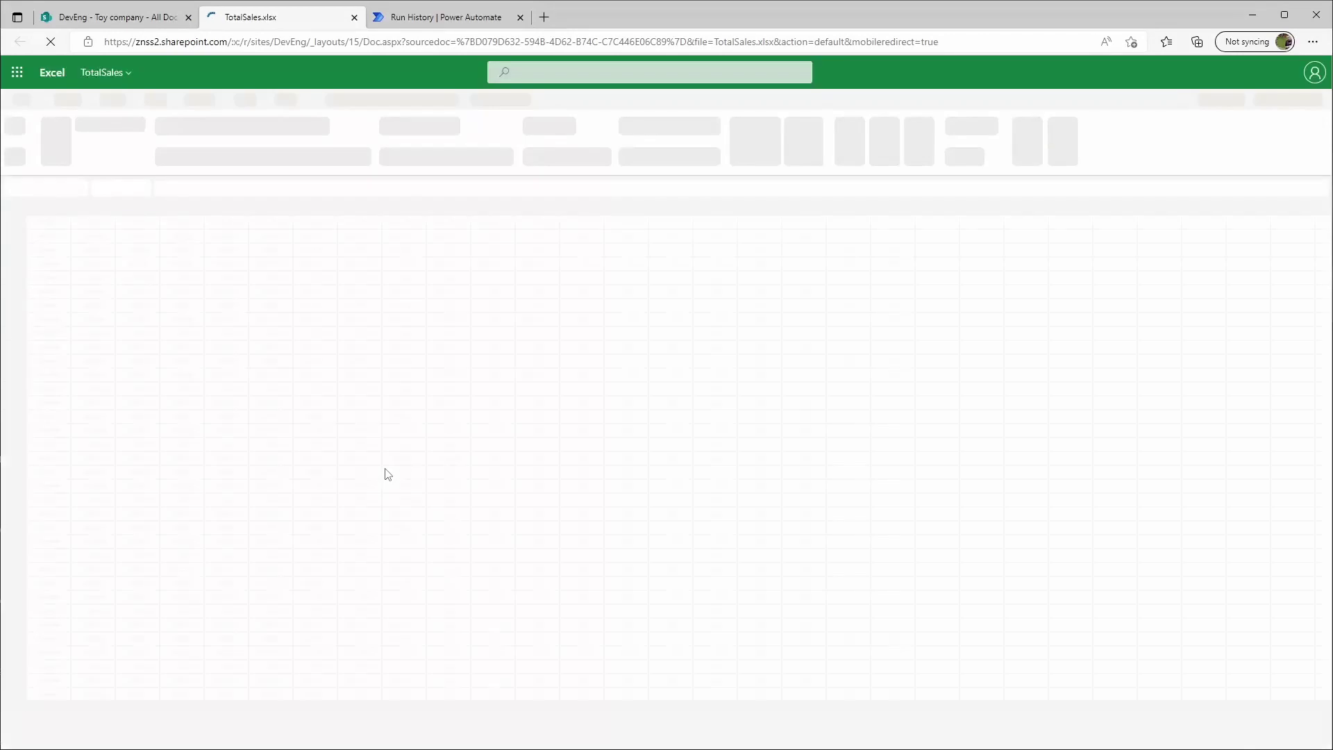
click(94, 247)
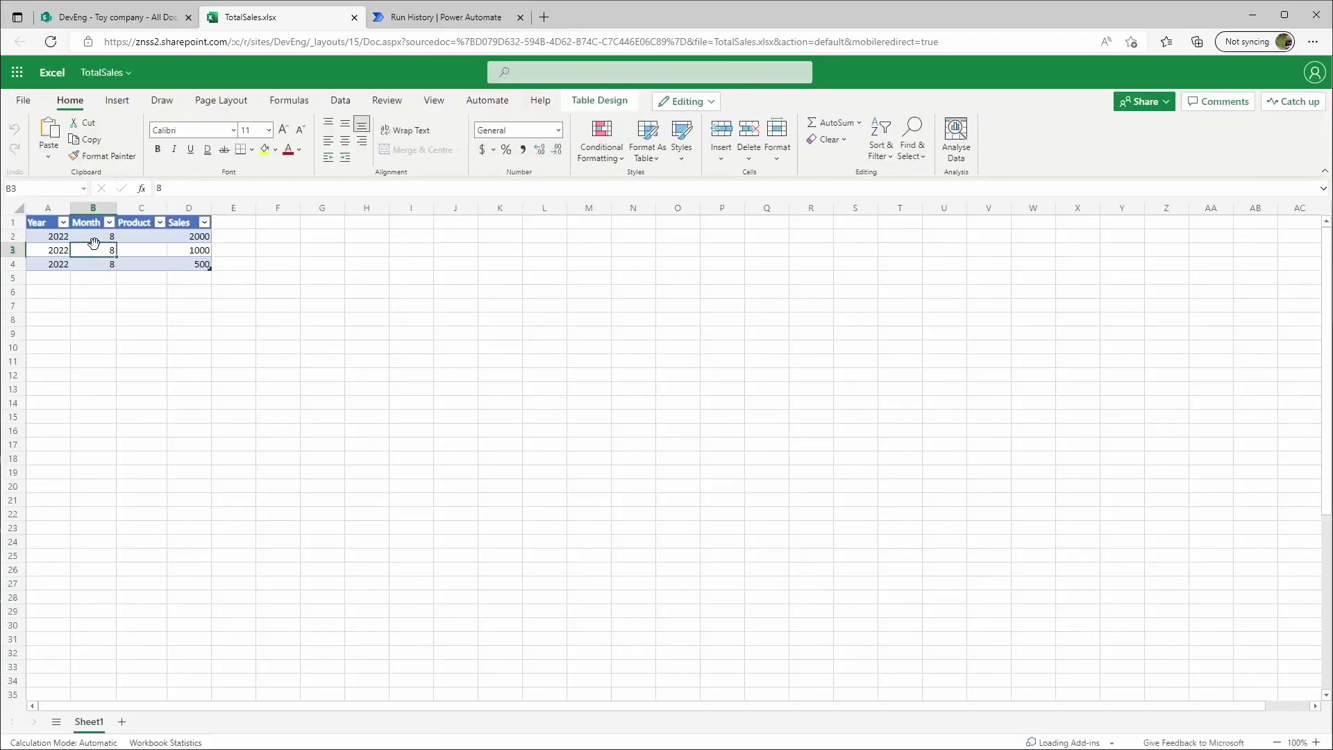
click(134, 239)
drag(146, 237, 147, 264)
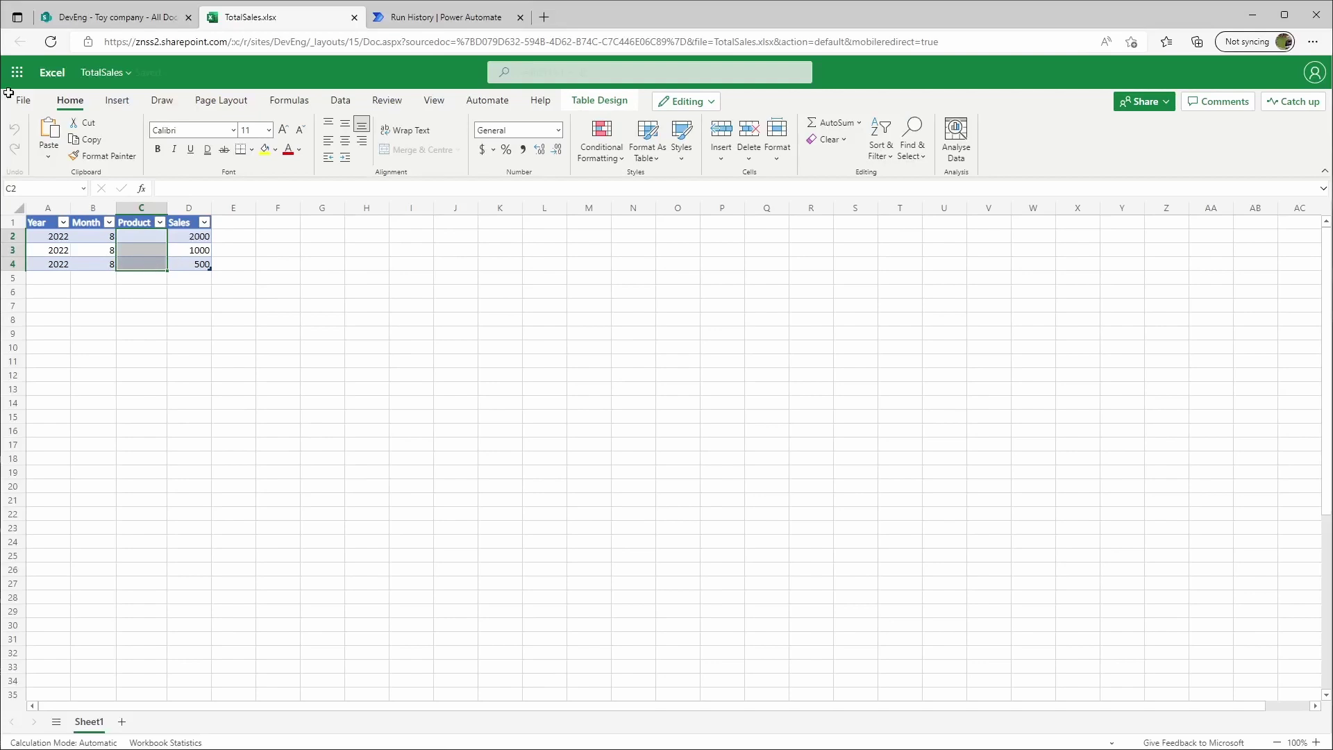
click(91, 26)
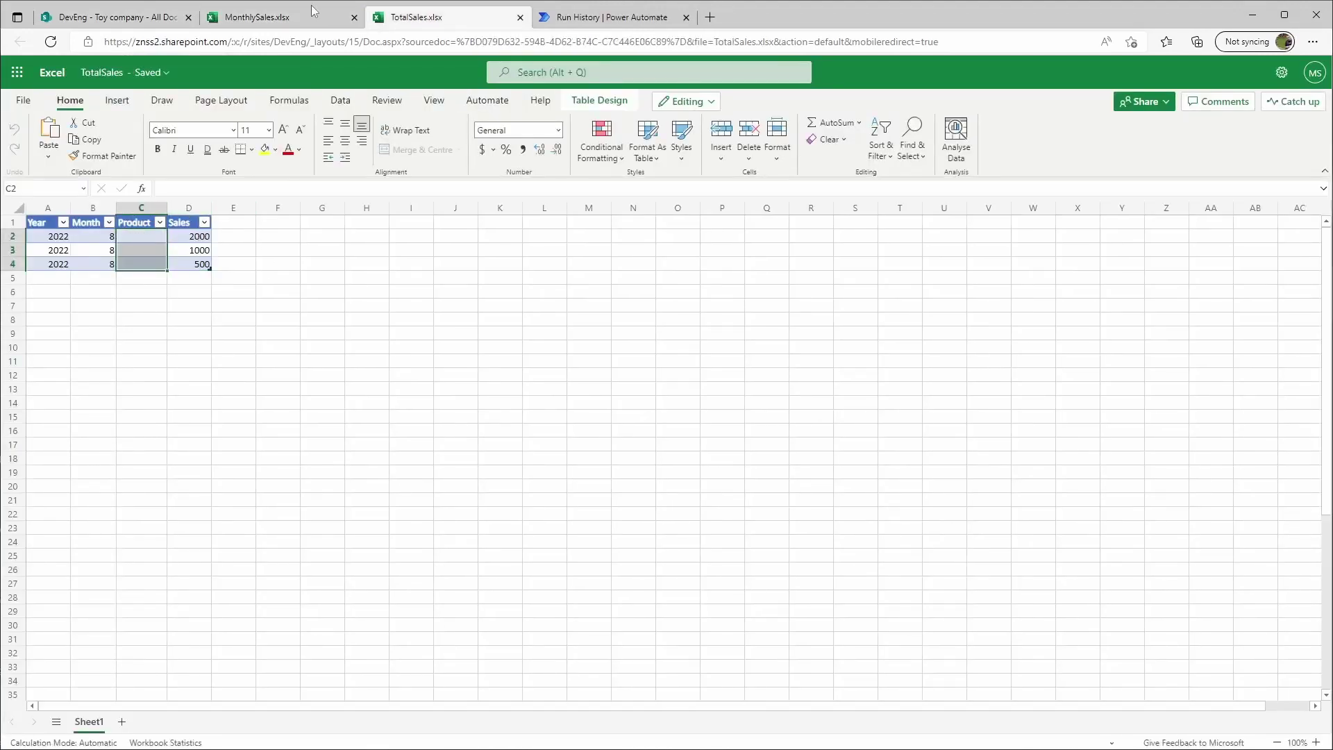
Rename the MonthlySales C1 header from 'Products' to 'Product'
click(301, 15)
click(143, 218)
click(132, 222)
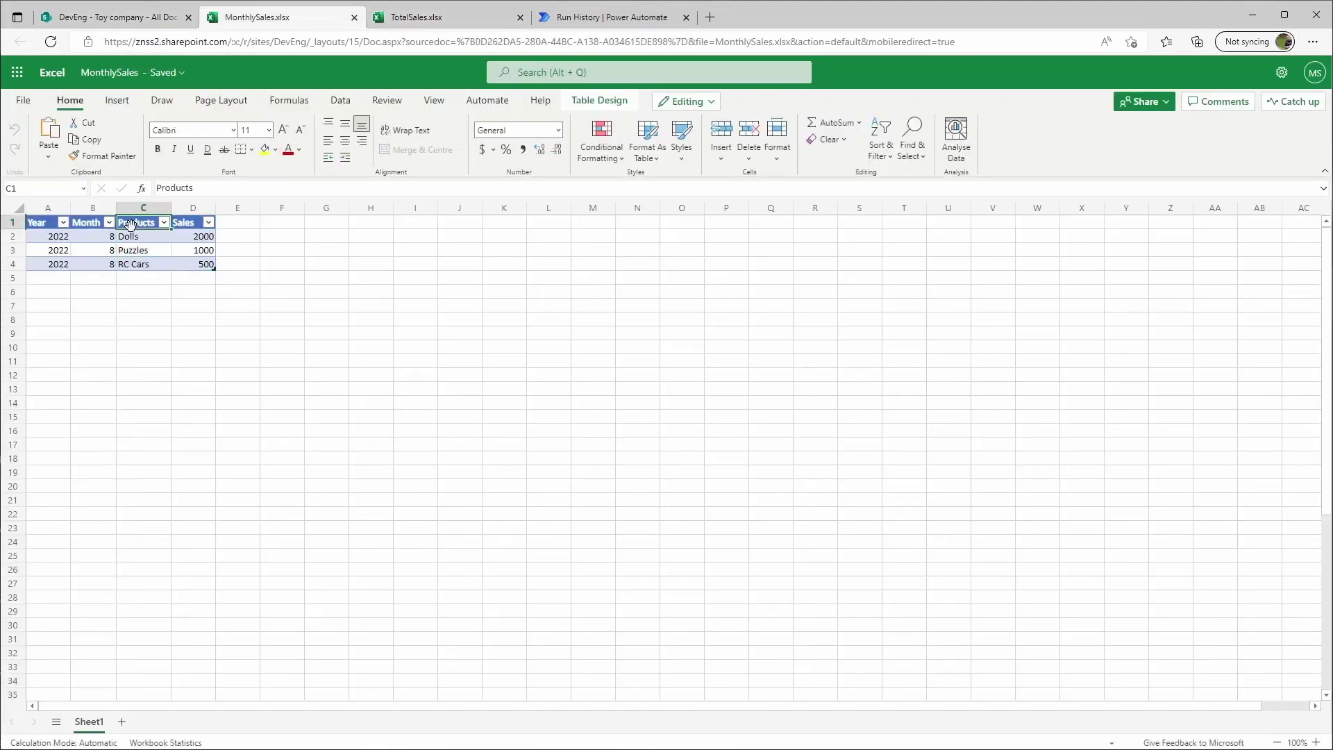
key(F2)
key(BackSpace)
key(Return)
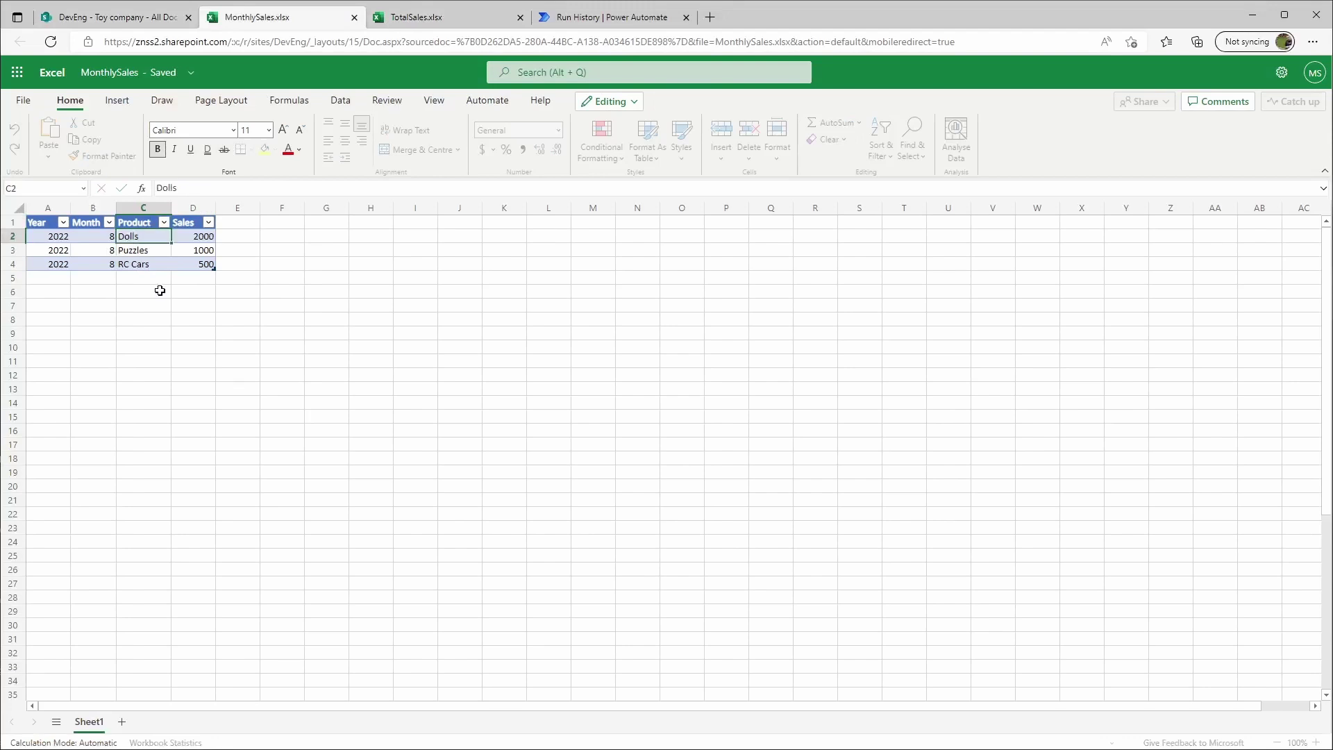
Delete the three flow-added August rows (rows 2–4) from the TotalSales table
click(100, 19)
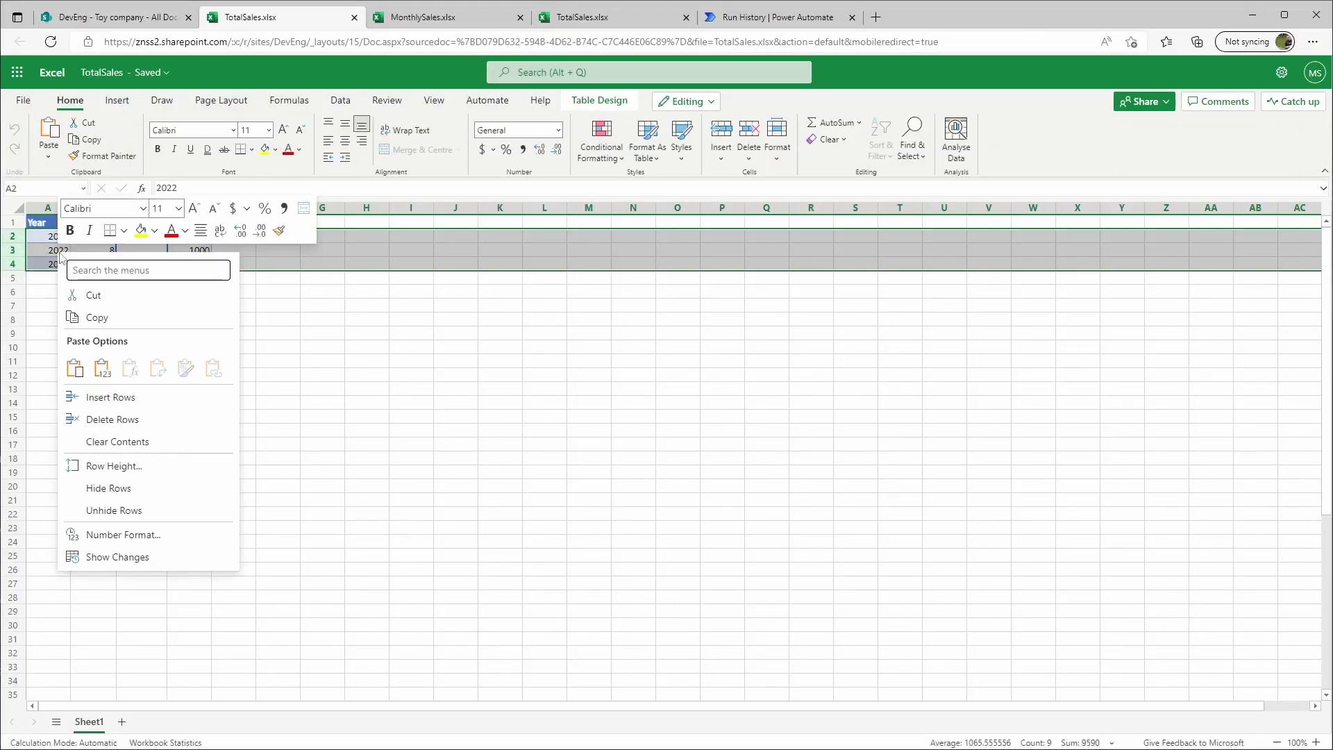
click(97, 419)
click(142, 319)
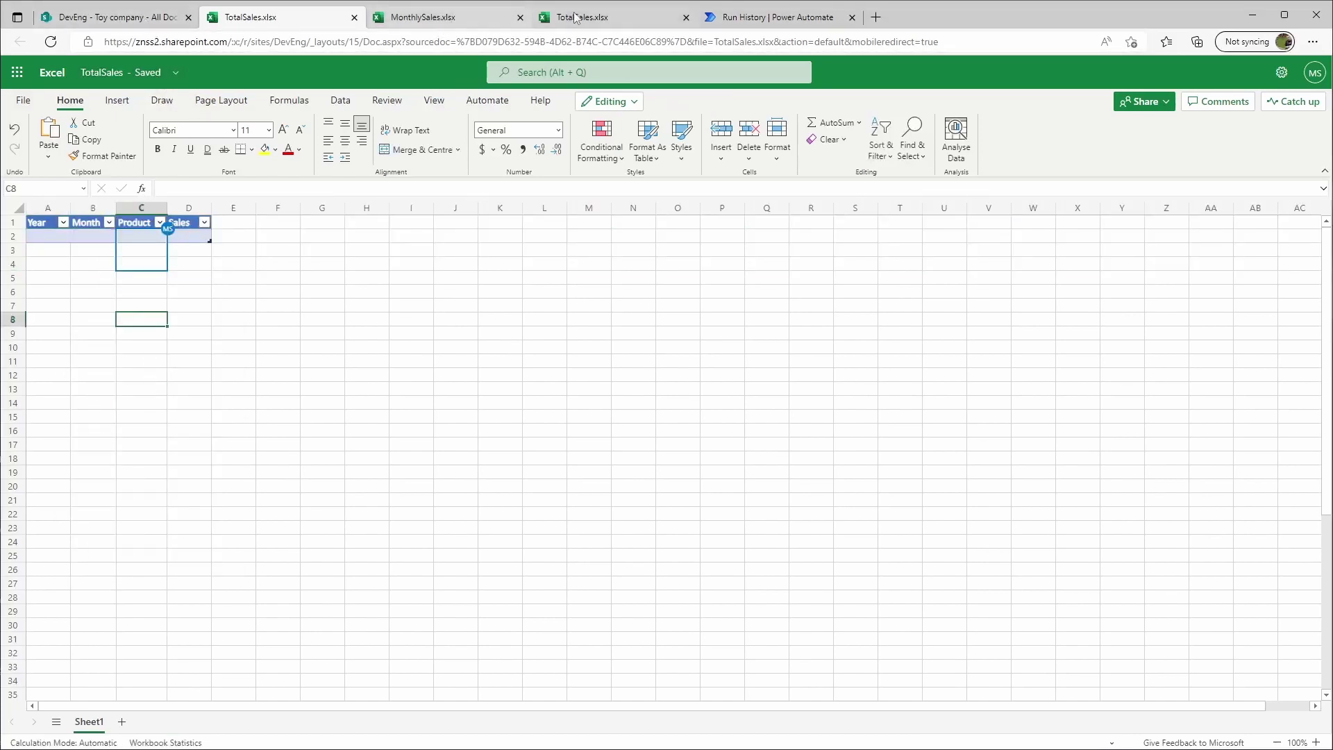
Close the open TotalSales workbook tabs and return to the Toy company library
click(354, 17)
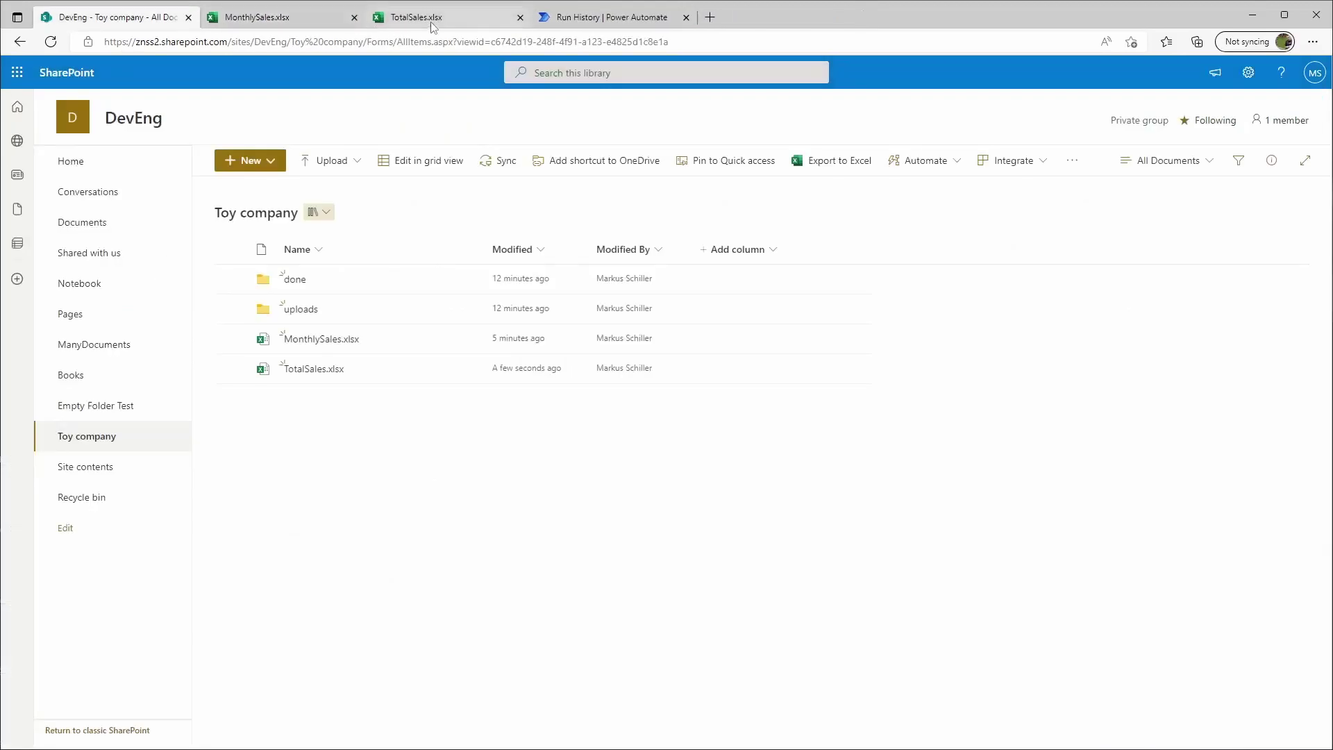
click(434, 19)
click(520, 17)
click(277, 17)
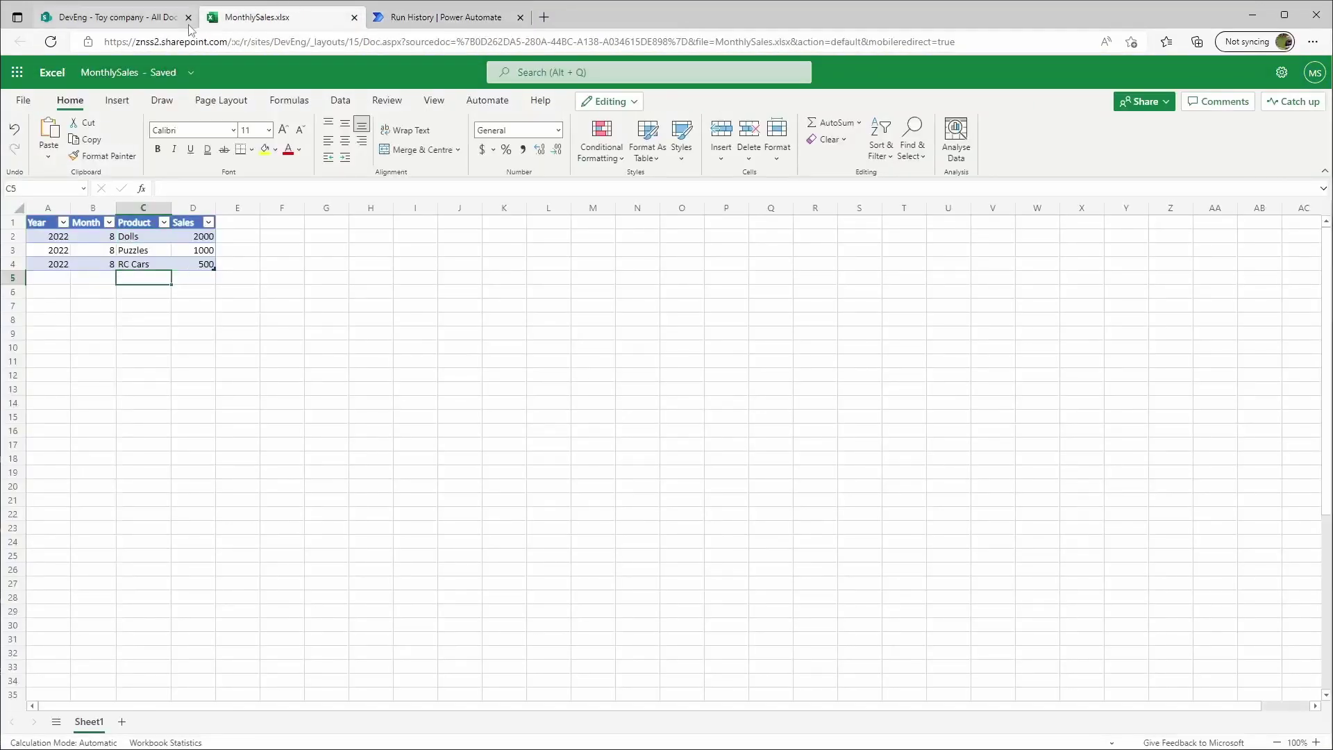
click(118, 17)
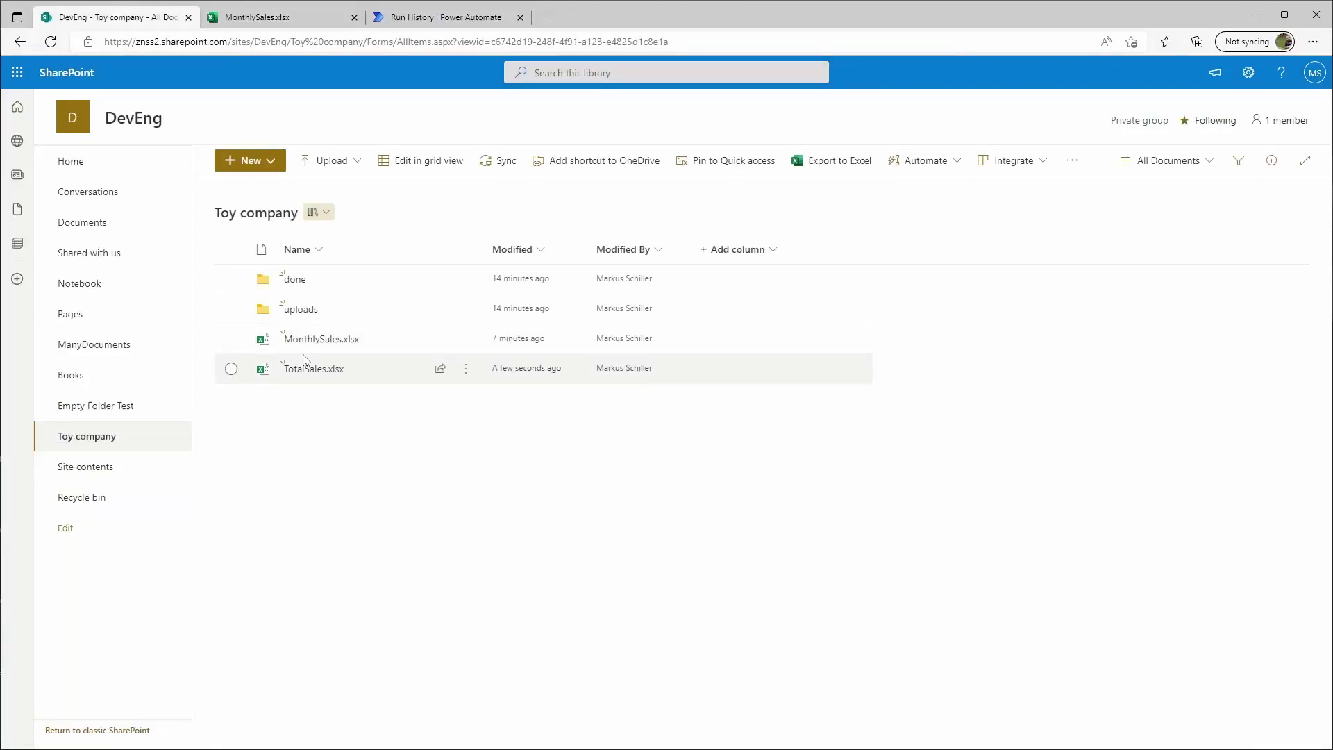
Delete MonthlySales - Copy.xlsx from the uploads folder despite the file-open warning
click(306, 310)
click(232, 280)
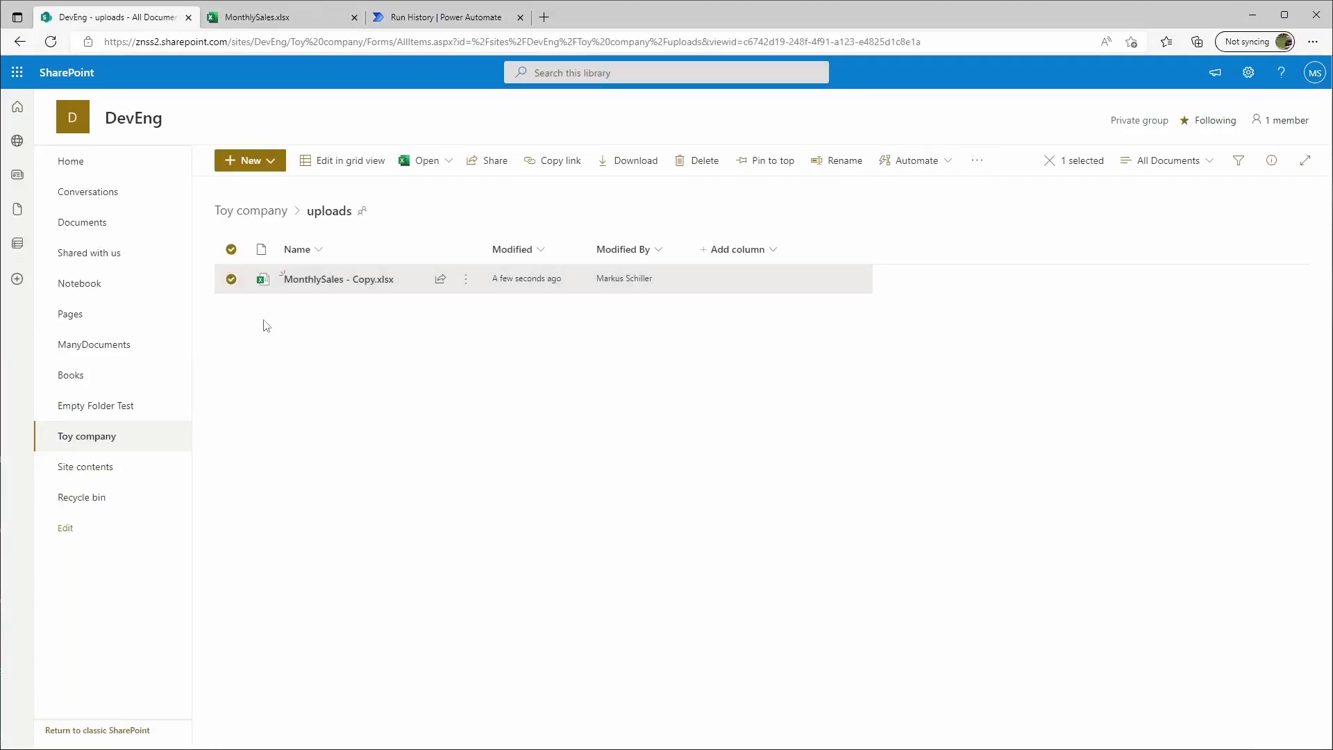
click(691, 160)
click(700, 459)
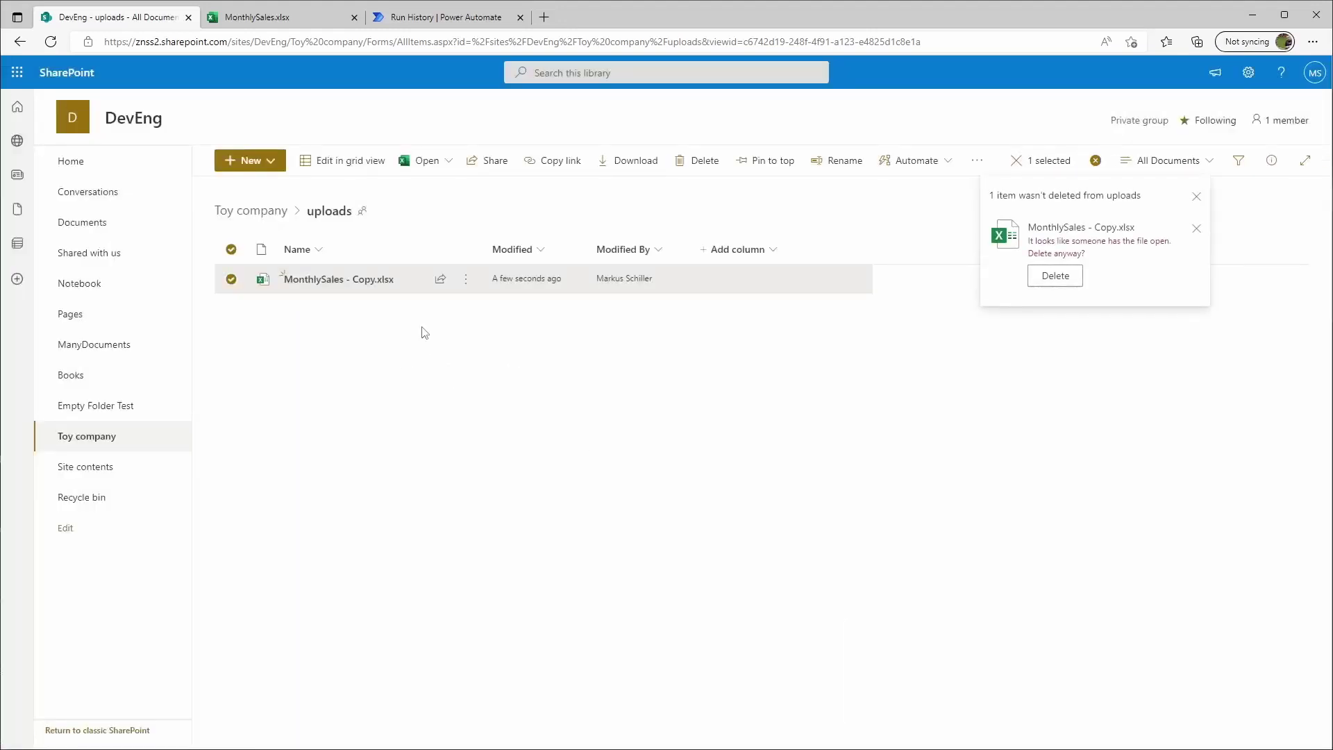
click(1055, 276)
click(271, 211)
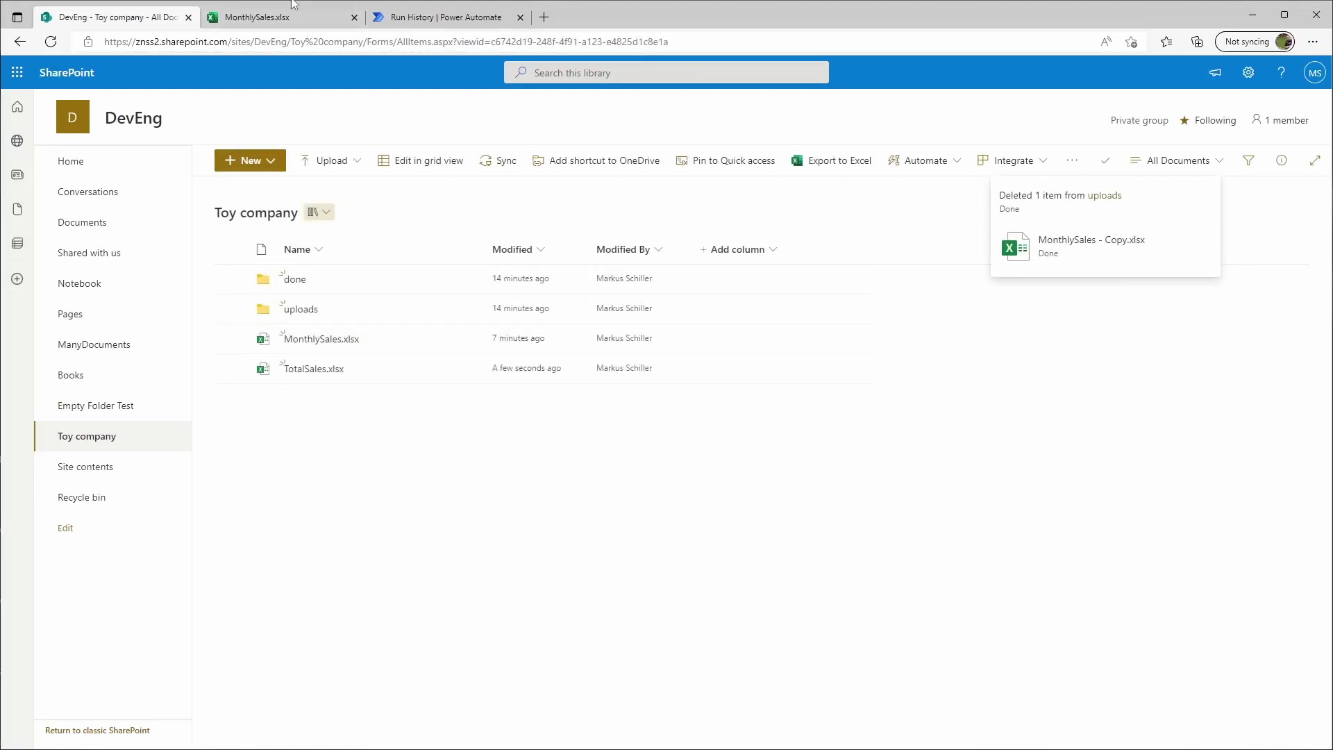
Save MonthlySales as MonthlySalesAugust.xlsx in the uploads folder, replacing the ' - Copy' suffix with 'August'
click(281, 15)
click(18, 75)
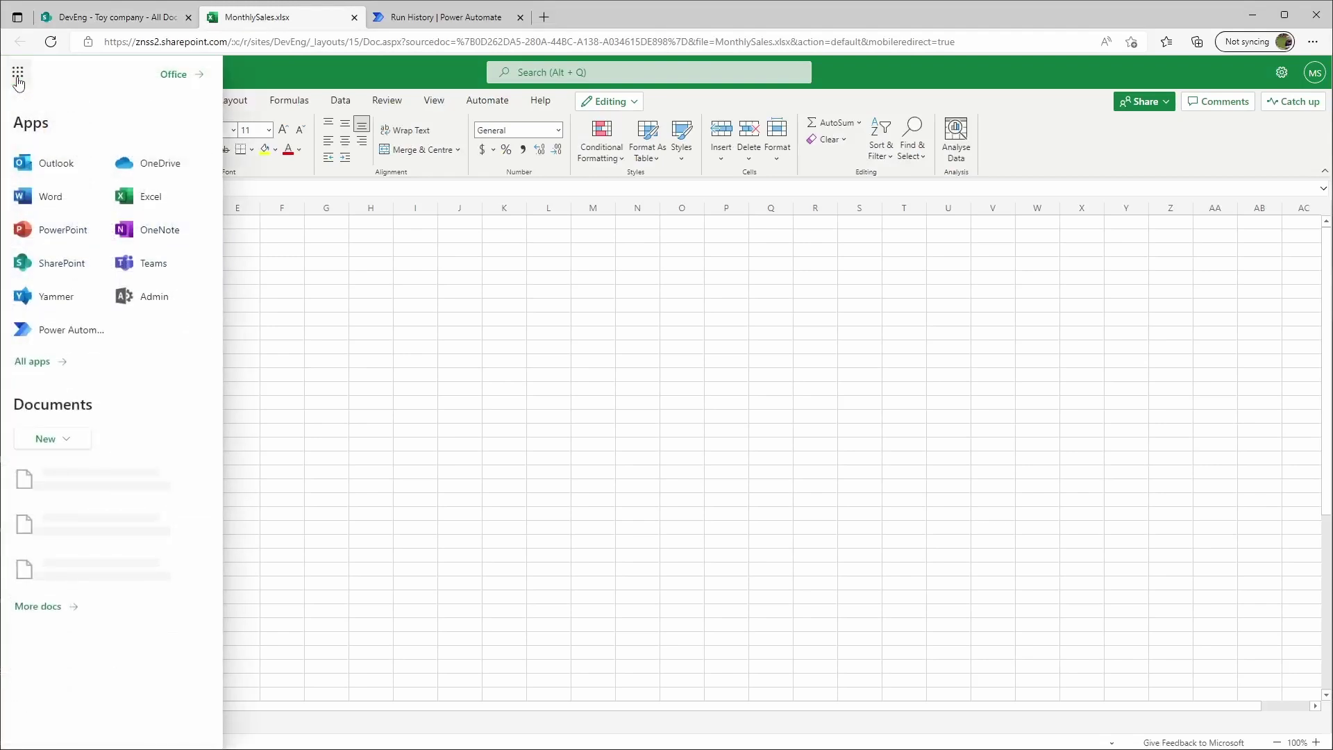
click(18, 76)
click(26, 101)
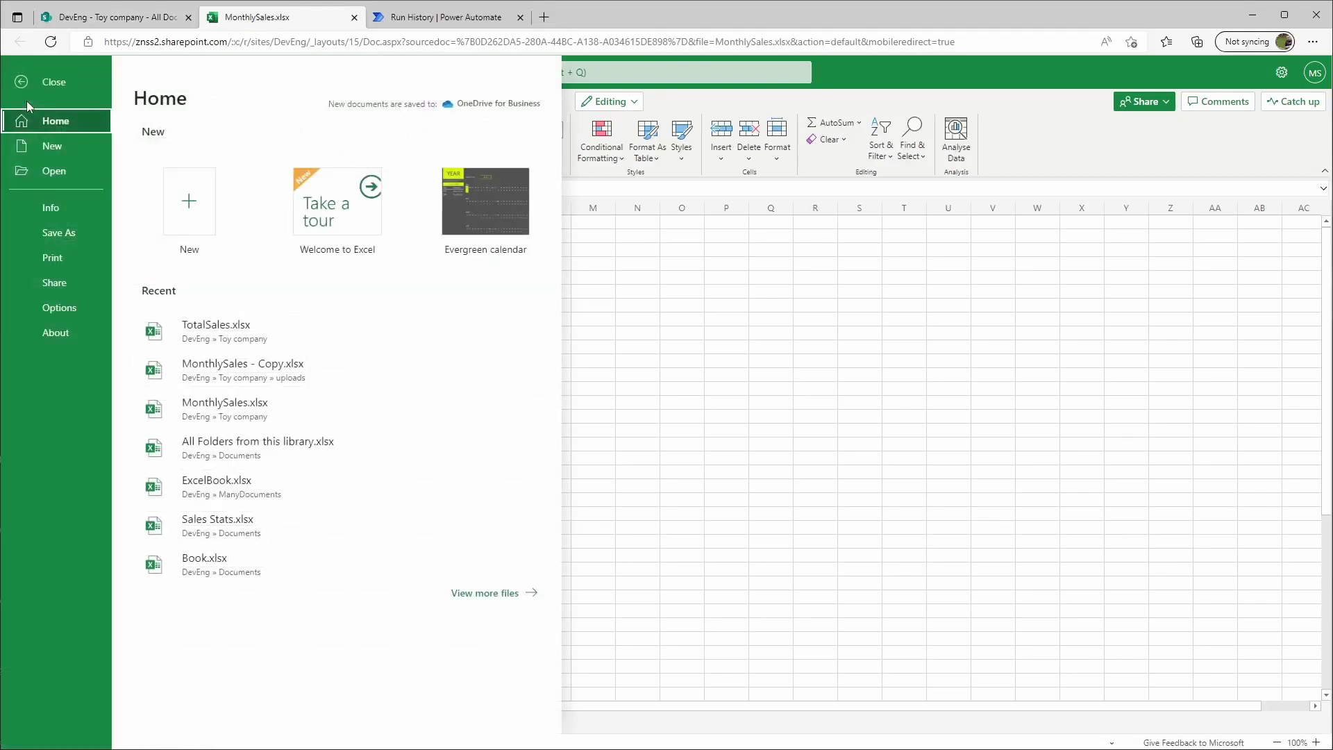
click(59, 232)
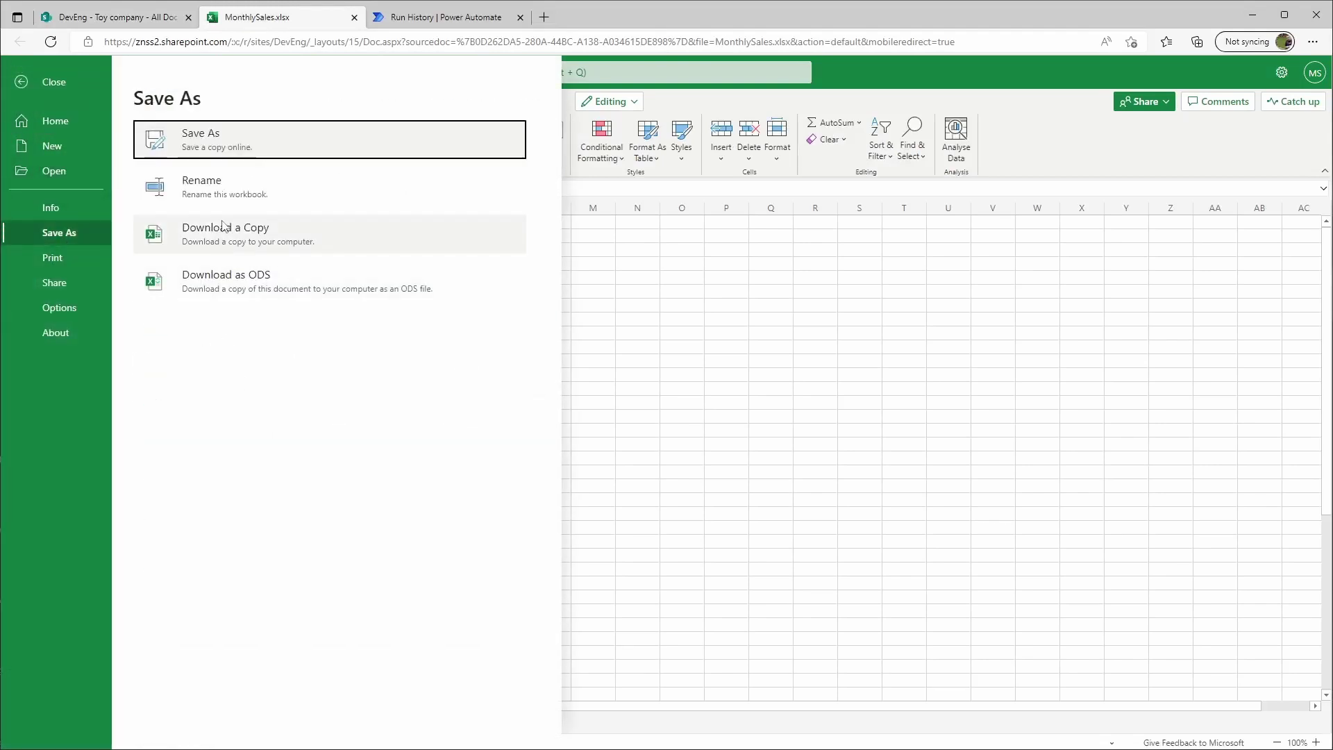
click(236, 149)
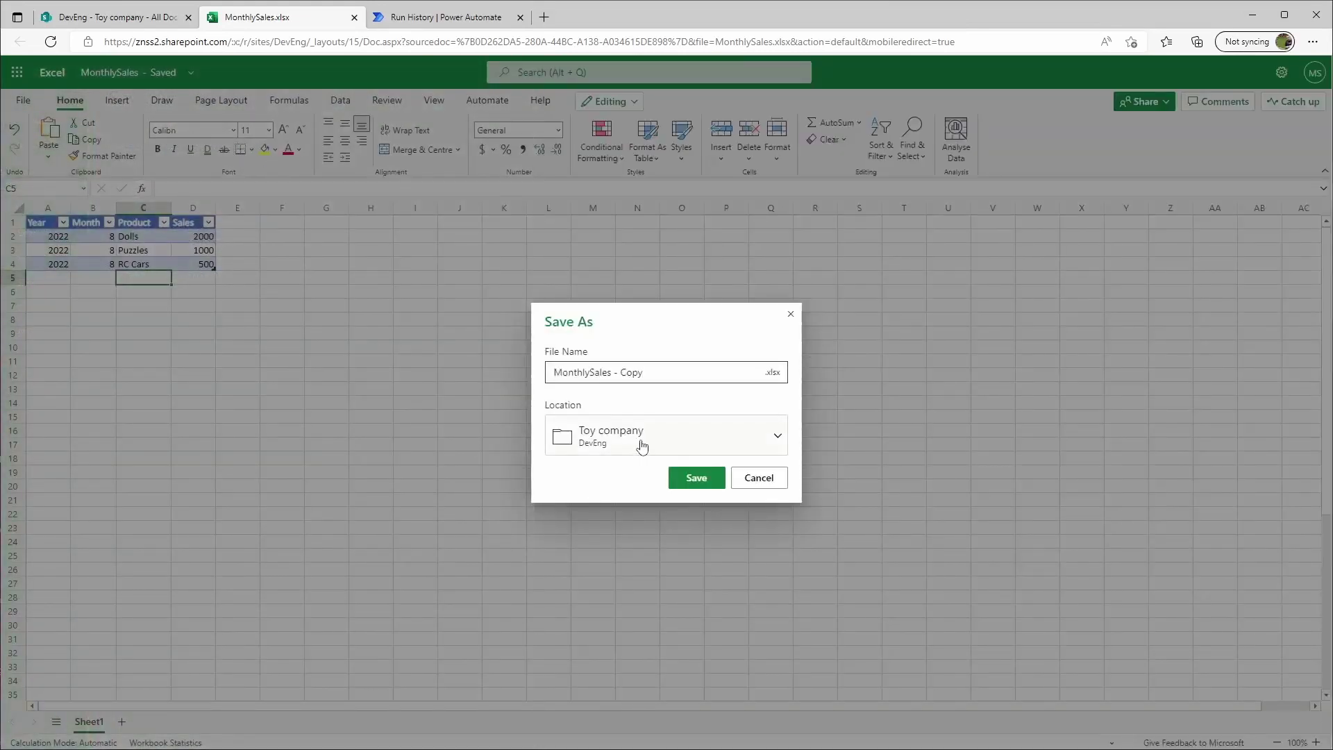
click(643, 447)
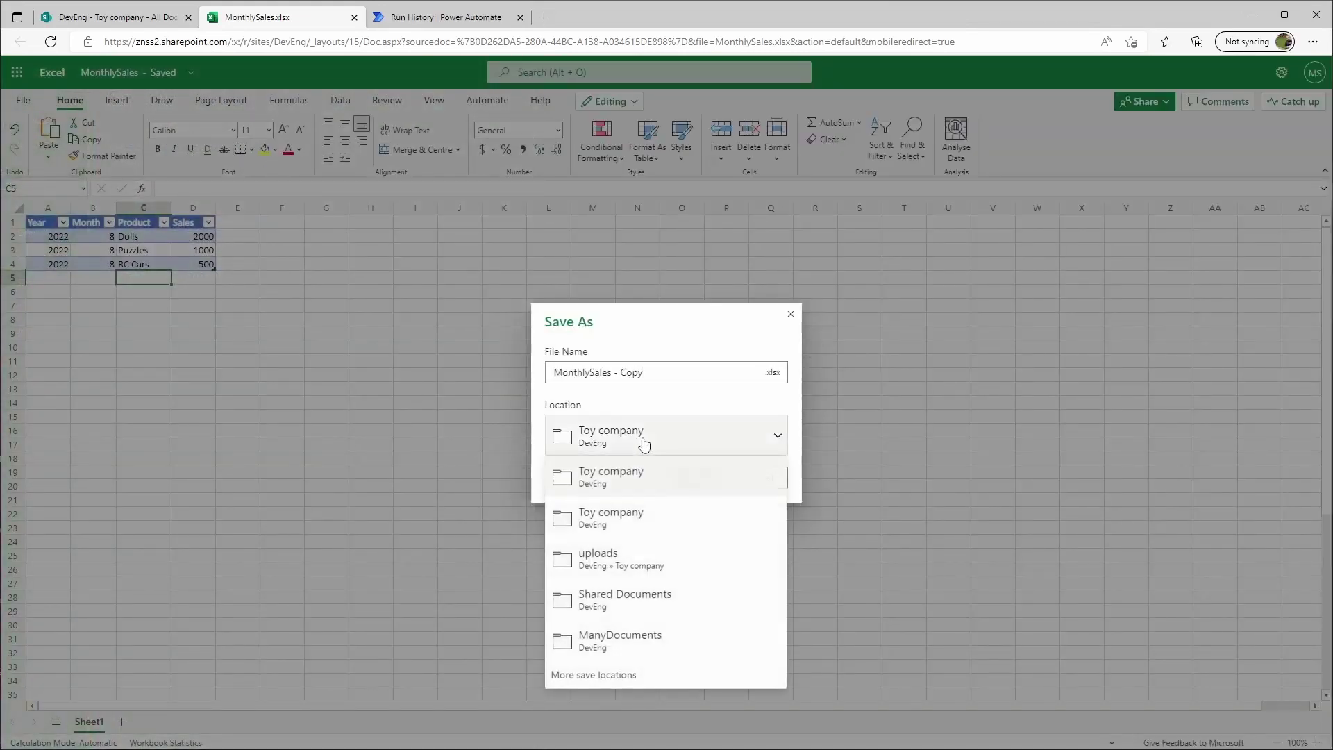
click(622, 559)
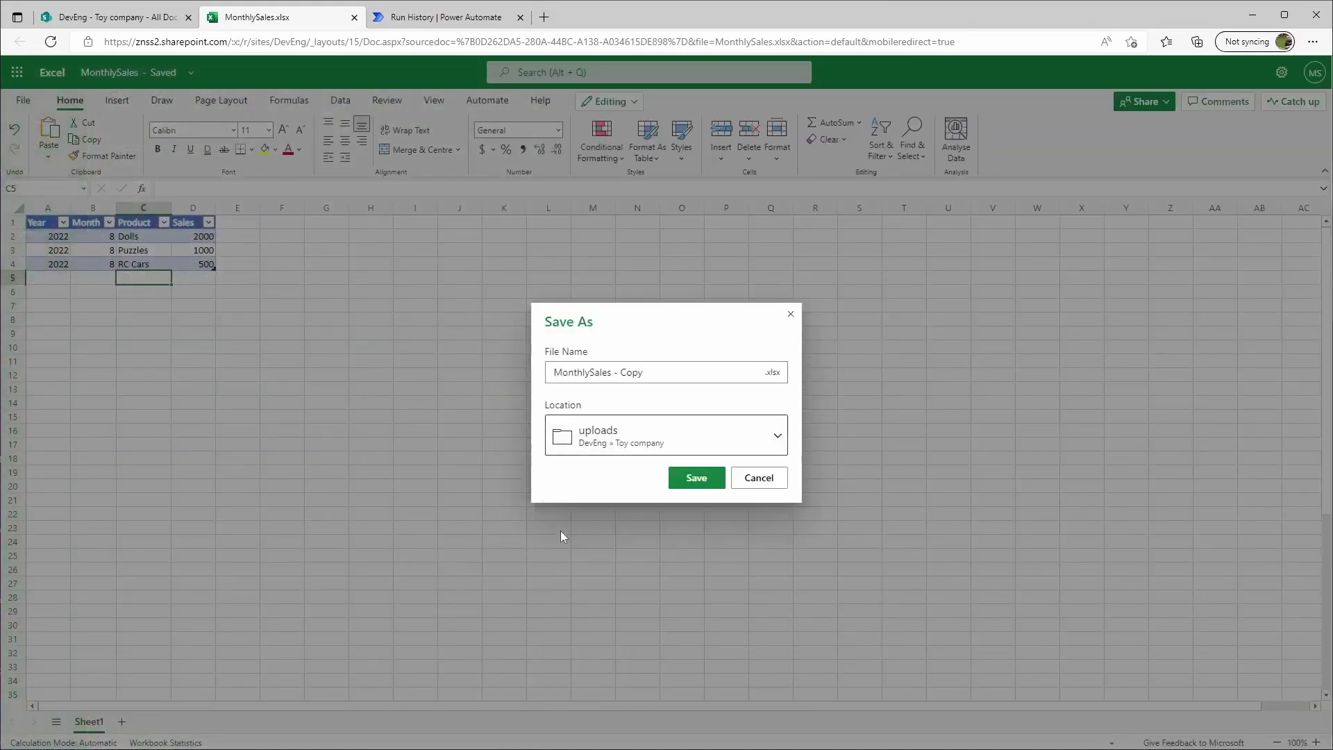
click(660, 373)
drag(645, 373, 612, 372)
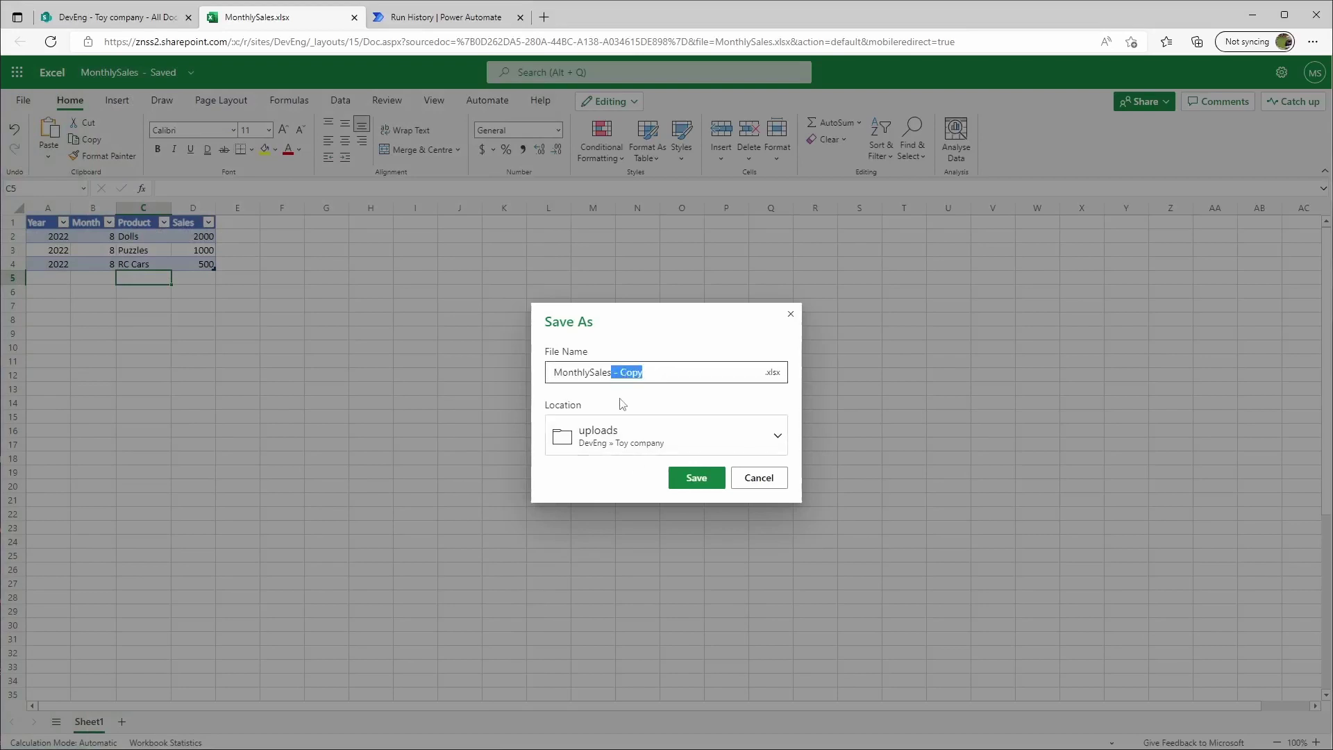
text(August)
click(694, 477)
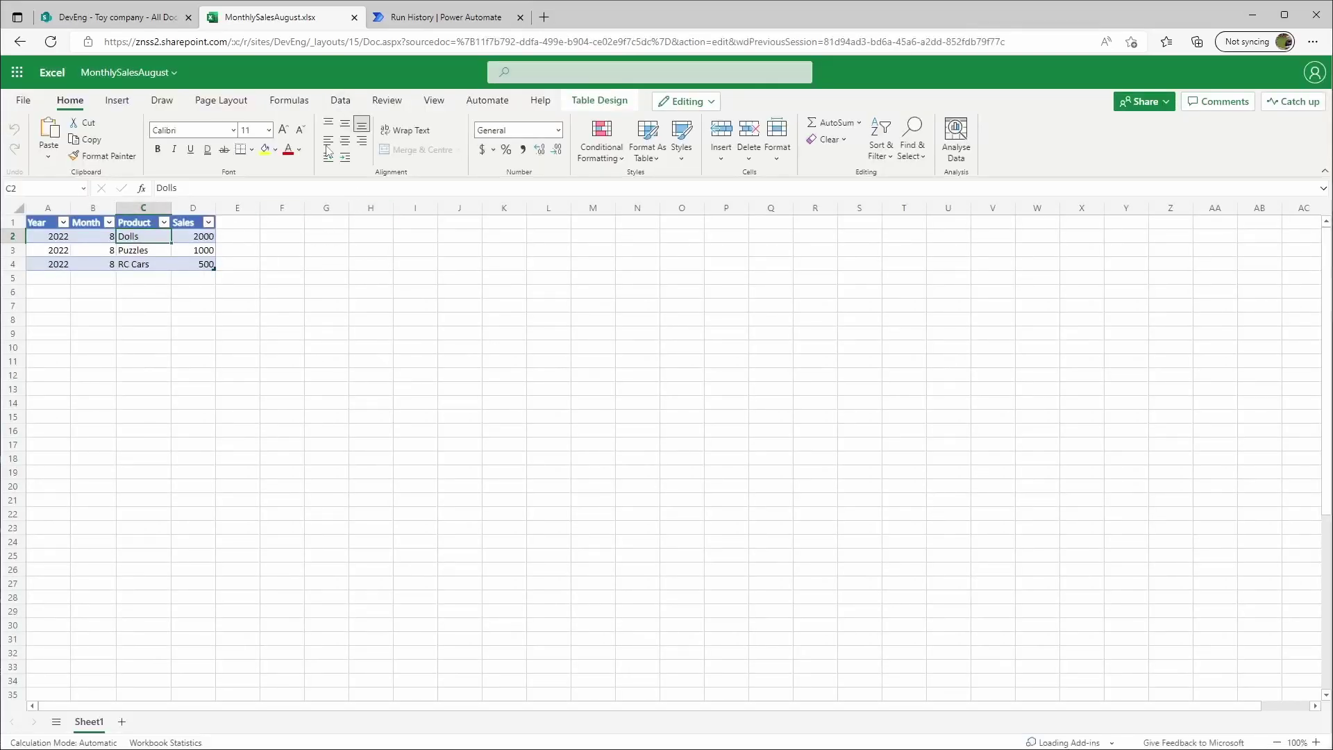
Close MonthlySalesAugust, inspect the failed 3:10 PM run, and go back to the Toy company library
click(354, 16)
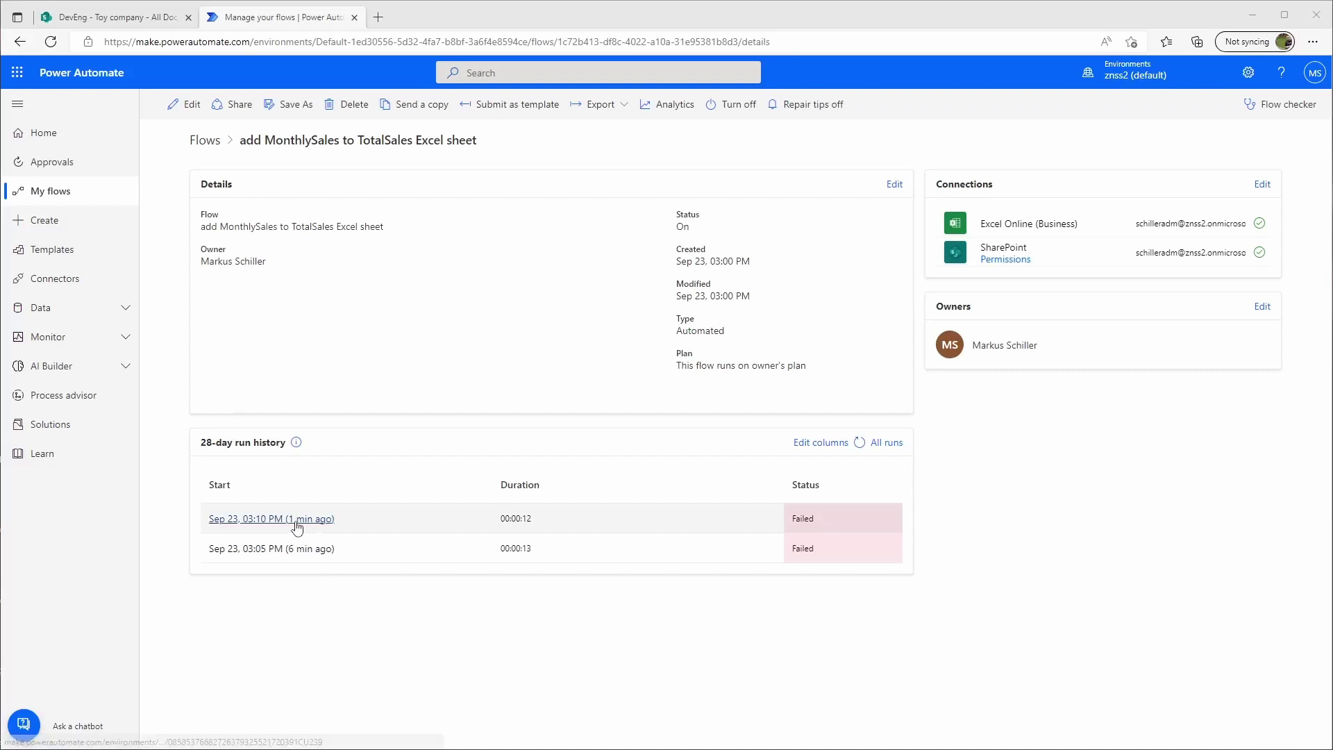
click(327, 522)
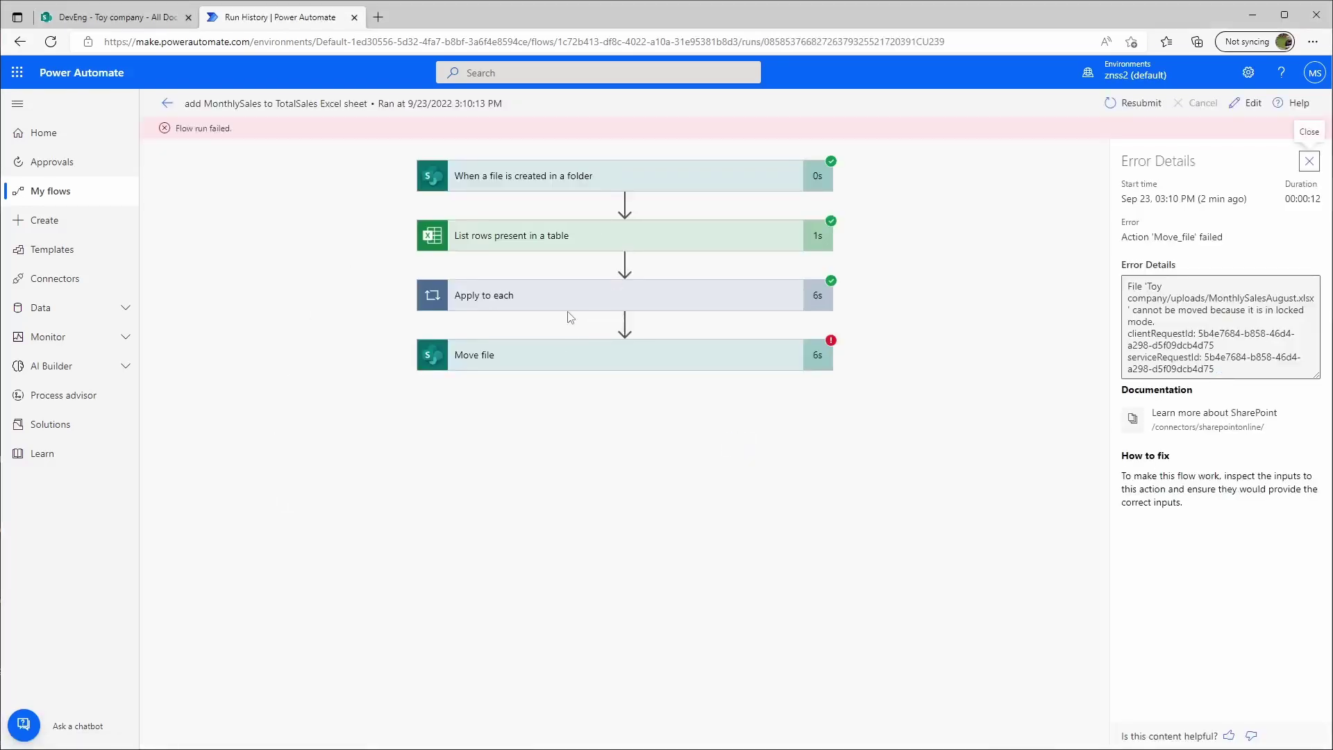
click(116, 21)
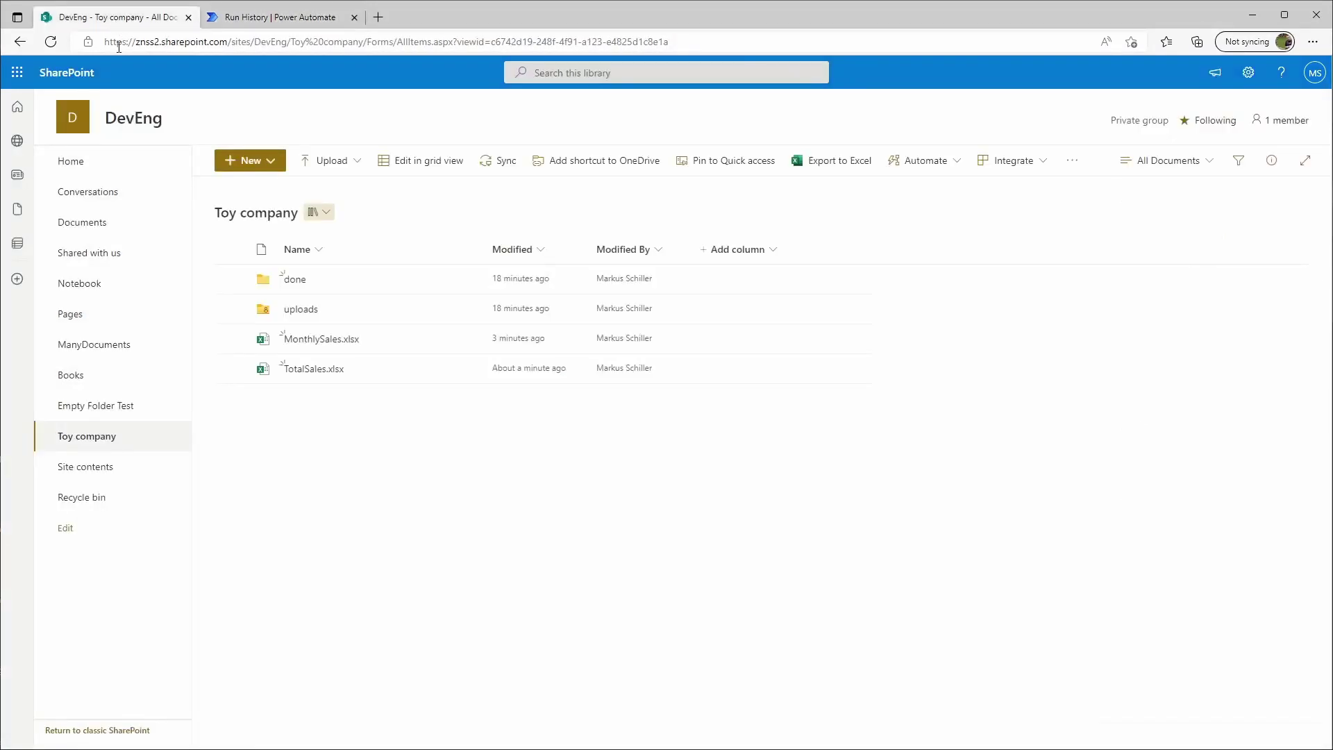
Open TotalSales.xlsx to confirm its Dolls, Puzzles and RC Cars month-8 rows, then return to the library
click(315, 373)
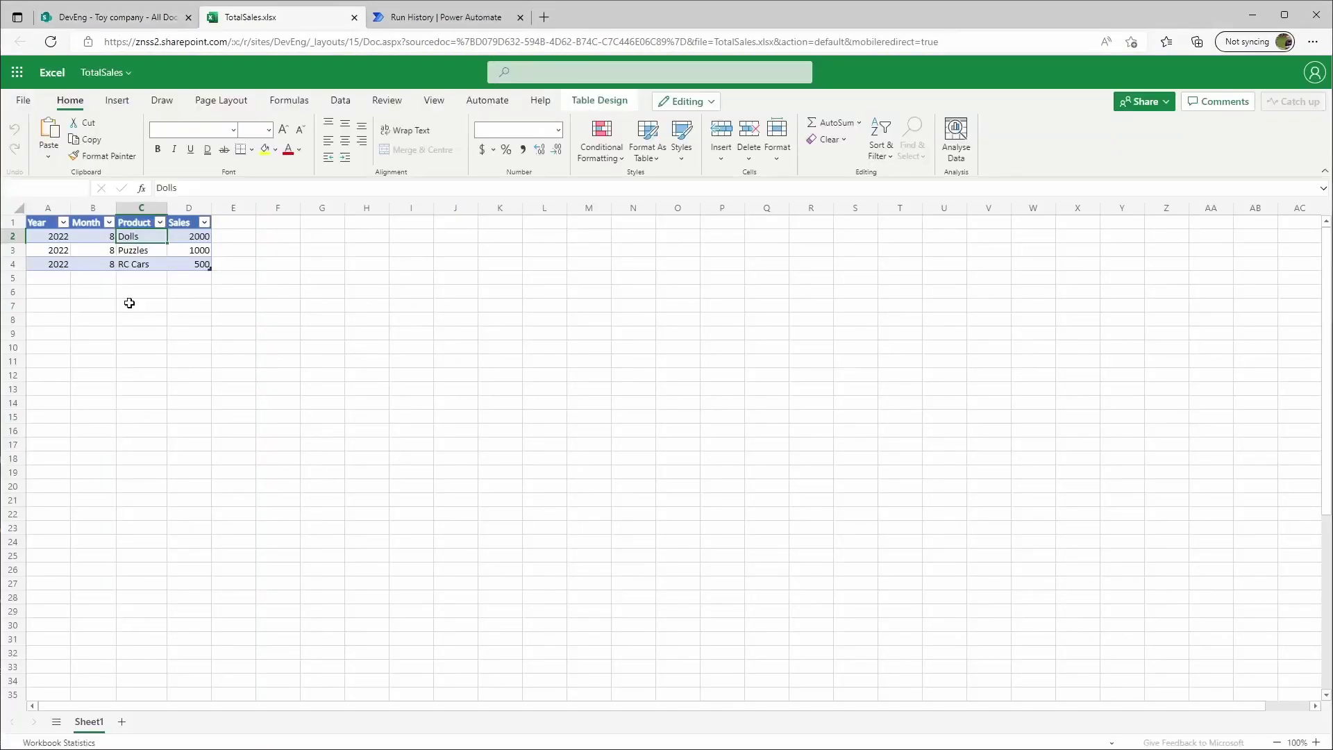
drag(59, 247, 197, 265)
click(154, 305)
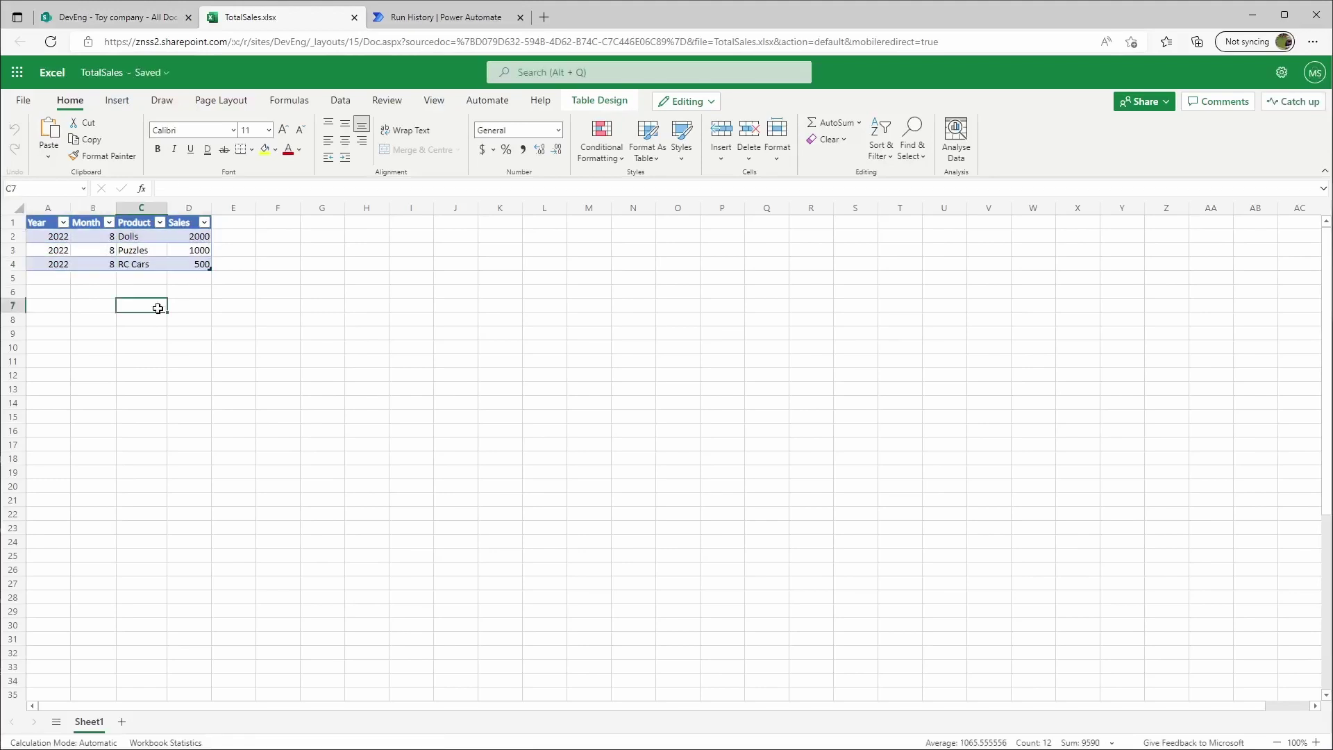
click(146, 19)
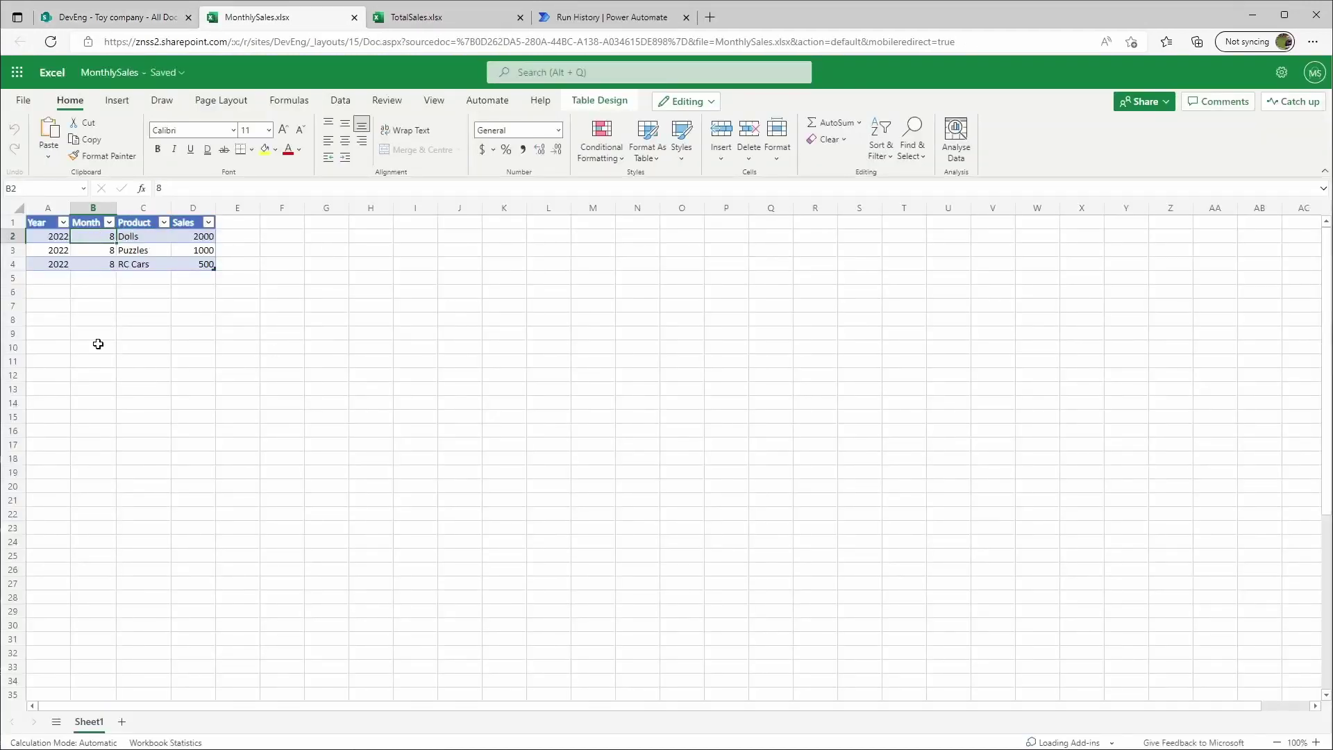
Set the Month of all three MonthlySales rows to 9
text(9)
key(Return)
text(9)
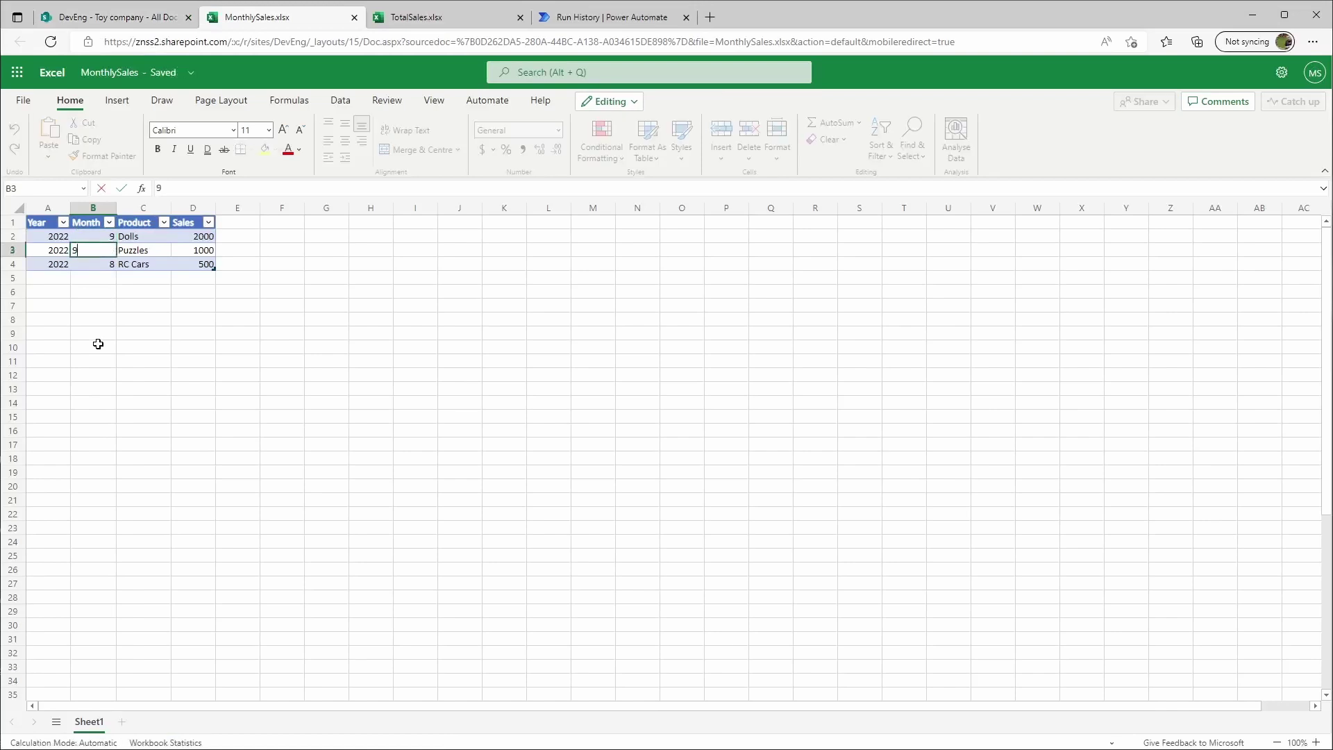
key(Return)
text(9)
key(Up)
key(Right)
key(Up)
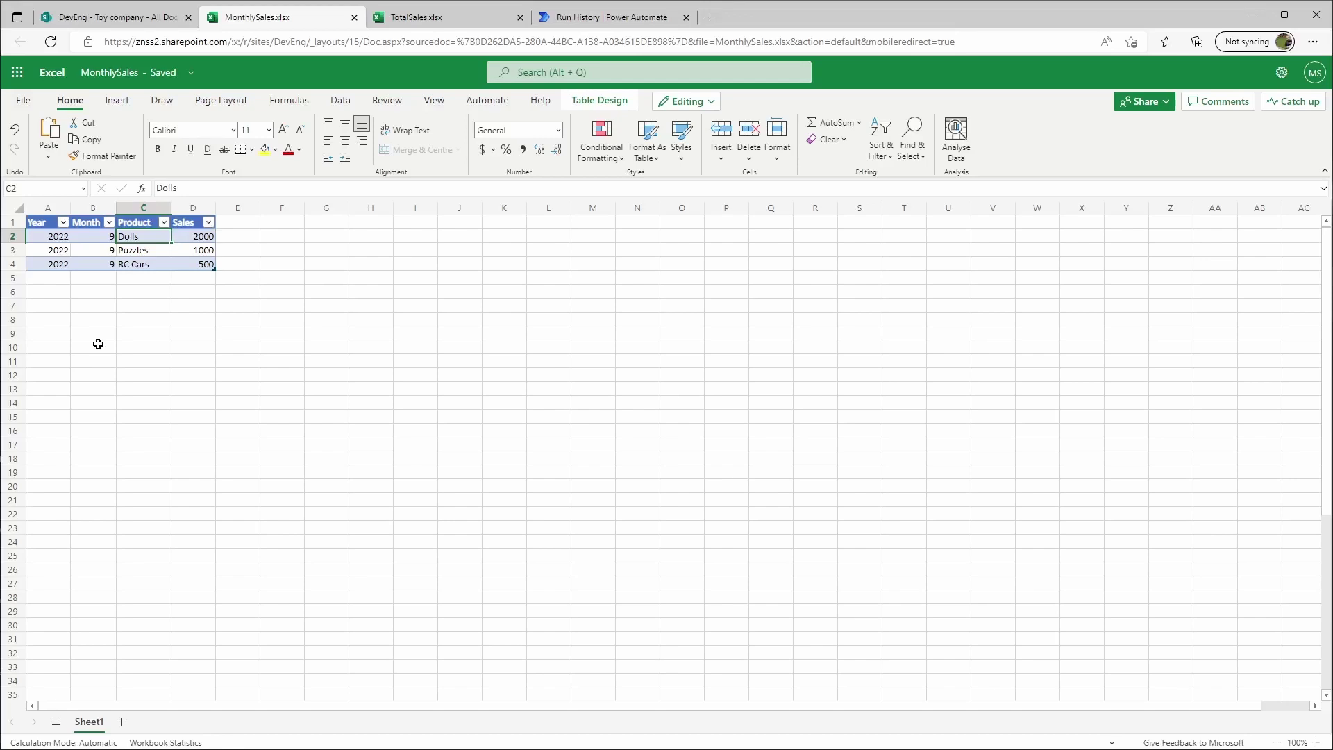
Change the first two rows to Skateboards with 3000 sales and Videogames with 750
text(Skatebo)
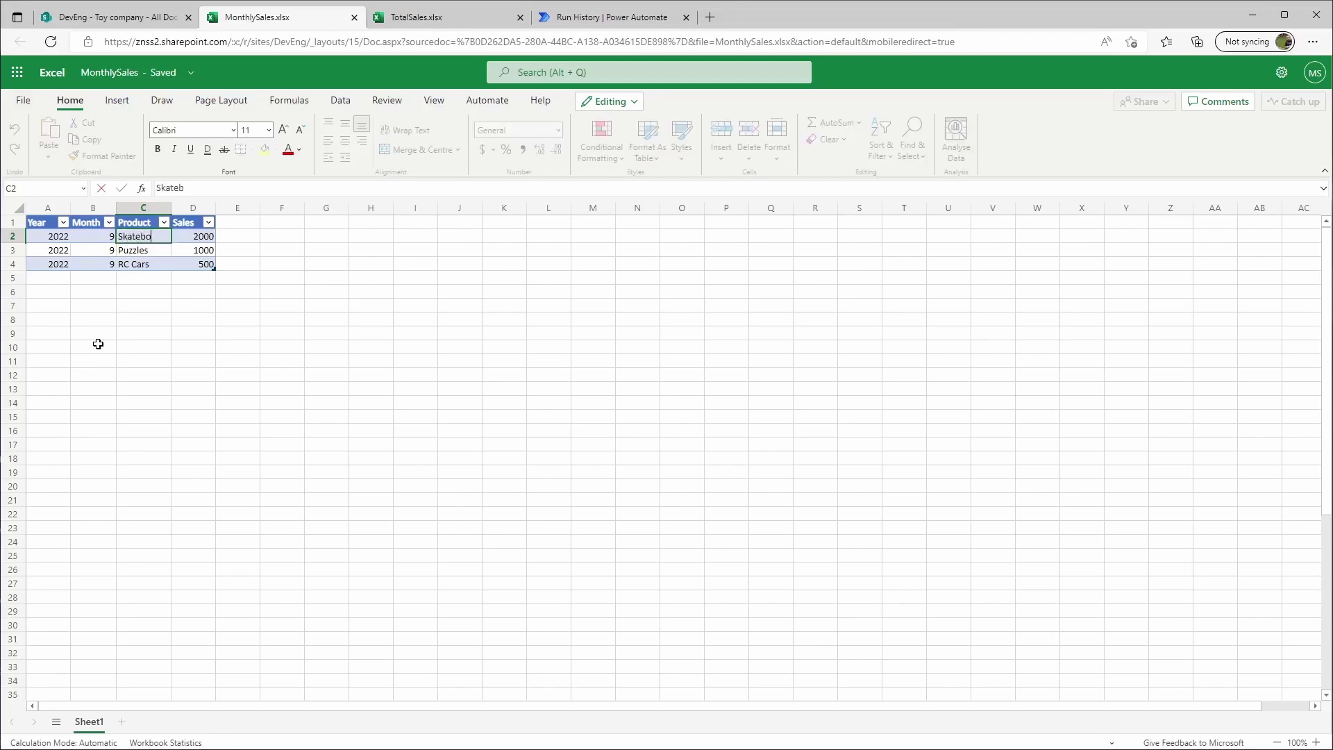
text(ards)
key(Return)
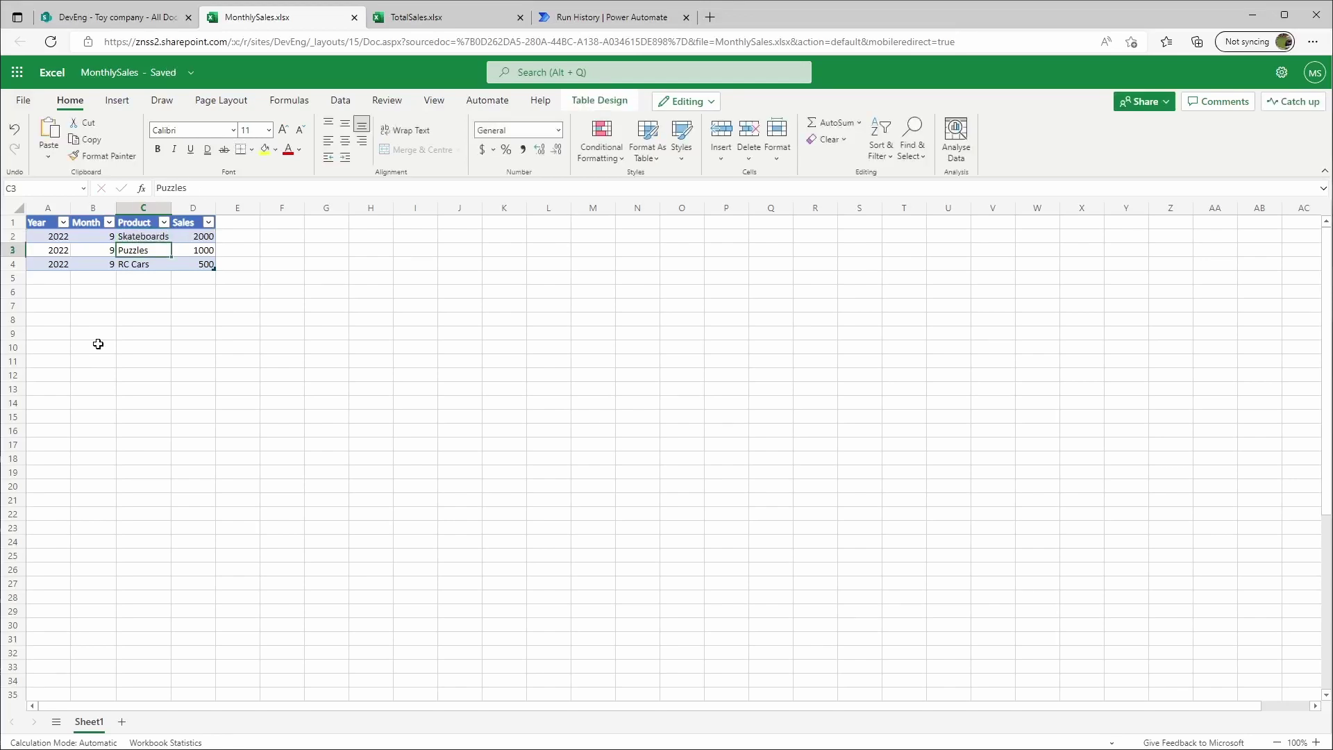
text(Videogam)
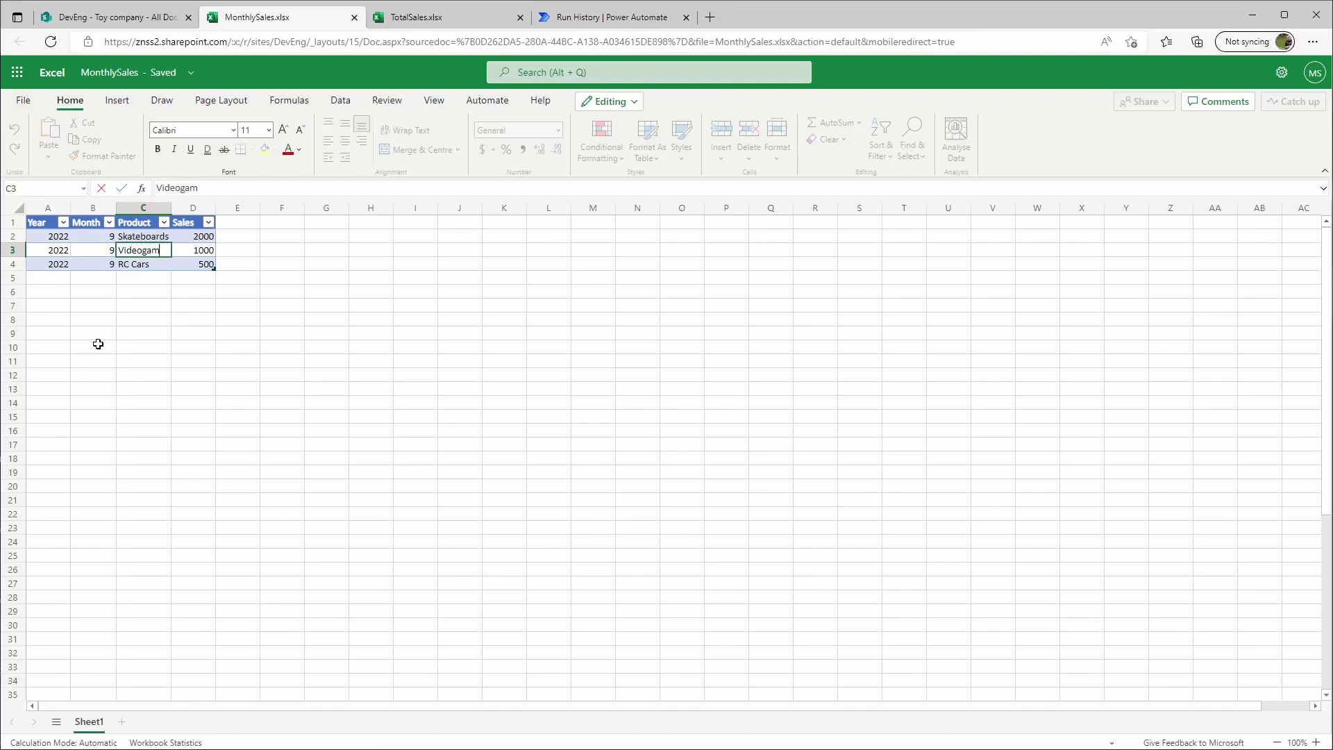
key(Tab)
key(Up)
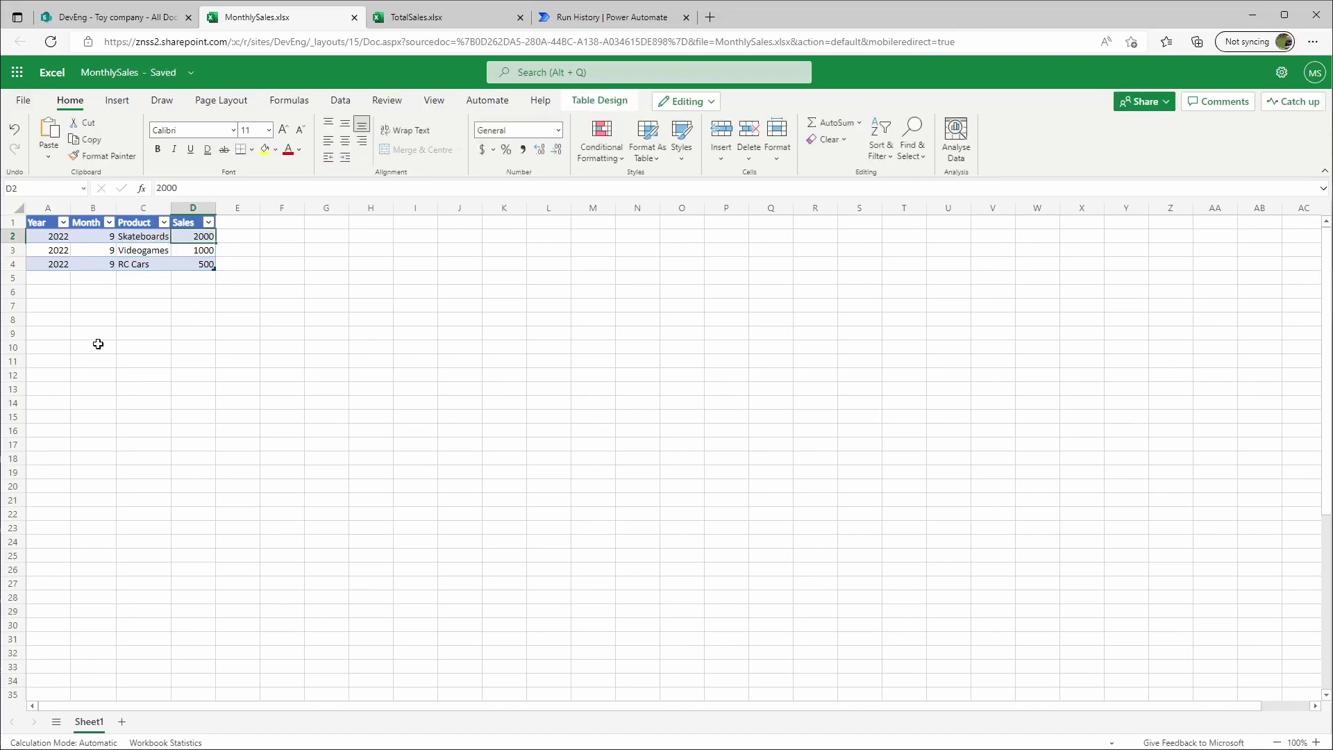
text(3000)
key(Return)
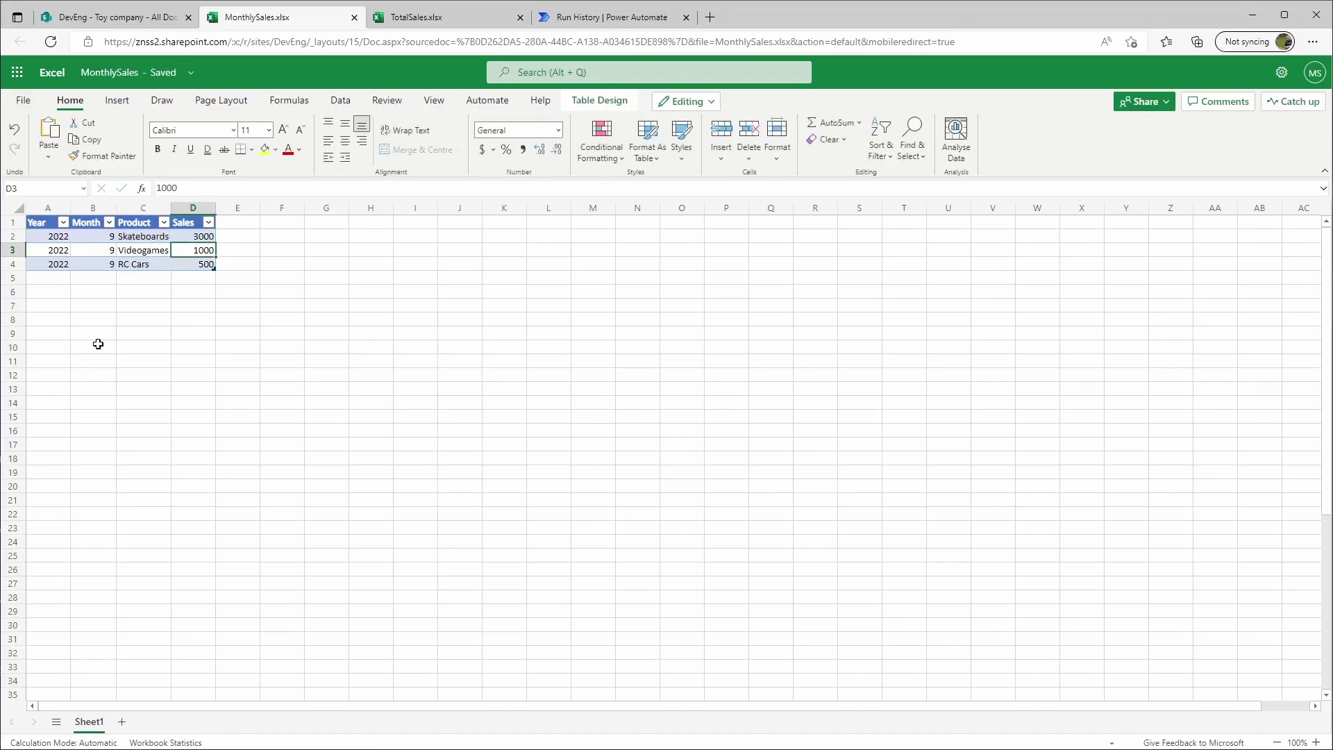
text(750)
key(Down)
key(Down)
Change the third row to Basketballs with 250 sales
key(Home)
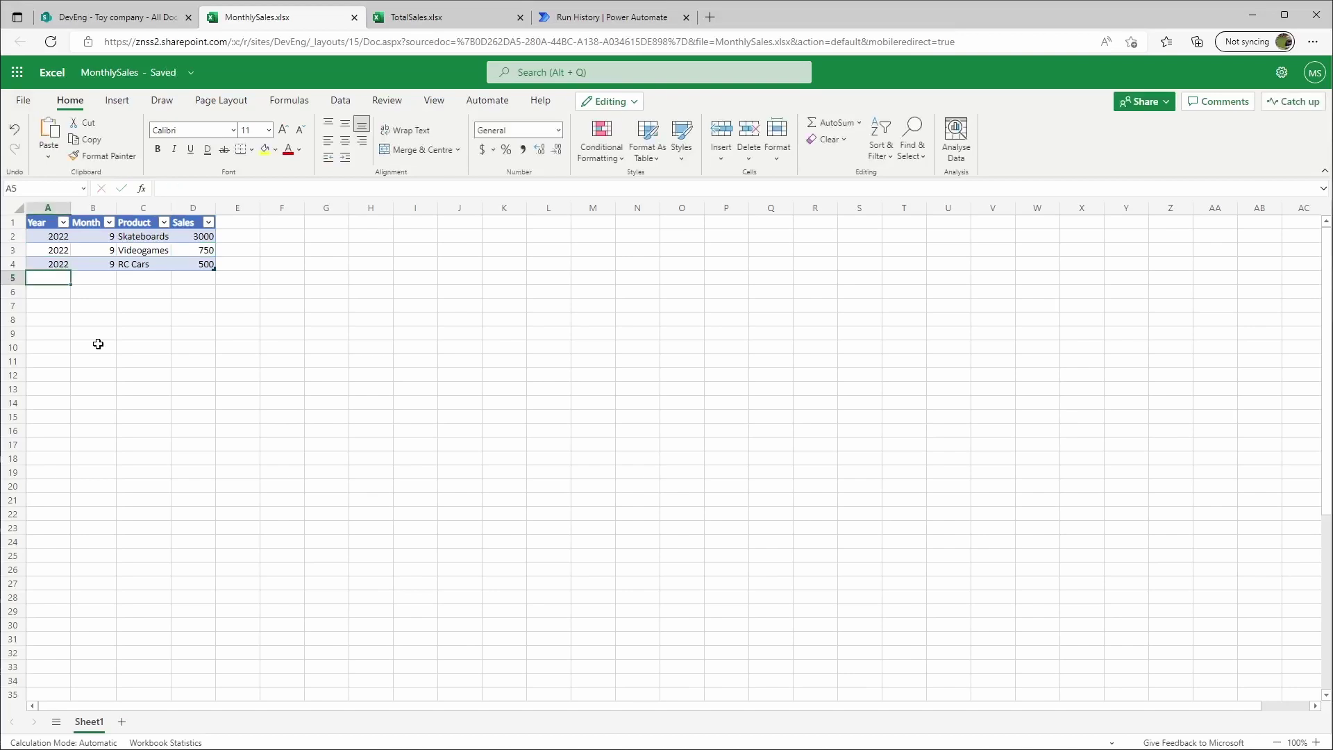
key(Up)
key(Up)
key(Down)
key(Right)
key(Right)
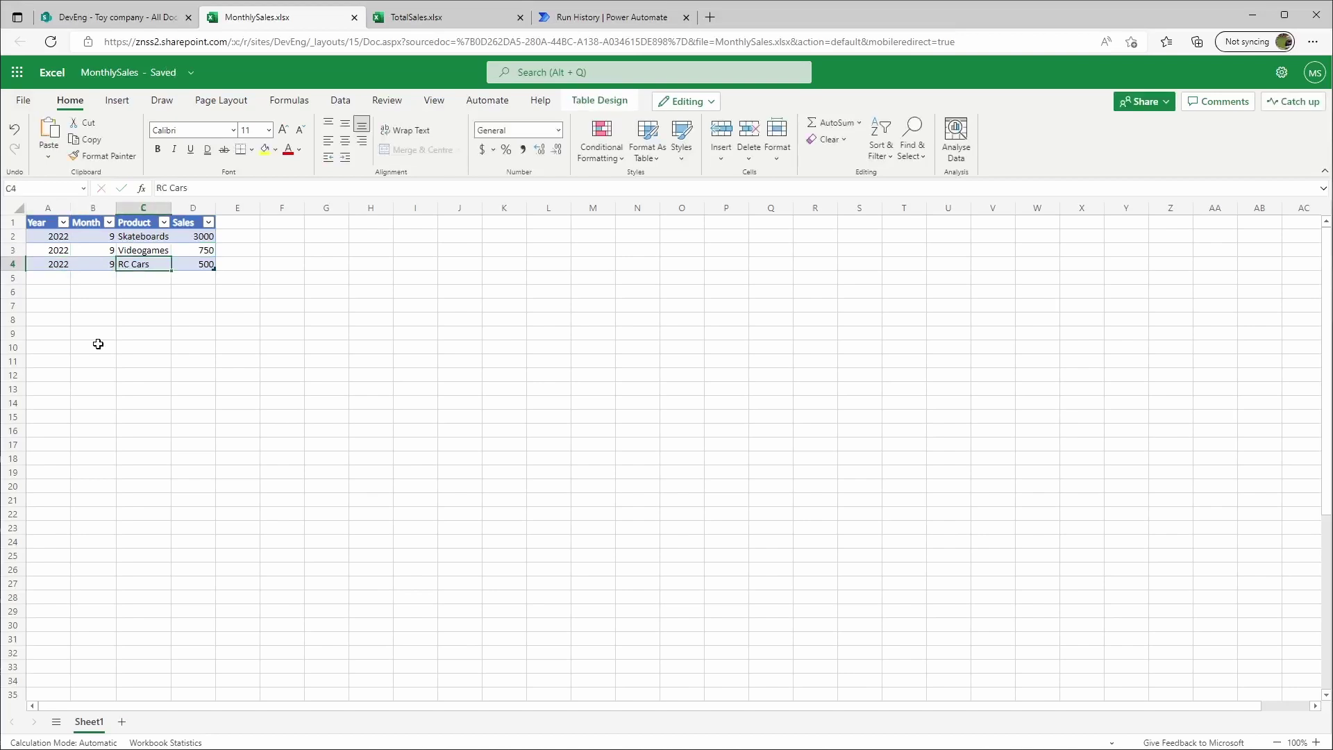
text(Basketballs)
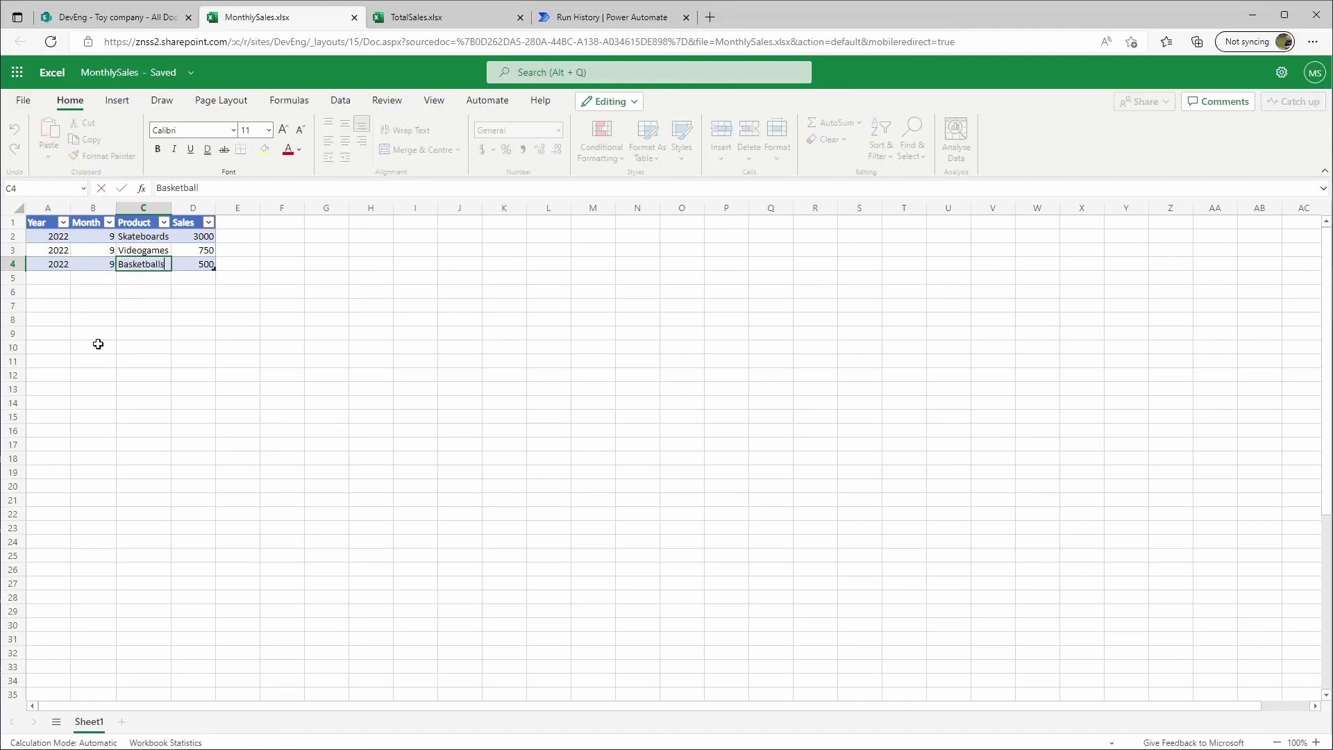
key(Tab)
text(250)
key(Return)
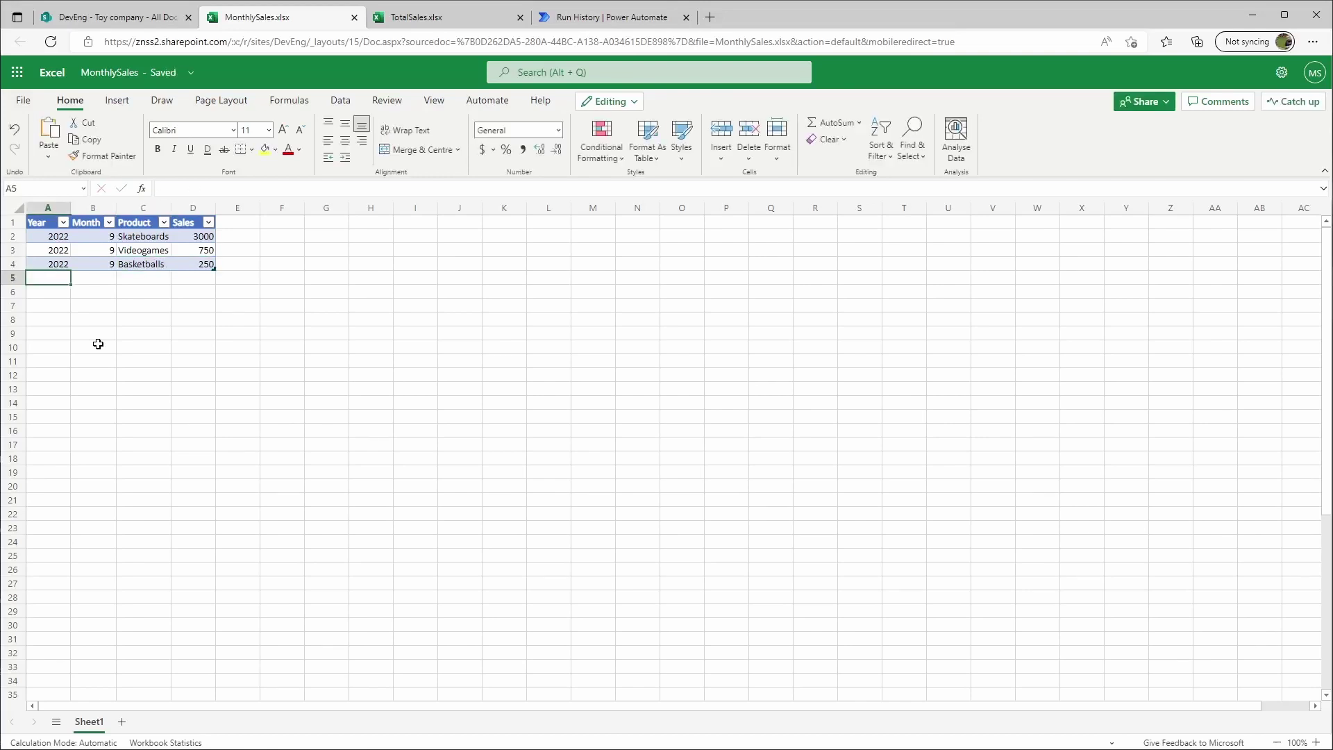
Save the workbook as MonthlySalesSeptember.xlsx in uploads, replacing ' - Copy' with 'September'
click(26, 101)
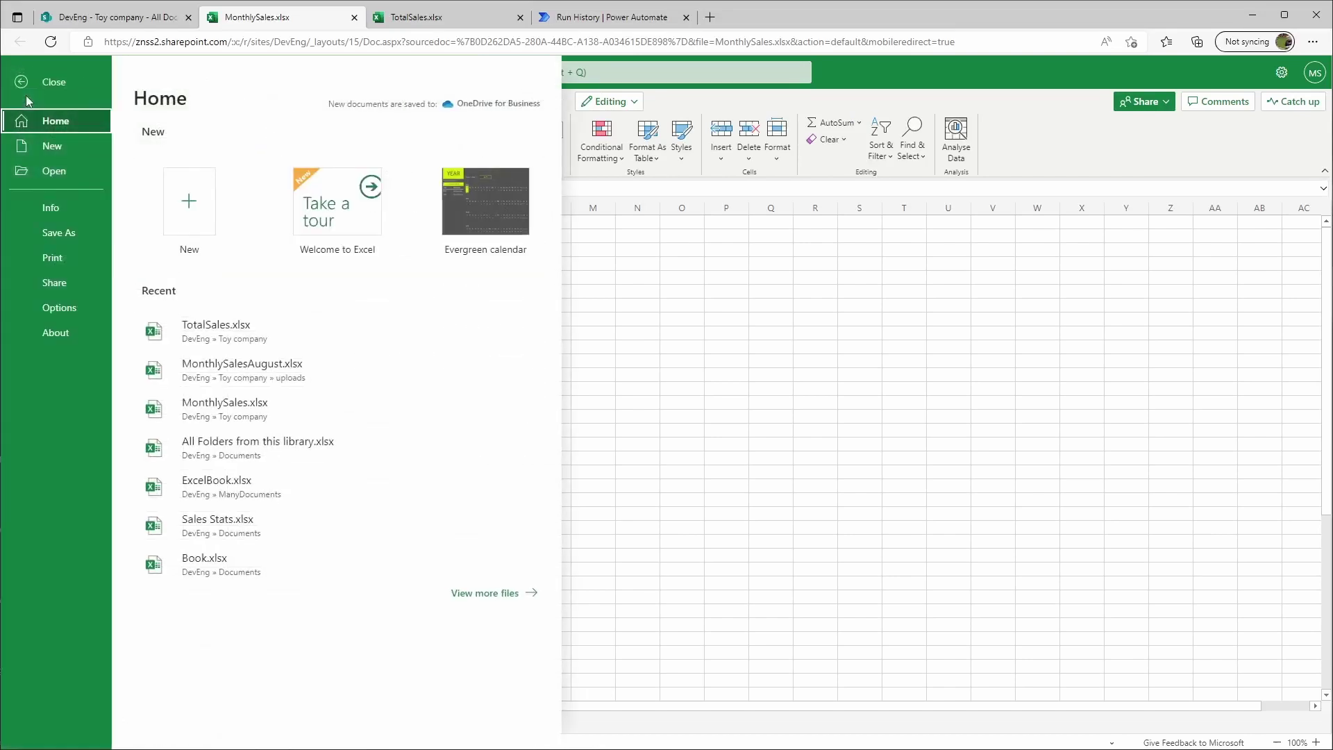
click(59, 233)
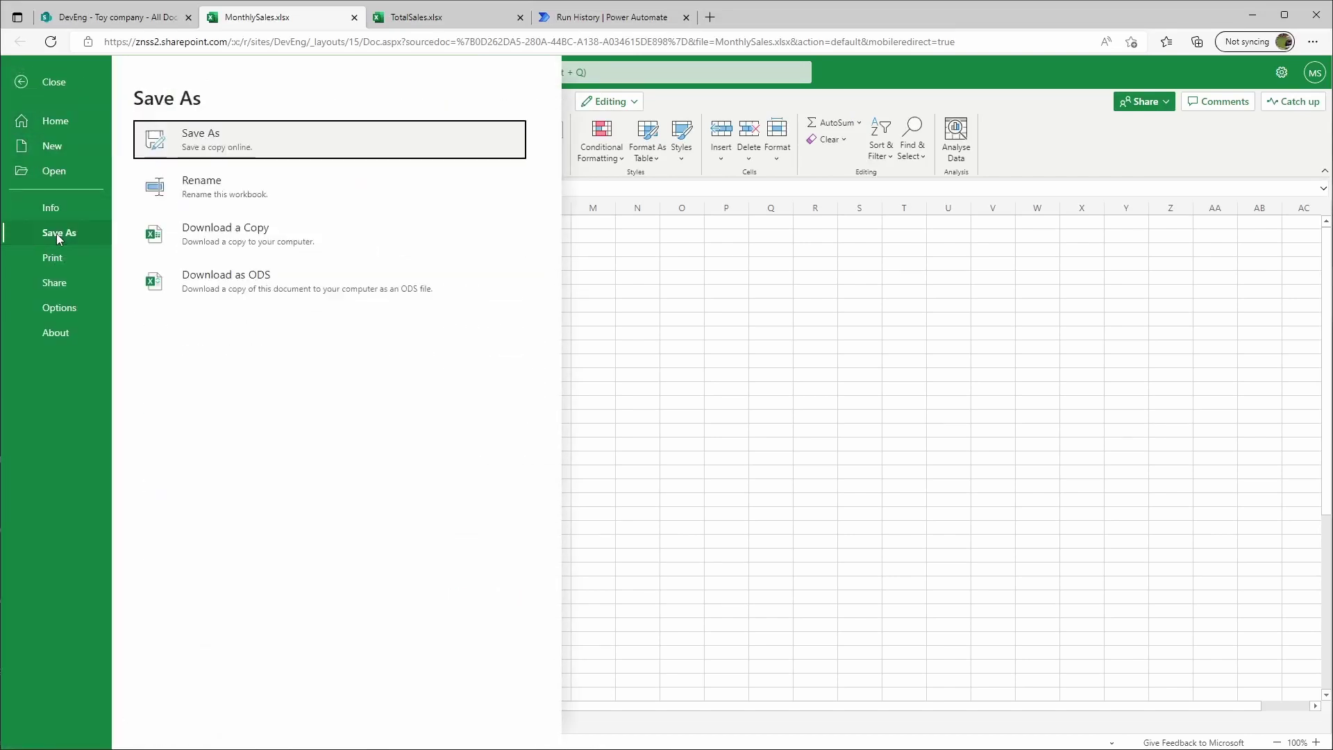
click(275, 147)
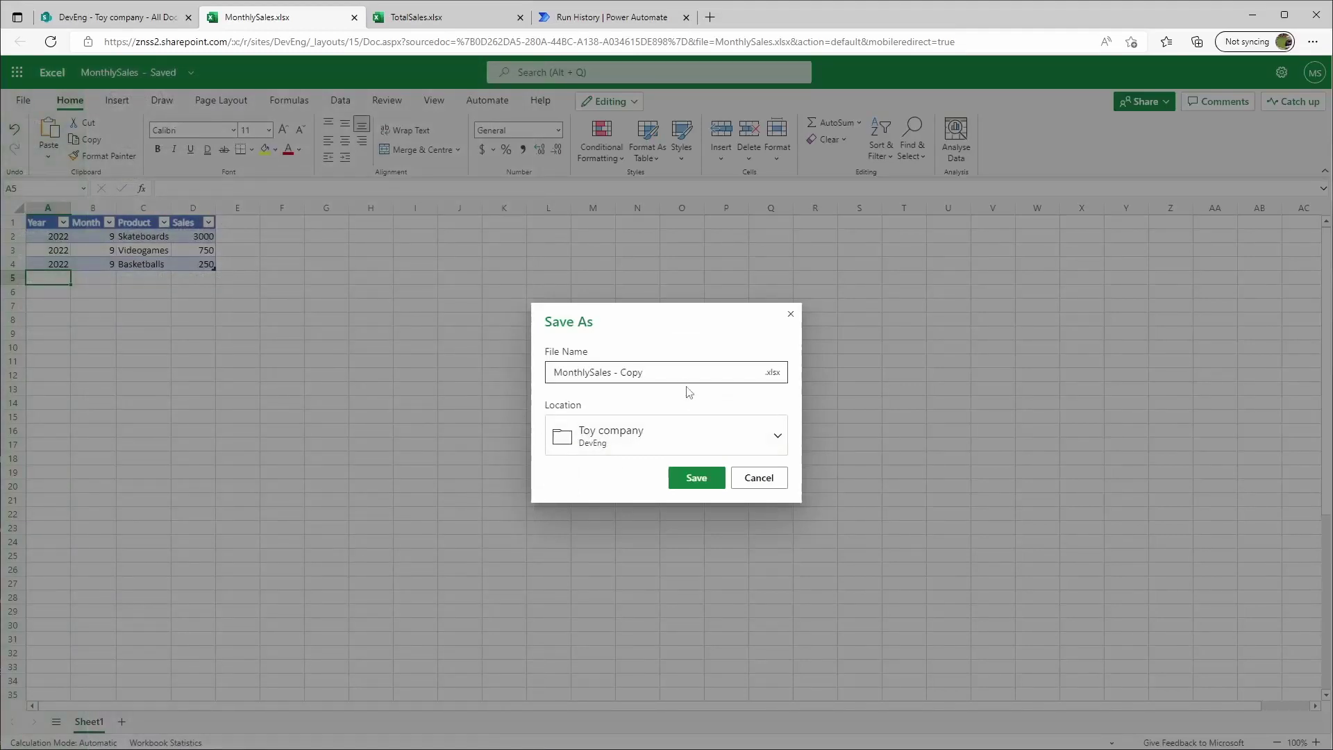
click(675, 440)
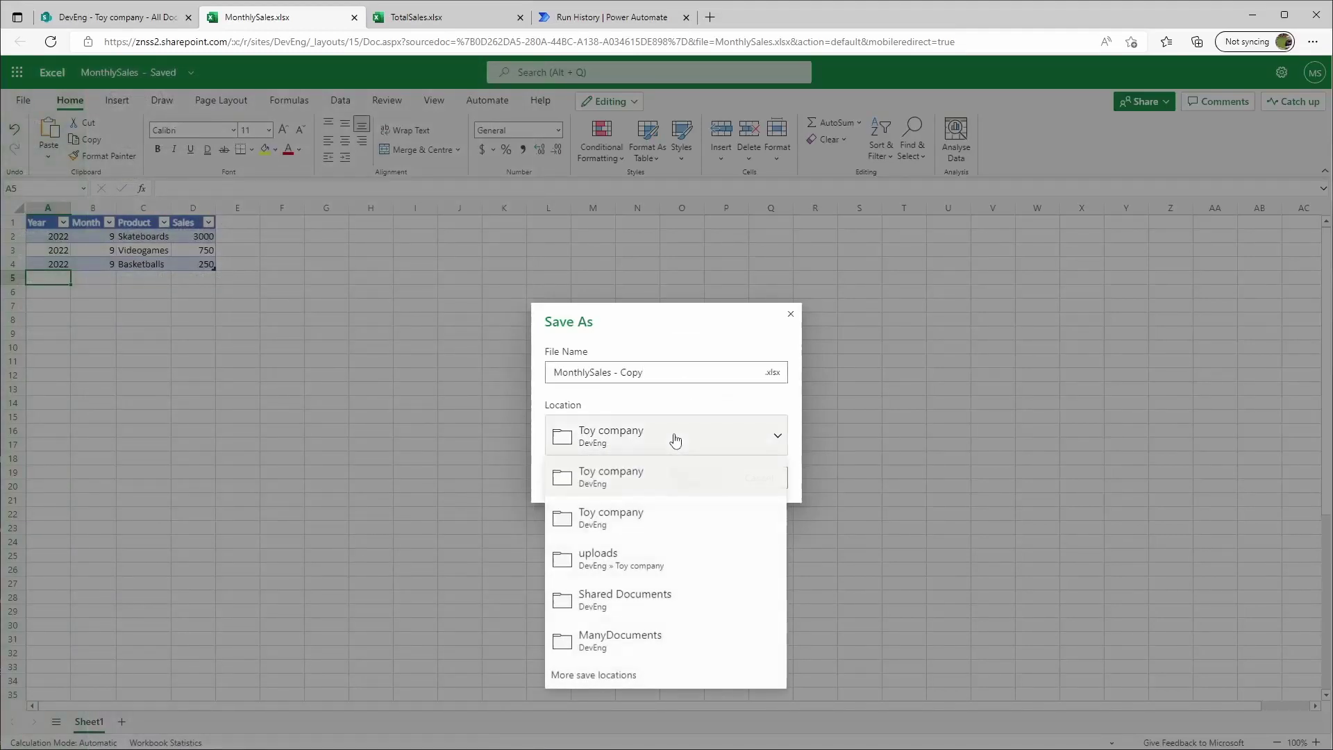
click(619, 559)
click(661, 372)
drag(660, 372, 614, 374)
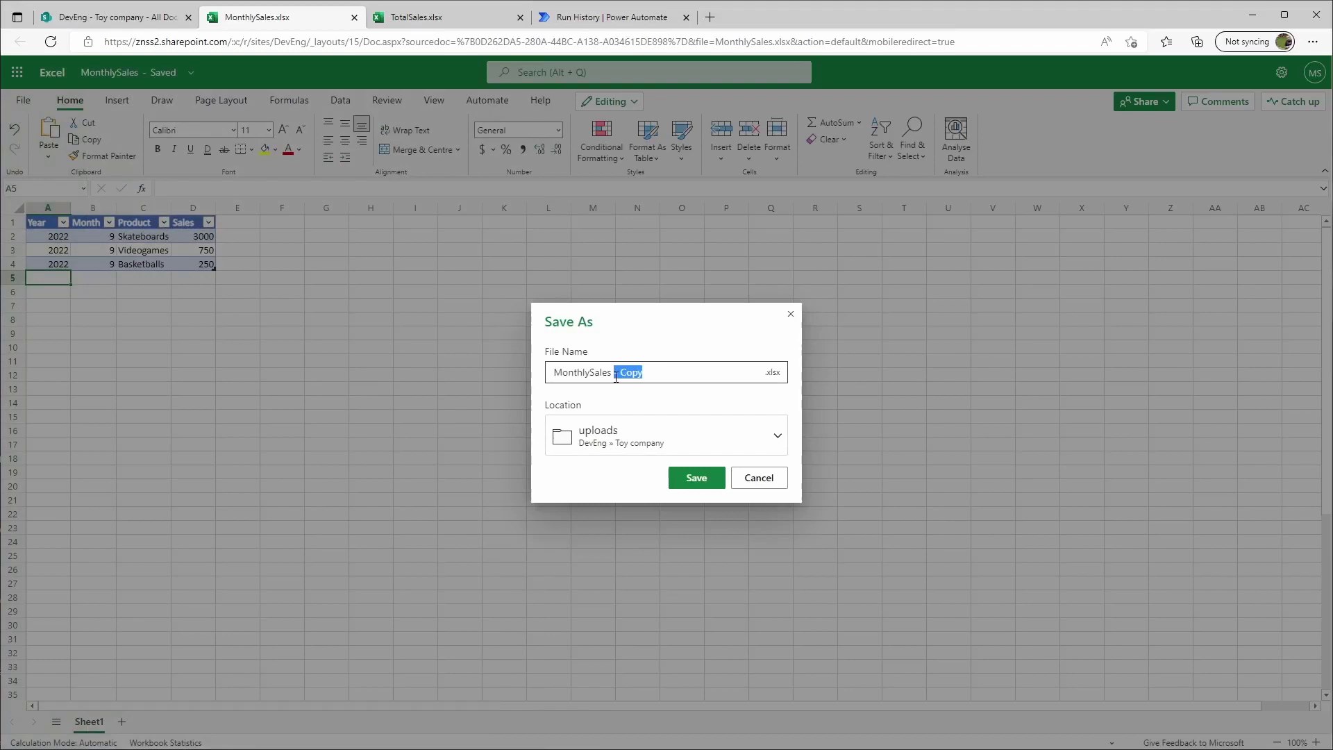
key(BackSpace)
text(September)
click(706, 485)
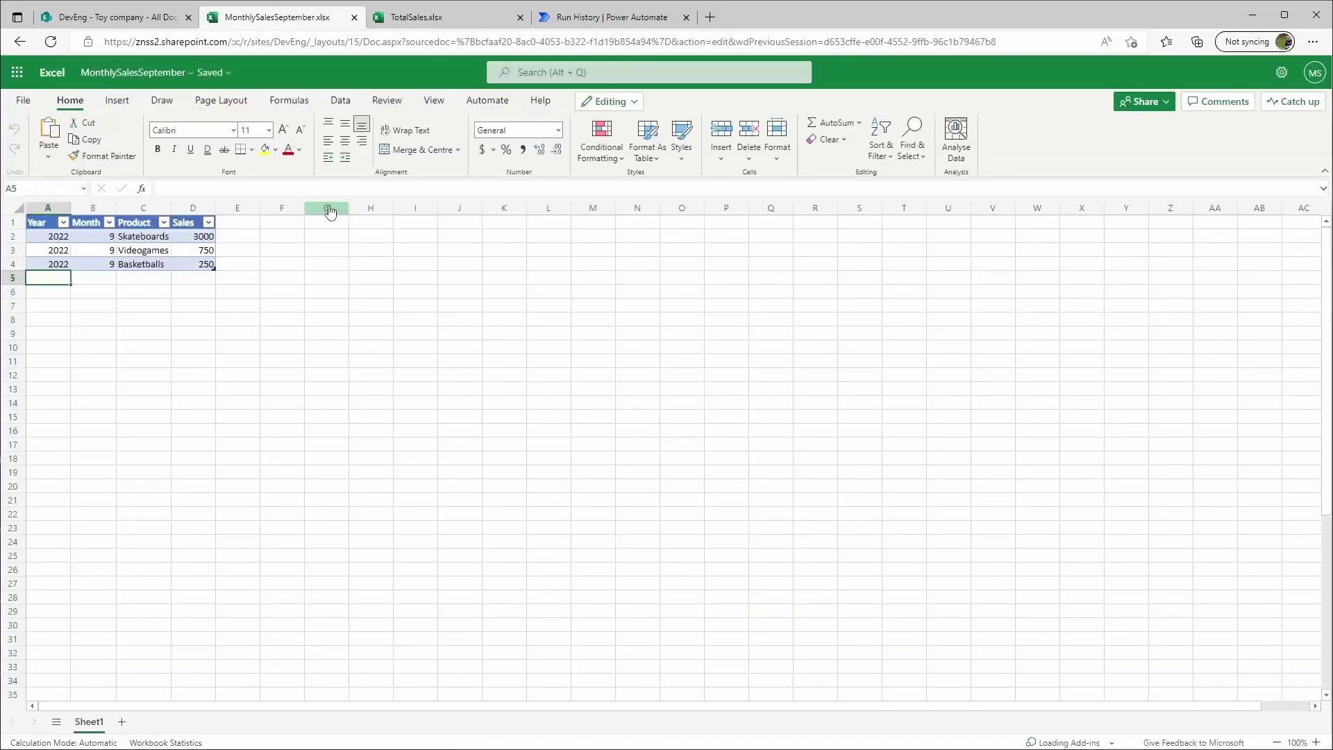
Check the flow's run history for the 3:15 PM run, then go back to TotalSales.xlsx
click(598, 18)
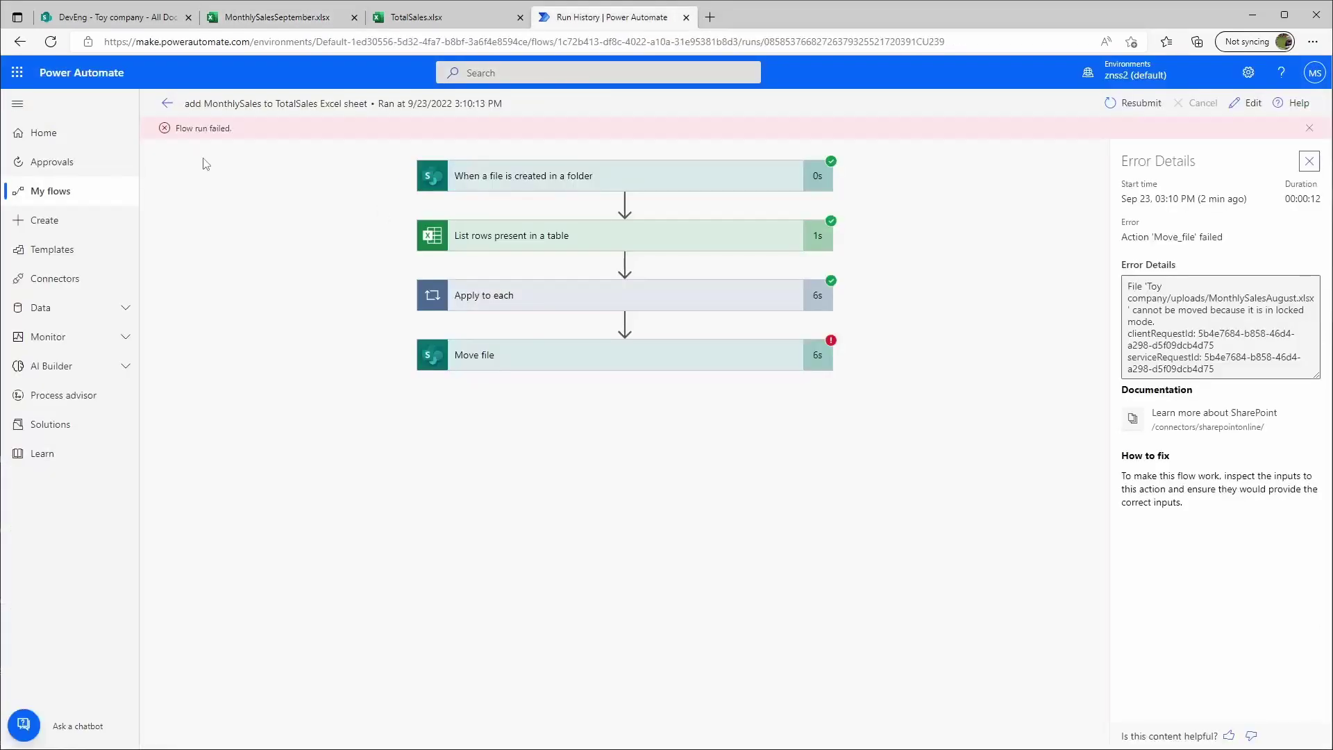
click(167, 104)
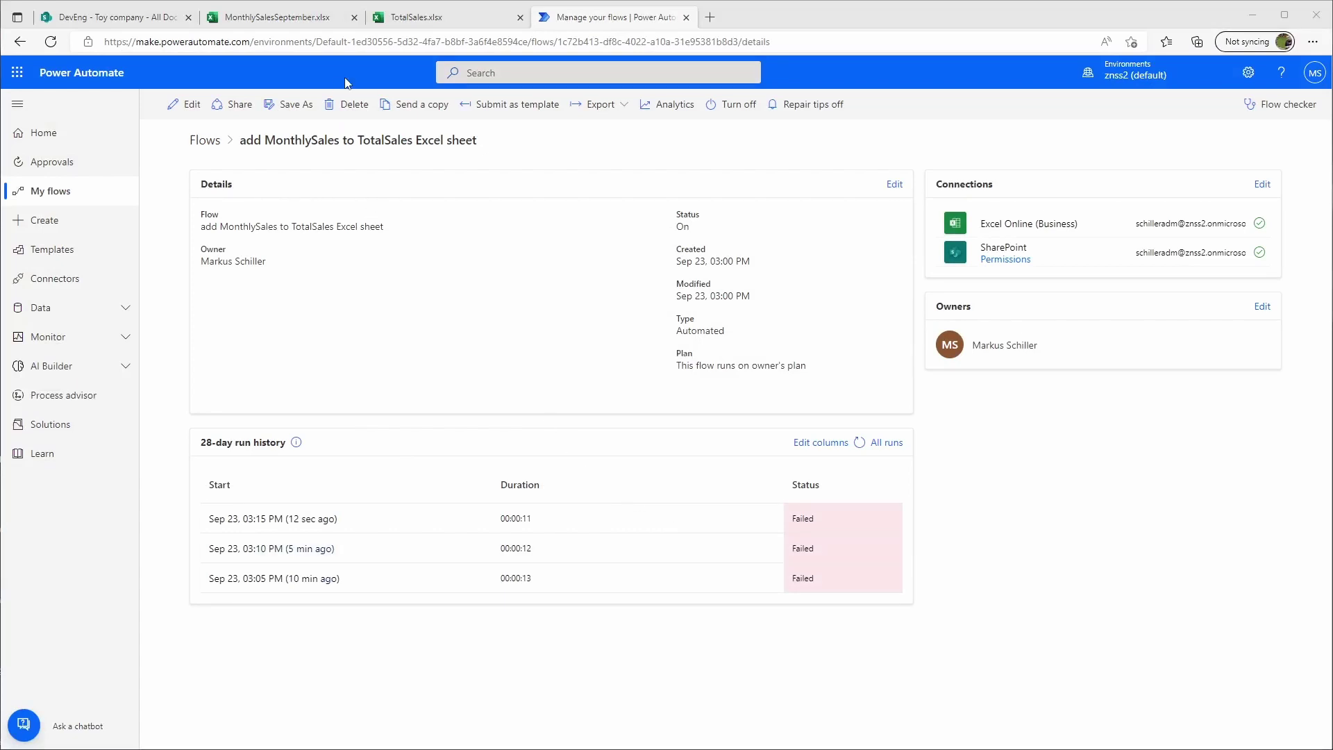
click(434, 17)
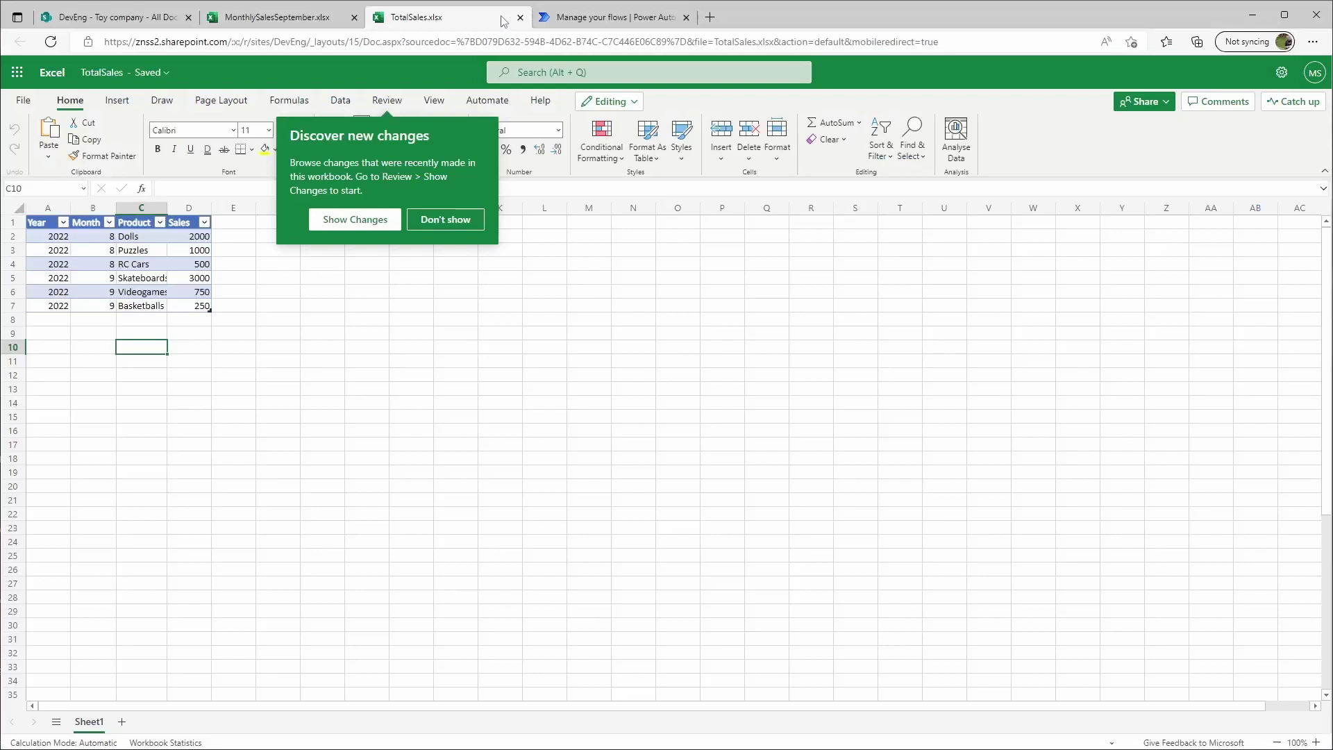
Show TotalSales' recent changes and verify the month-9 Skateboards, Videogames and Basketballs rows
click(355, 219)
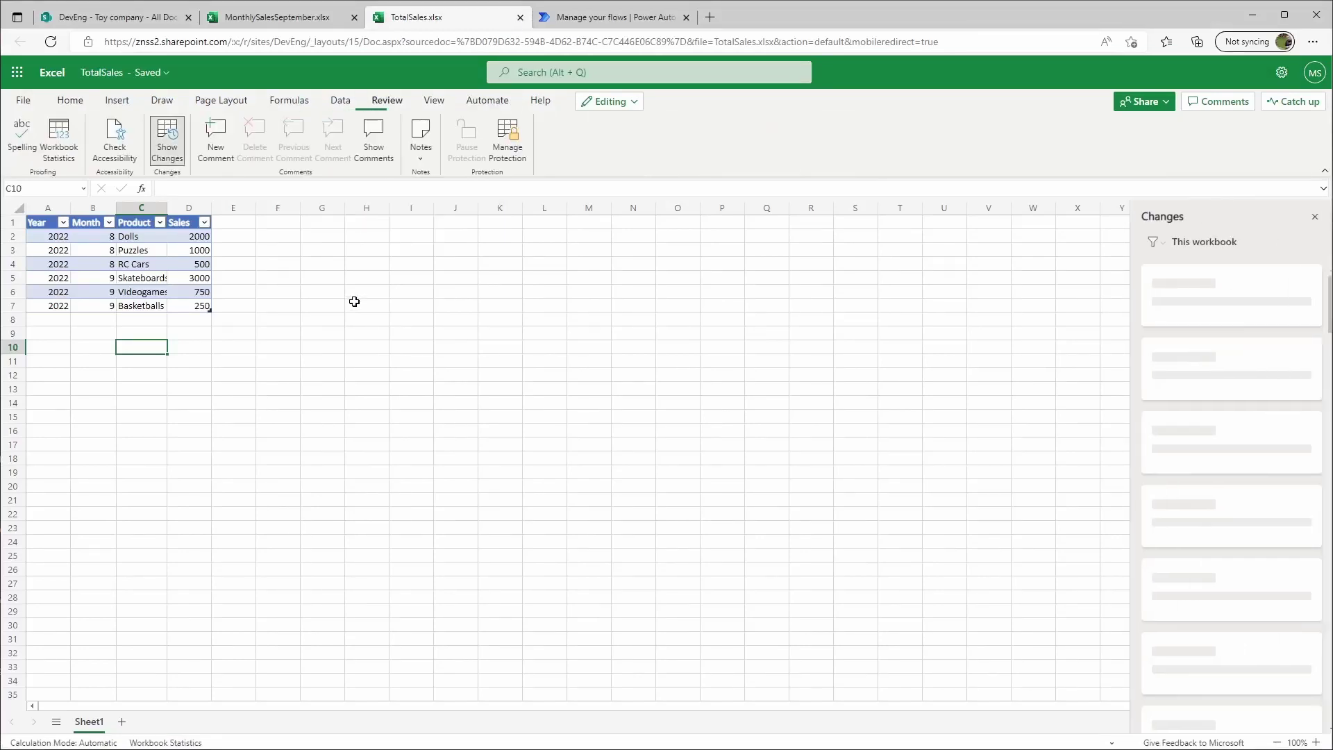
click(158, 278)
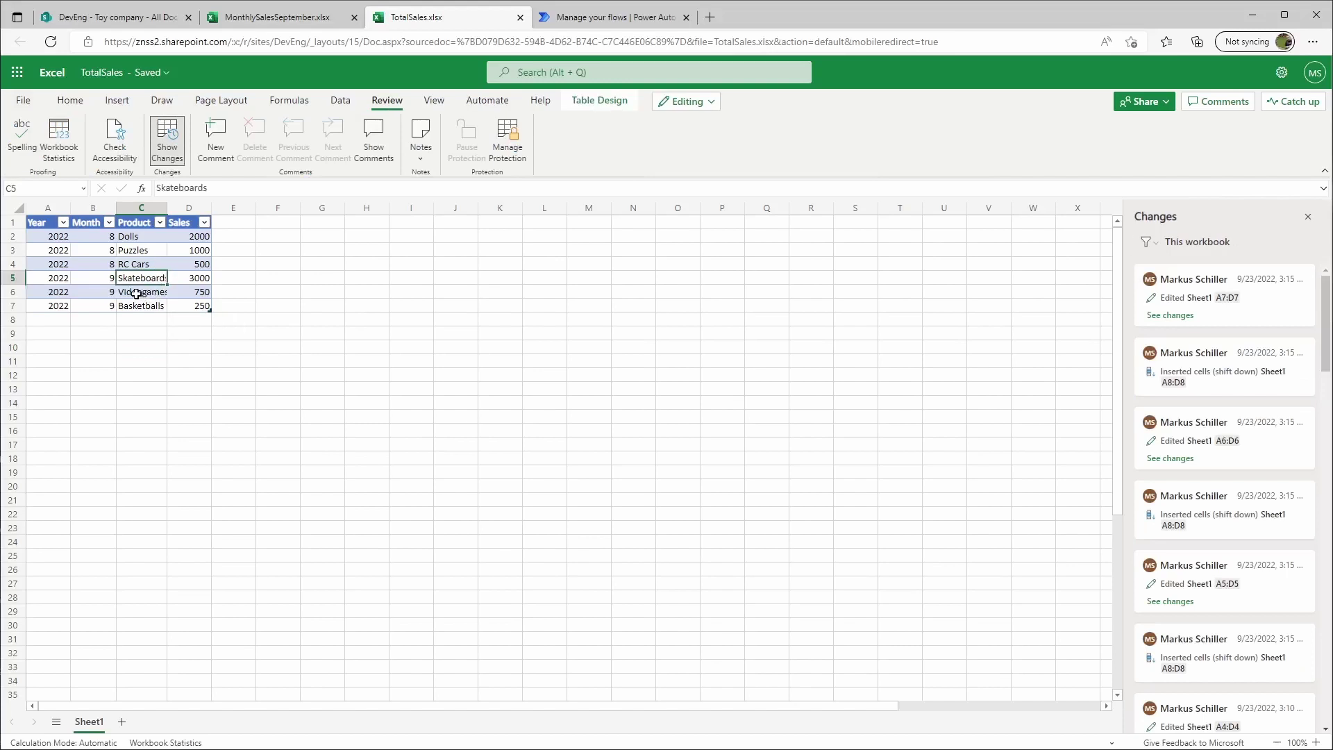
click(140, 293)
click(139, 306)
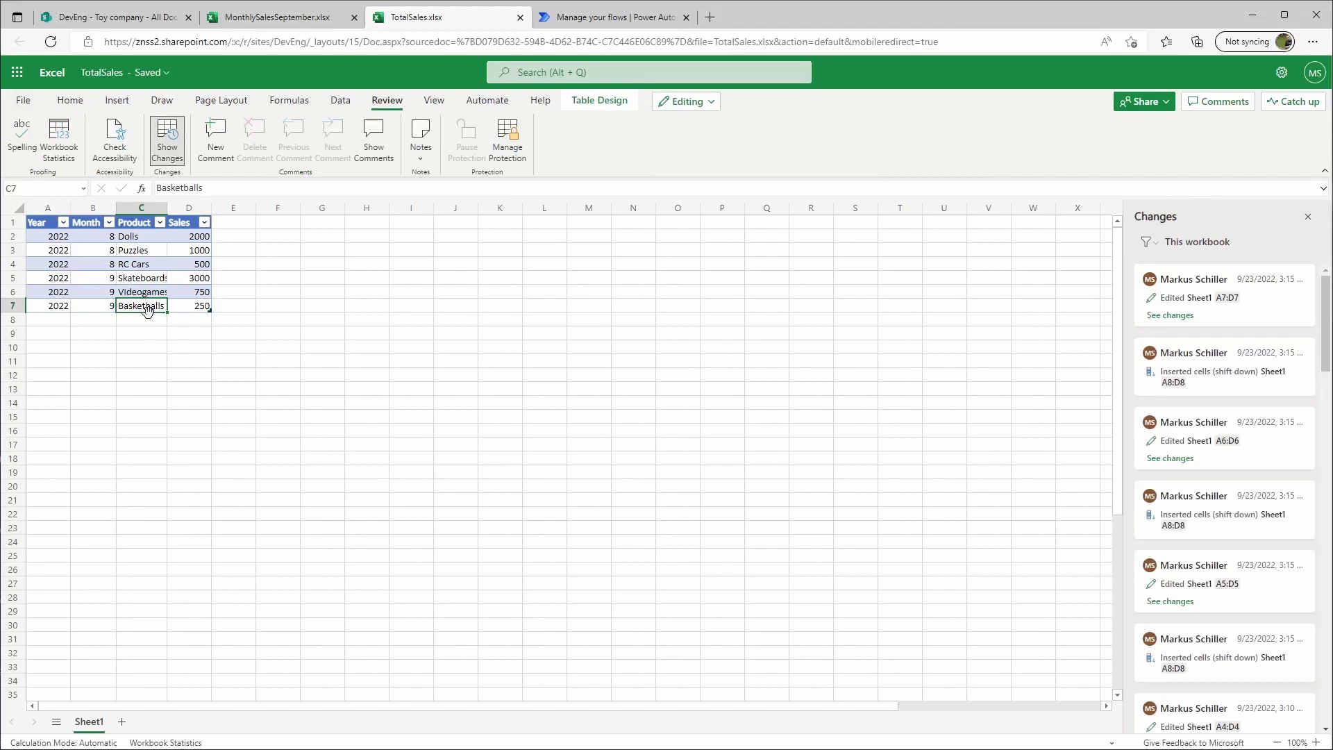
drag(100, 279, 99, 306)
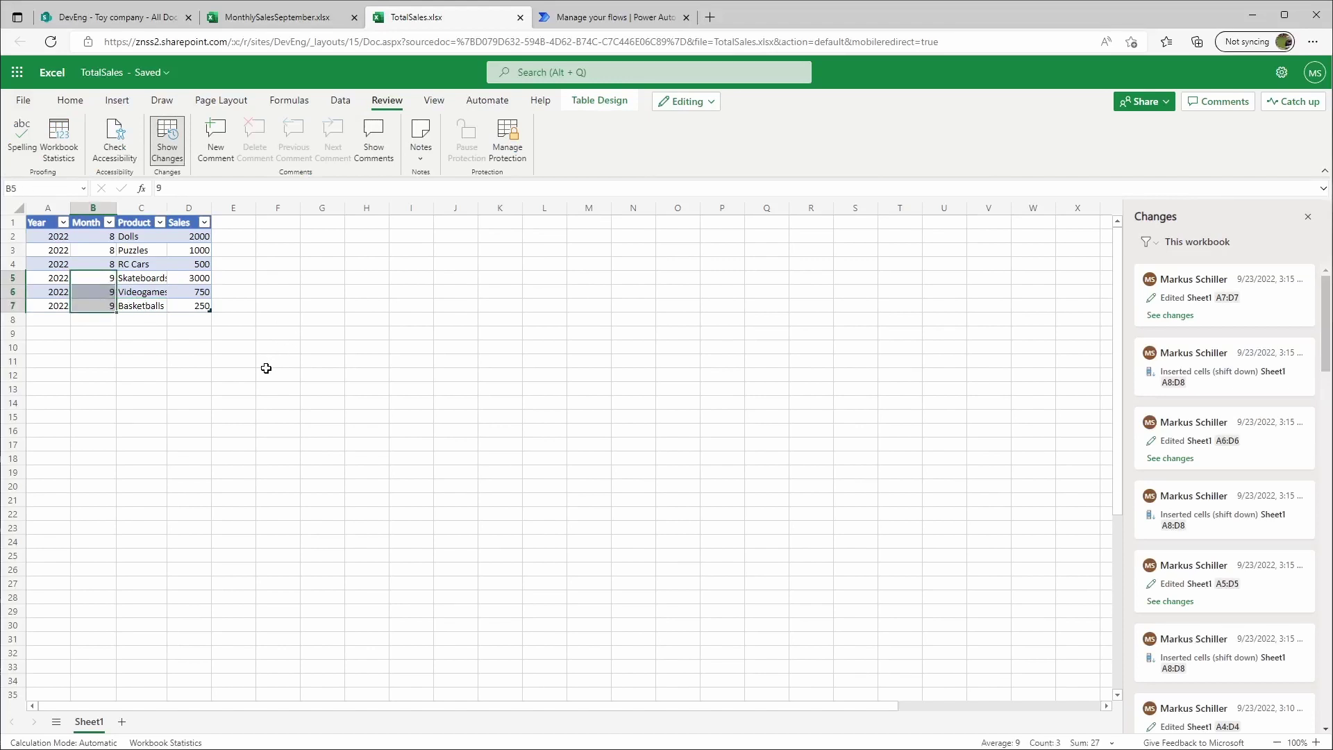
key(ctrl+1)
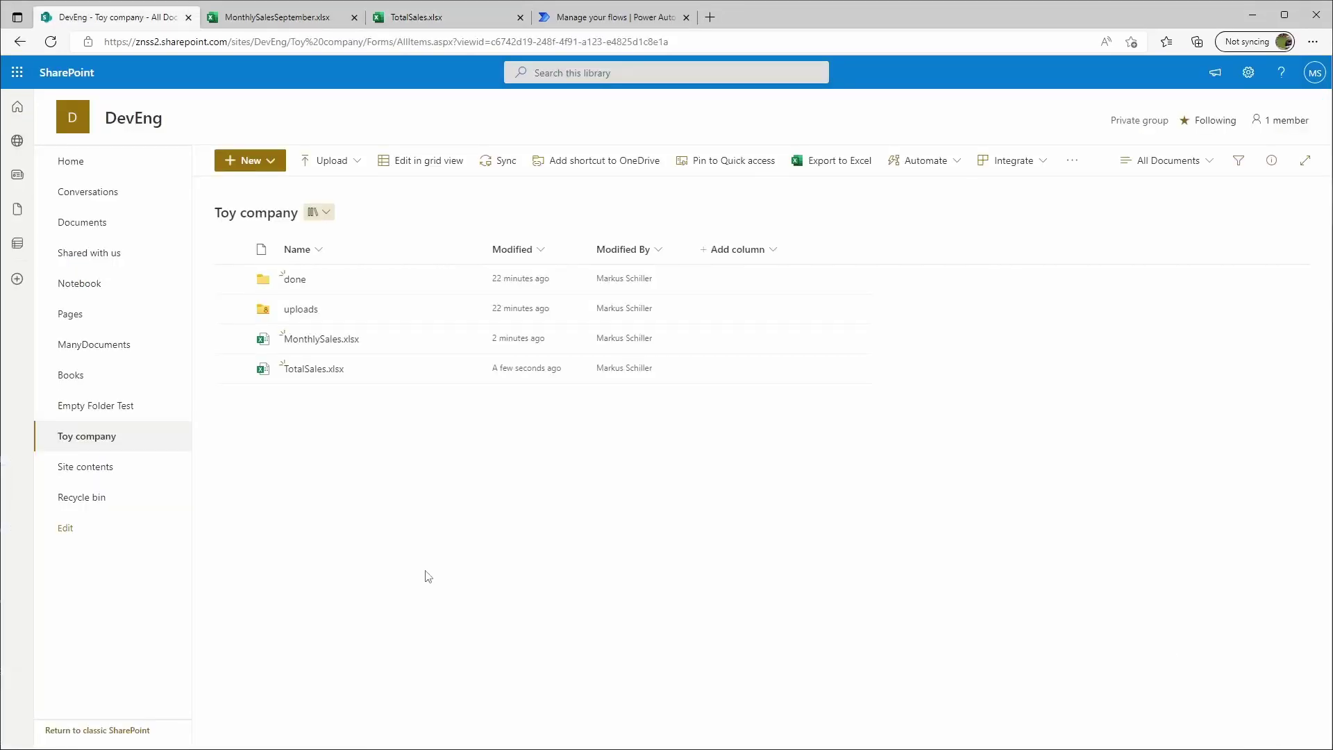